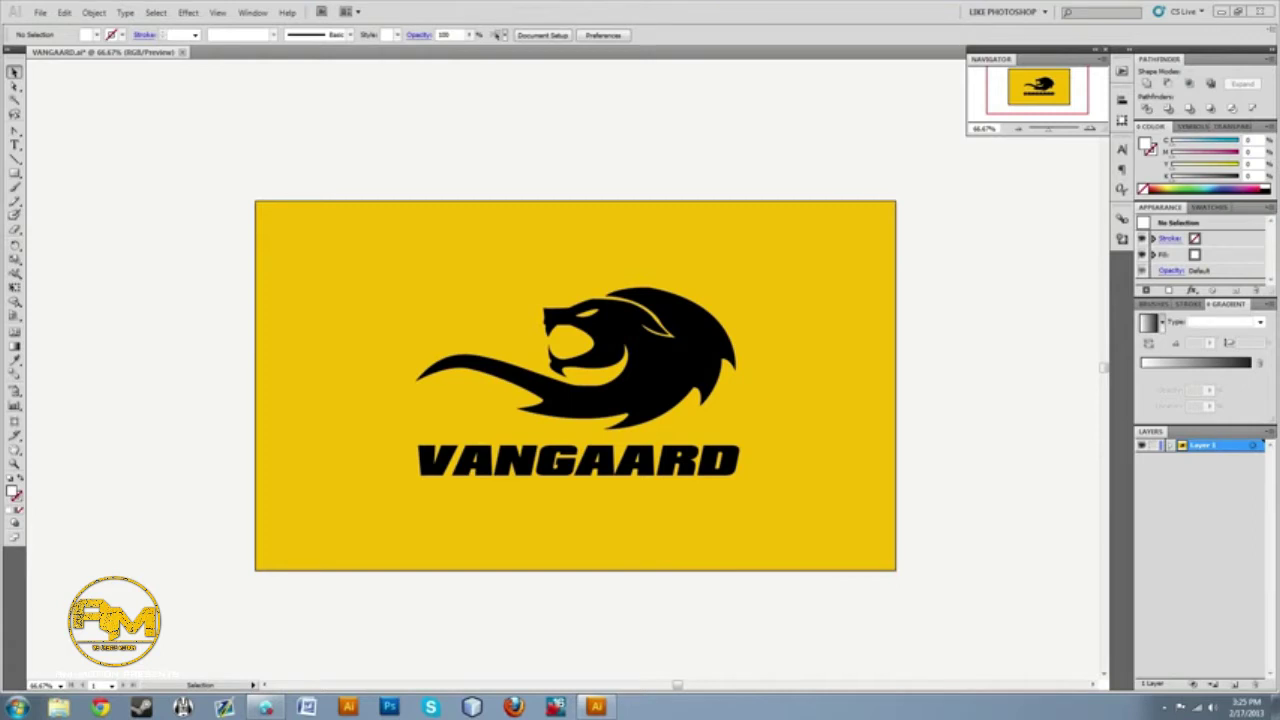
Place the VANGAARD reference logo image into the document and position it below the artboard.
left_click_drag(942, 33, 539, 158)
left_click_drag(658, 155, 621, 567)
scroll(616, 560, "down", 3)
left_click_drag(639, 397, 634, 525)
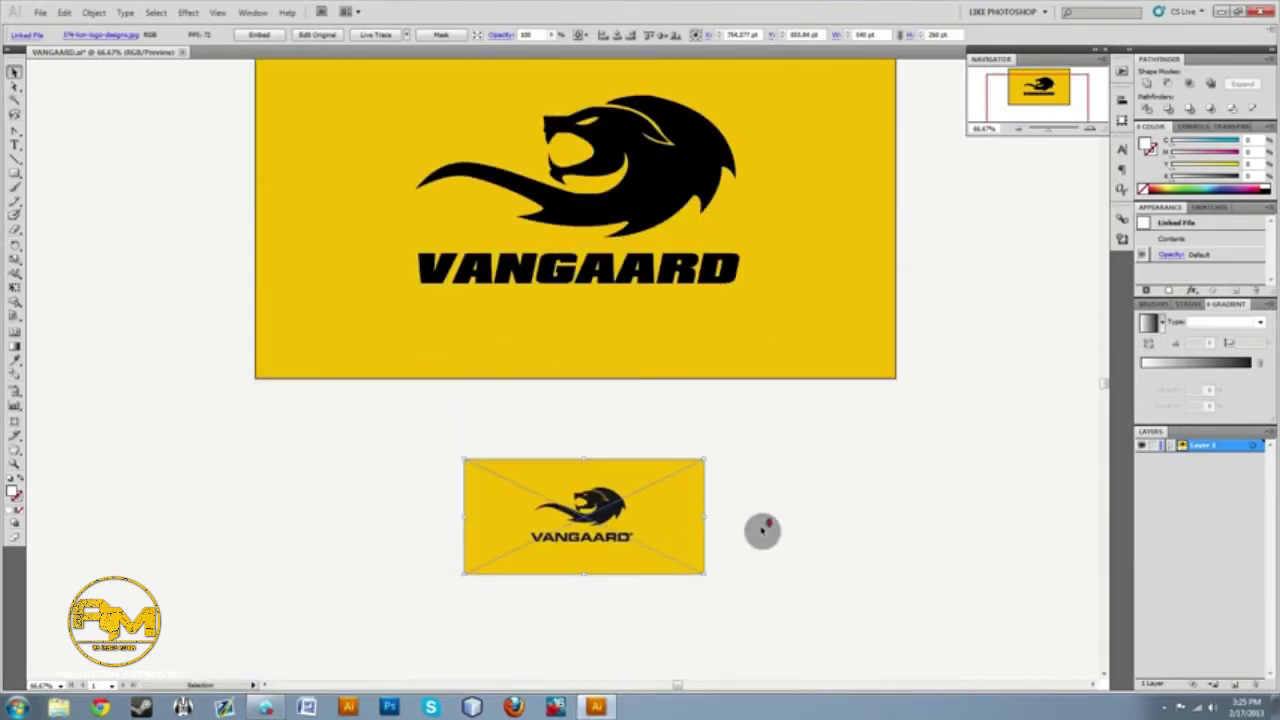
scroll(740, 525, "down", 2)
left_click_drag(622, 462, 630, 514)
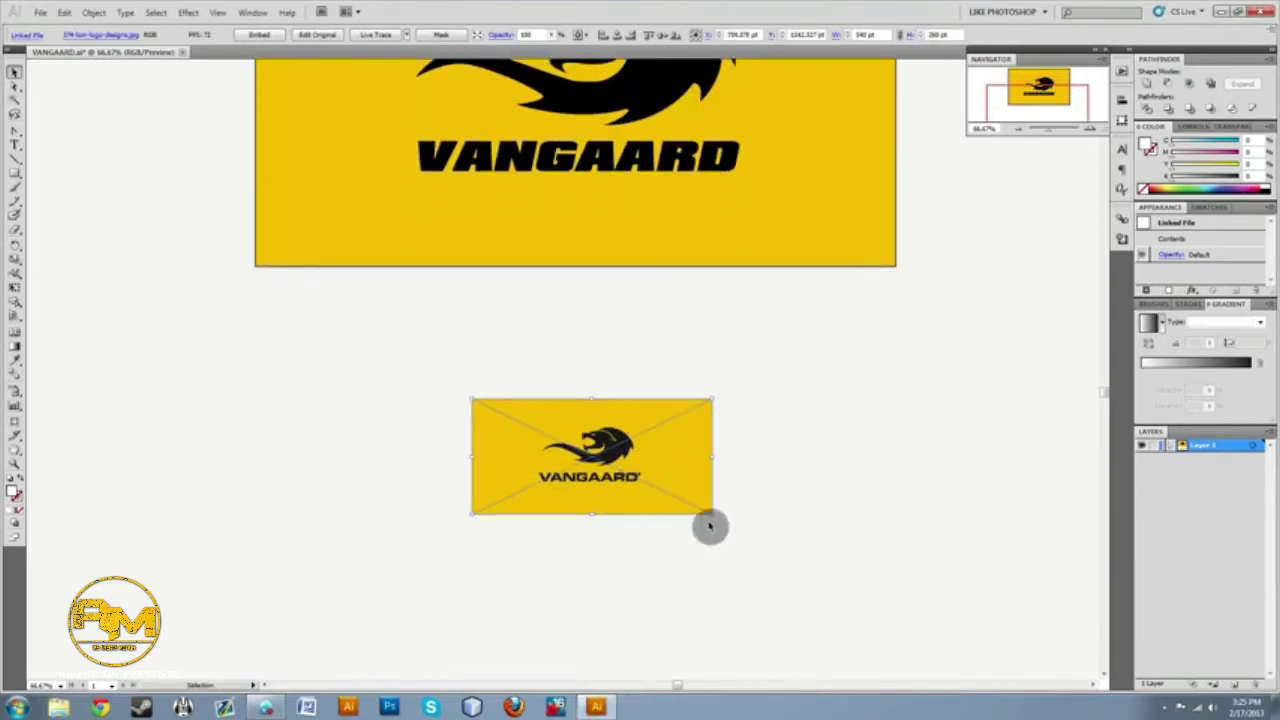
left_click(622, 556)
Examine the lion and lettering of the reference logo image at different magnifications.
scroll(592, 566, "down", 4)
scroll(590, 565, "down", 3)
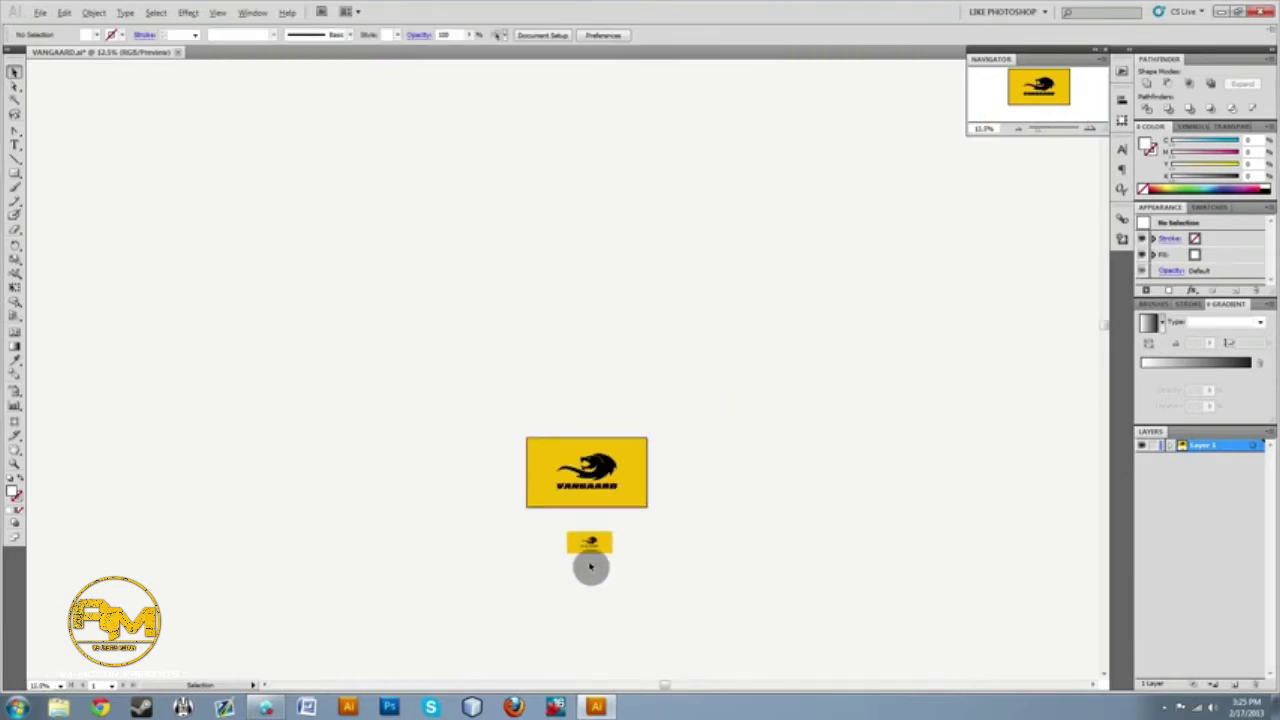
scroll(517, 209, "up", 5)
scroll(527, 405, "up", 6)
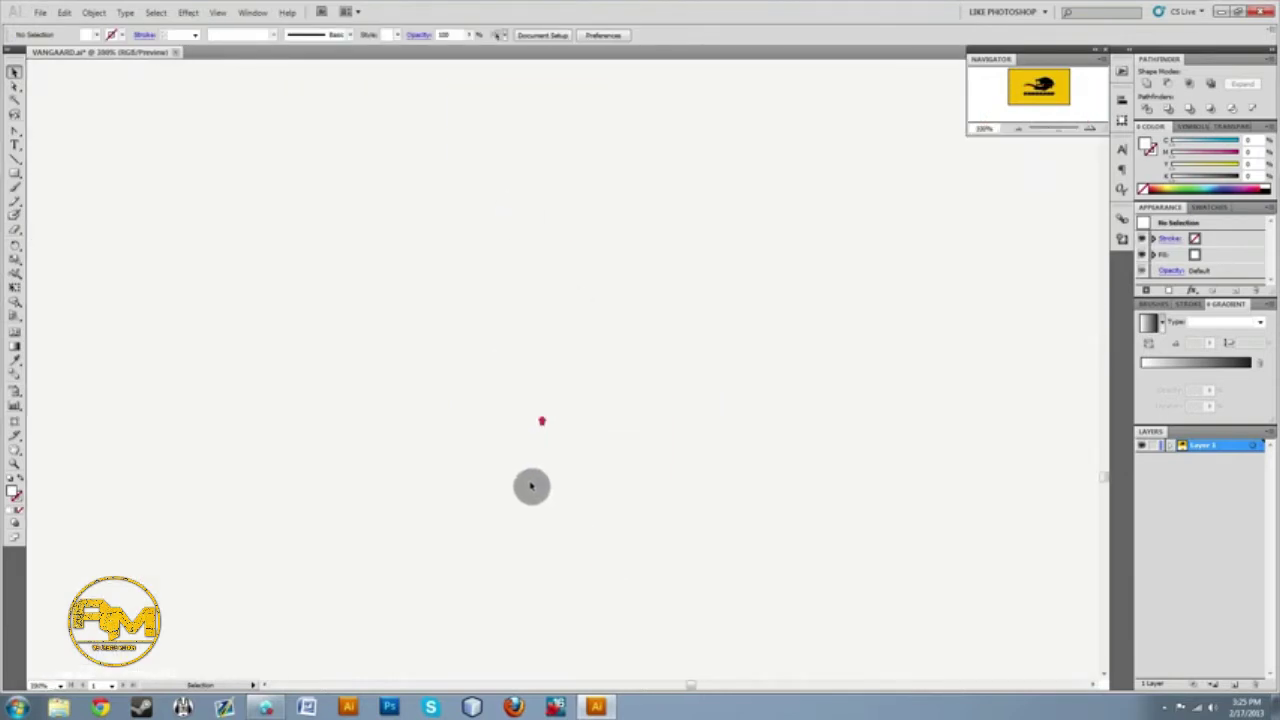
scroll(533, 487, "down", 1)
left_click(1106, 273)
left_click(1106, 273)
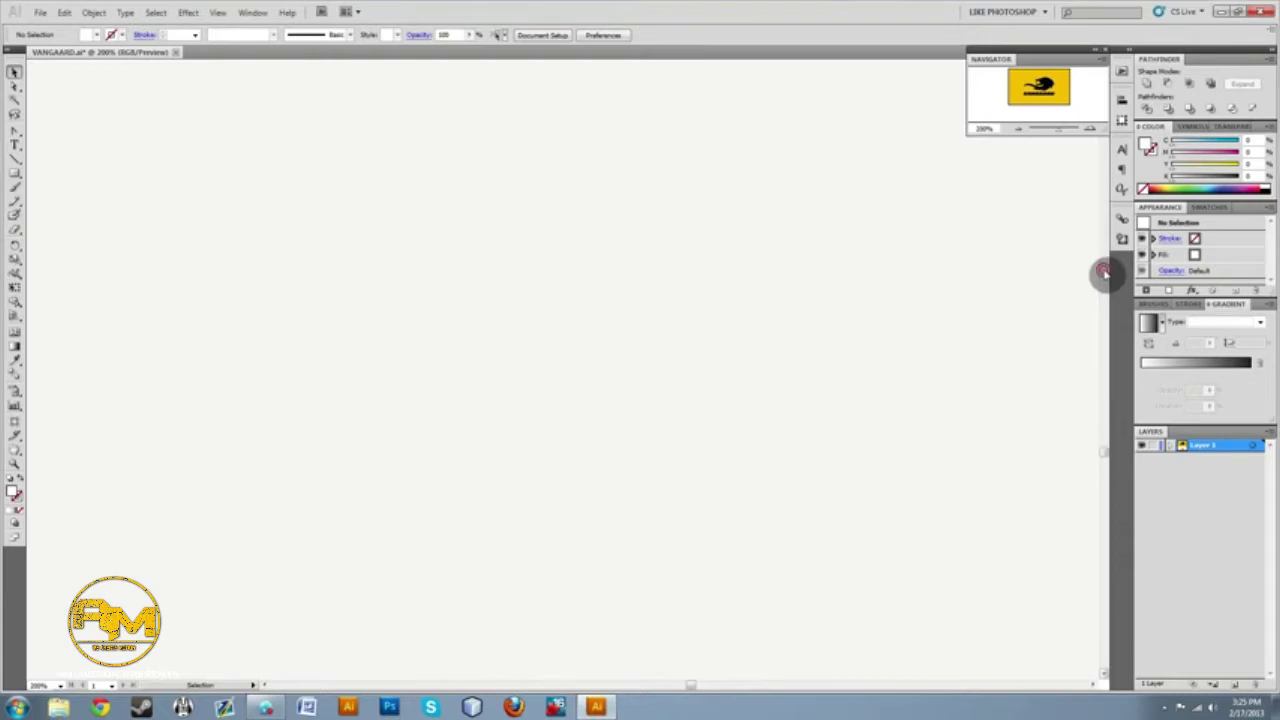
left_click(1106, 274)
left_click(1106, 274)
left_click(1106, 275)
left_click(1106, 276)
scroll(711, 554, "down", 3)
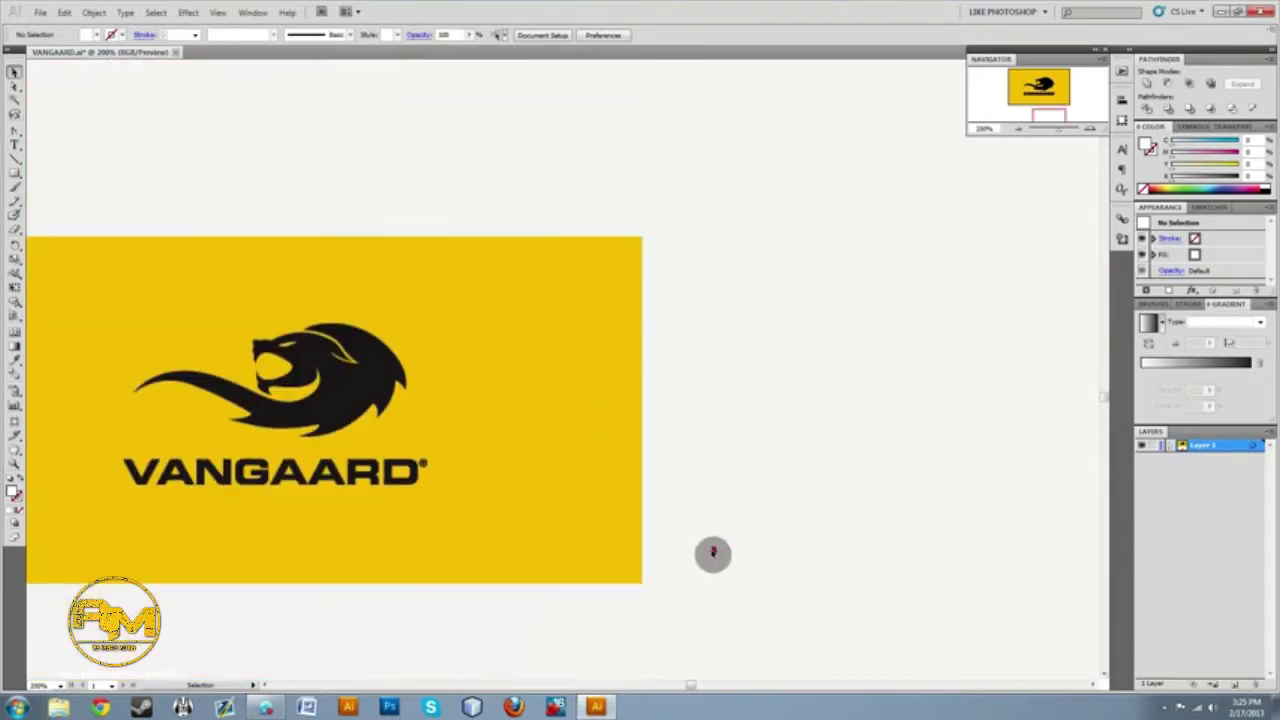
scroll(708, 557, "down", 5)
scroll(708, 557, "down", 2)
scroll(651, 528, "up", 3)
scroll(500, 423, "up", 4)
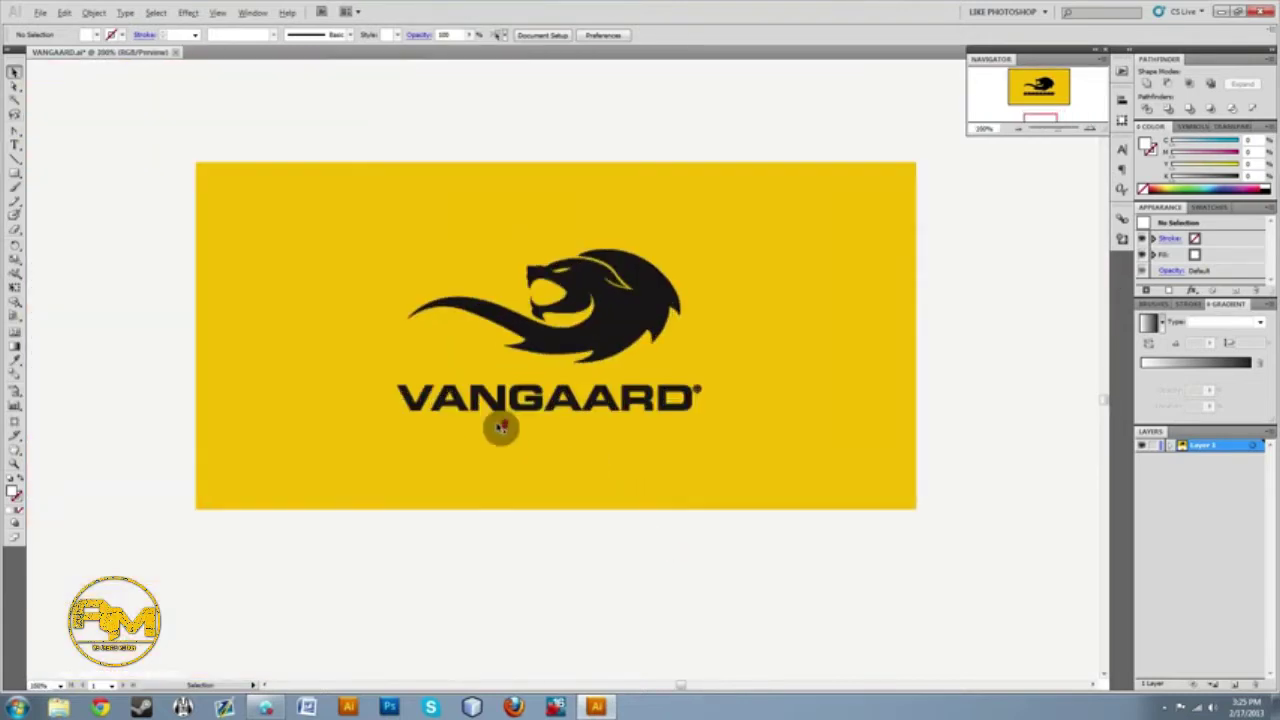
scroll(531, 418, "down", 1)
left_click(834, 382)
left_click(1014, 423)
scroll(565, 548, "down", 1)
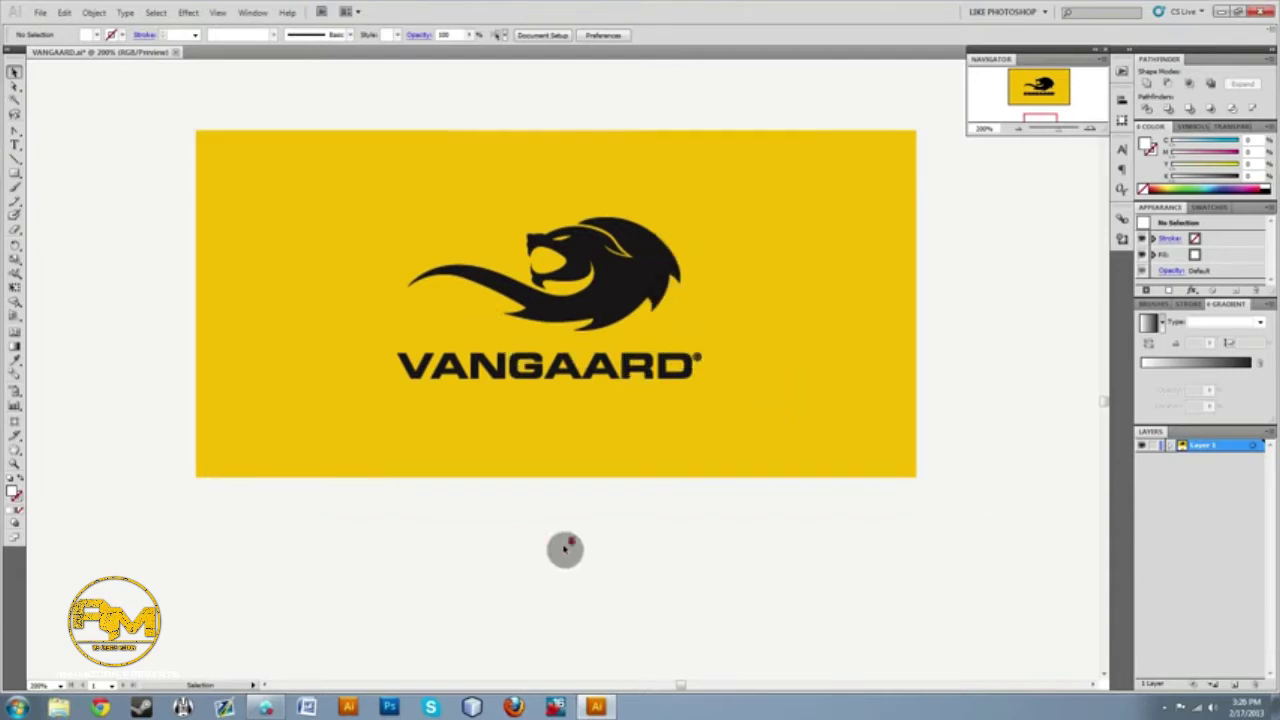
scroll(565, 549, "down", 3)
scroll(511, 517, "up", 14)
scroll(565, 517, "down", 5)
scroll(565, 517, "up", 8)
scroll(563, 518, "down", 3)
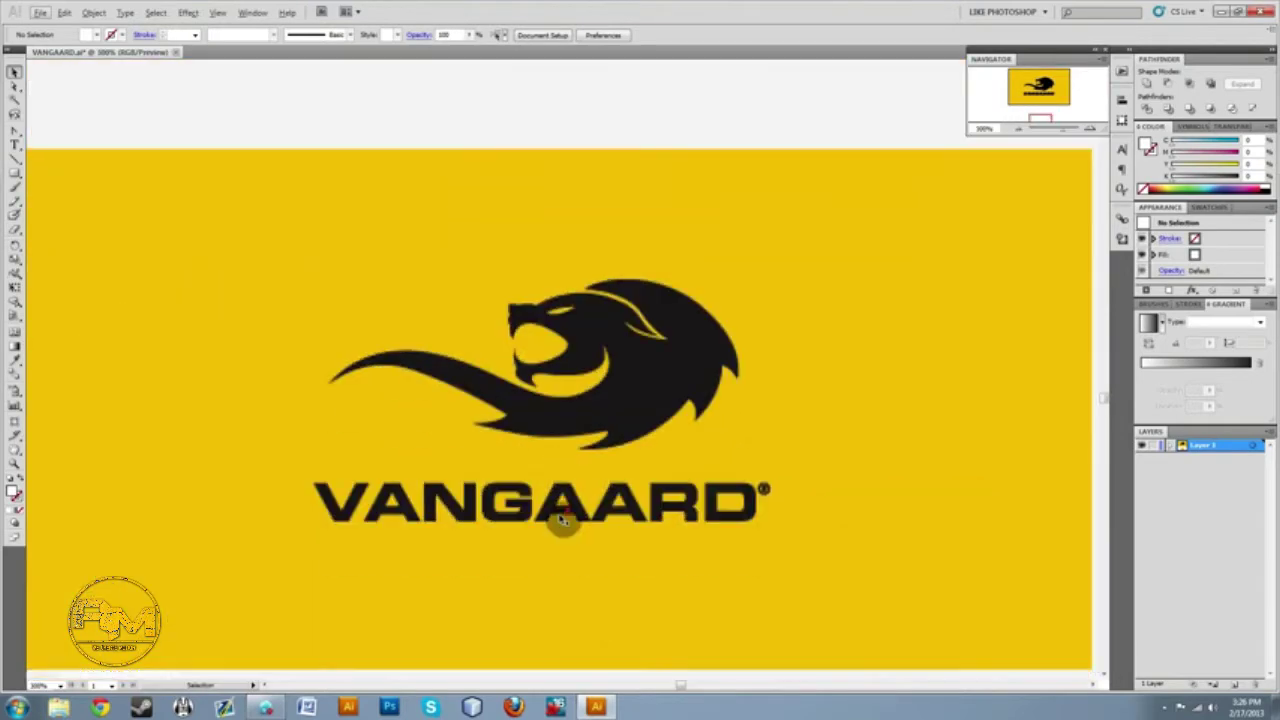
scroll(563, 519, "down", 3)
scroll(563, 520, "up", 4)
scroll(563, 519, "down", 1)
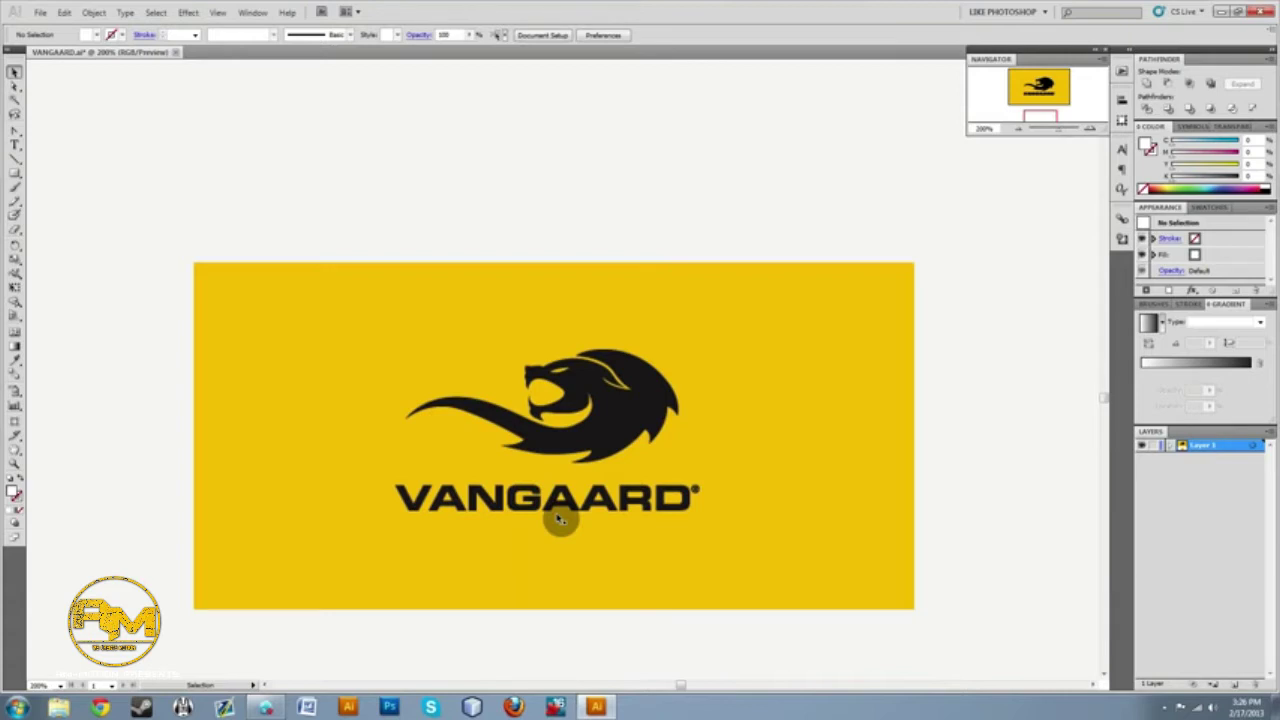
Reposition the linked reference image slightly in the empty area below the artboard.
left_click_drag(826, 458, 820, 462)
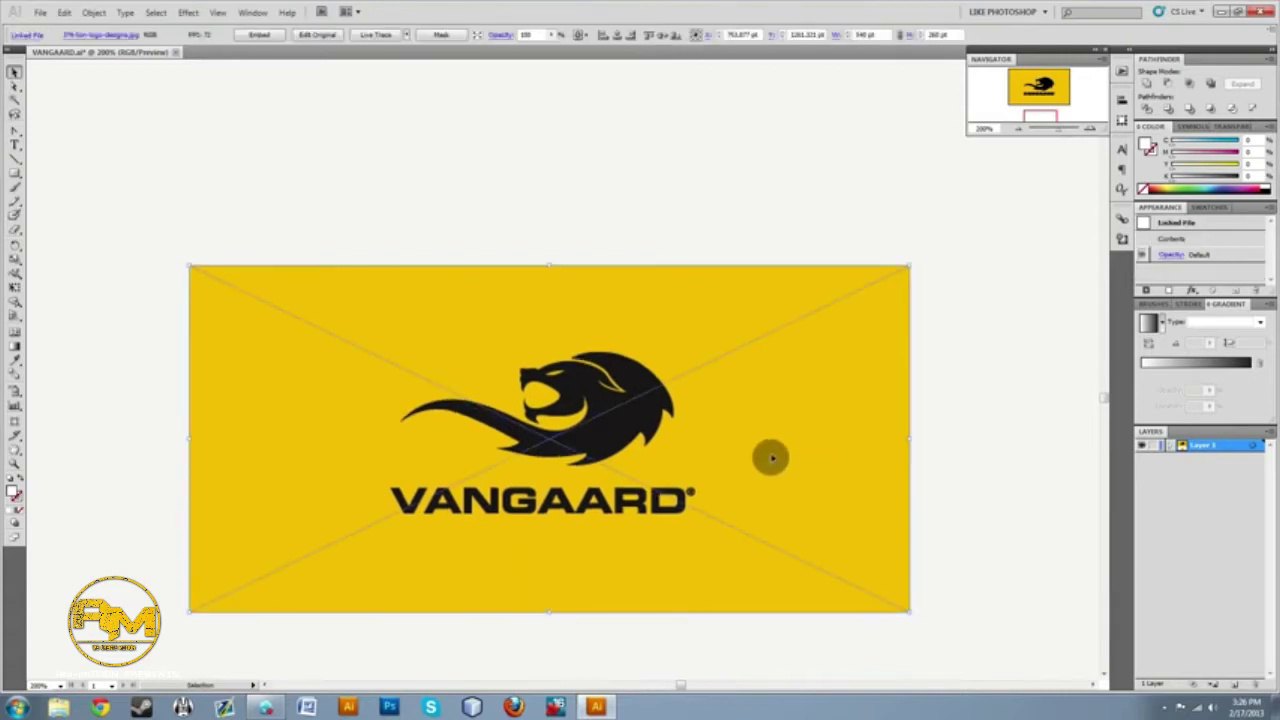
left_click_drag(722, 438, 784, 395)
left_click(498, 188)
left_click(748, 423)
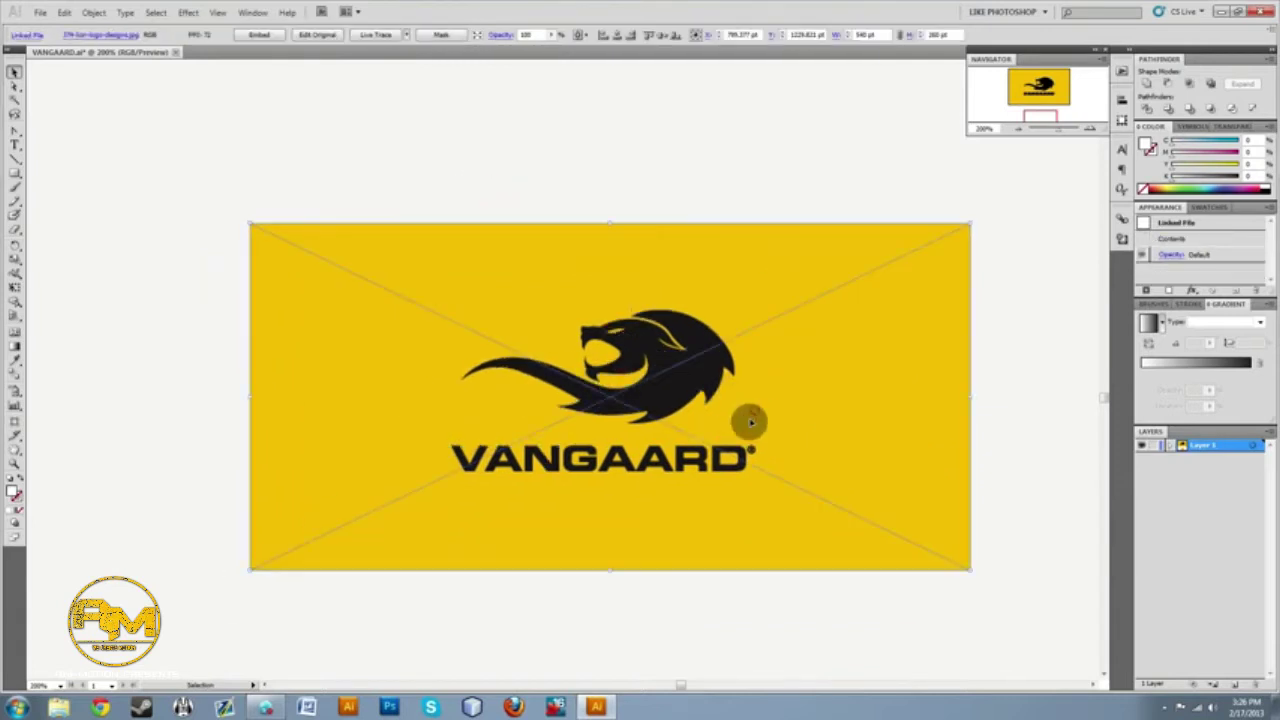
left_click(708, 434)
left_click(585, 172)
left_click(640, 390)
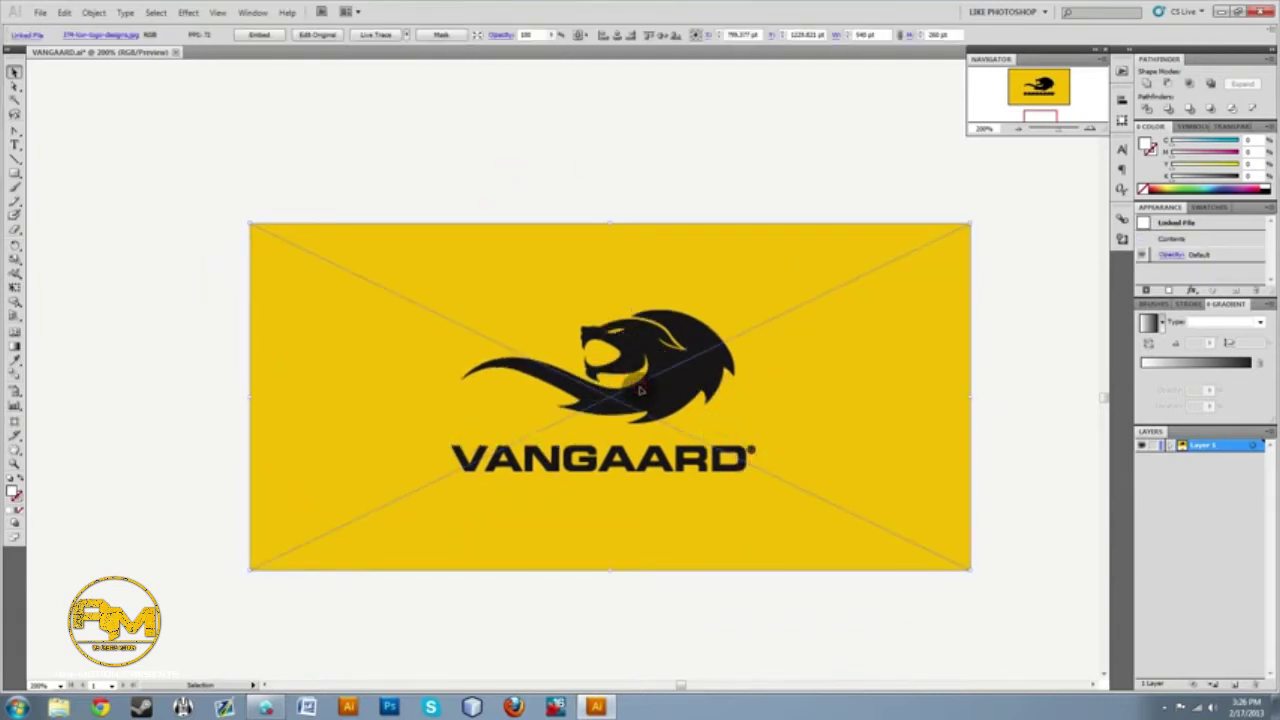
Create an untitled document with a 1500 × 1500 pt artboard.
key("ctrl+n")
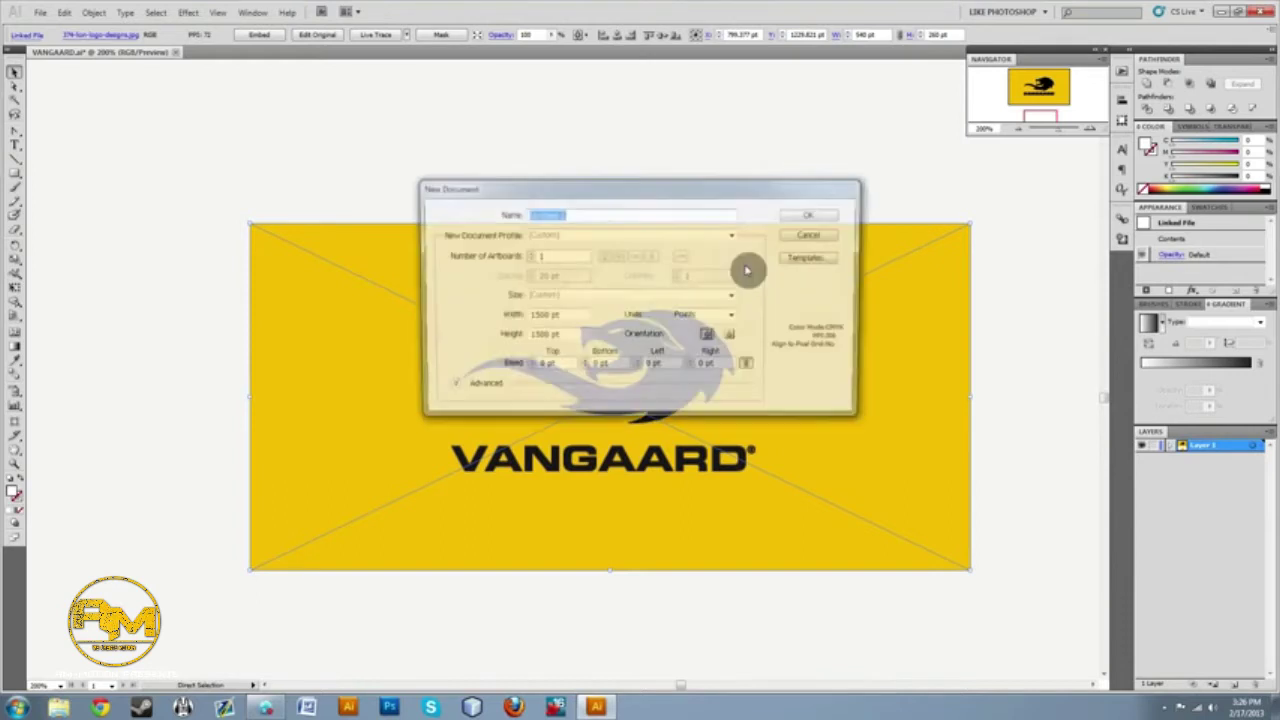
left_click(813, 214)
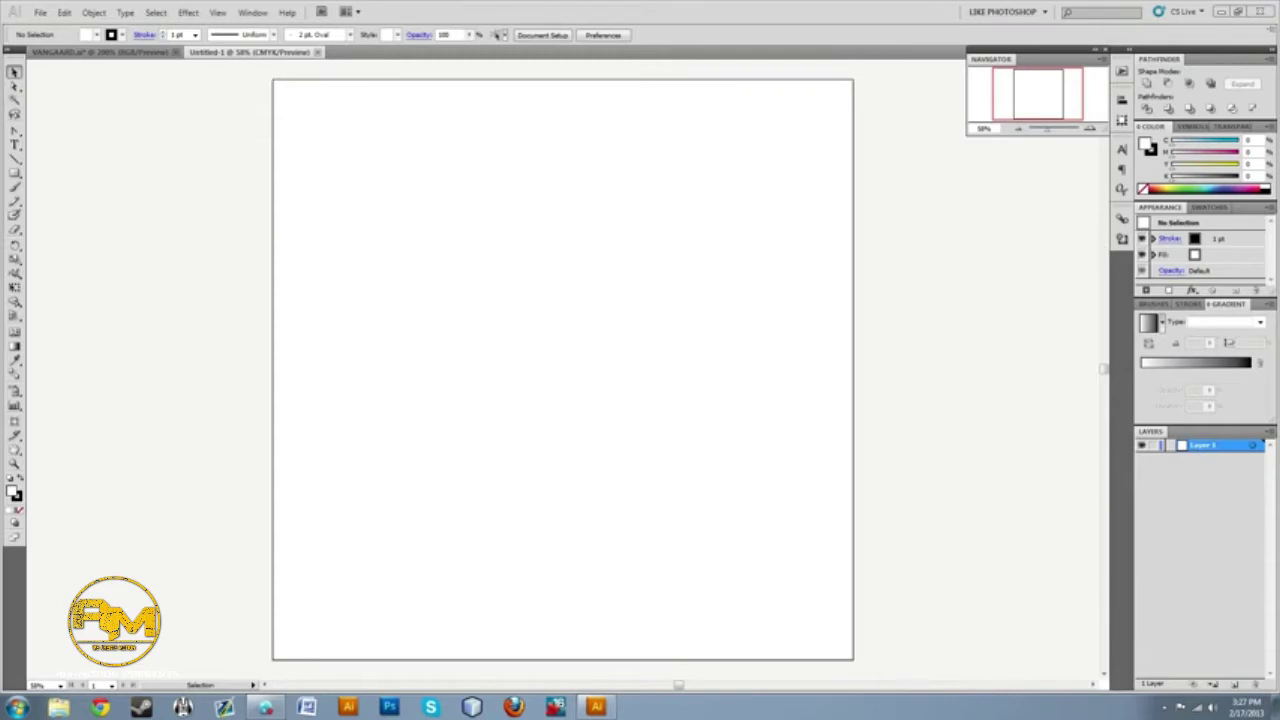
left_click(827, 283)
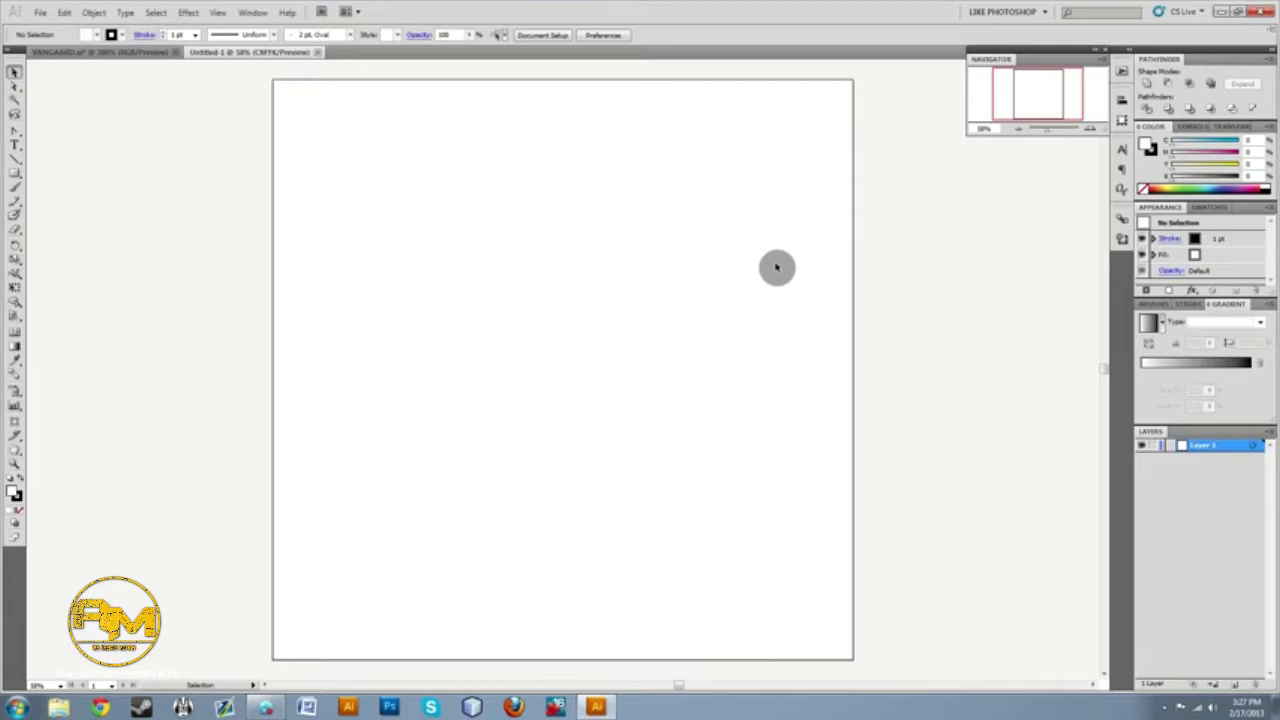
Set up another new document at 1500 pt wide and 1500 pt high with Points as the units.
left_click(40, 13)
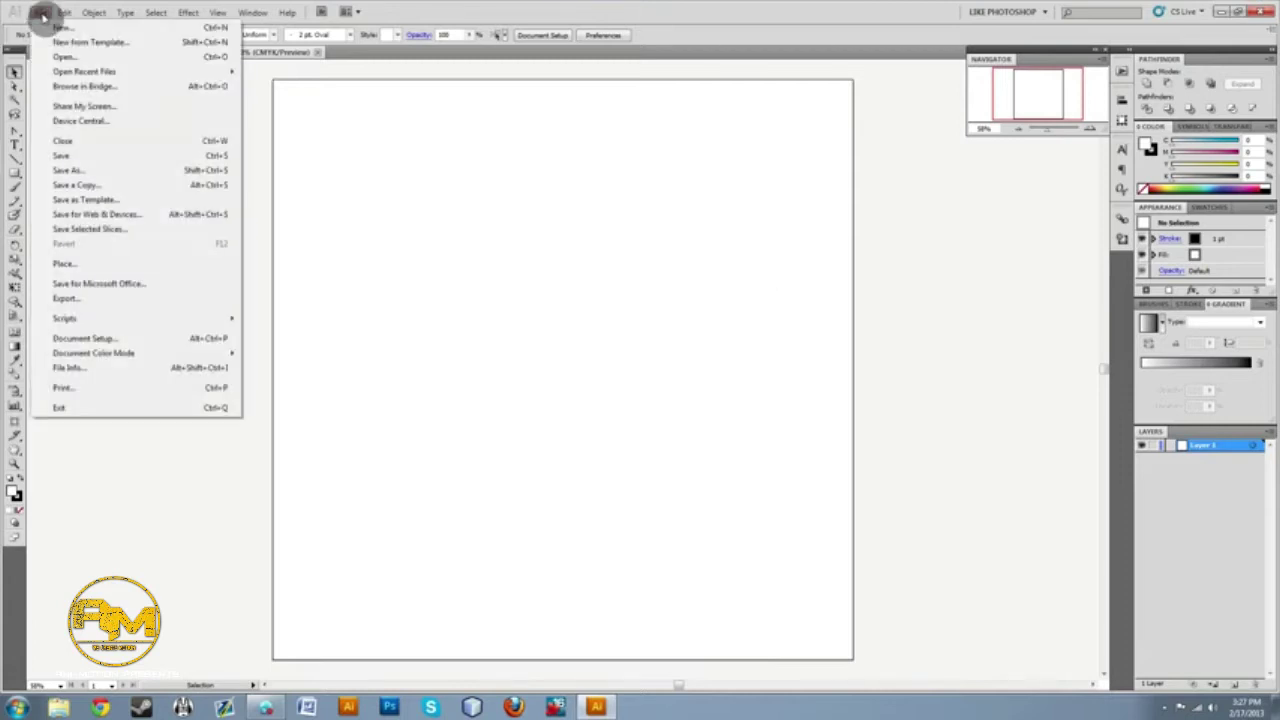
left_click(58, 28)
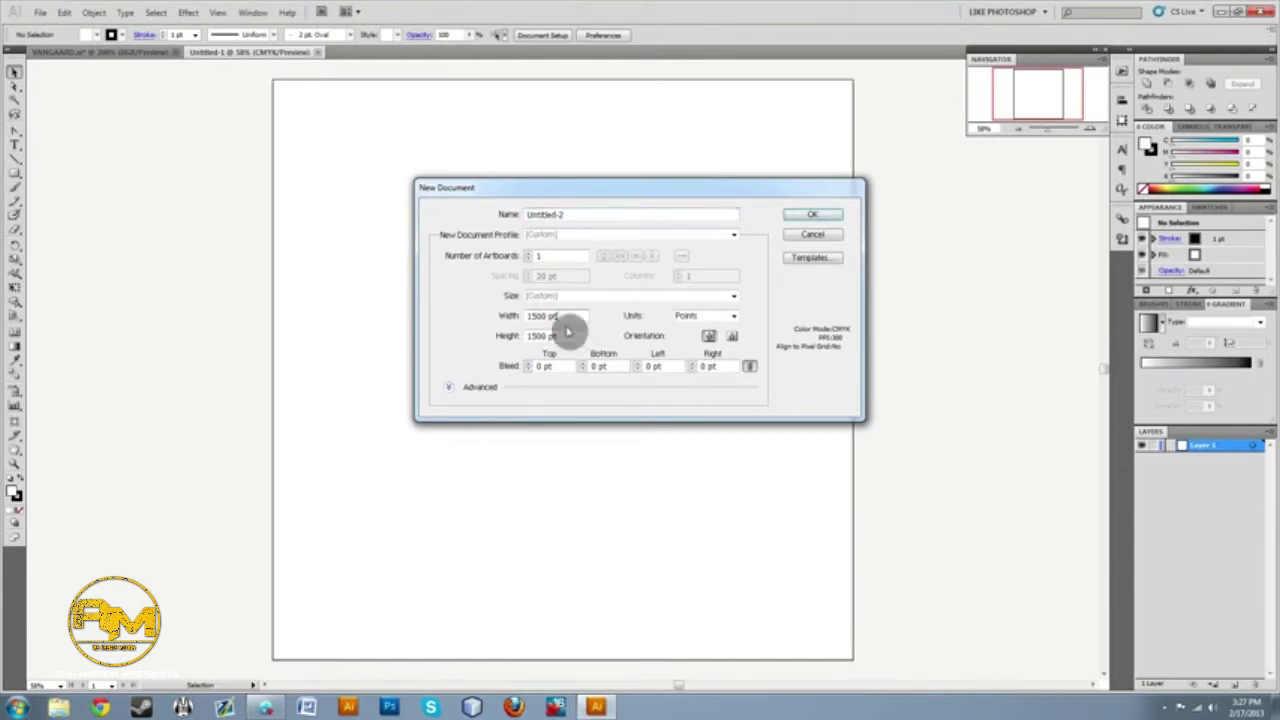
left_click(557, 316)
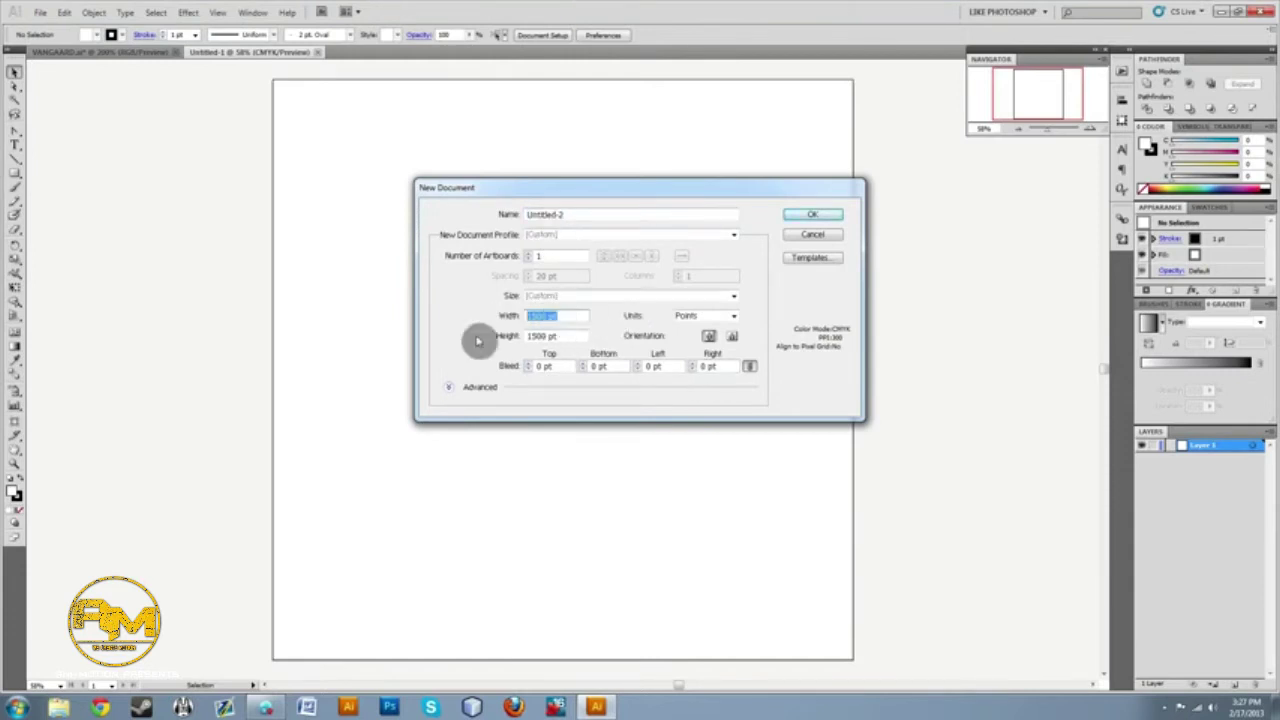
left_click_drag(623, 193, 551, 155)
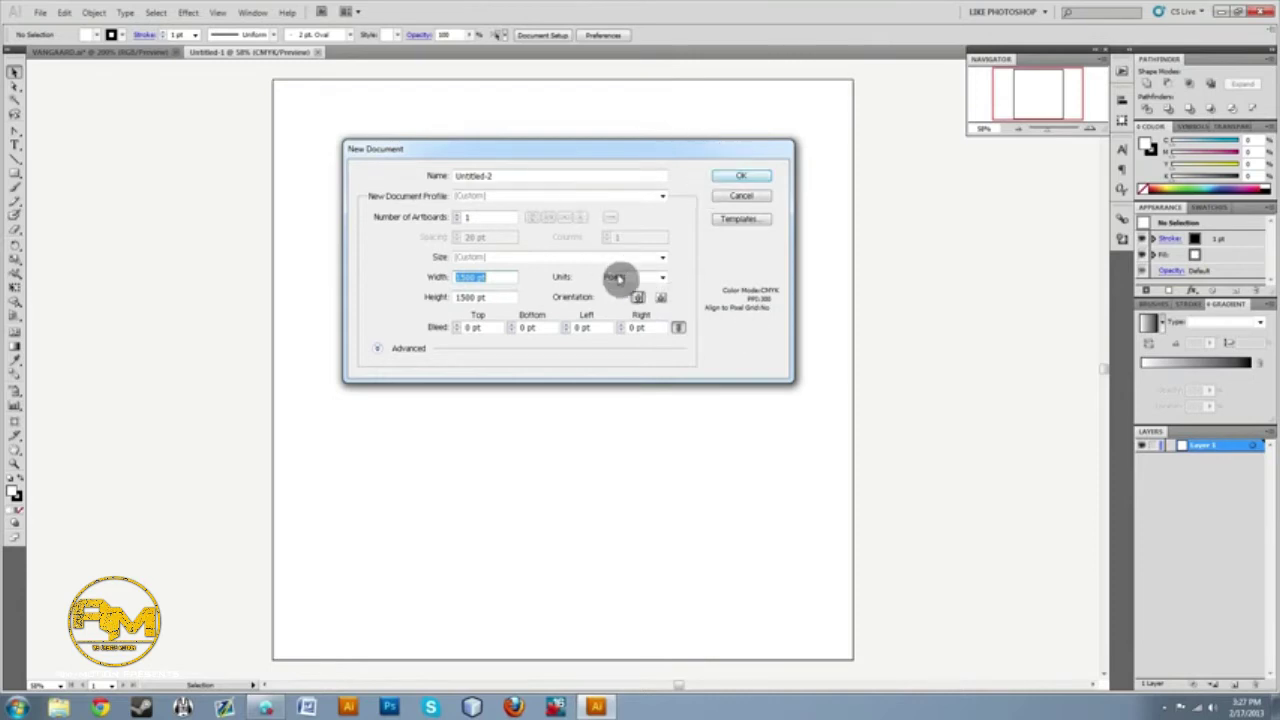
left_click(660, 277)
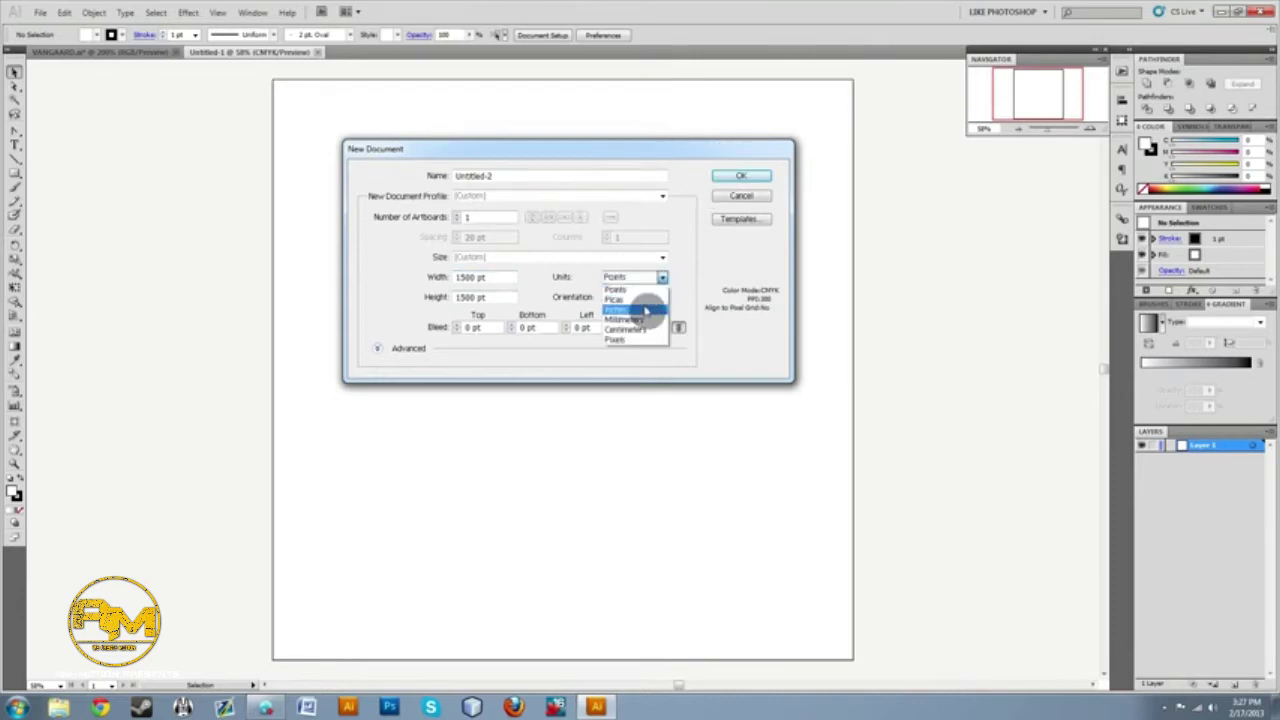
left_click(640, 290)
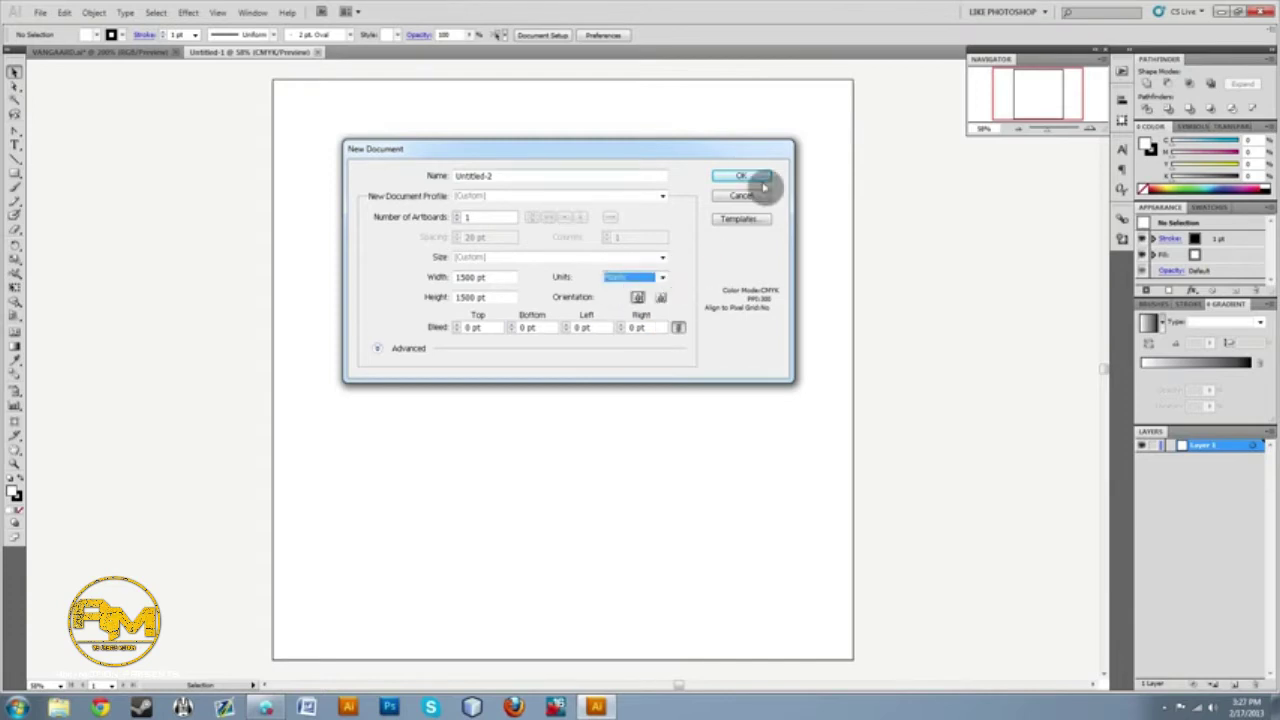
Create the new document under the name VANGAARD and close the untitled document.
left_click(519, 177)
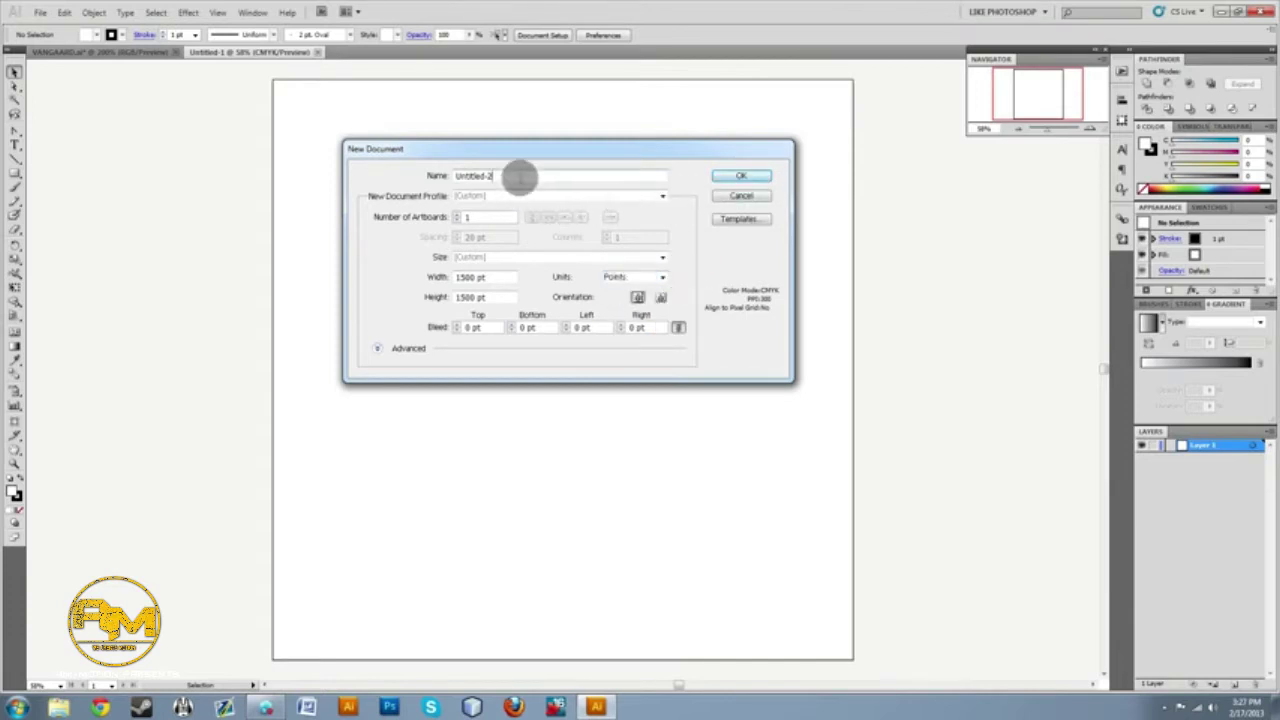
double_click(524, 177)
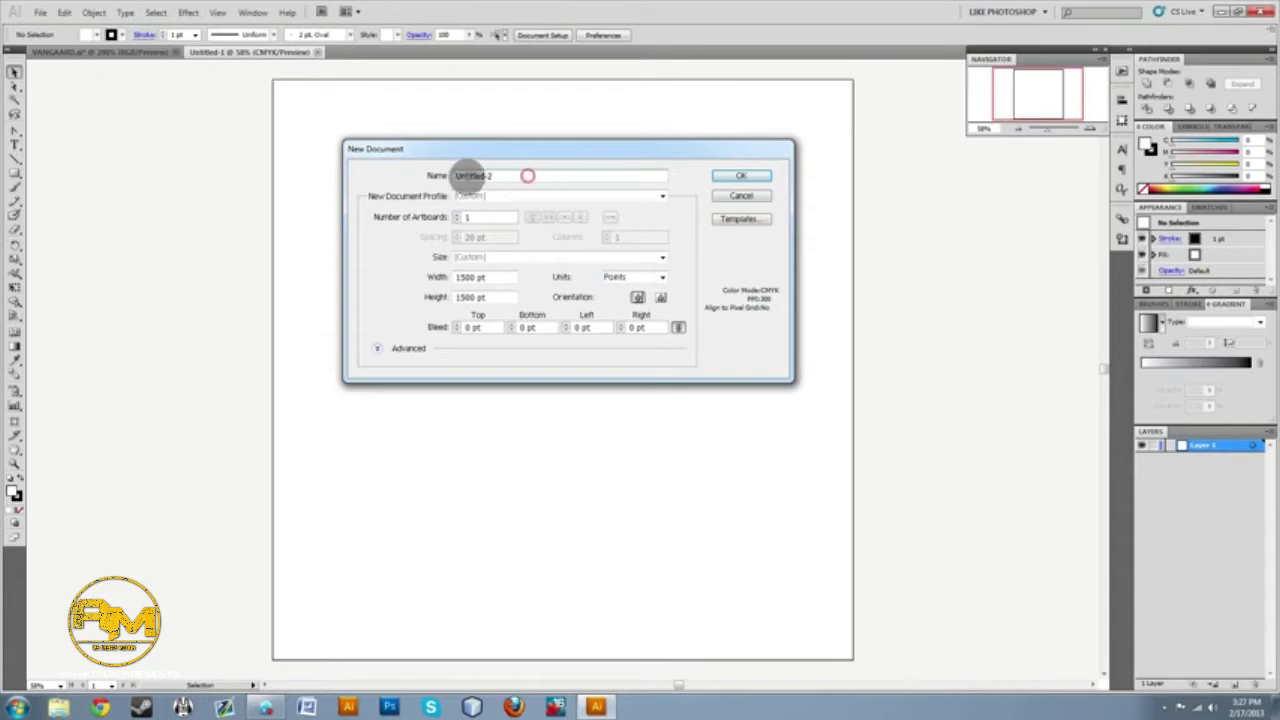
type("vANGAARD")
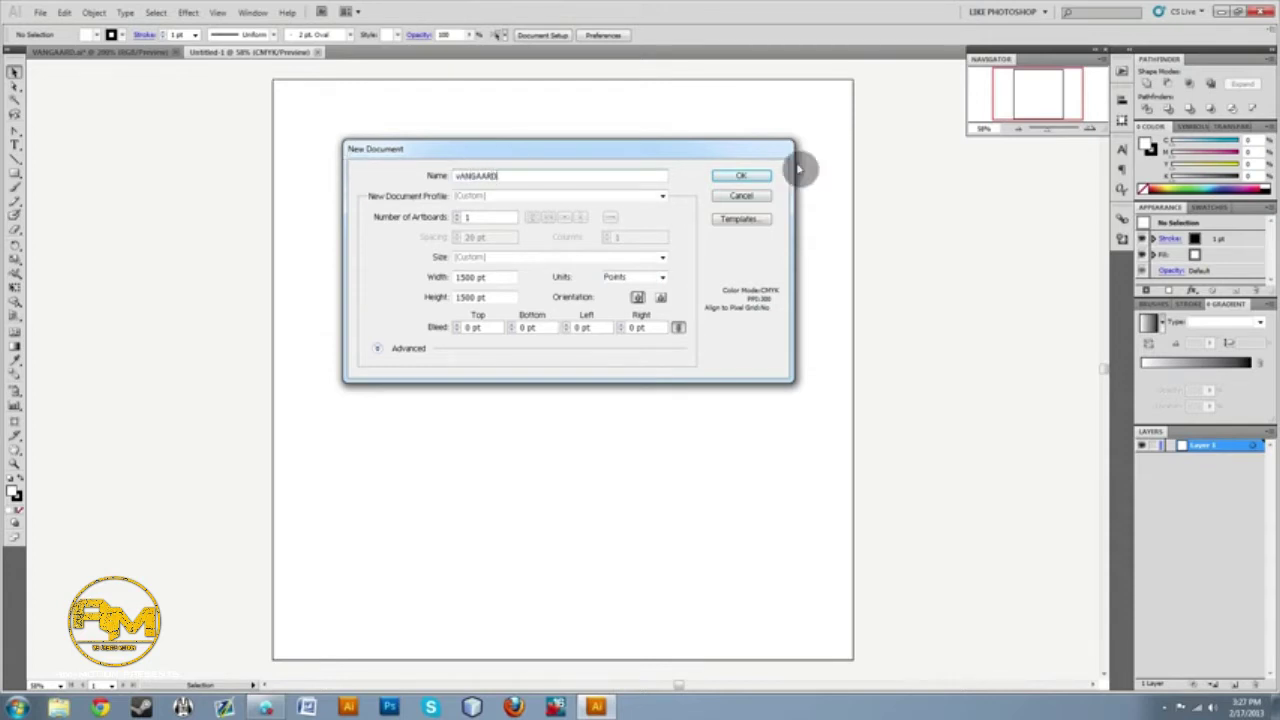
left_click_drag(461, 174, 451, 177)
type("V")
left_click(790, 278)
left_click(762, 250)
left_click(740, 176)
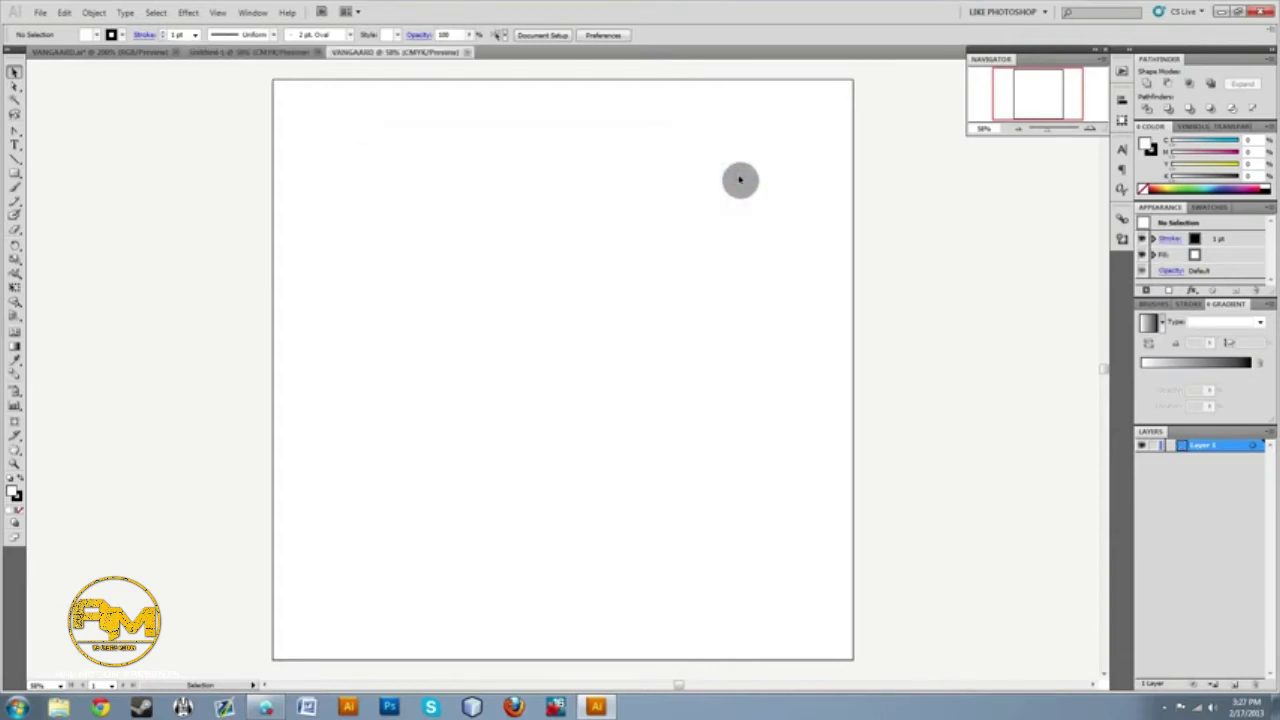
left_click(319, 53)
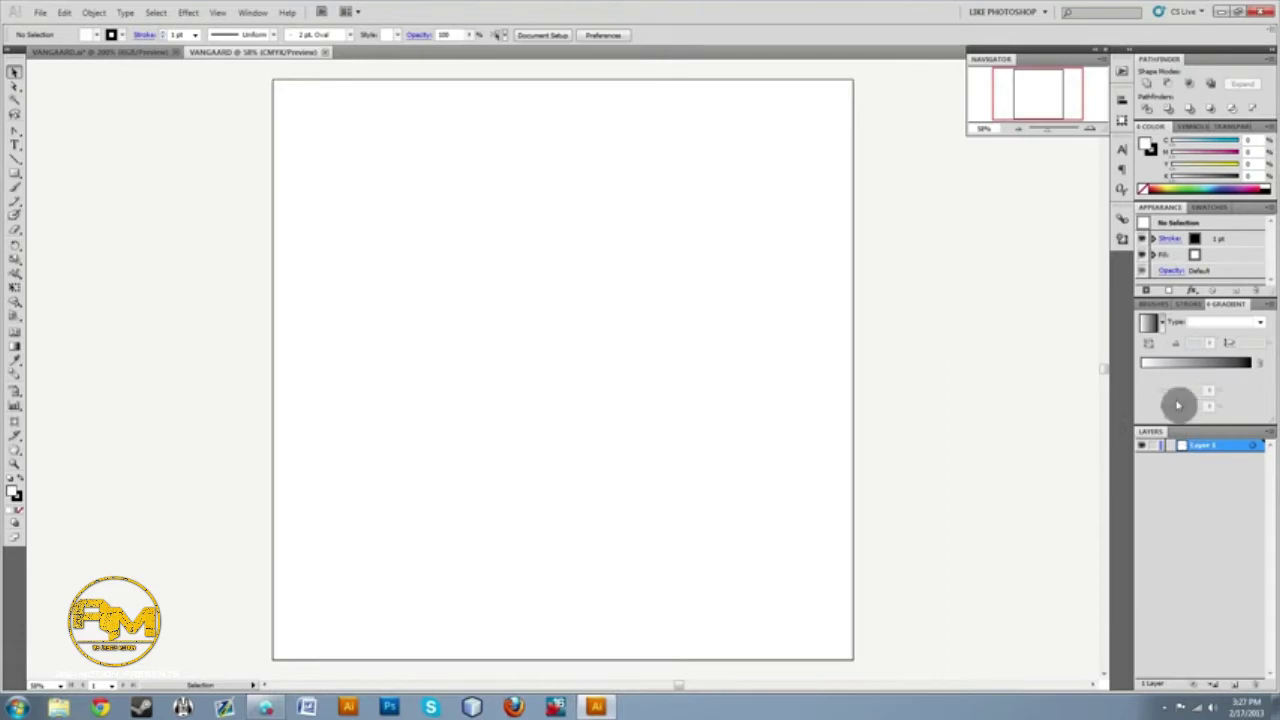
Place the lion logo image on the VANGAARD document's artboard.
left_click_drag(1279, 162, 512, 326)
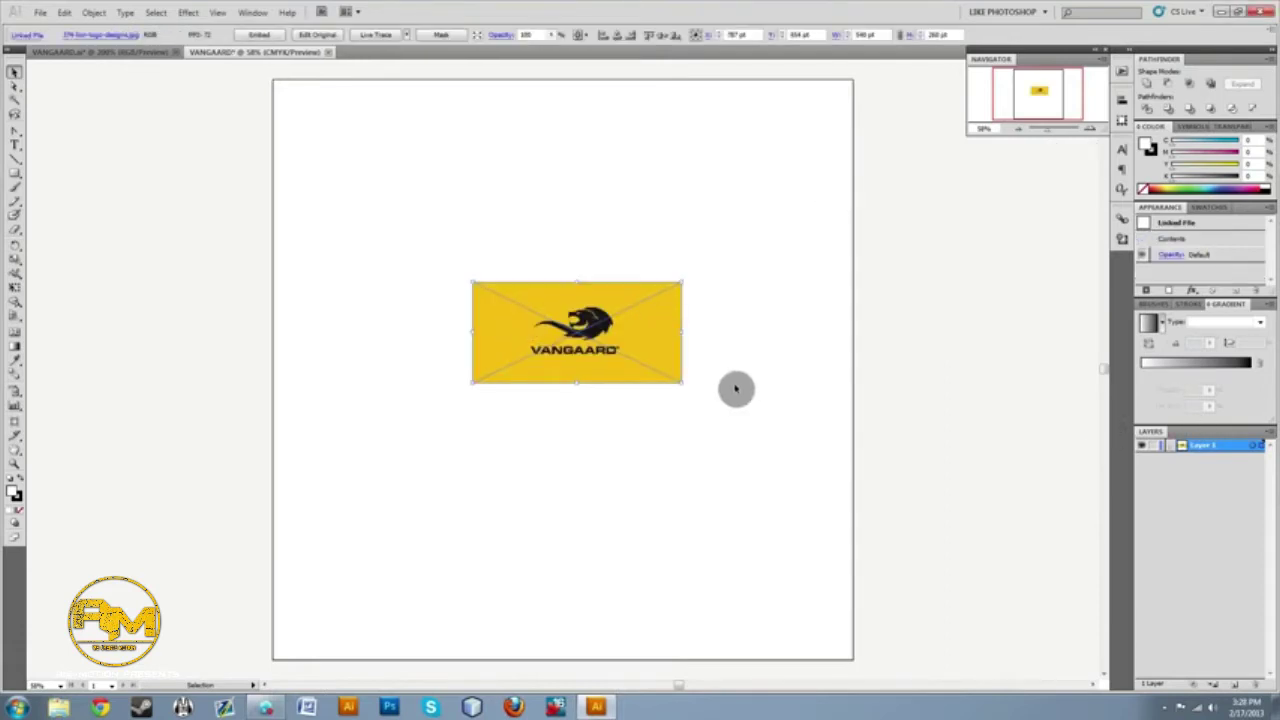
left_click(444, 220)
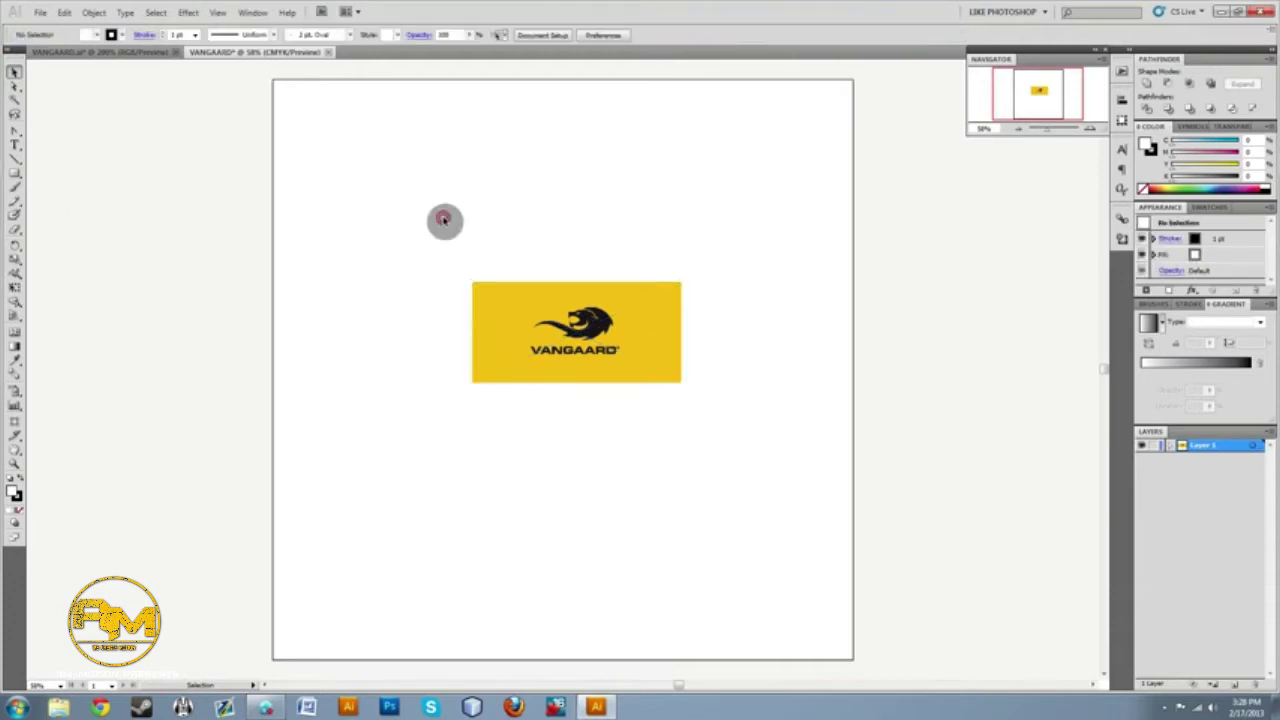
left_click(42, 12)
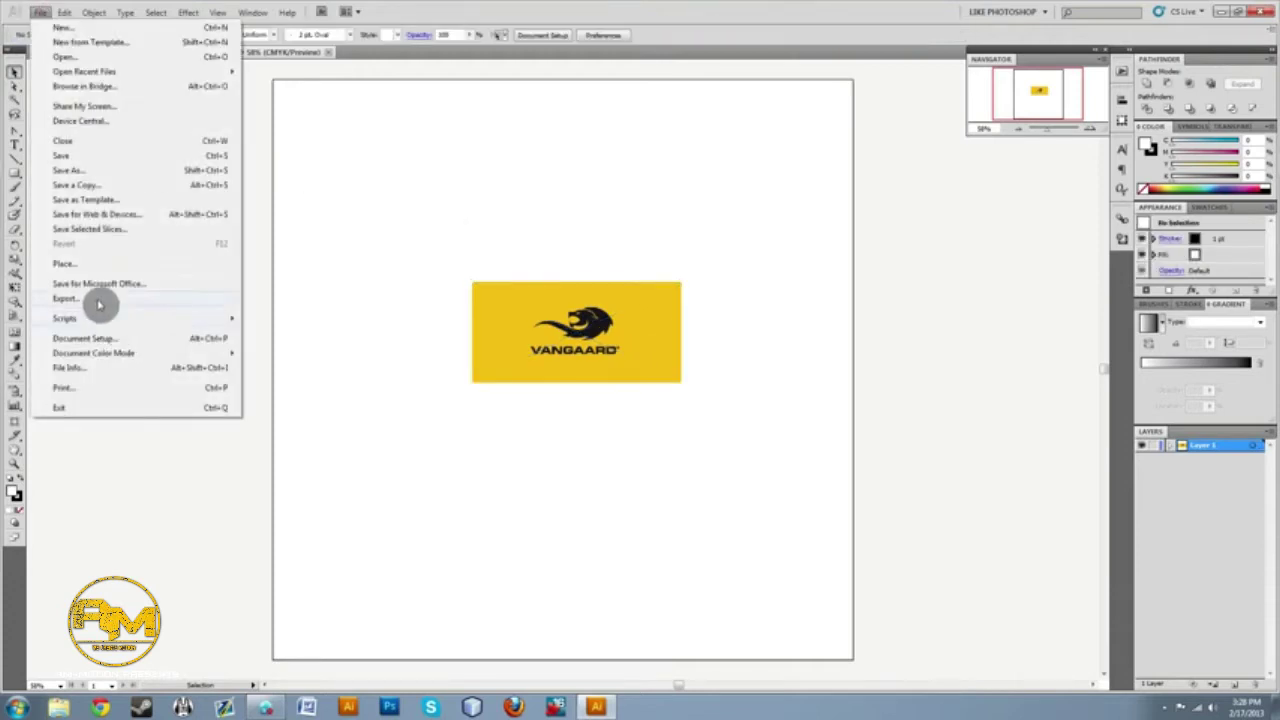
left_click(569, 222)
Move the logo image toward the artboard's upper left and enlarge it proportionally to about 1196 × 576 pt.
left_click(747, 336)
left_click(643, 354)
left_click(750, 368)
left_click(622, 355)
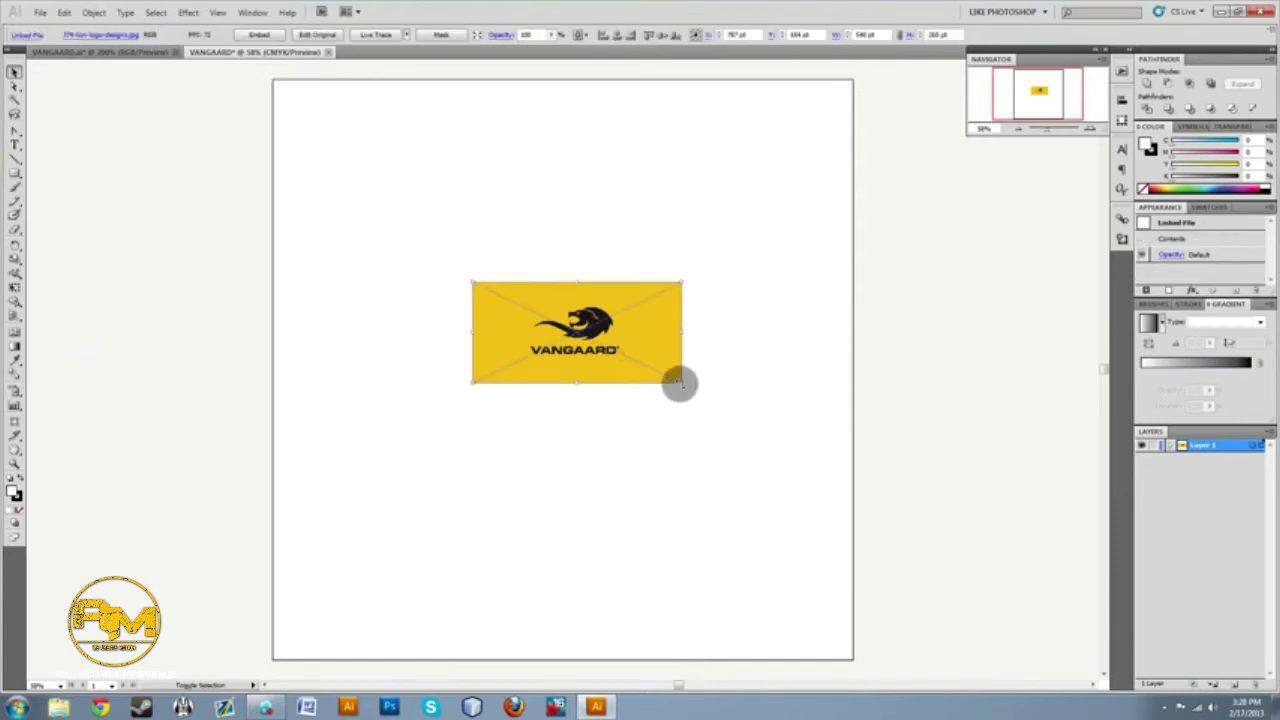
left_click(725, 405)
left_click(640, 363)
left_click_drag(665, 363, 571, 277)
left_click(616, 346)
left_click(494, 243)
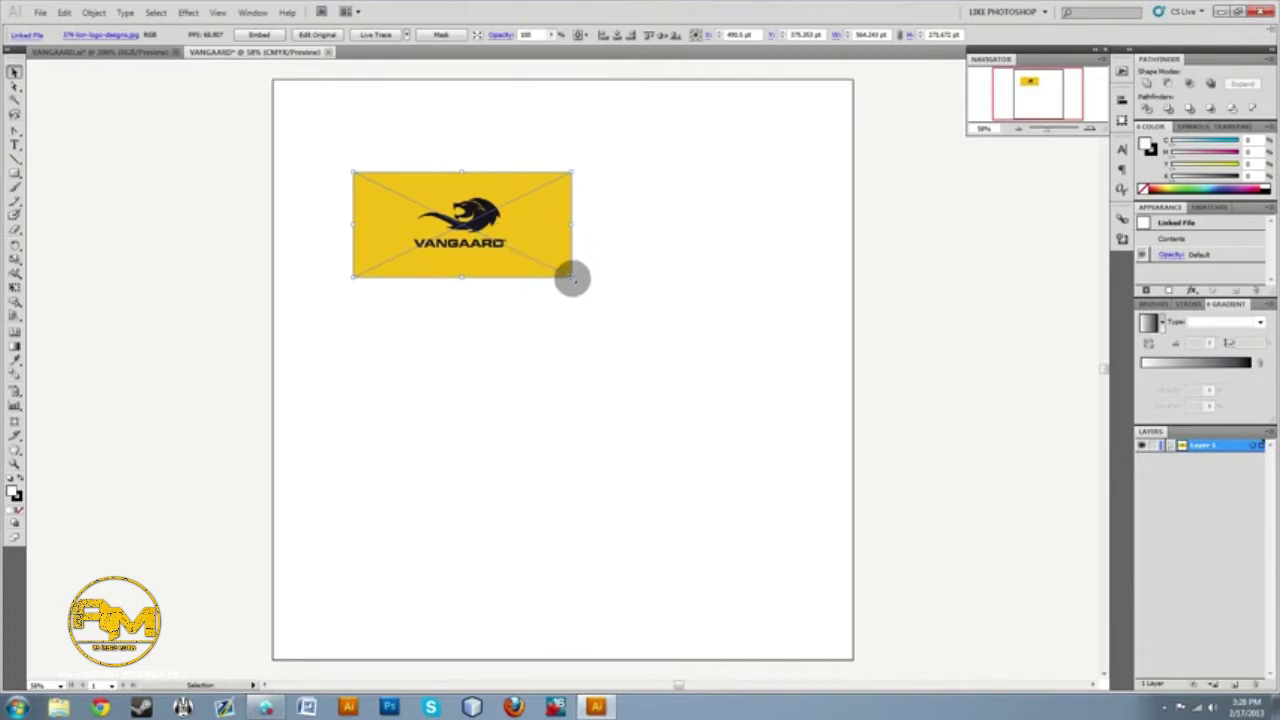
left_click_drag(575, 280, 816, 393)
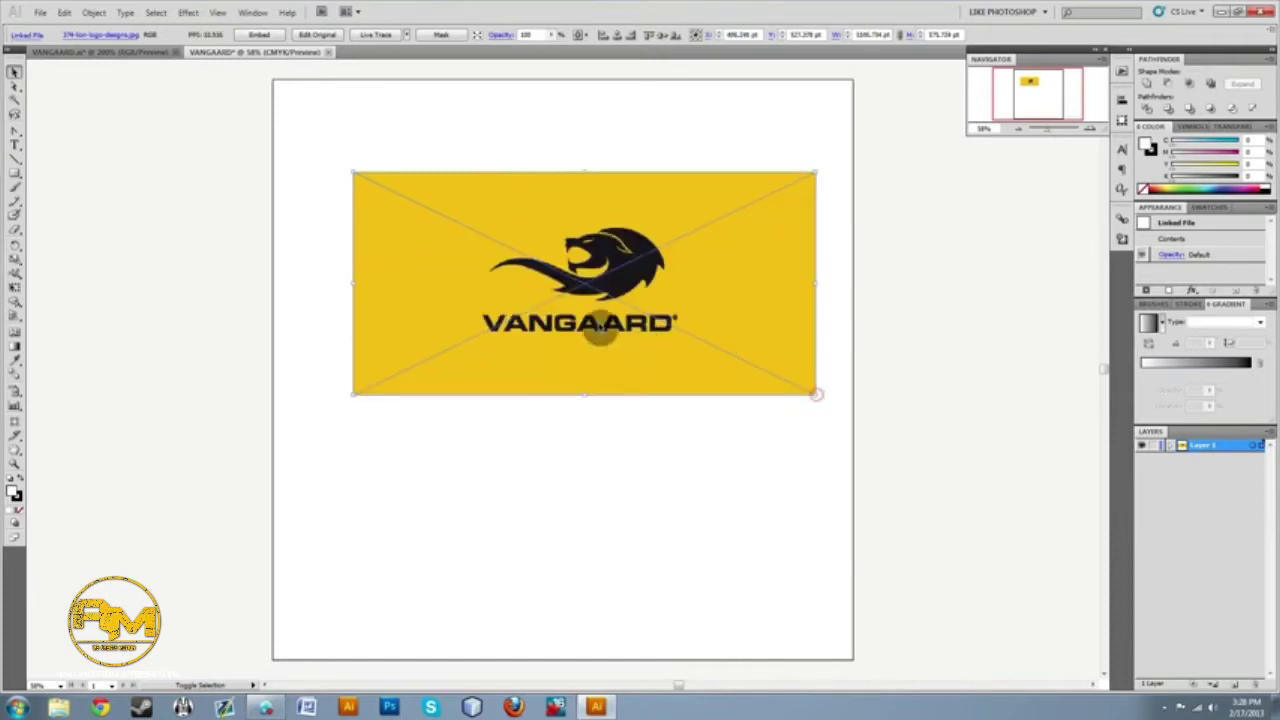
key("ctrl+shift+a")
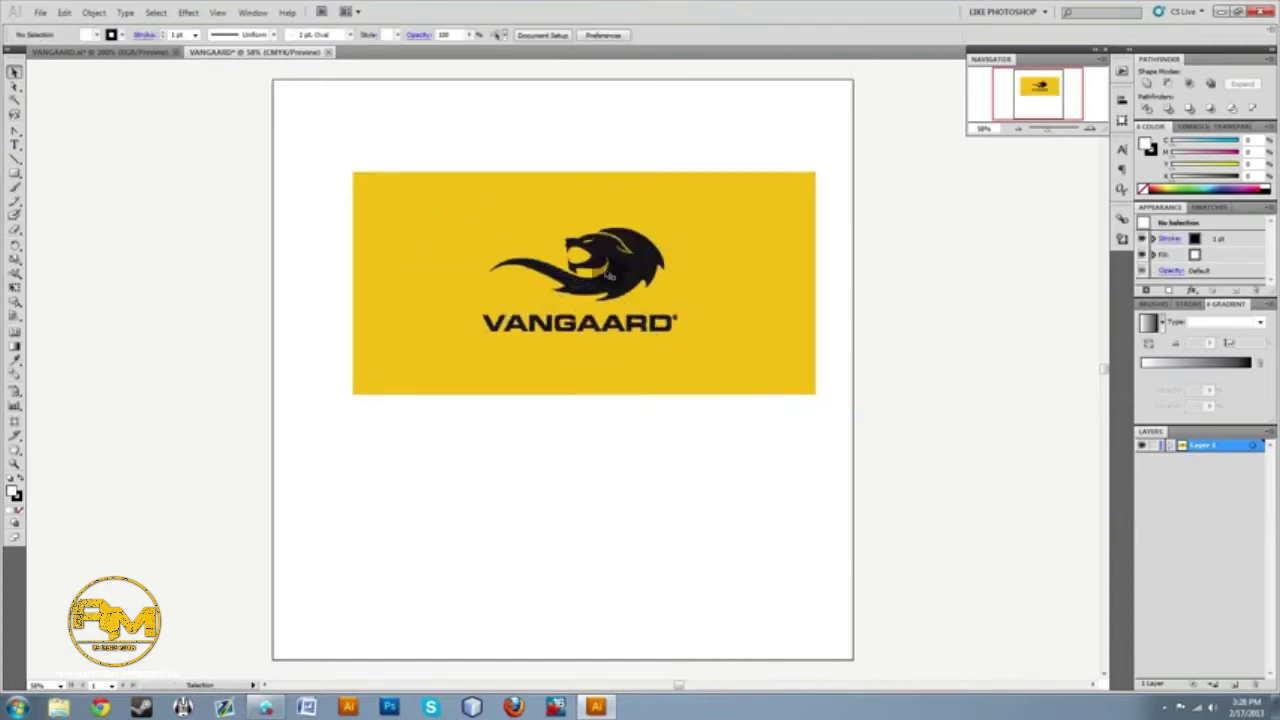
Examine the enlarged lion logo and its lettering up close.
left_click(606, 276)
left_click(605, 276)
left_click(605, 276)
scroll(574, 341, "up", 3)
scroll(572, 341, "down", 7)
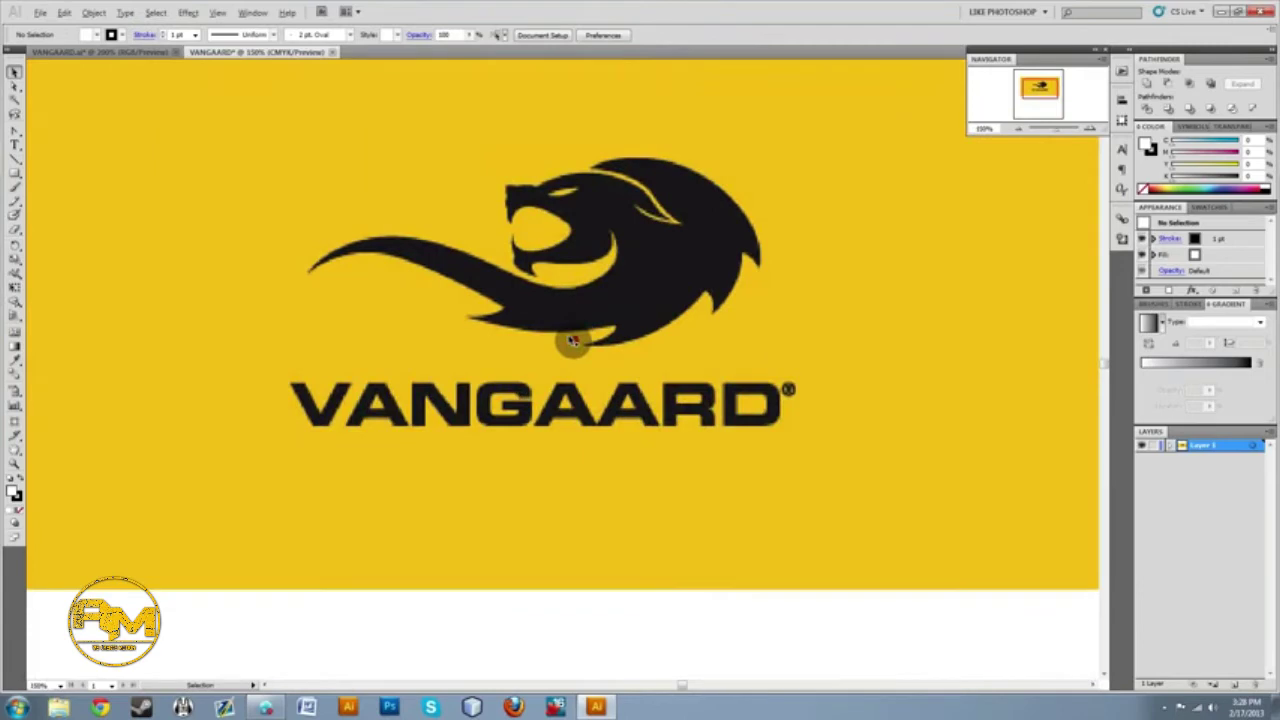
Inspect the logo image at several magnifications, from the mane and lettering details out to the whole artboard.
scroll(573, 341, "up", 1)
scroll(573, 341, "up", 7)
scroll(571, 337, "down", 4)
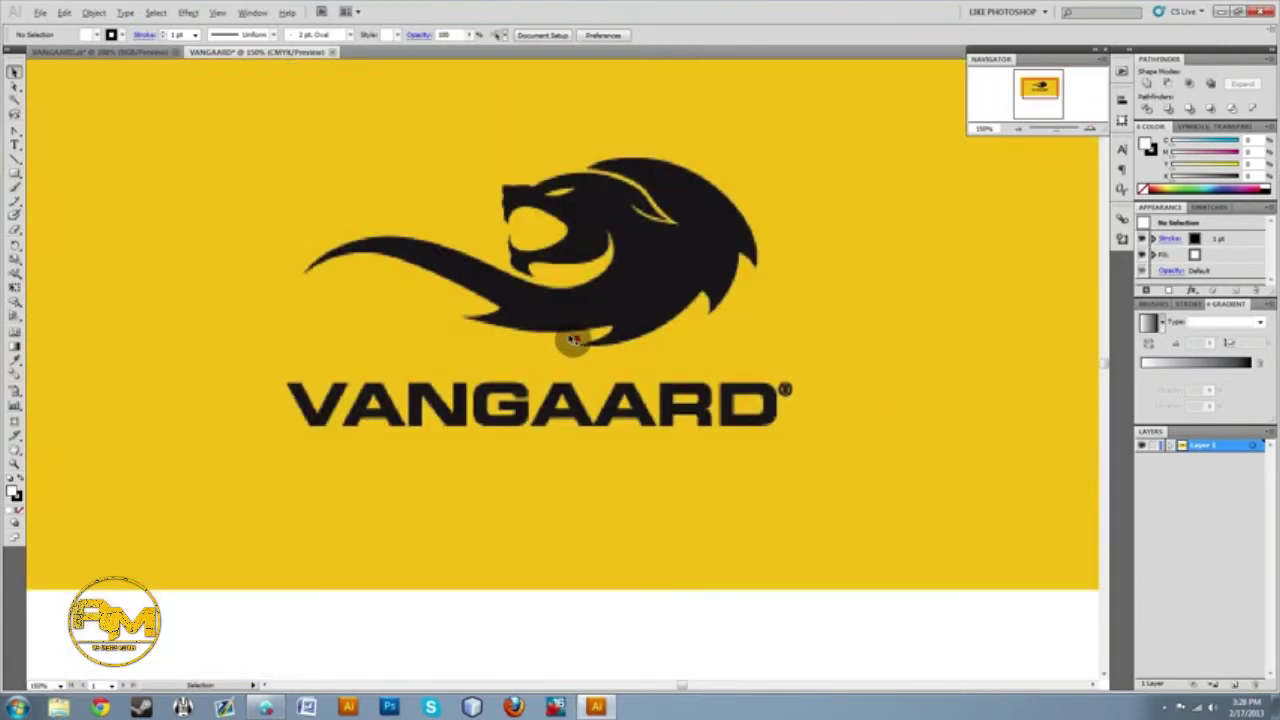
scroll(571, 337, "up", 1)
scroll(571, 337, "down", 3)
scroll(572, 340, "up", 6)
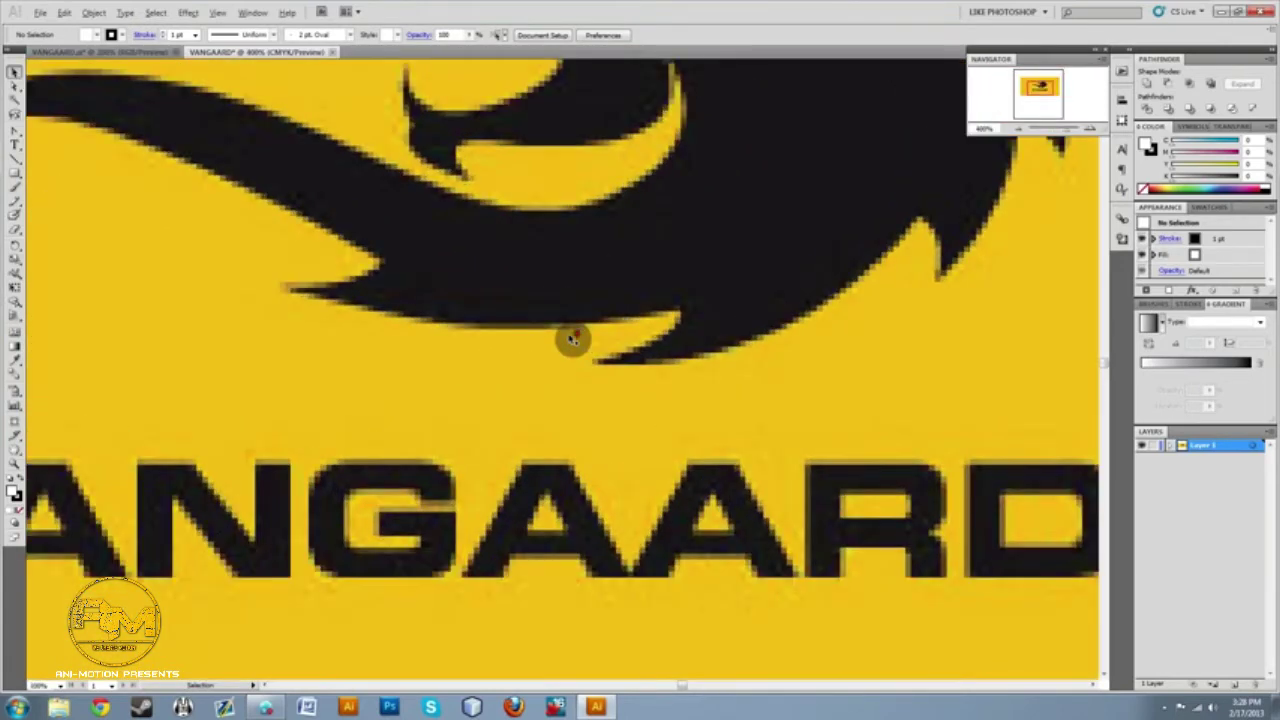
scroll(572, 340, "down", 7)
scroll(572, 340, "up", 3)
scroll(574, 340, "down", 2)
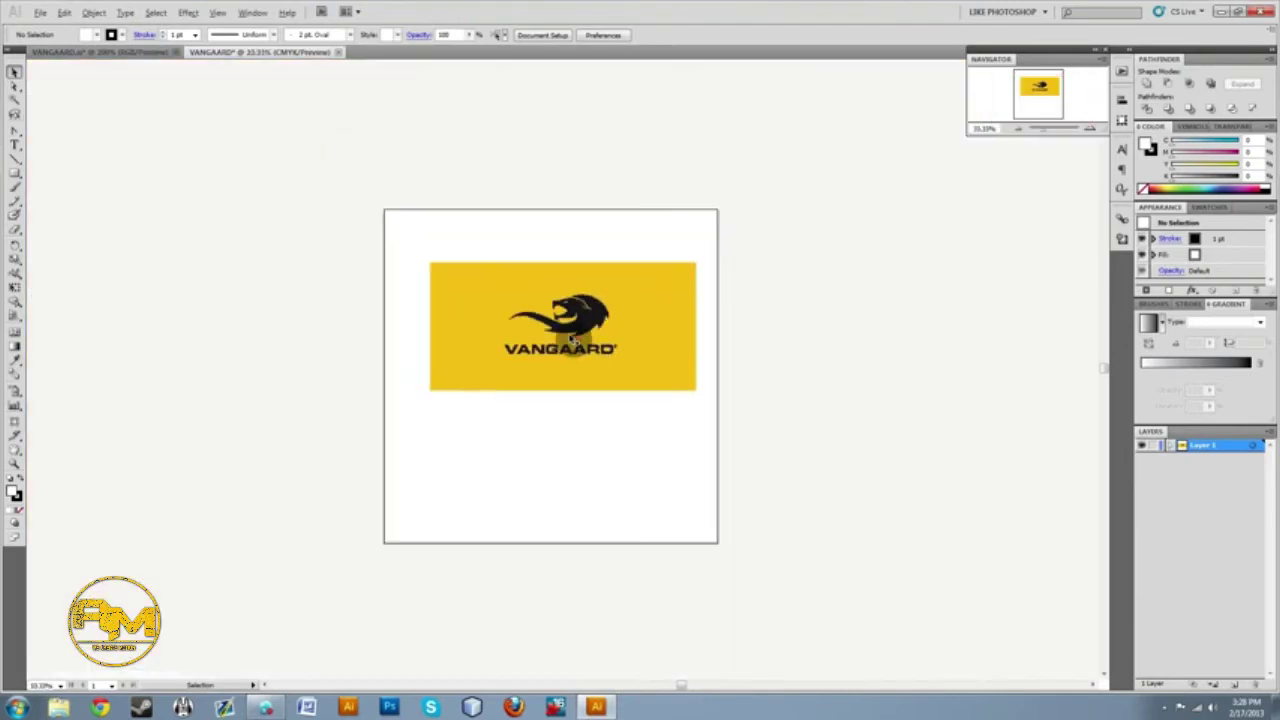
scroll(574, 340, "up", 3)
scroll(575, 340, "up", 1)
scroll(576, 339, "down", 1)
scroll(576, 340, "down", 3)
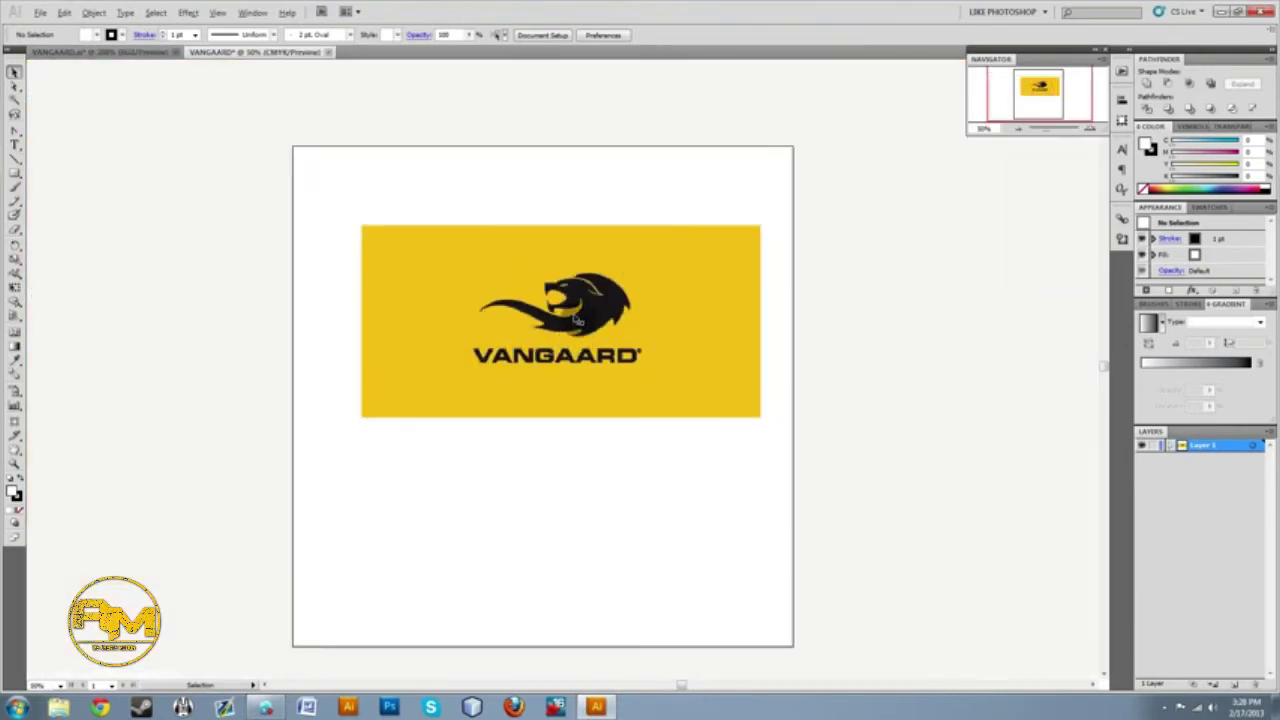
scroll(573, 330, "up", 4)
scroll(574, 320, "down", 1)
scroll(578, 320, "down", 2)
scroll(578, 320, "down", 3)
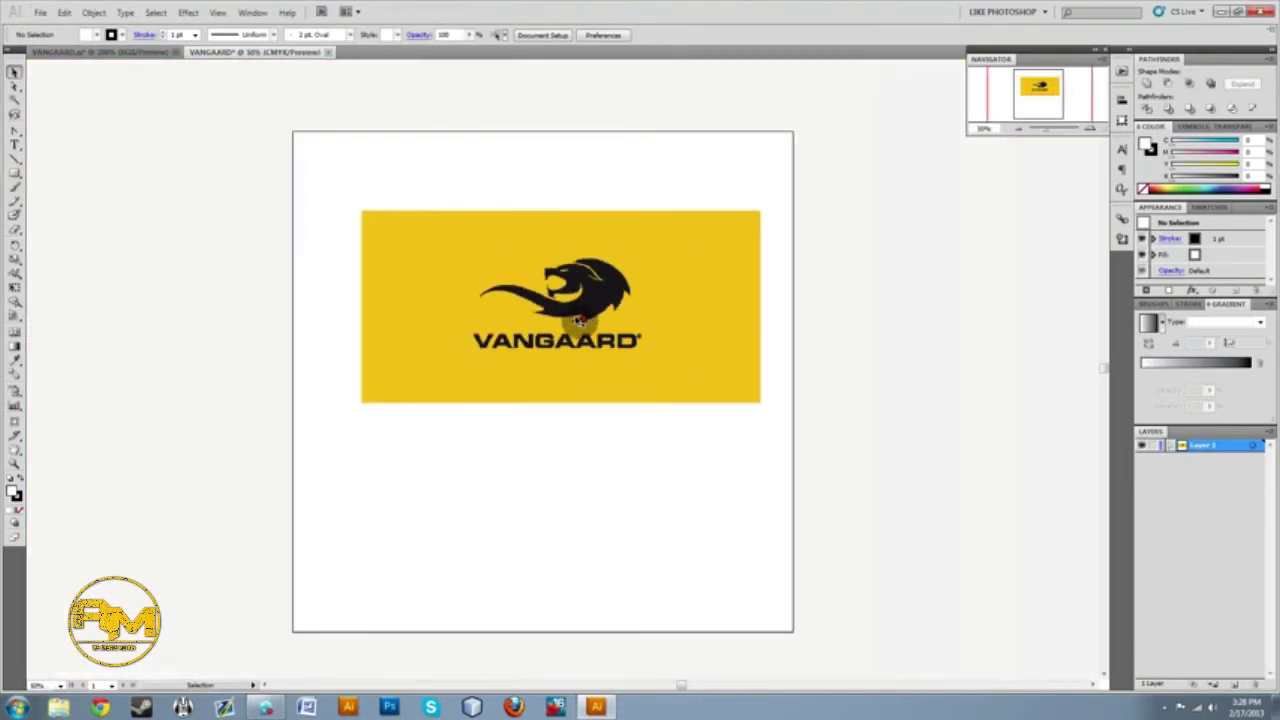
scroll(360, 343, "up", 3)
scroll(360, 343, "down", 1)
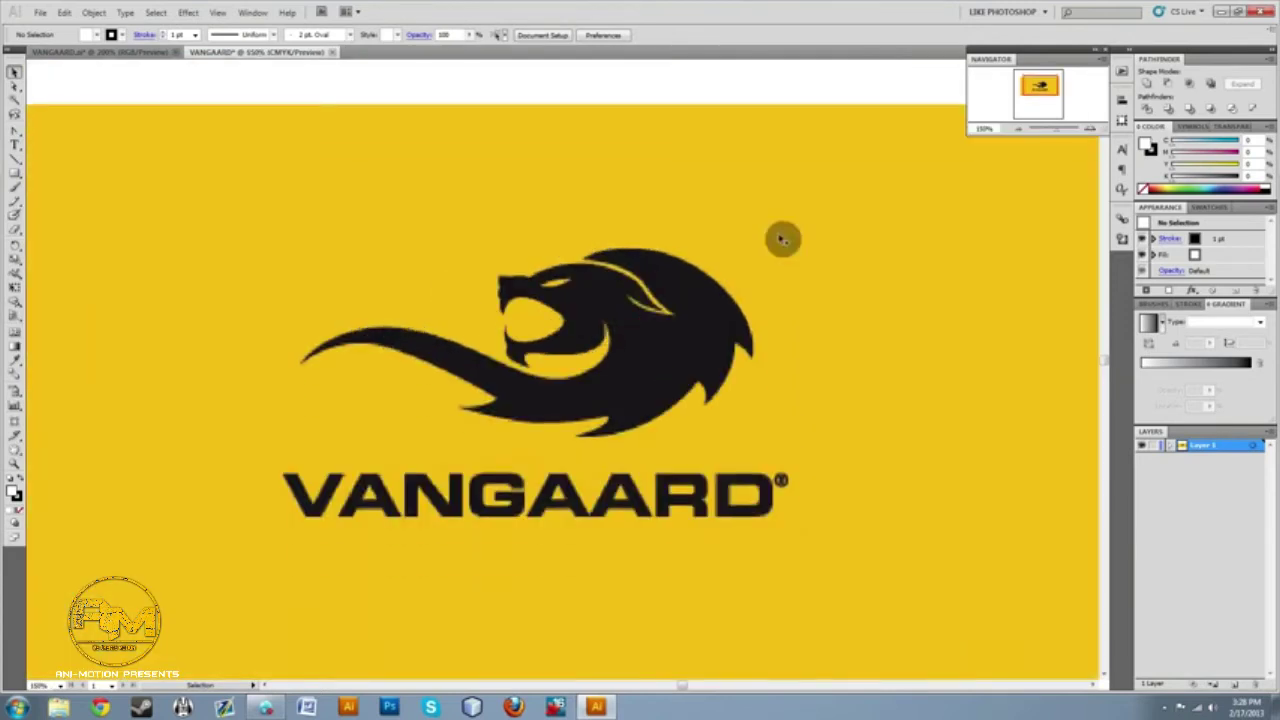
Lock the placed logo image so it cannot be selected or moved.
left_click(762, 330)
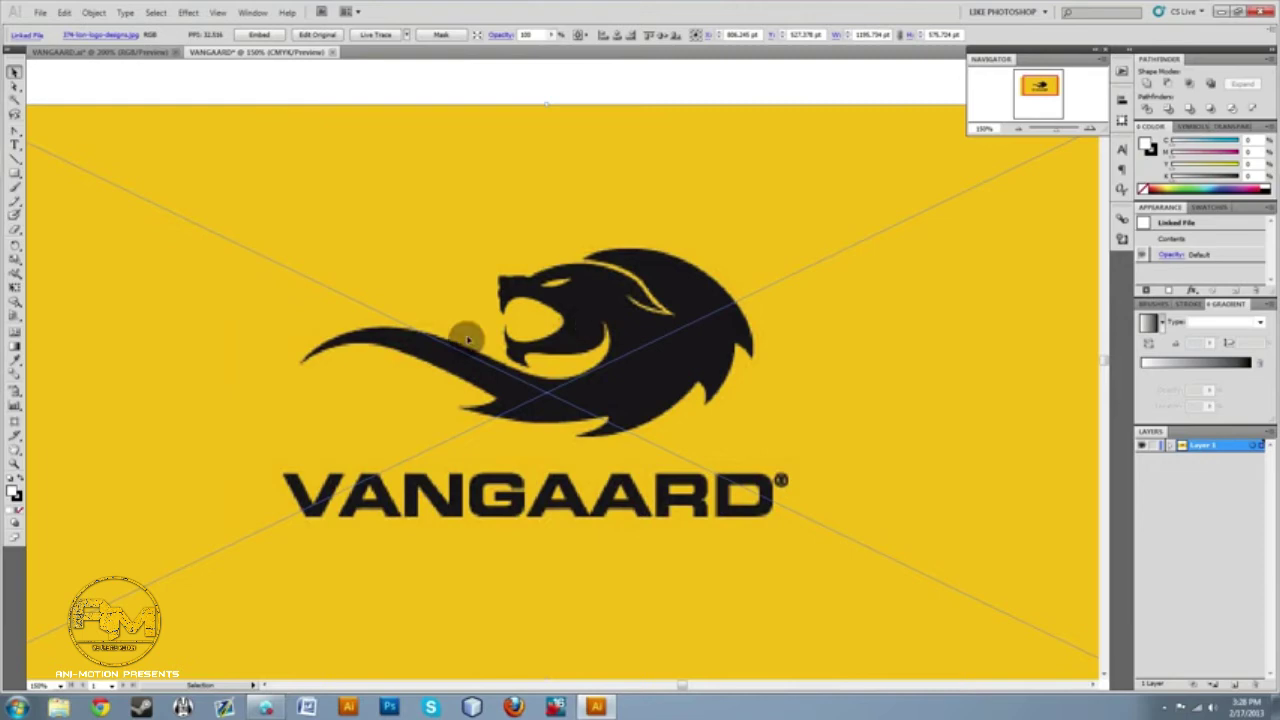
left_click(93, 13)
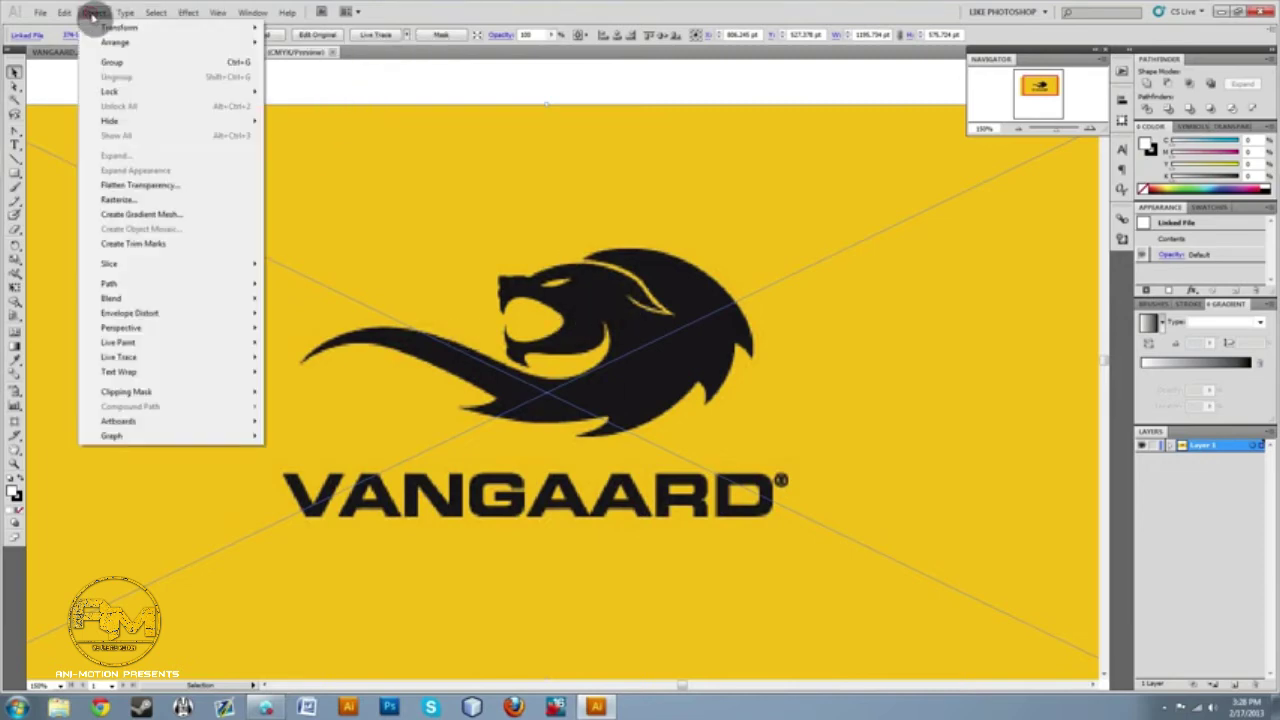
left_click(596, 249)
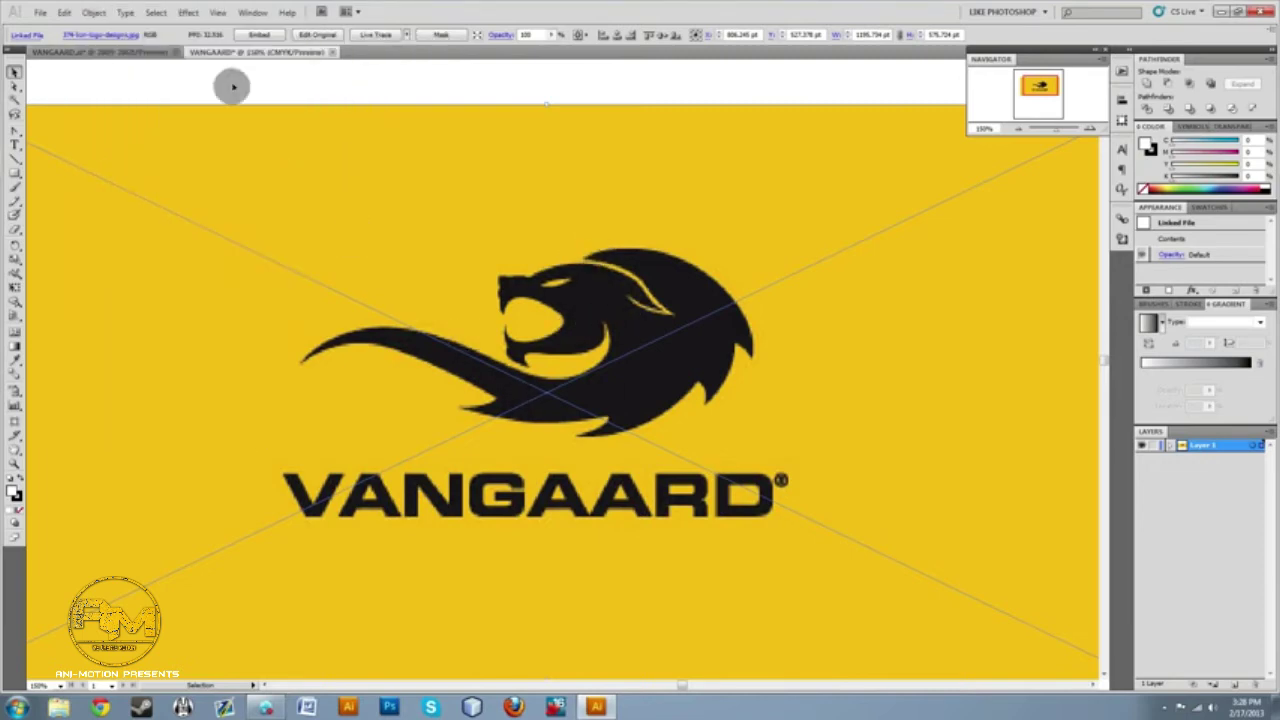
left_click(92, 15)
mouse_move(128, 92)
left_click(300, 92)
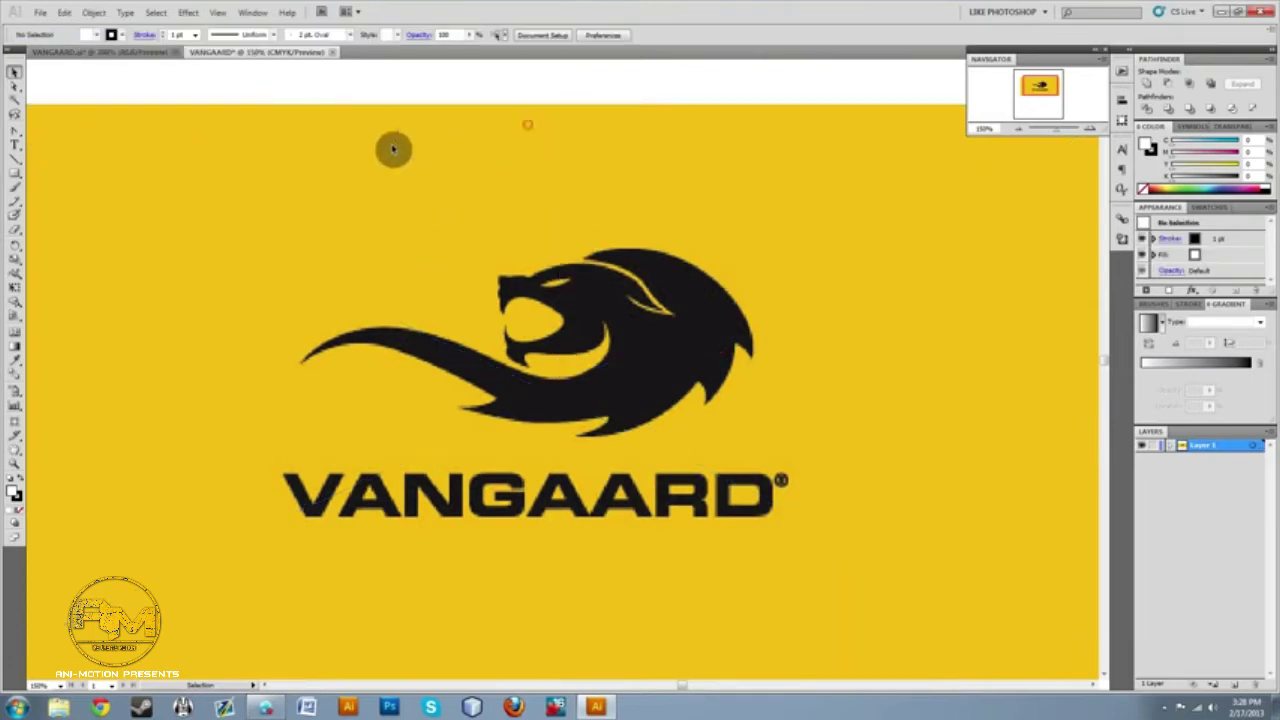
Test the lock by trying to select and move the logo image on the artboard.
scroll(666, 668, "down", 1)
left_click_drag(666, 668, 629, 329)
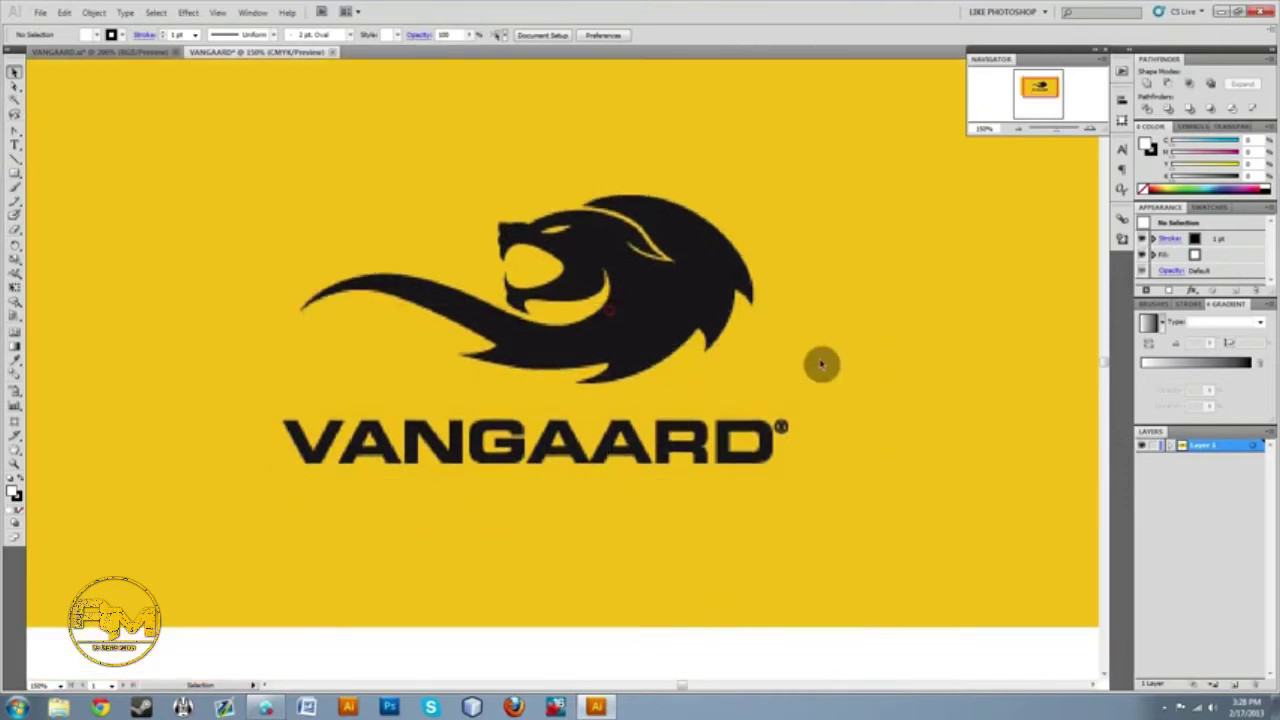
scroll(354, 528, "up", 5)
scroll(364, 525, "down", 6)
left_click(364, 524)
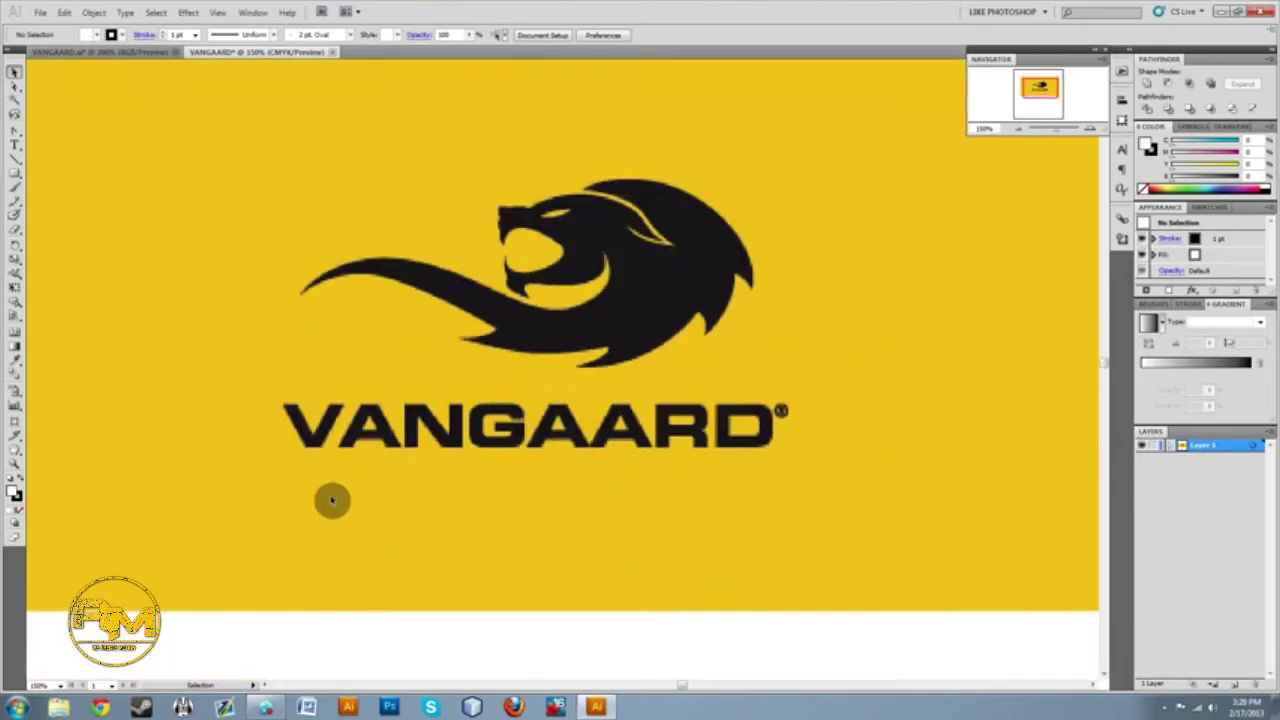
Activate the Pen tool in place of the Convert Anchor Point tool, ready to trace the lion.
scroll(386, 514, "up", 1)
scroll(600, 505, "down", 1)
scroll(530, 470, "up", 1)
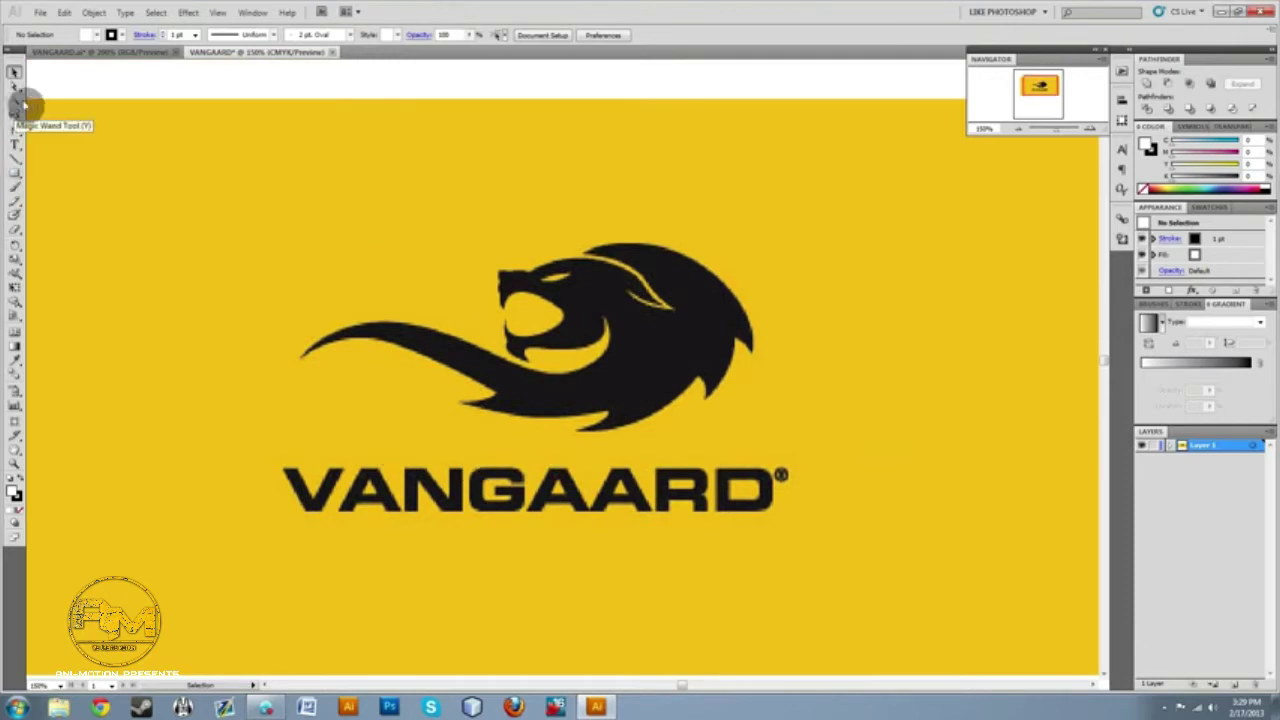
left_click(15, 131)
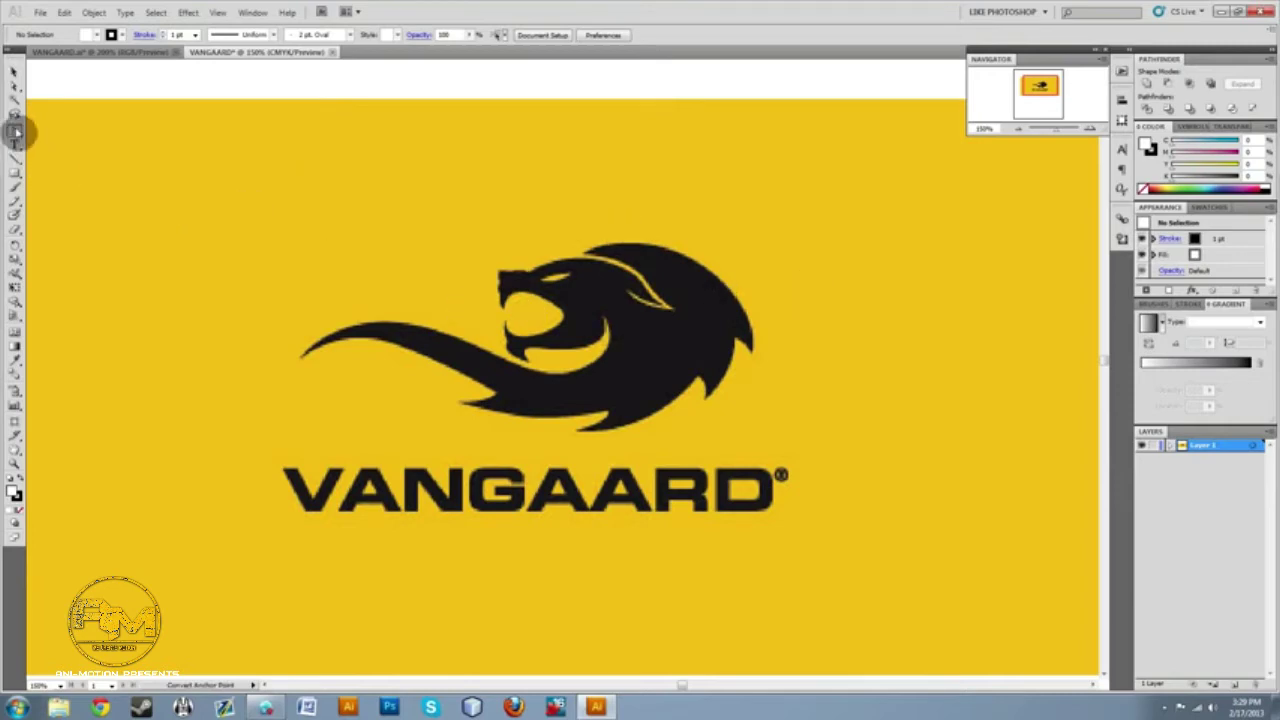
left_click(15, 131)
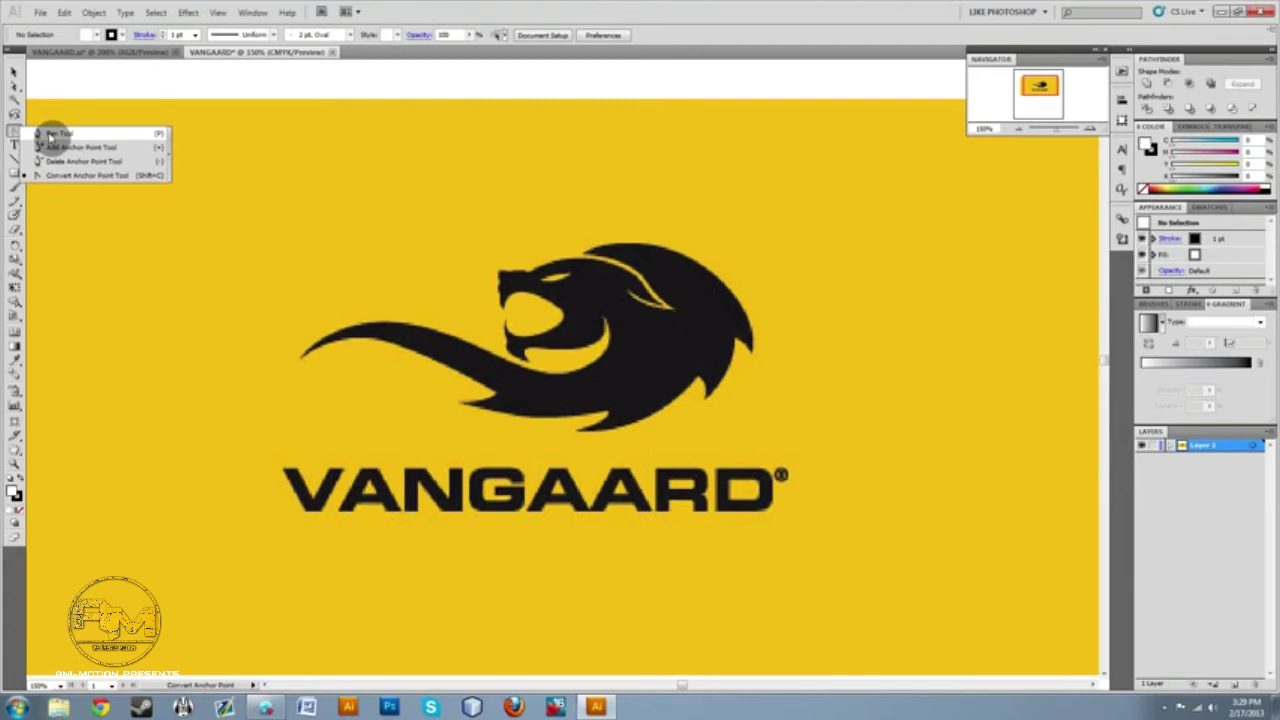
left_click(52, 133)
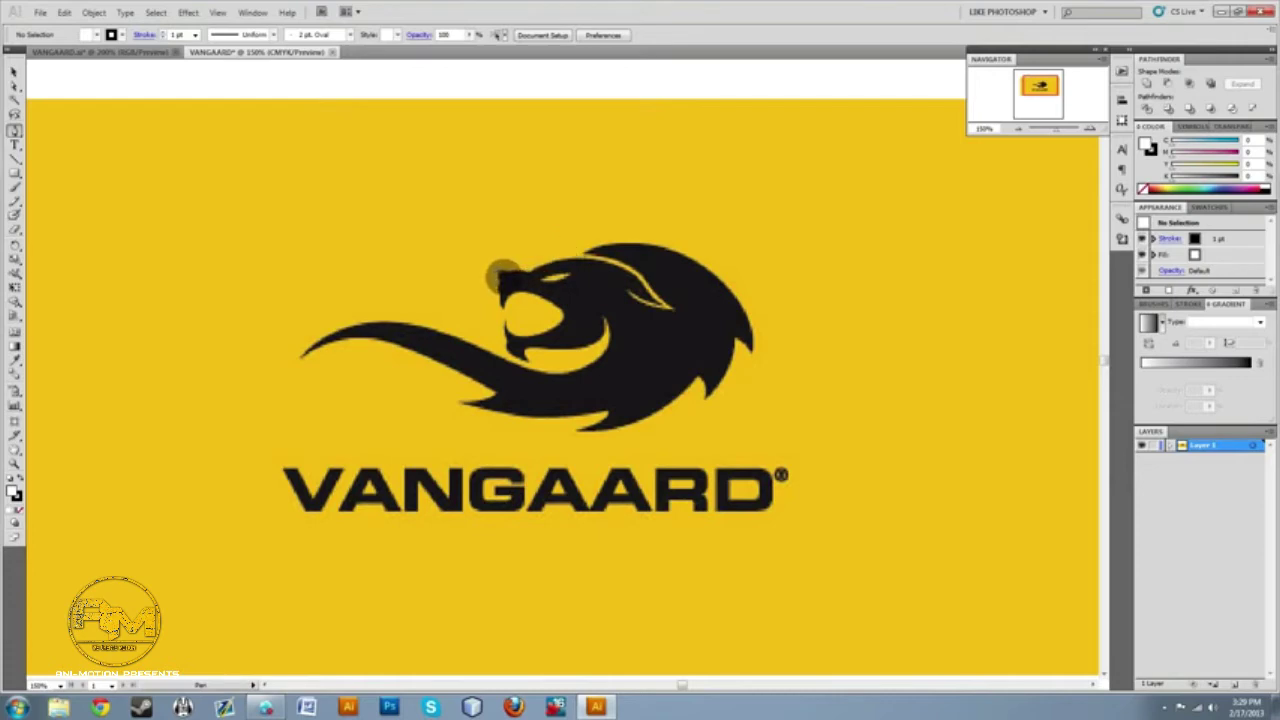
left_click(498, 272)
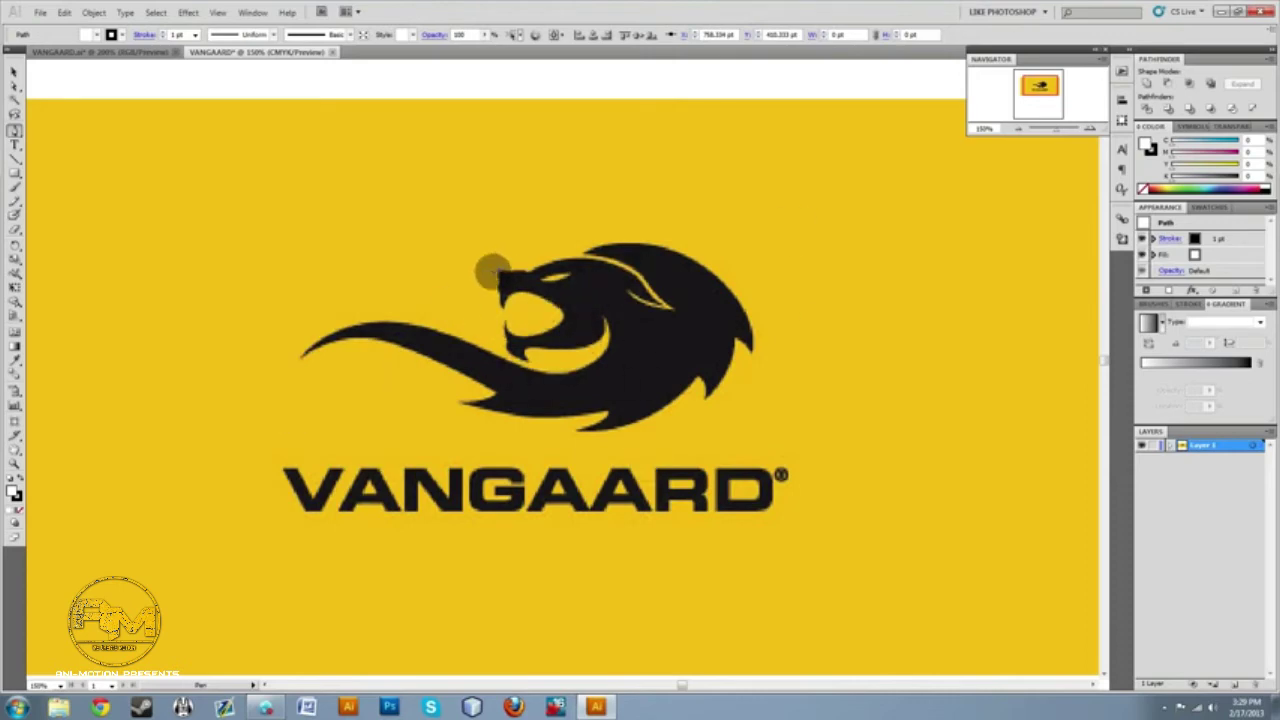
left_click(496, 277)
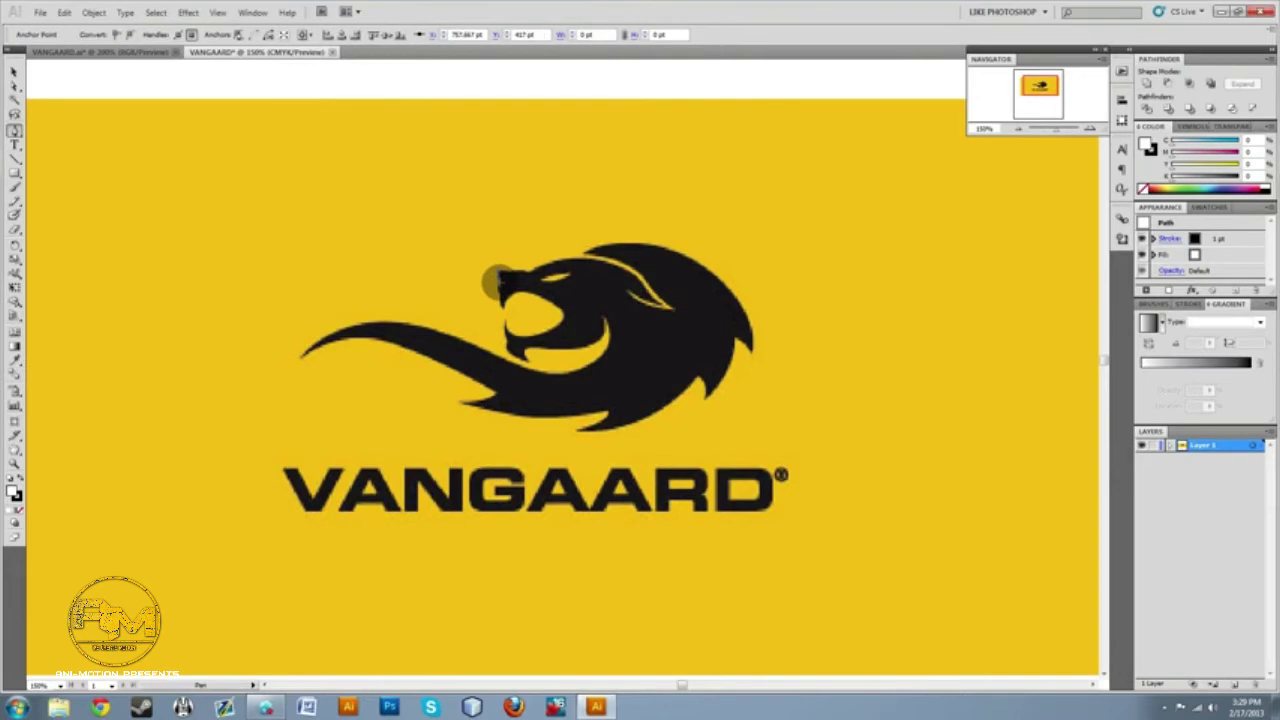
scroll(499, 282, "up", 5)
scroll(490, 280, "down", 5)
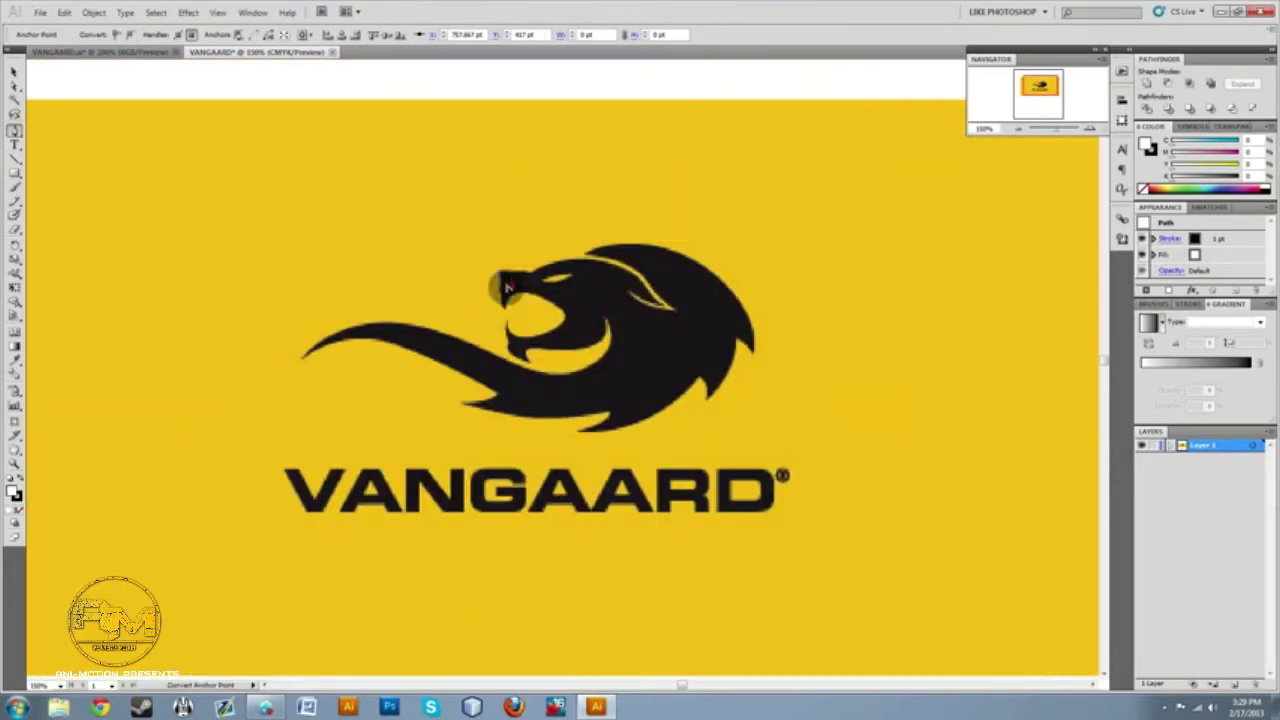
scroll(503, 289, "up", 4)
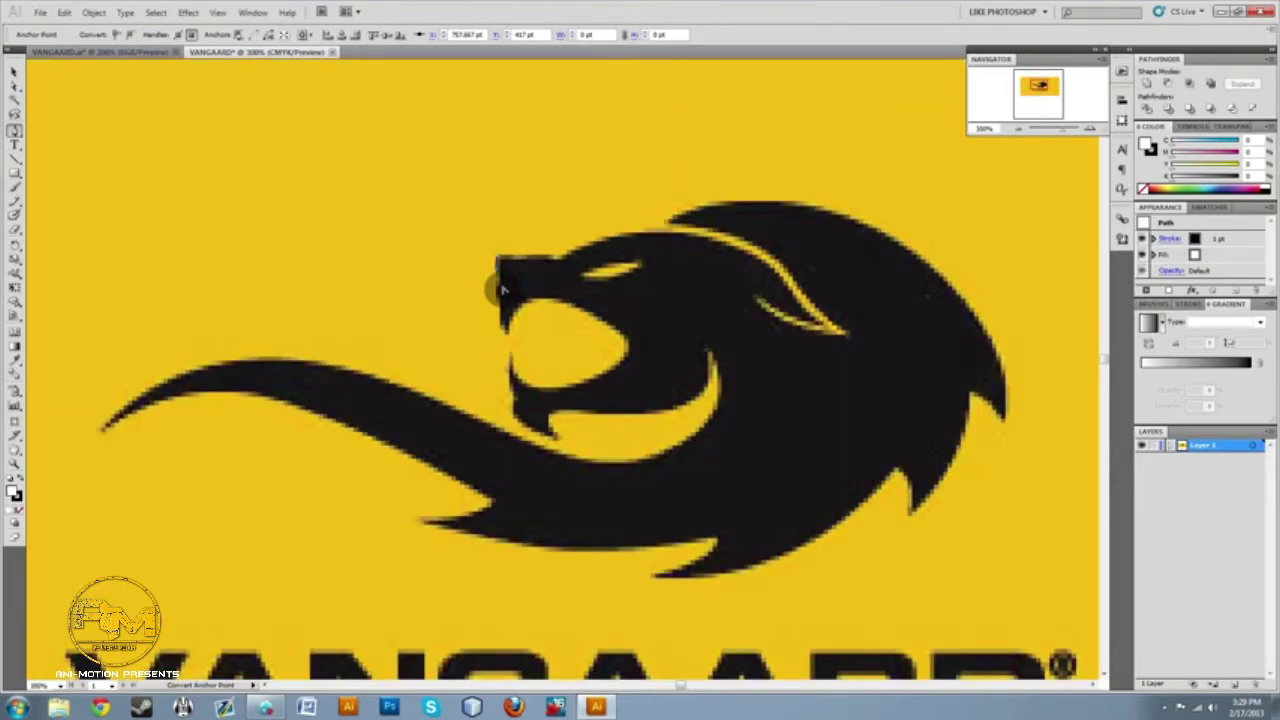
scroll(503, 289, "down", 6)
scroll(503, 289, "up", 5)
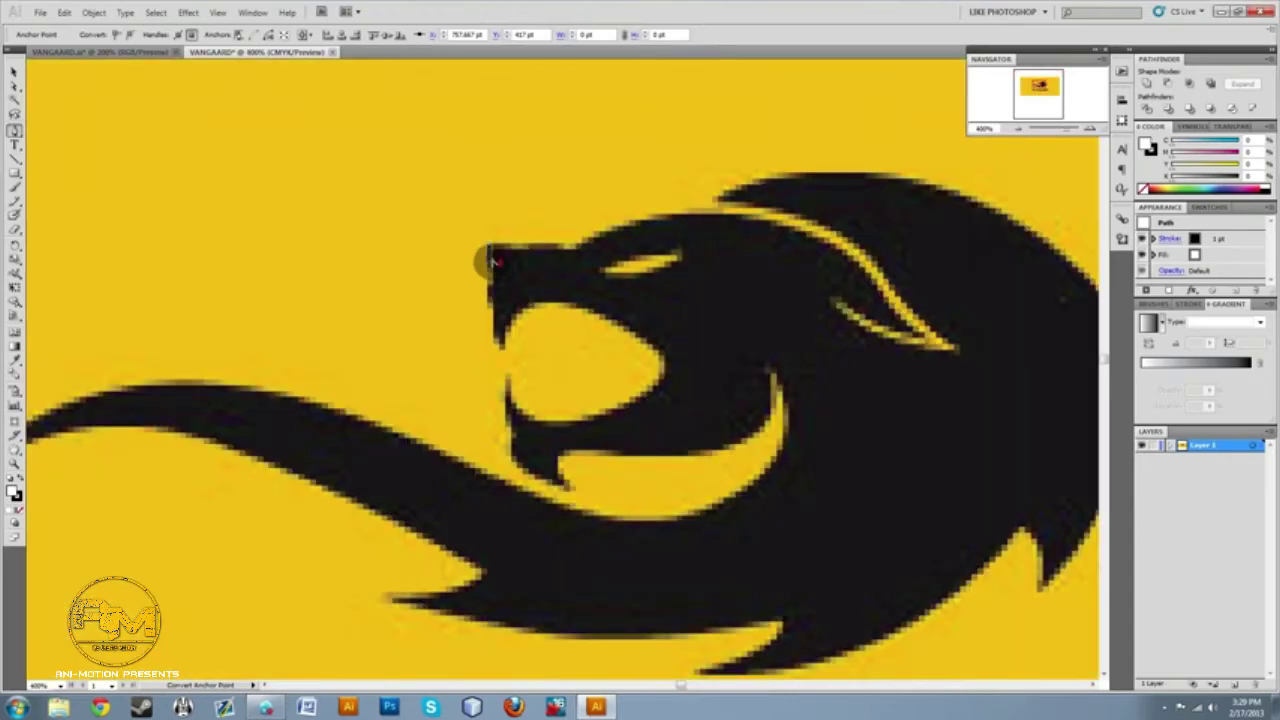
key("Delete")
key("Delete")
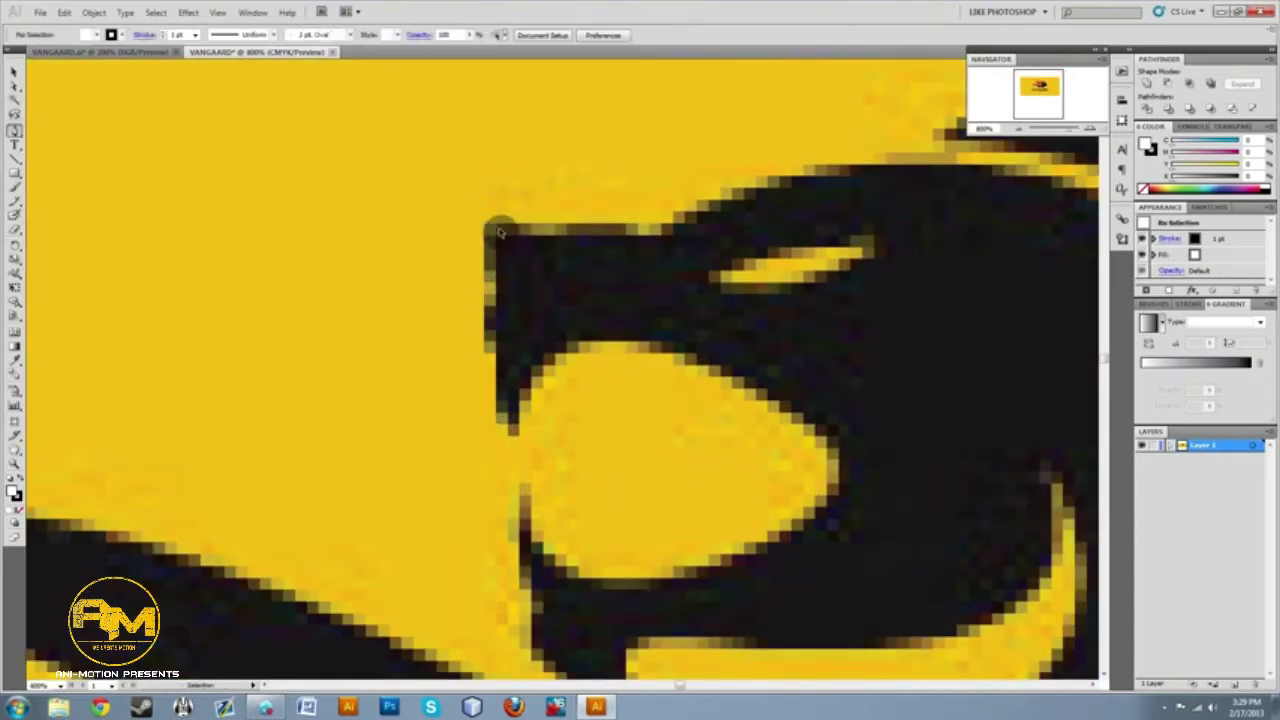
Start a Pen tool path at the upper corner of the lion's nose and trace down the muzzle's front edge.
left_click(487, 229)
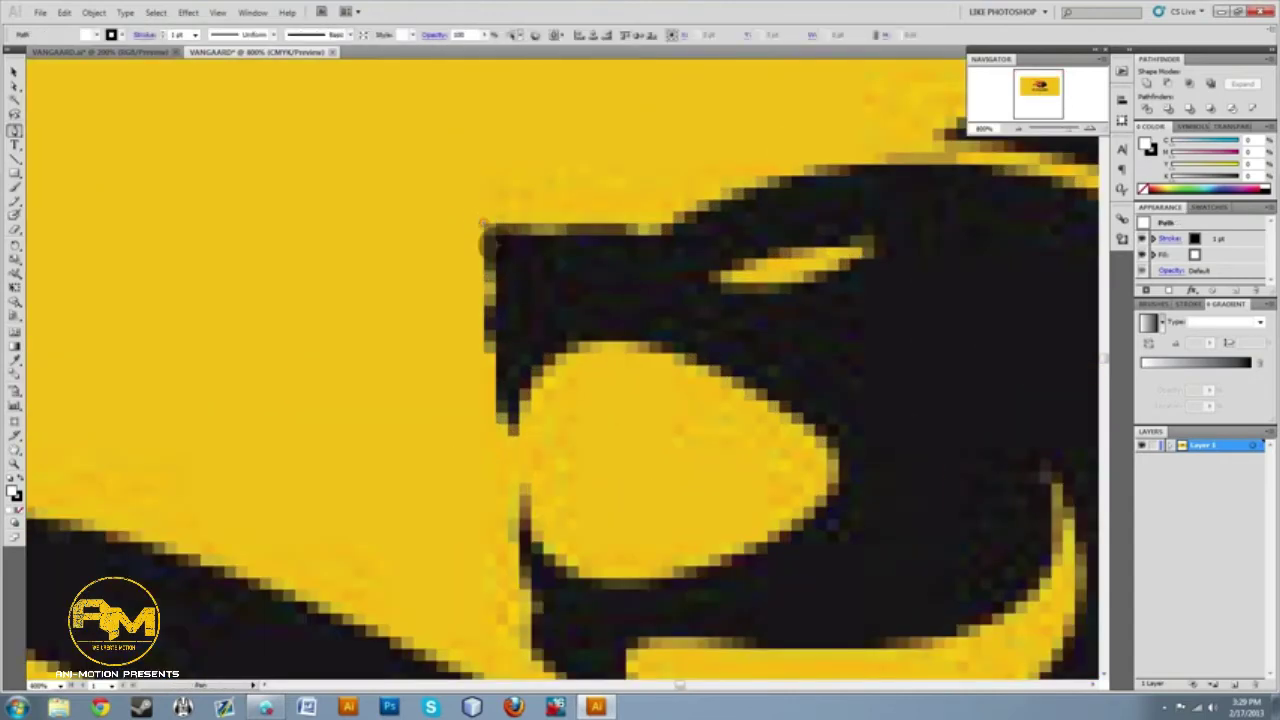
left_click(483, 284)
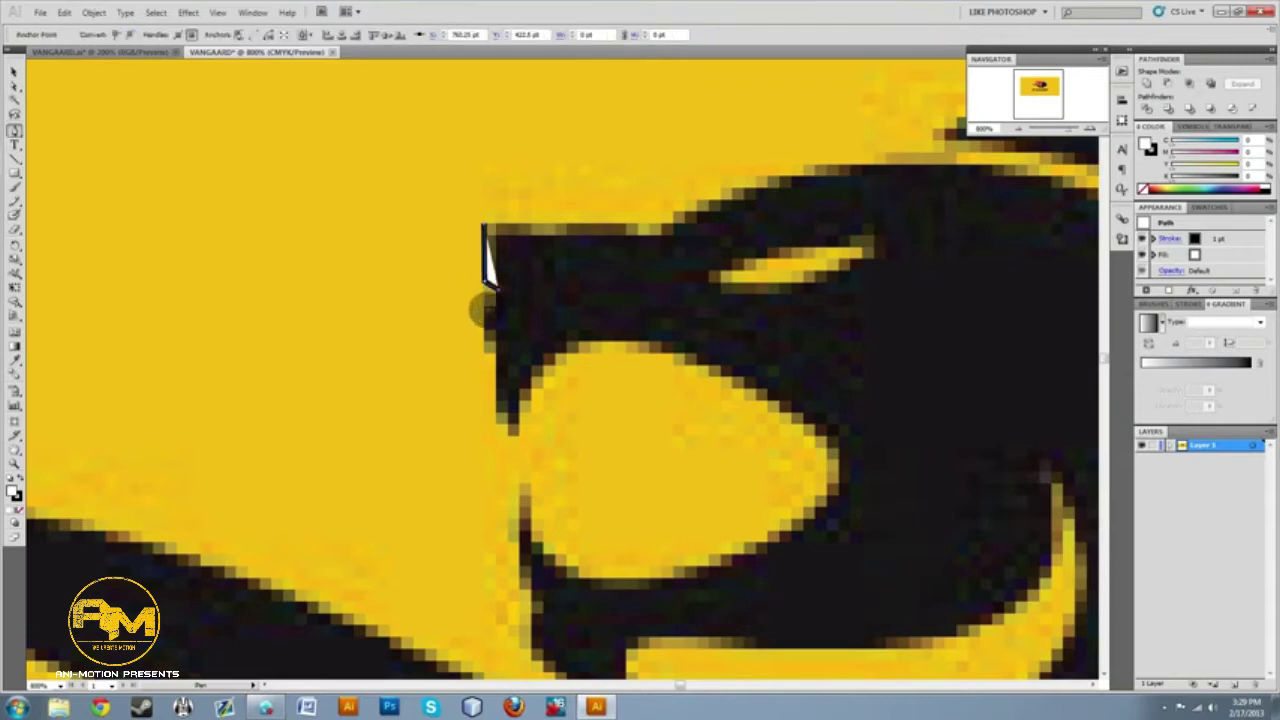
left_click(484, 310)
left_click(482, 350)
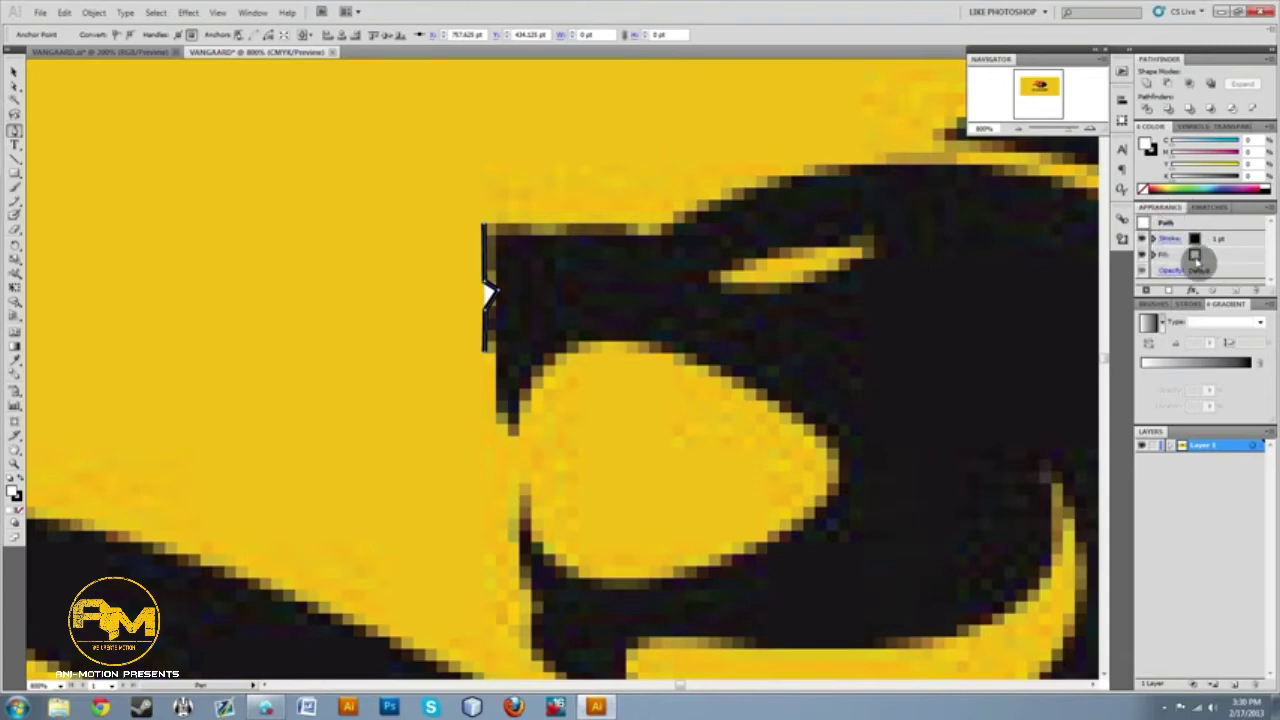
Set both the stroke and the fill of the traced path to None.
left_click(1151, 148)
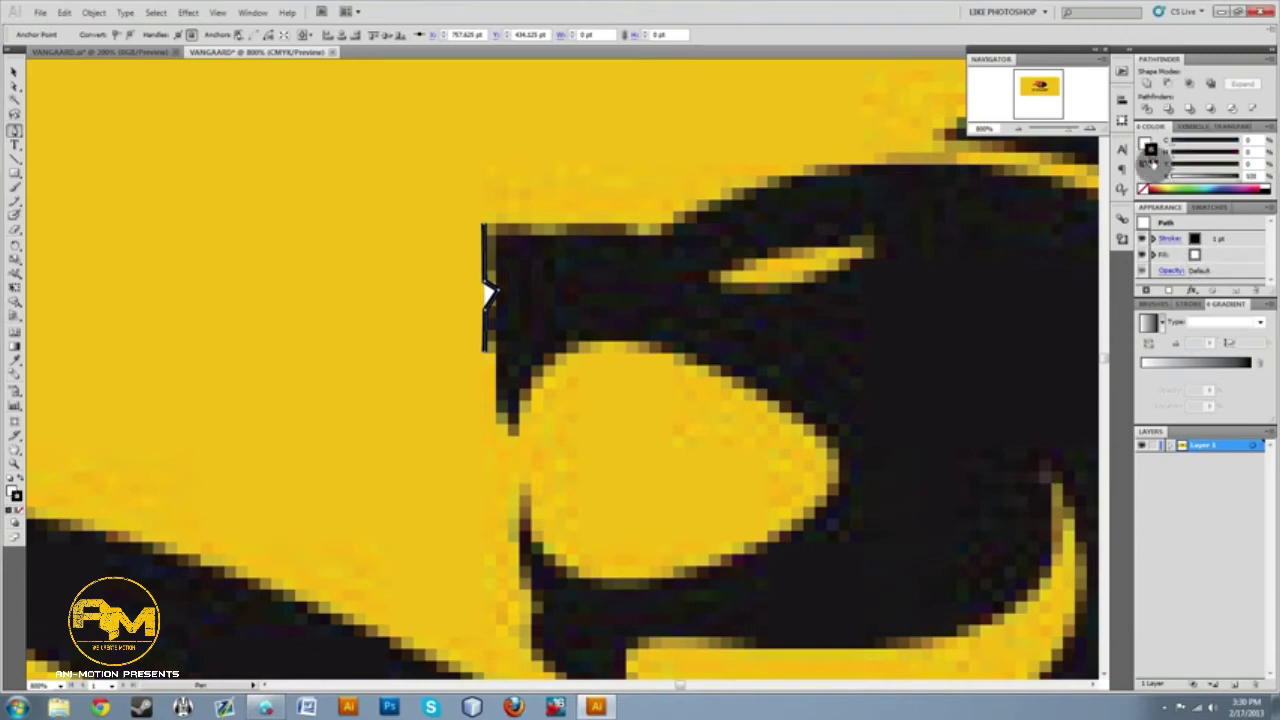
left_click(1144, 141)
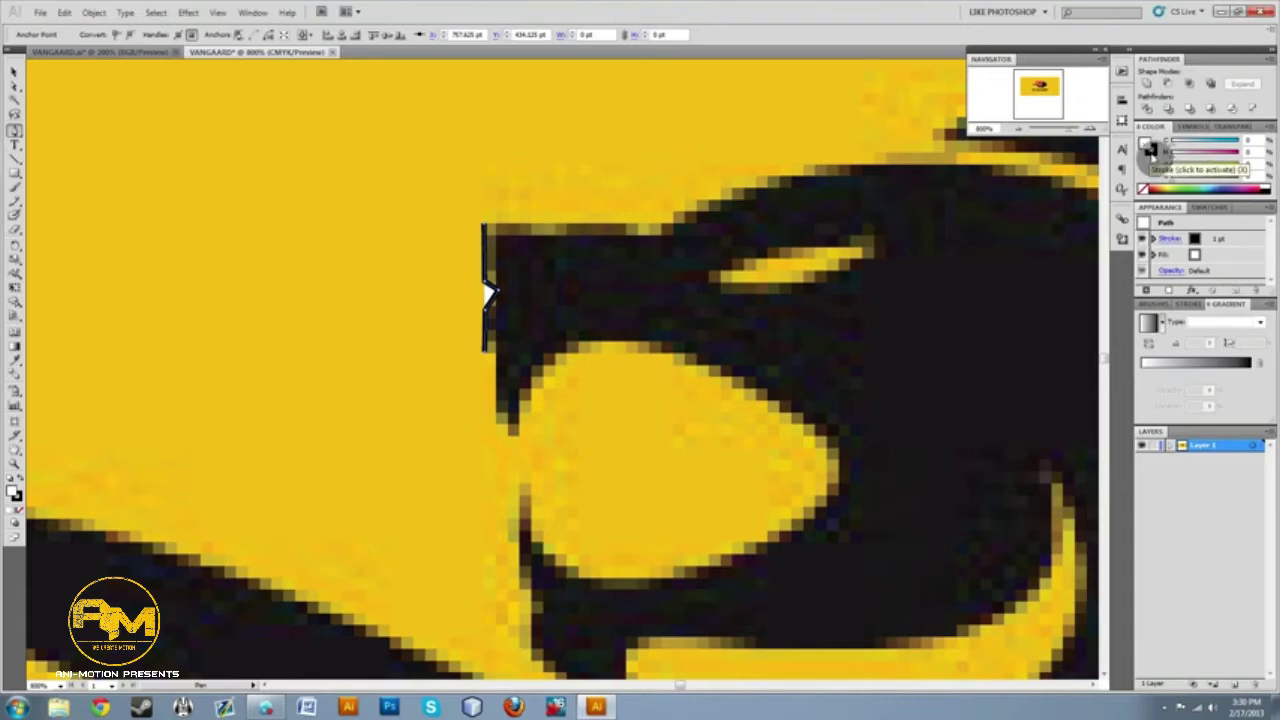
left_click(1150, 150)
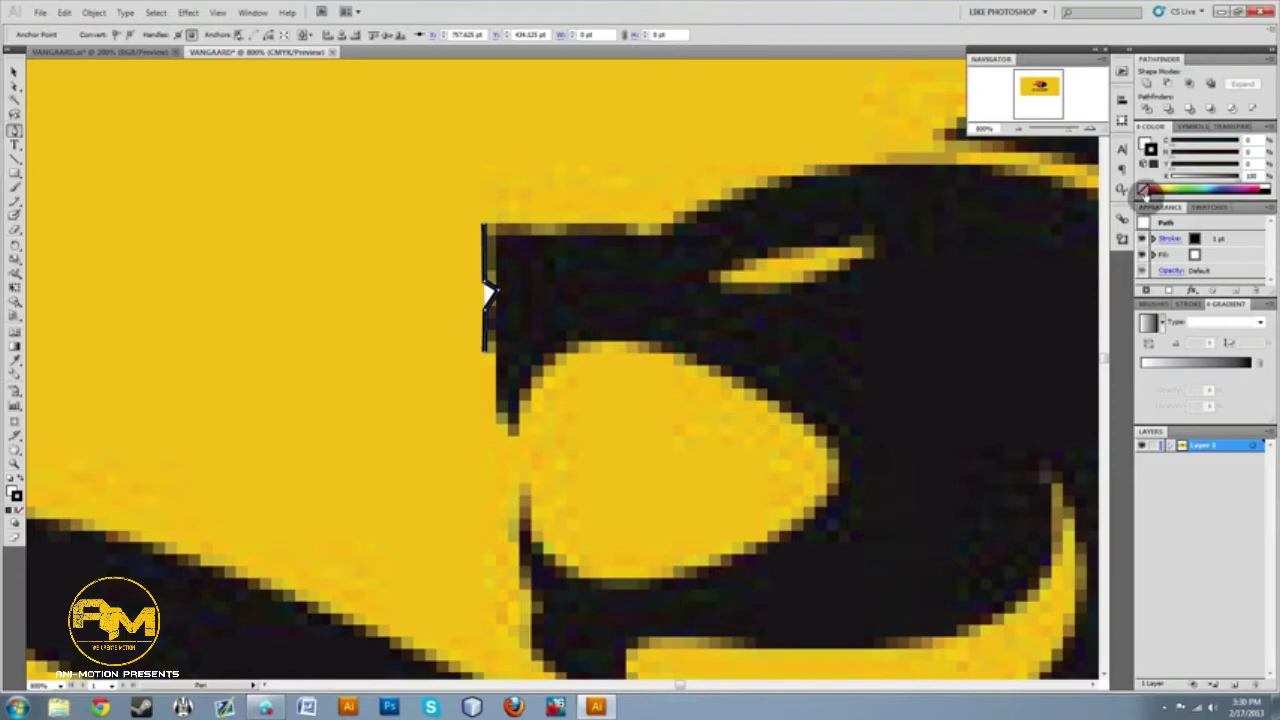
left_click(1143, 189)
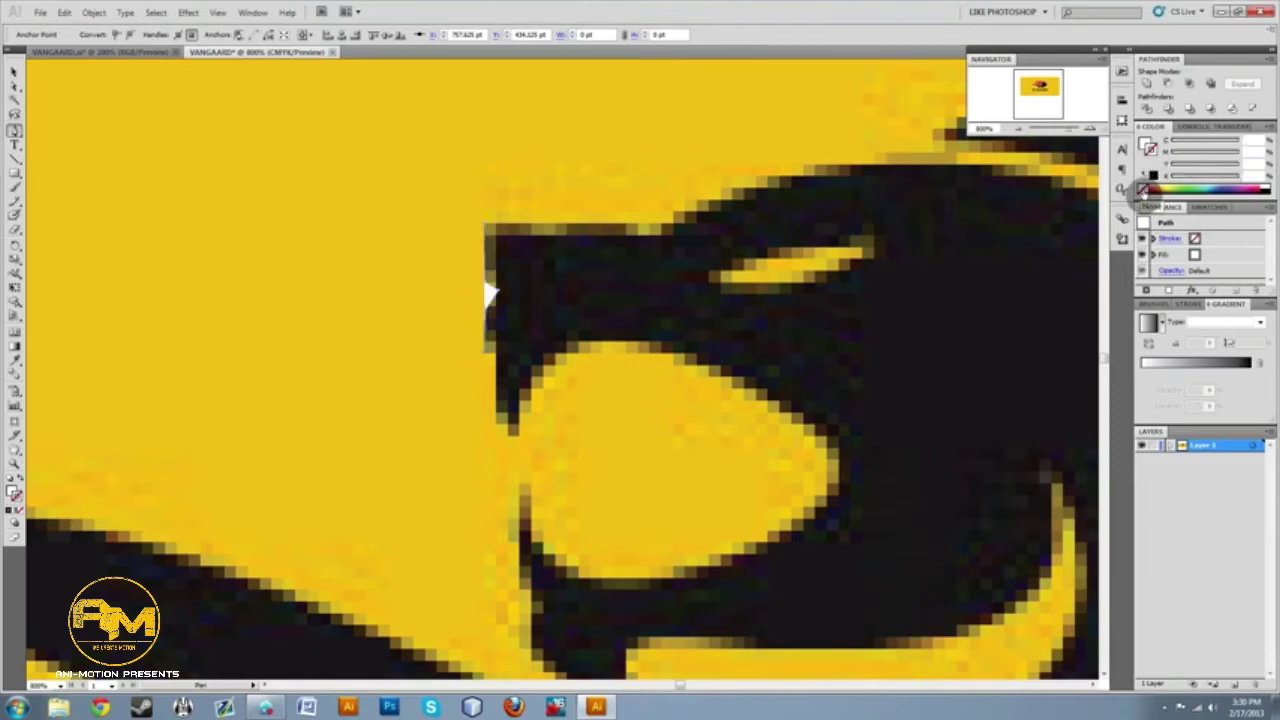
left_click(1147, 146)
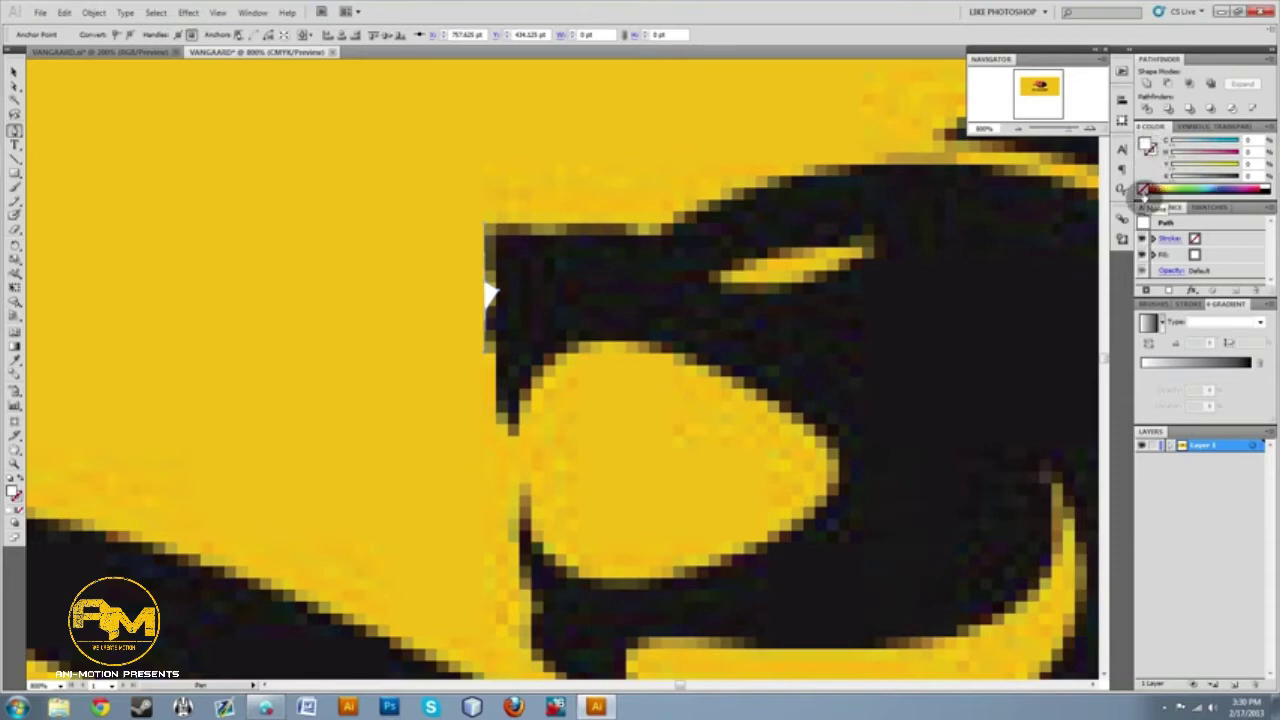
left_click(1143, 189)
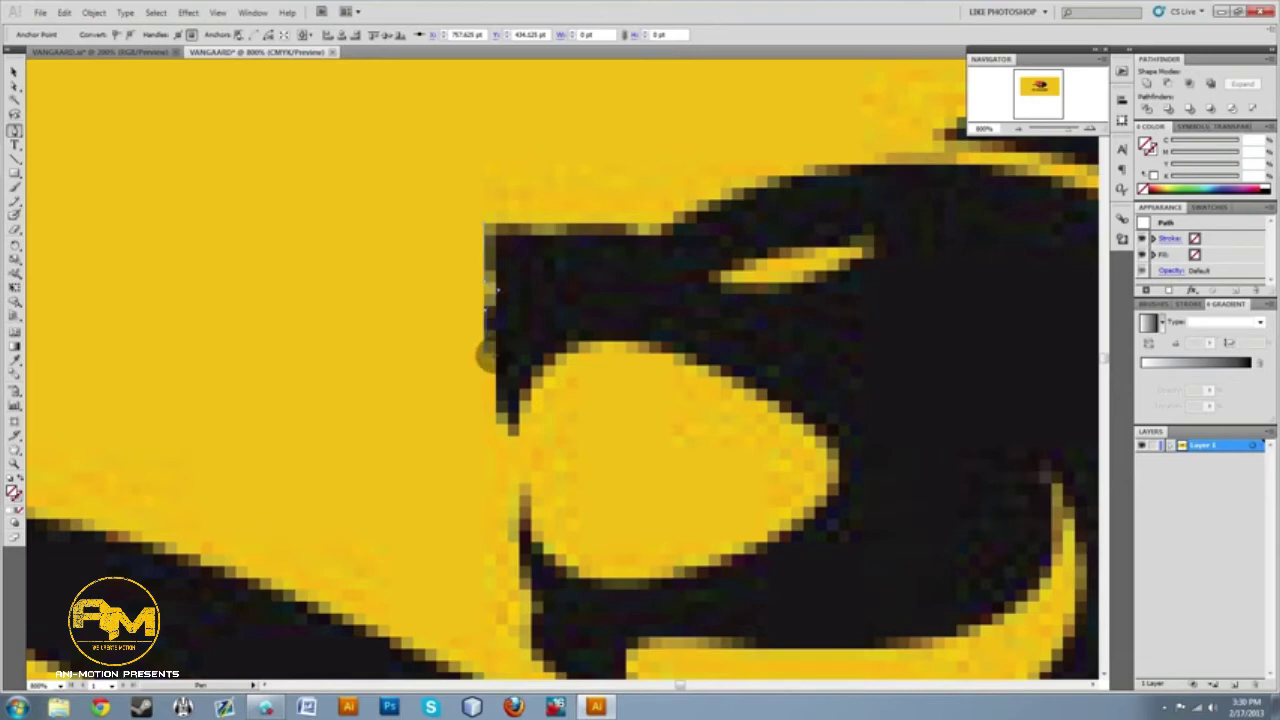
Extend the path down the muzzle to the upper jaw's tip, ending in a smooth anchor point, undoing misplaced points.
left_click(497, 421)
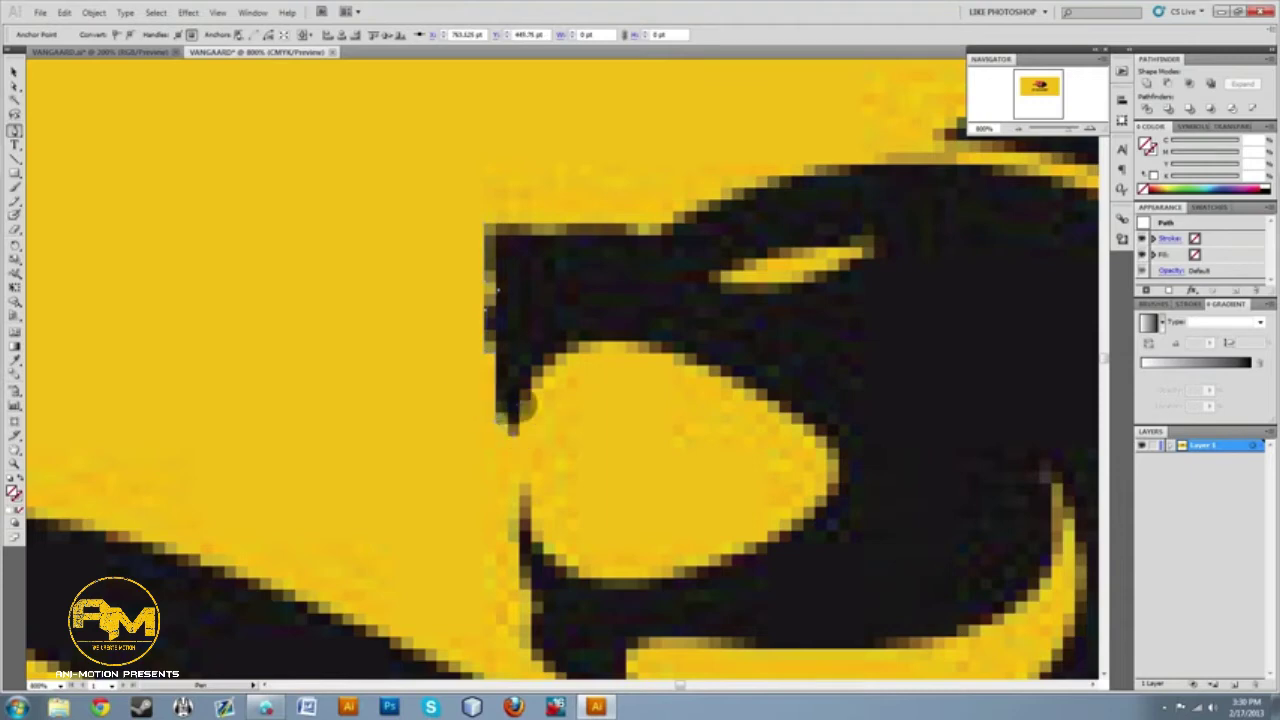
left_click(515, 432)
left_click_drag(509, 432, 529, 448)
key("ctrl+z")
key("ctrl+z")
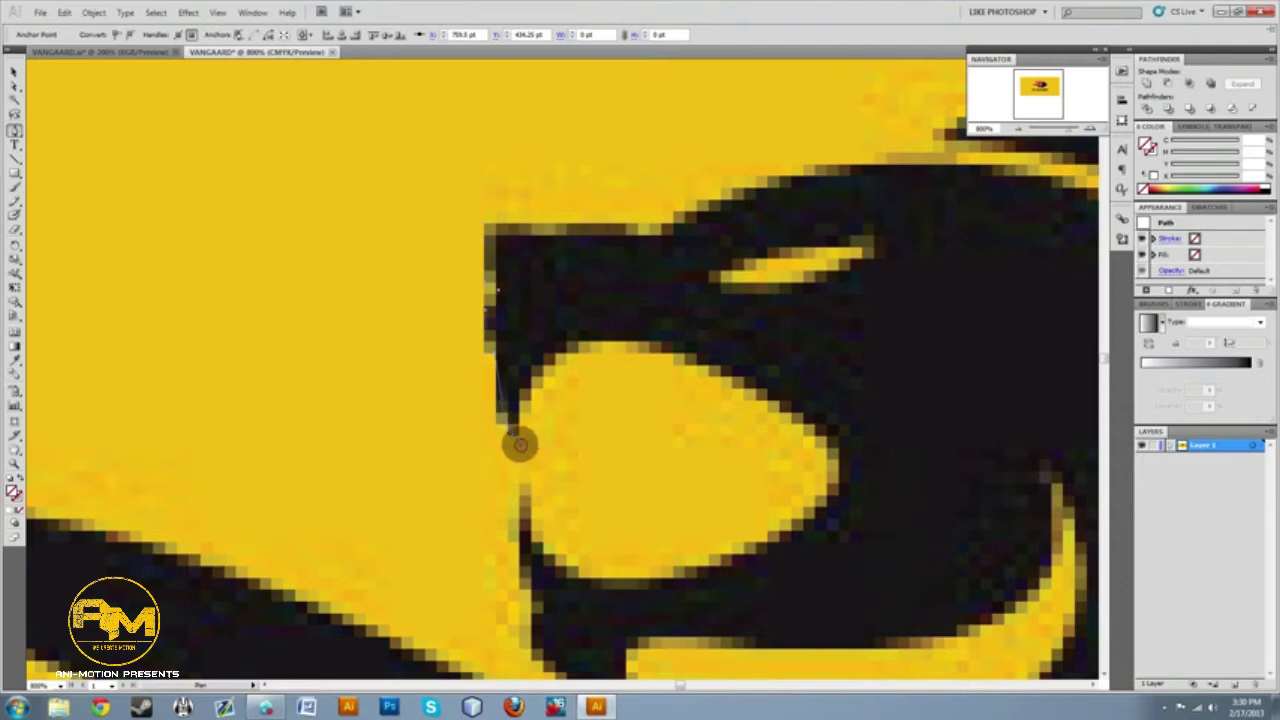
left_click(511, 435)
left_click_drag(522, 448, 535, 479)
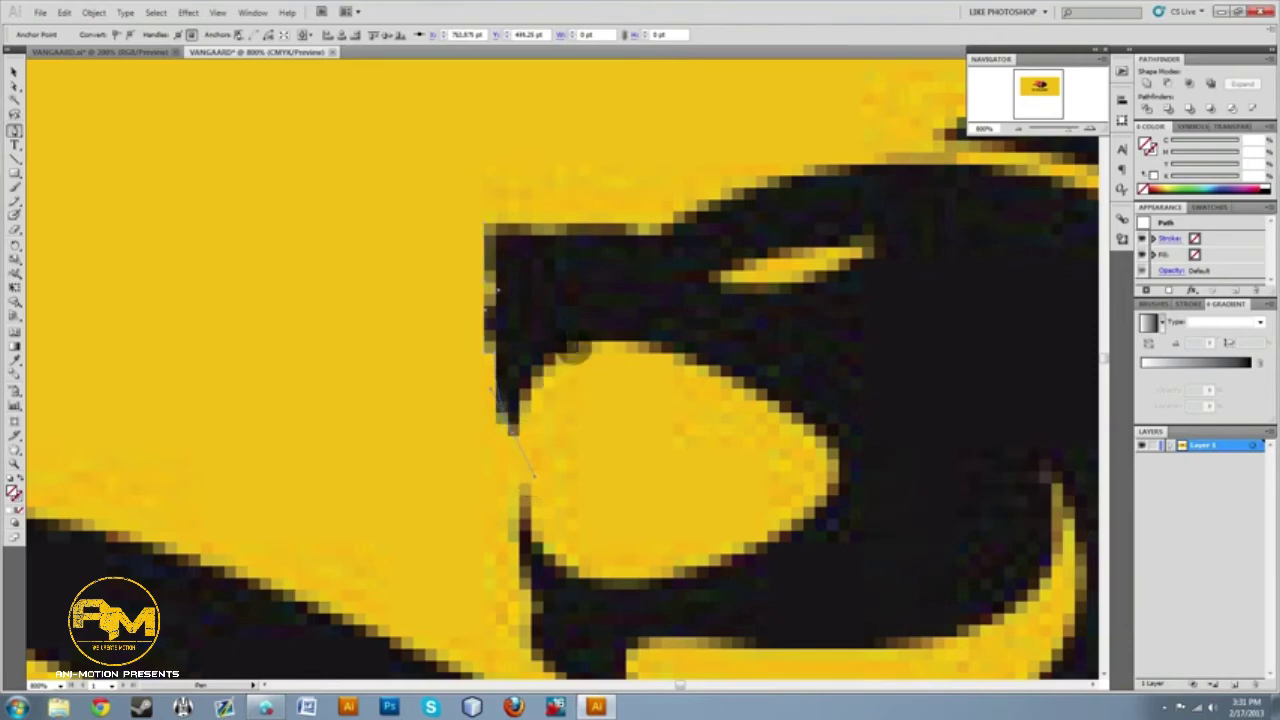
Extend the path from the upper jaw's tip to the mouth opening's upper curve and adjust the jaw anchor's handle to fit.
key("ctrl+z")
left_click(563, 341)
key("ctrl+z")
left_click(562, 341)
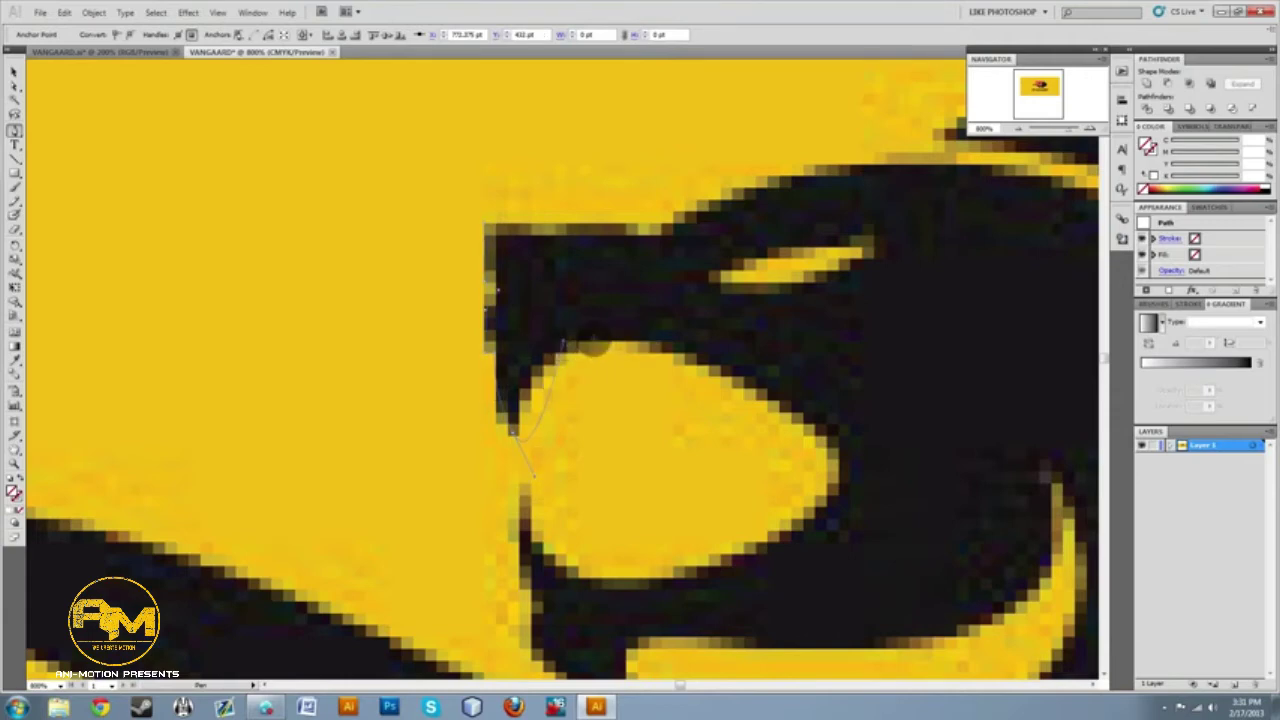
left_click(517, 493)
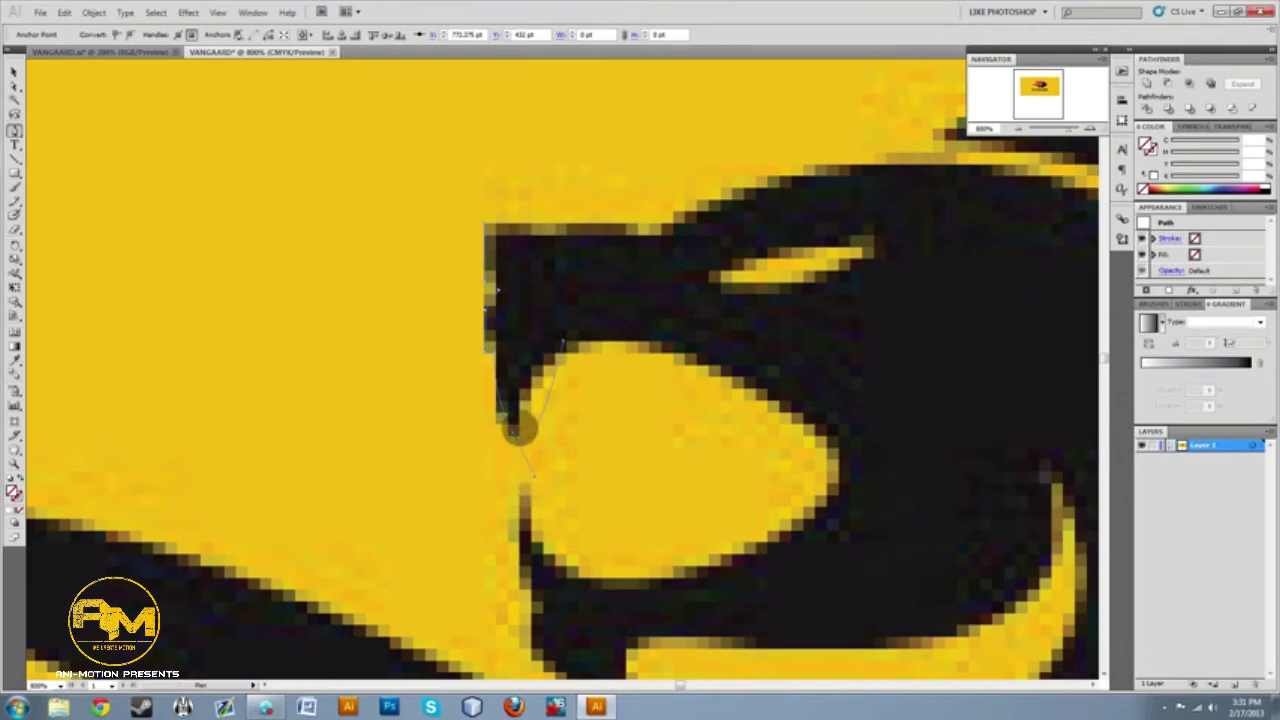
left_click_drag(534, 476, 530, 408)
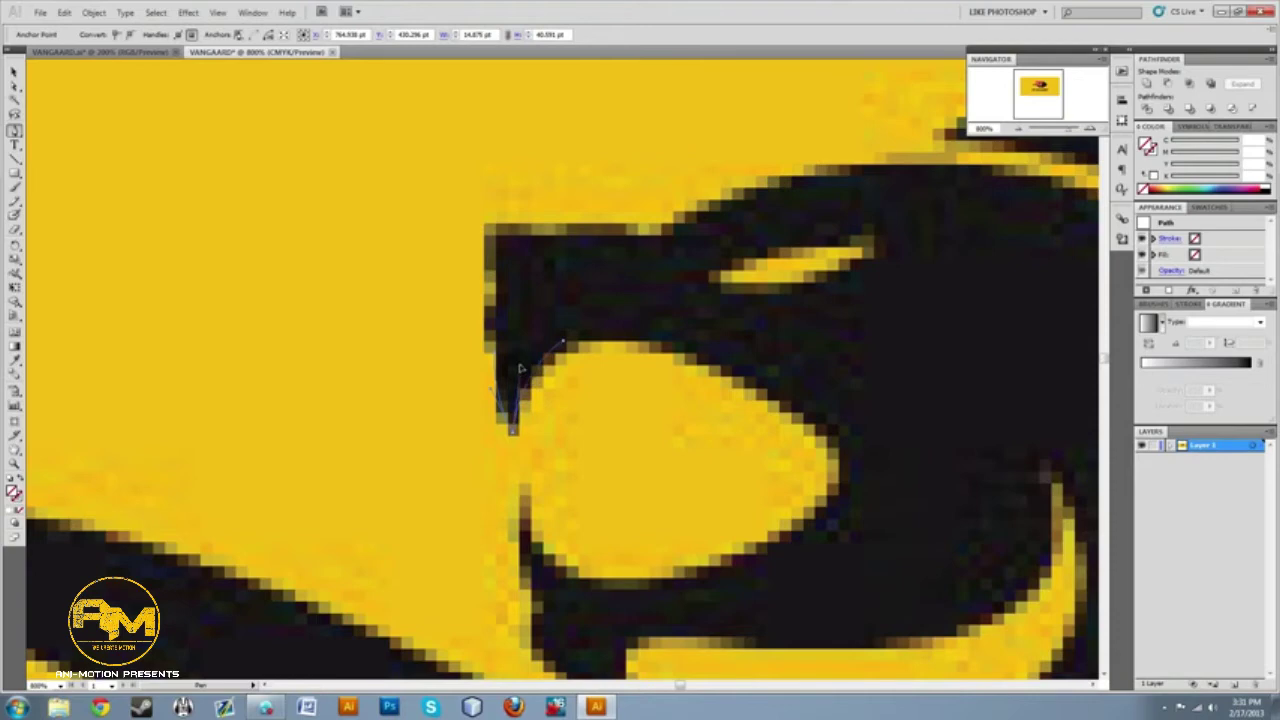
left_click_drag(519, 366, 519, 364)
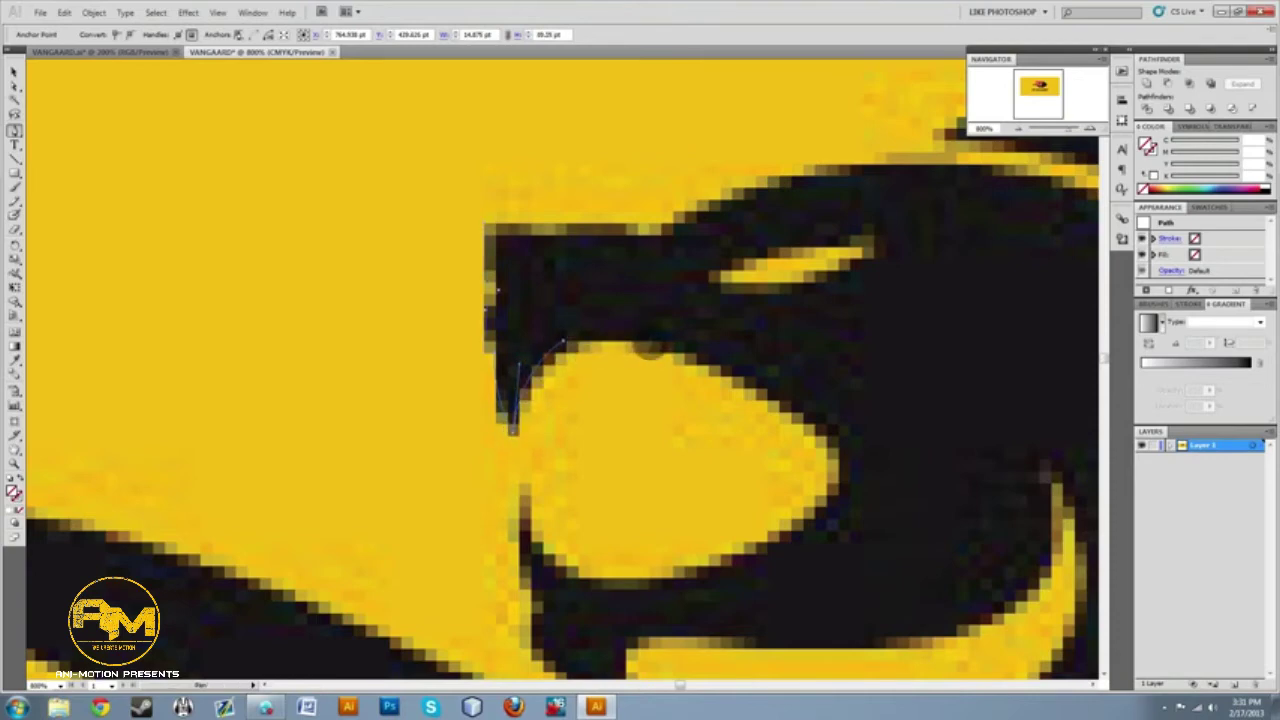
Trace the mouth opening around its back corner to the lower edge, adjusting the corner's curve handle to fit the reference.
left_click(650, 345)
left_click_drag(836, 462, 841, 485)
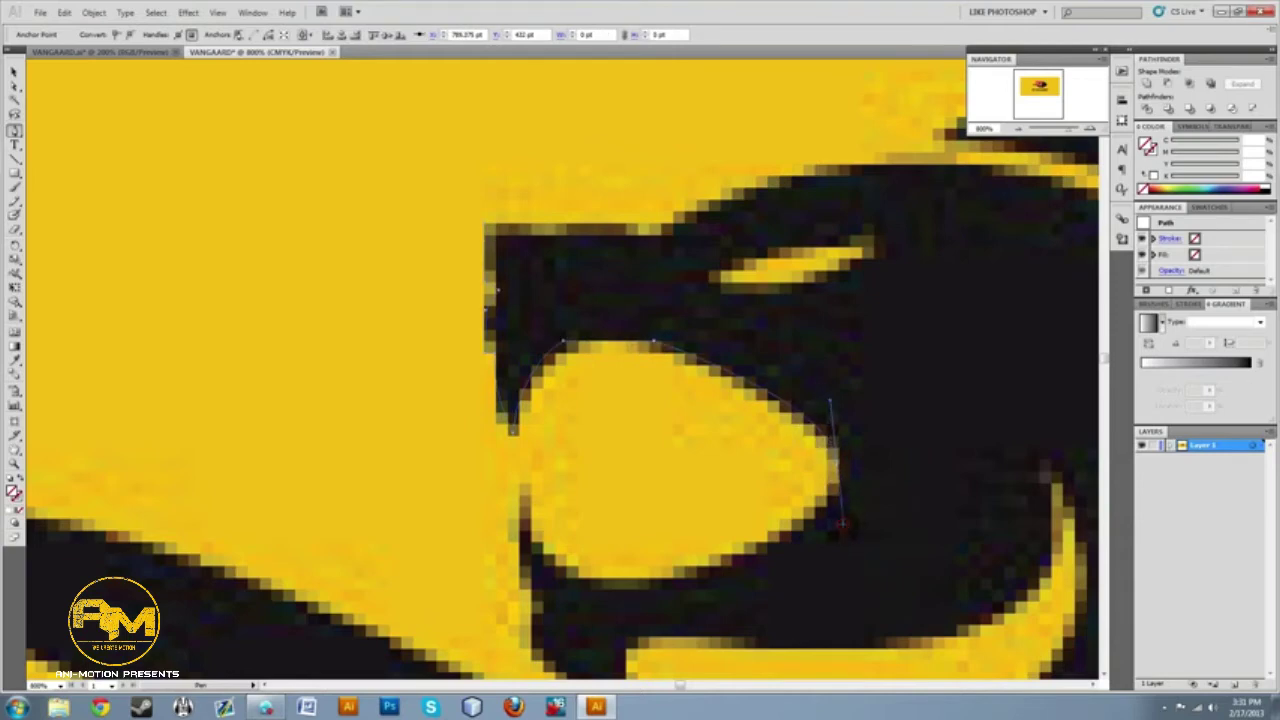
key("ctrl+z")
left_click_drag(837, 465, 910, 565)
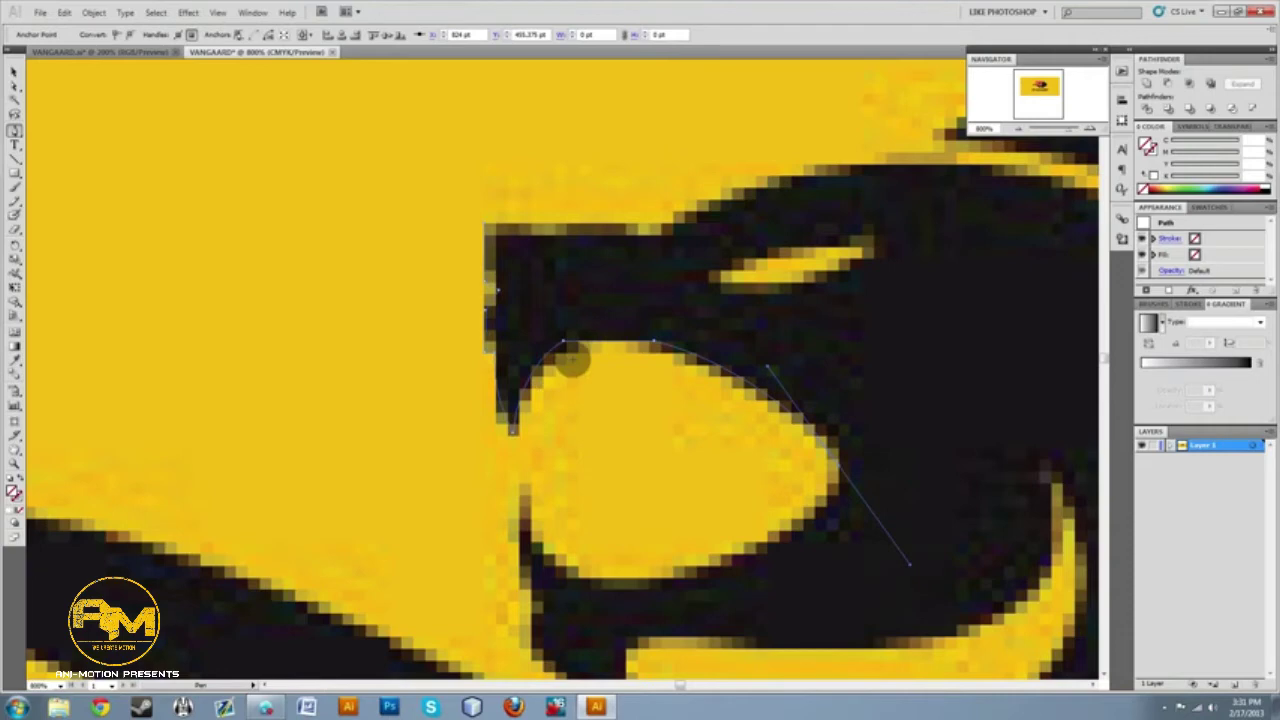
left_click(637, 588)
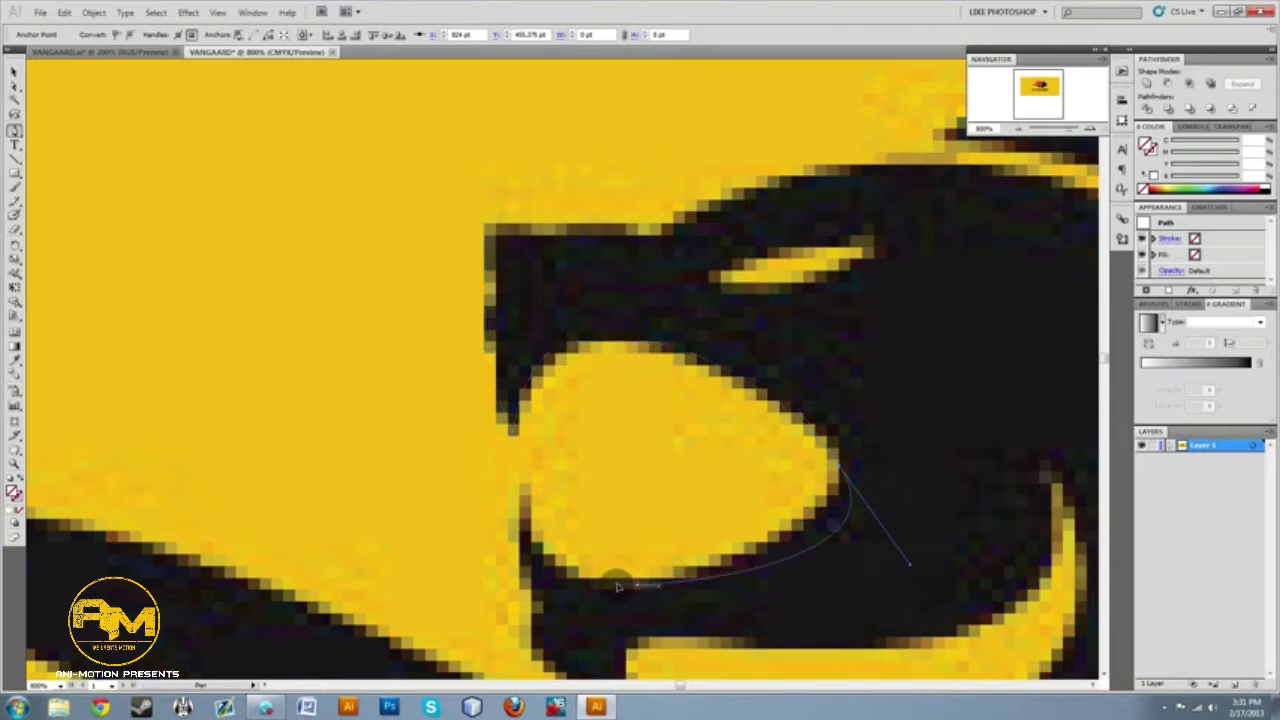
left_click_drag(613, 587, 613, 585)
left_click_drag(910, 568, 795, 558)
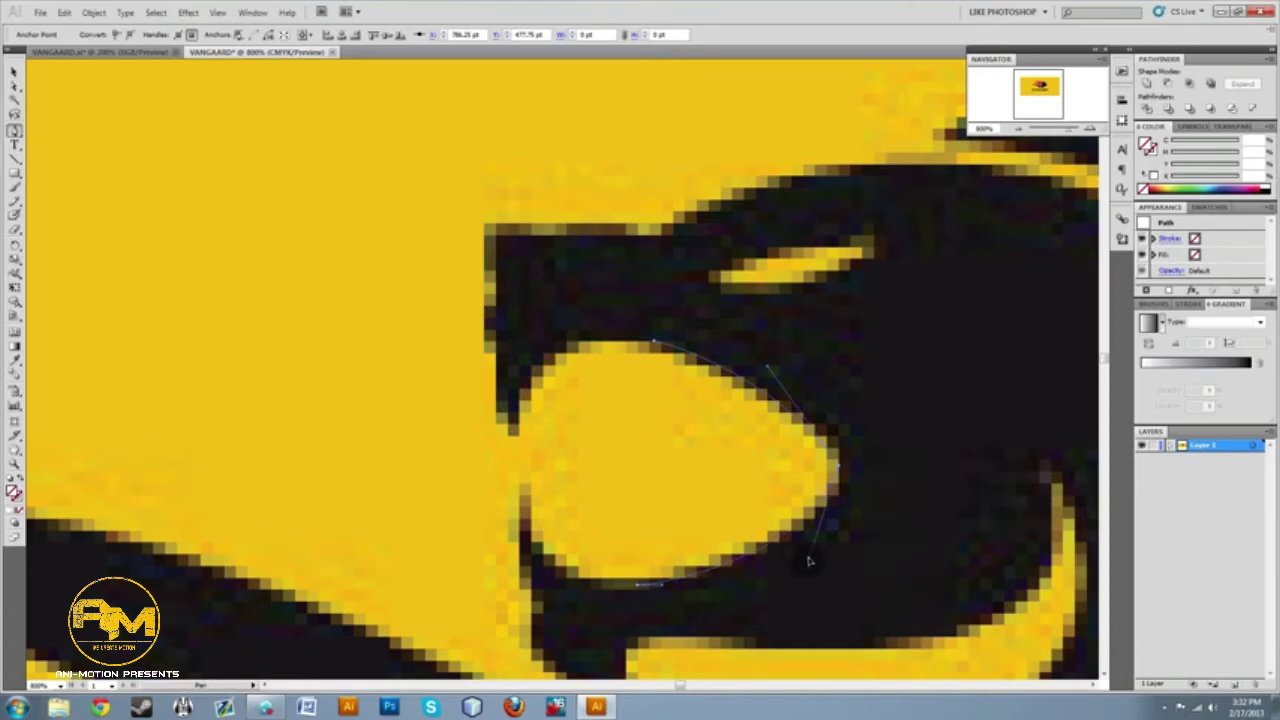
Set the curve handle on the path's end anchor at the lower jaw's inner corner.
scroll(814, 557, "down", 3)
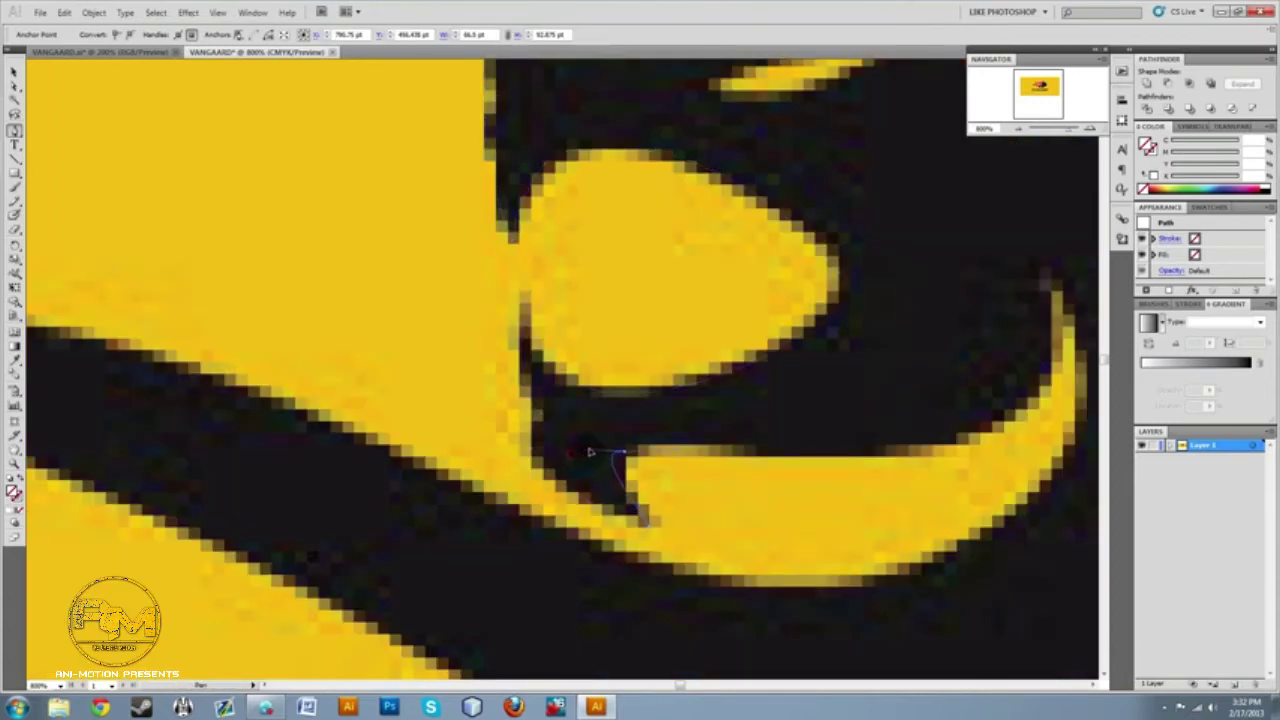
left_click_drag(592, 459, 591, 456)
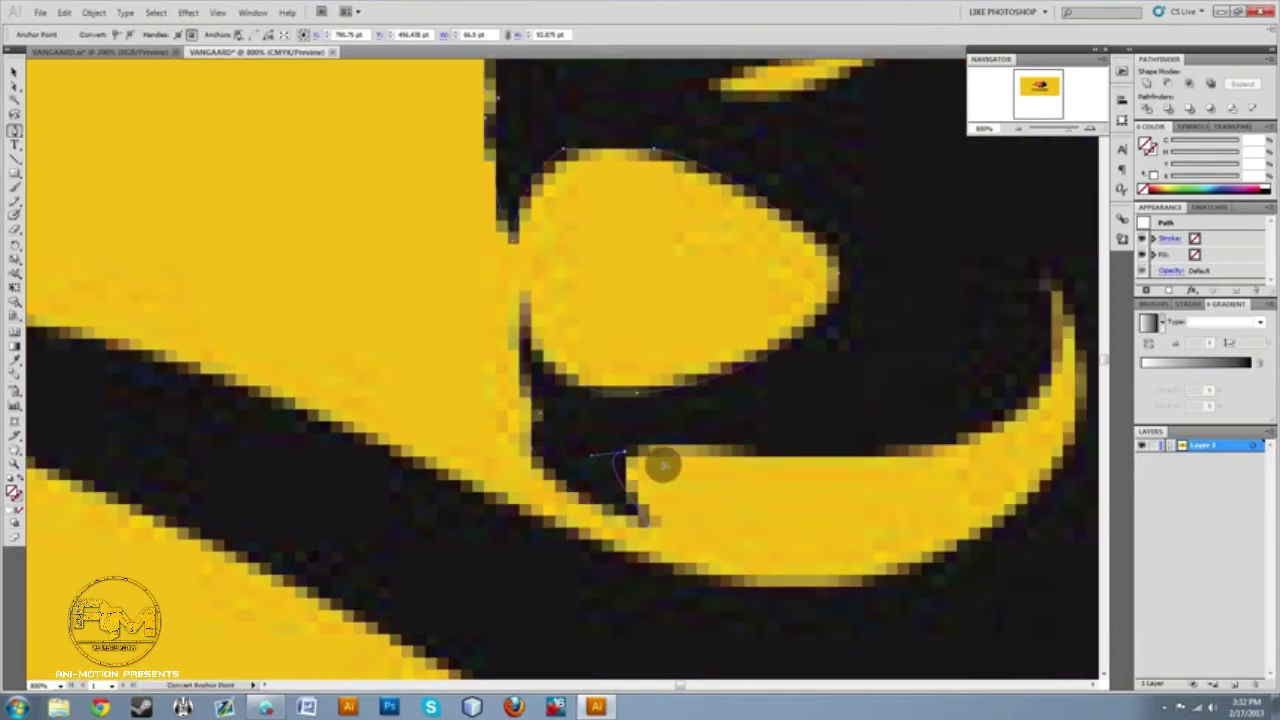
key("v")
key("p")
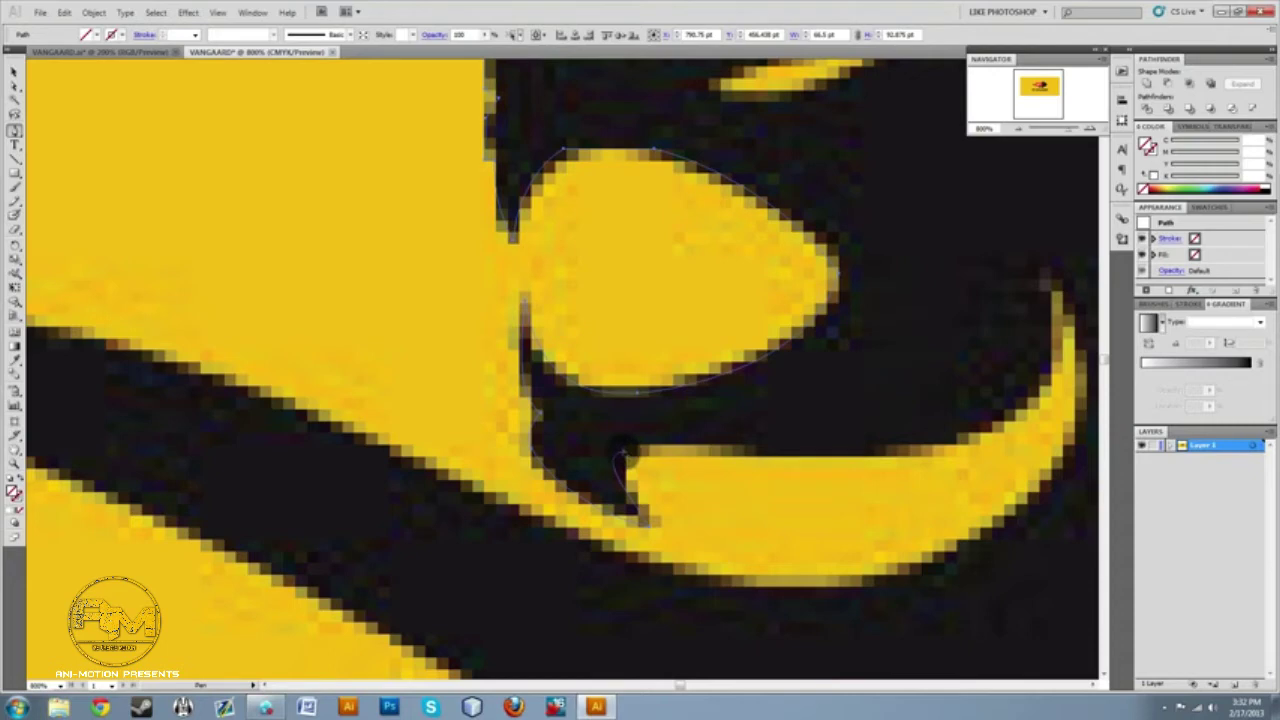
left_click(641, 463, "ctrl")
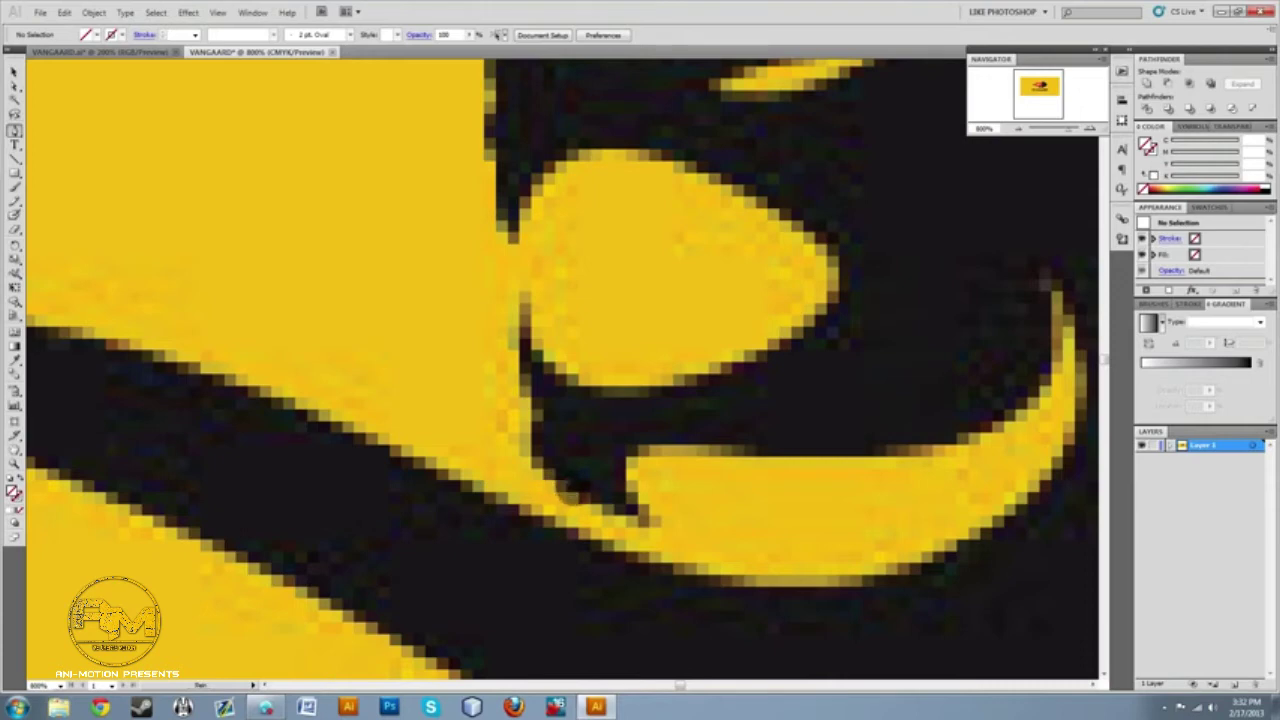
Reselect the traced path and resume it with the Pen tool from its end anchor at the lower jaw's inner corner.
left_click(14, 72)
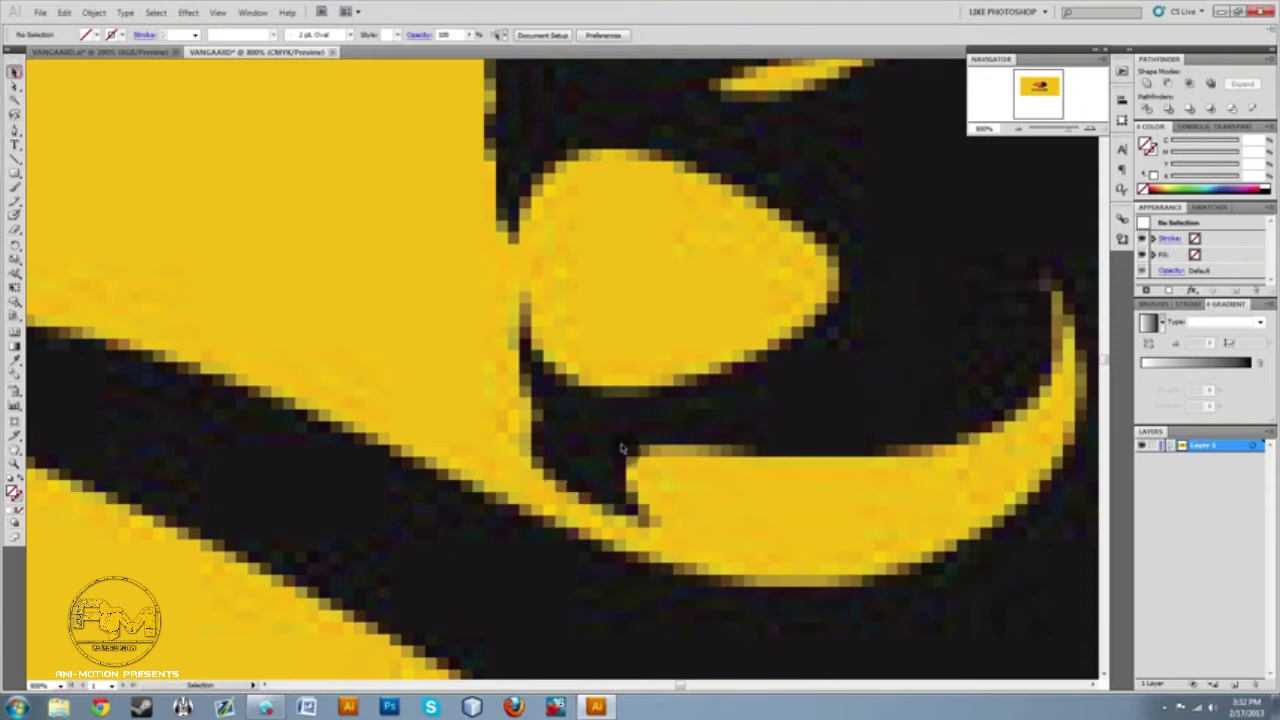
left_click(545, 505)
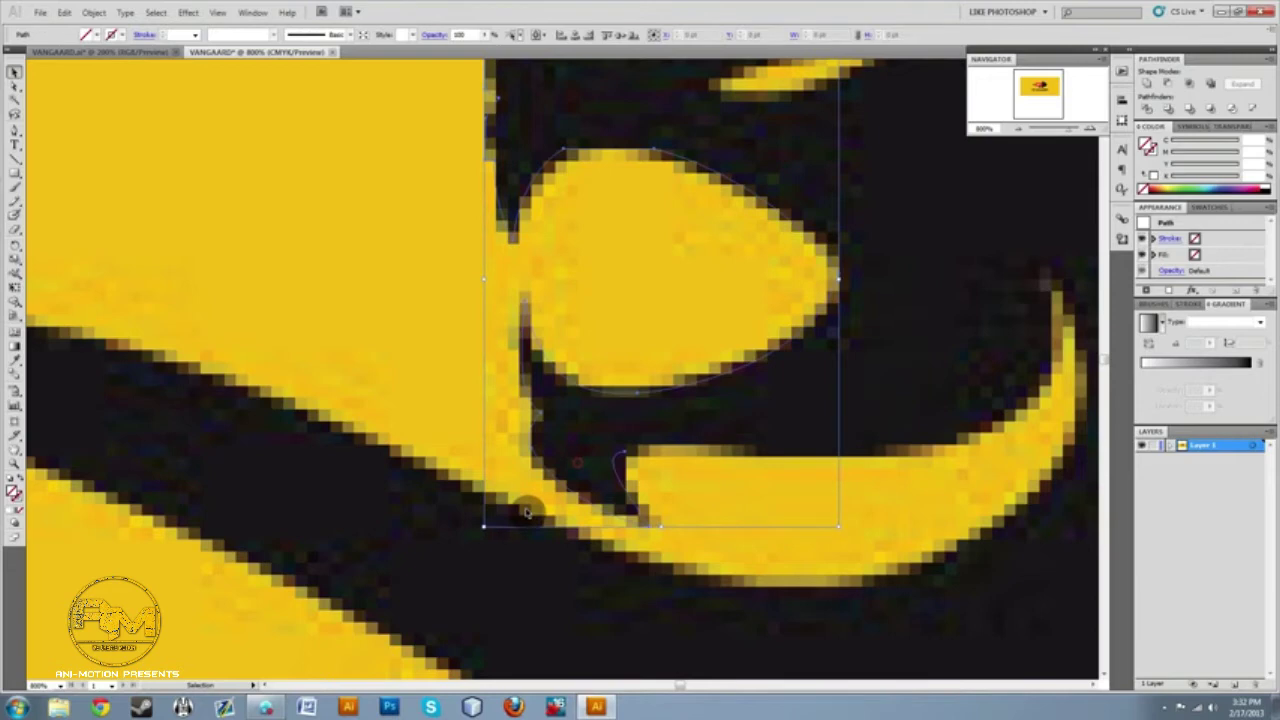
left_click(16, 87)
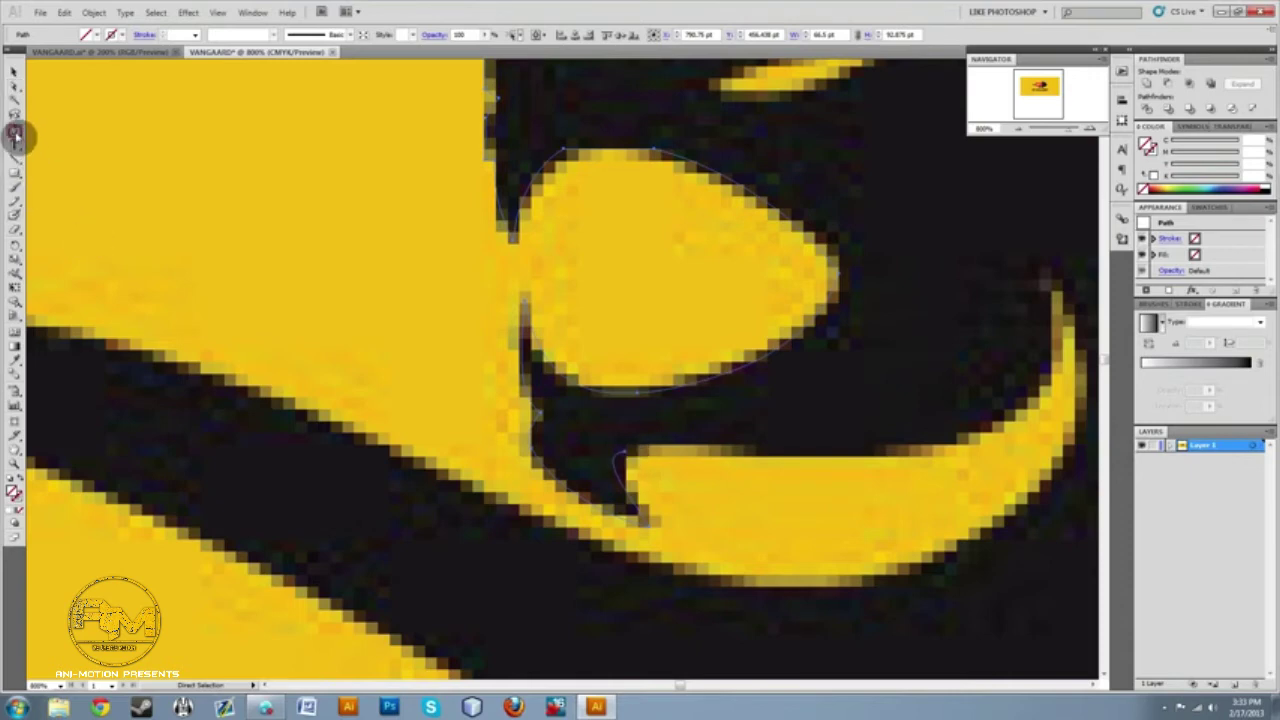
left_click(15, 133)
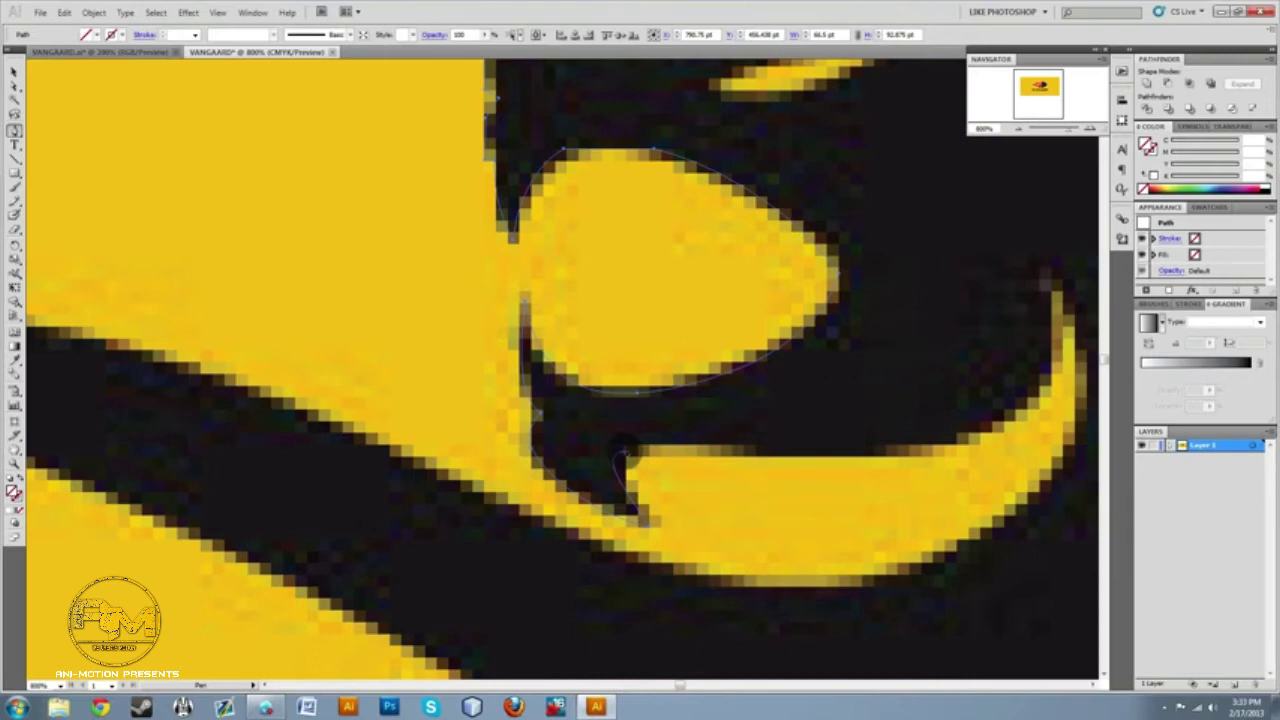
left_click(622, 453)
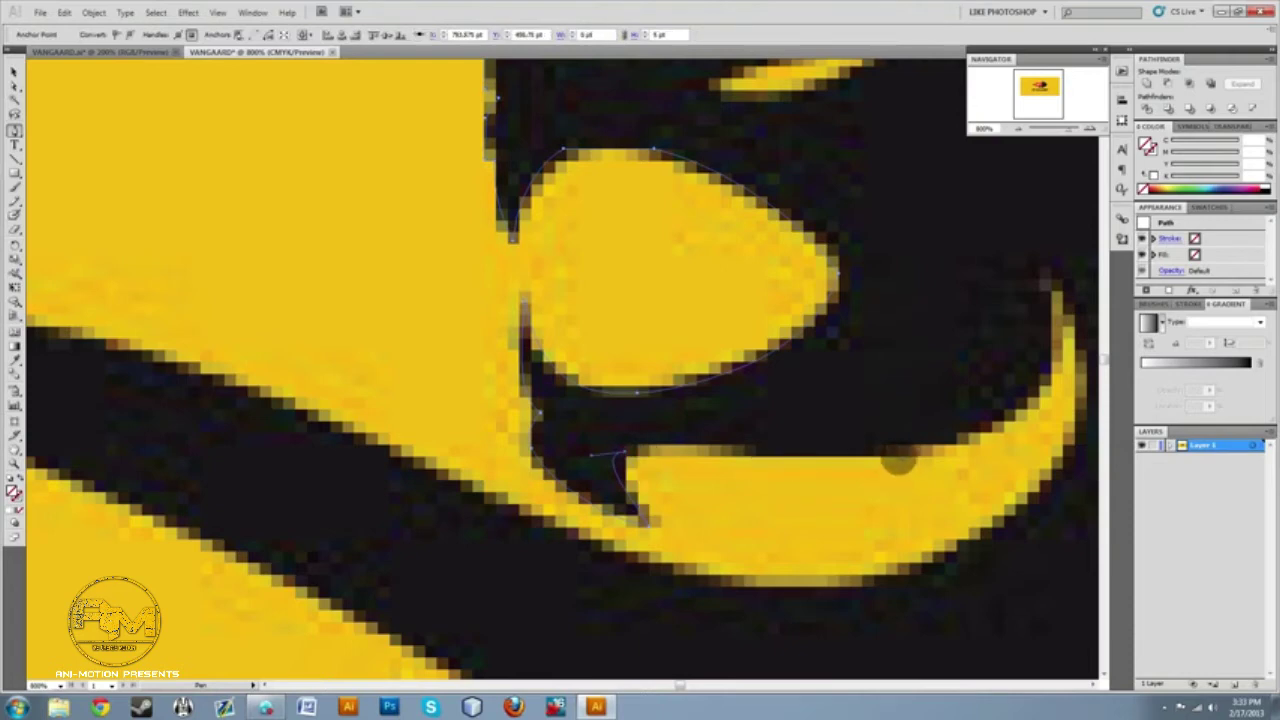
Trace the lower jaw's underside up to the throat notch with smooth anchor points, undoing the misplaced ones.
left_click_drag(745, 445, 882, 456)
left_click_drag(982, 430, 996, 426)
left_click_drag(1053, 320, 1047, 195)
left_click(1038, 280)
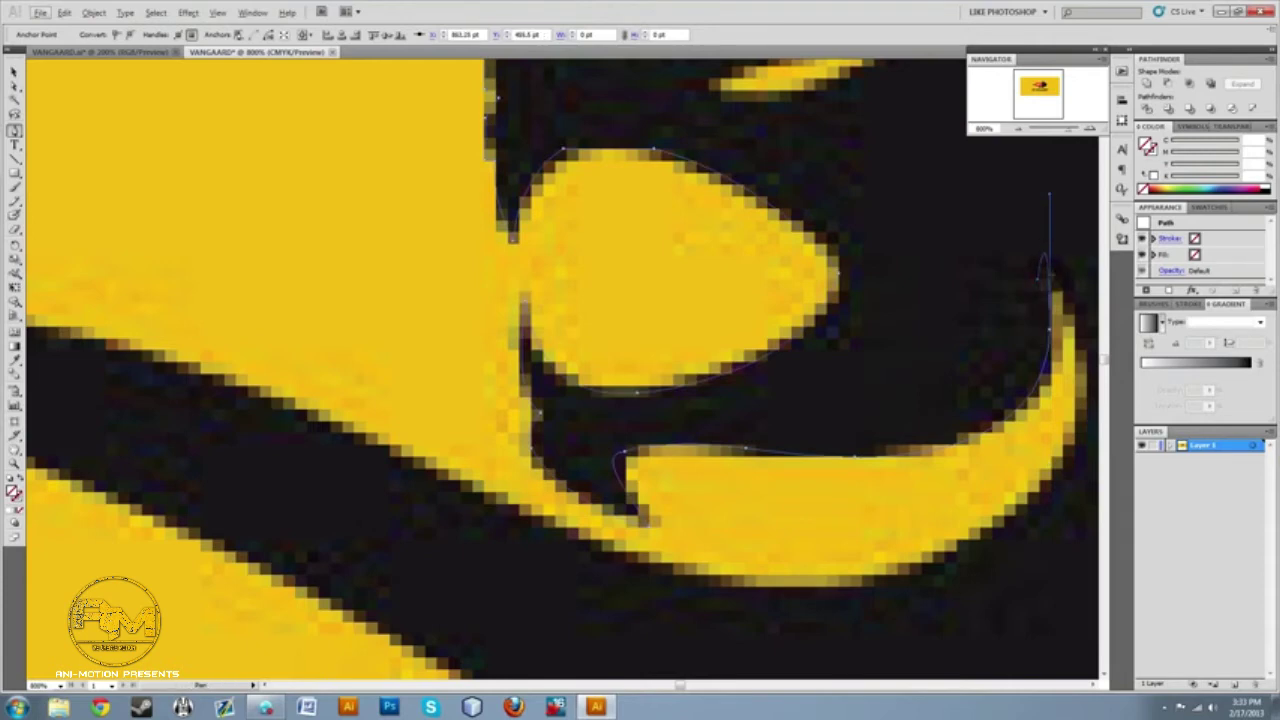
left_click(1020, 272)
key("ctrl+z")
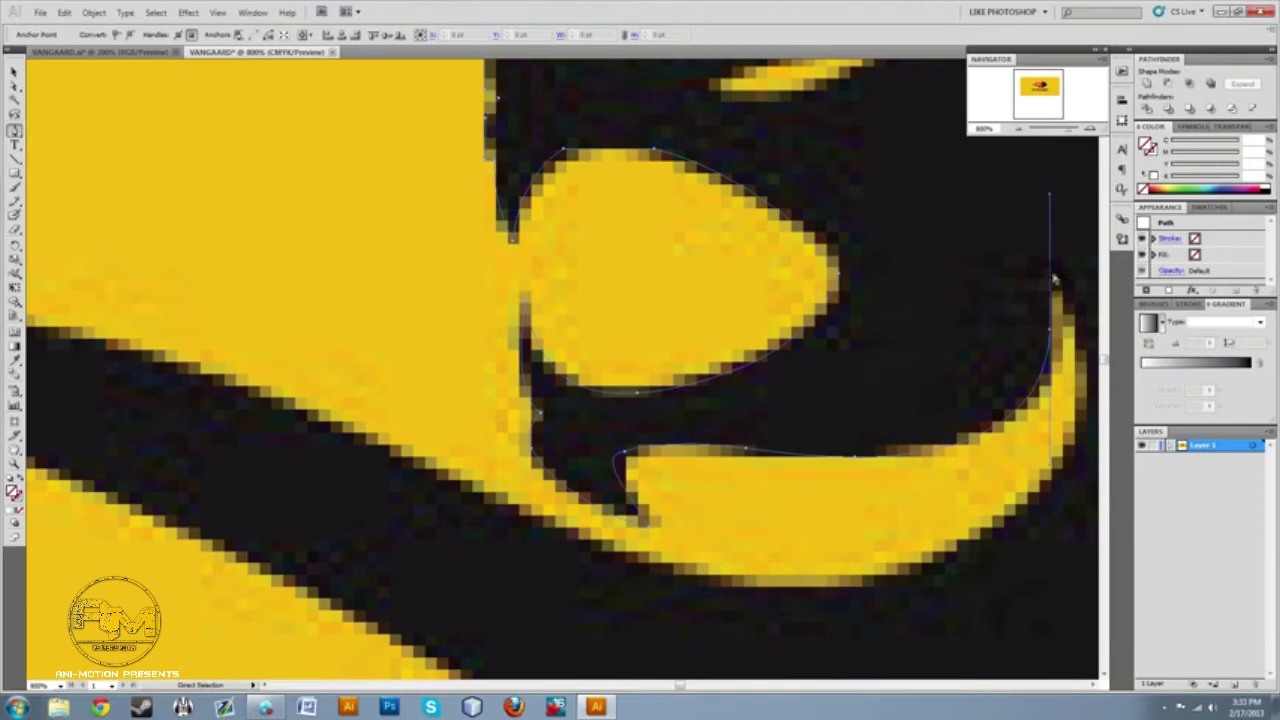
left_click(1049, 190)
left_click_drag(1049, 190, 1047, 149)
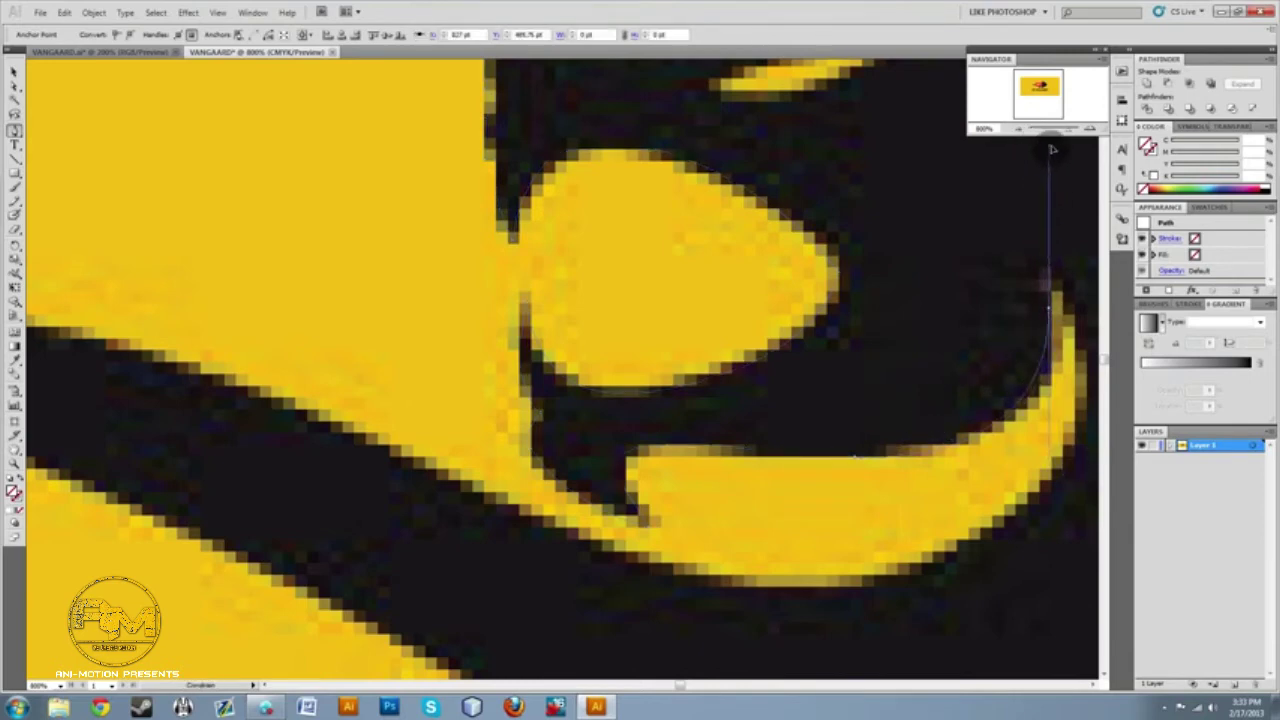
left_click(957, 502, "ctrl")
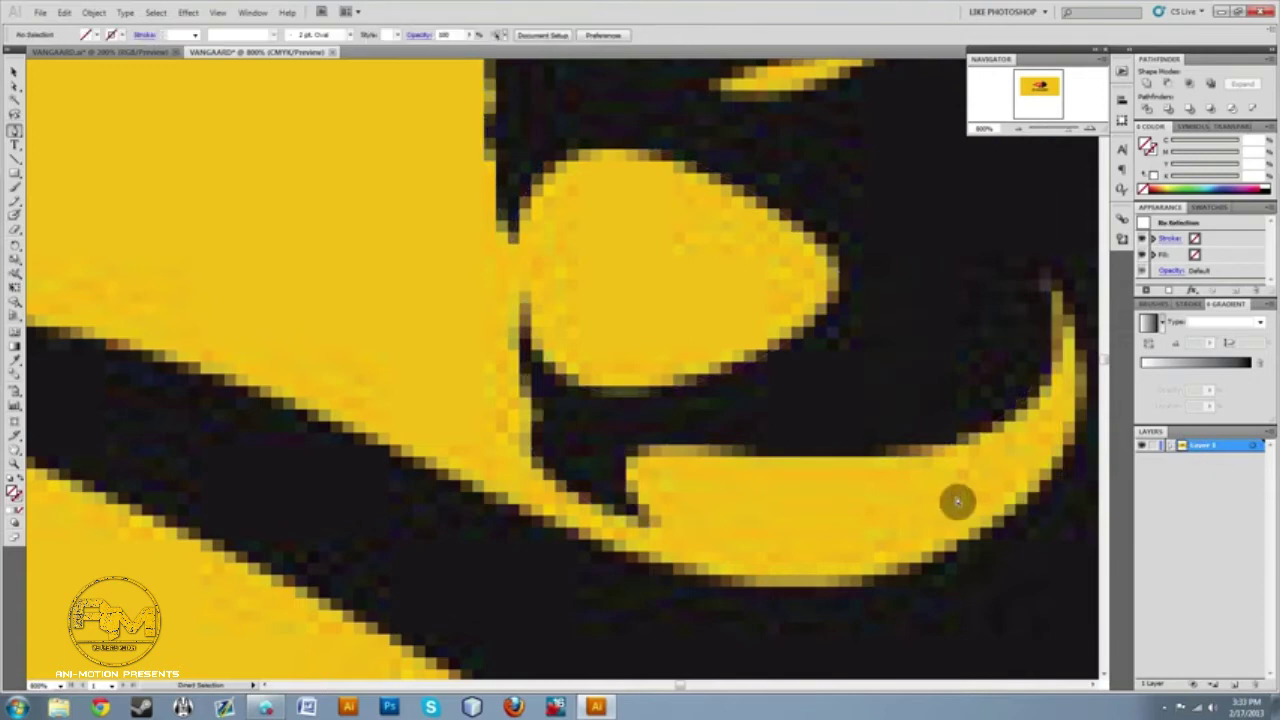
key("ctrl+z")
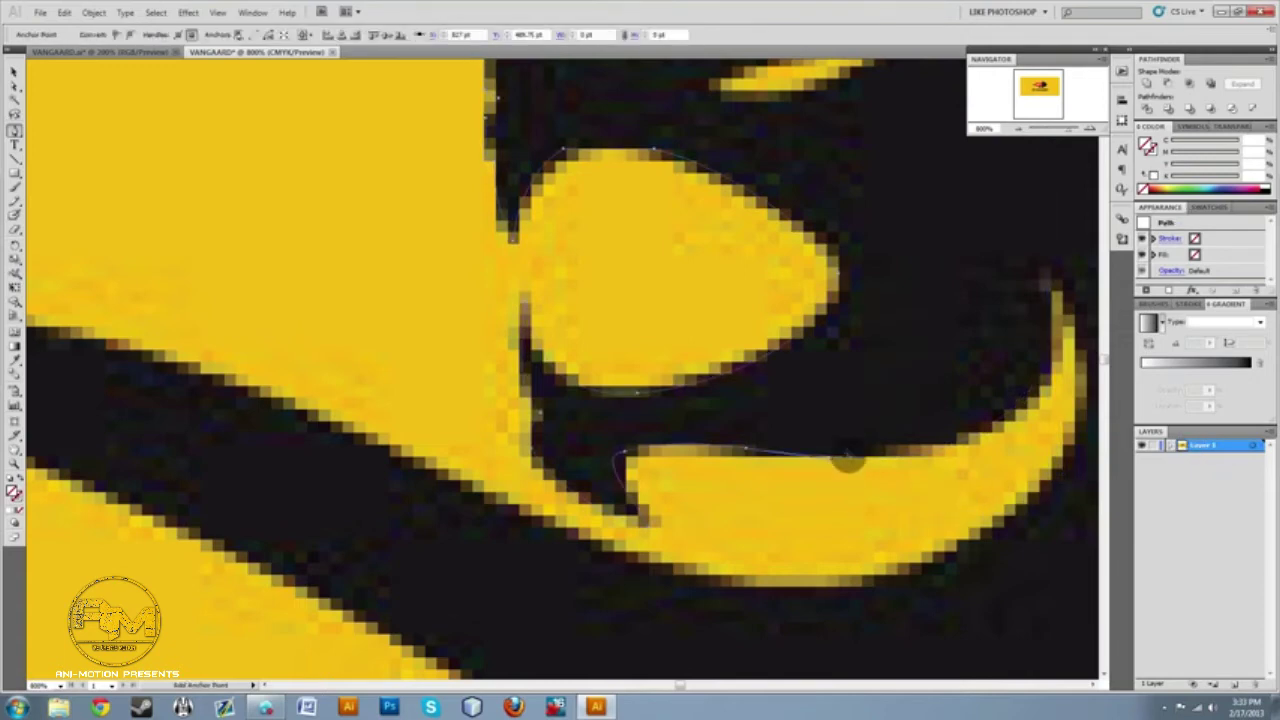
Trace the throat notch's outer edge down to a smooth anchor with horizontal handles at the lowest point of its curve.
key("ctrl+minus")
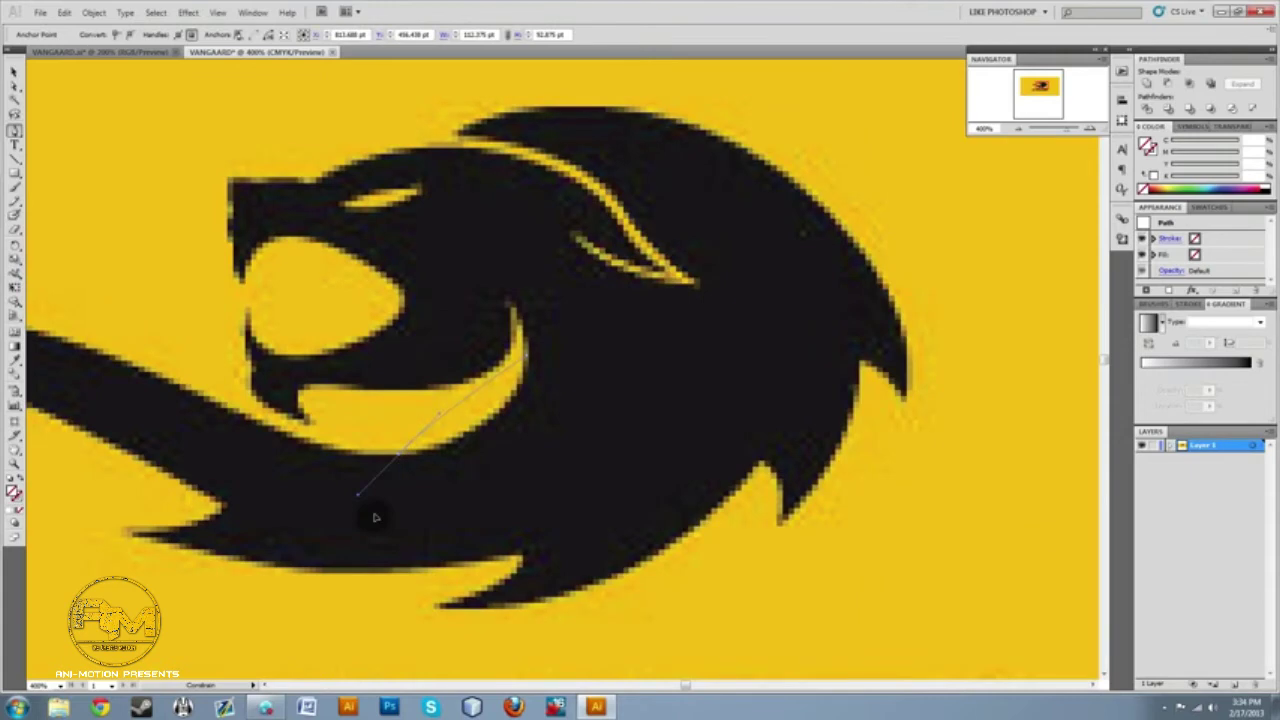
left_click_drag(400, 447, 398, 518)
left_click_drag(366, 470, 420, 507)
left_click_drag(386, 450, 440, 420)
left_click_drag(326, 472, 378, 515)
left_click_drag(399, 427, 325, 457)
left_click_drag(294, 456, 294, 456)
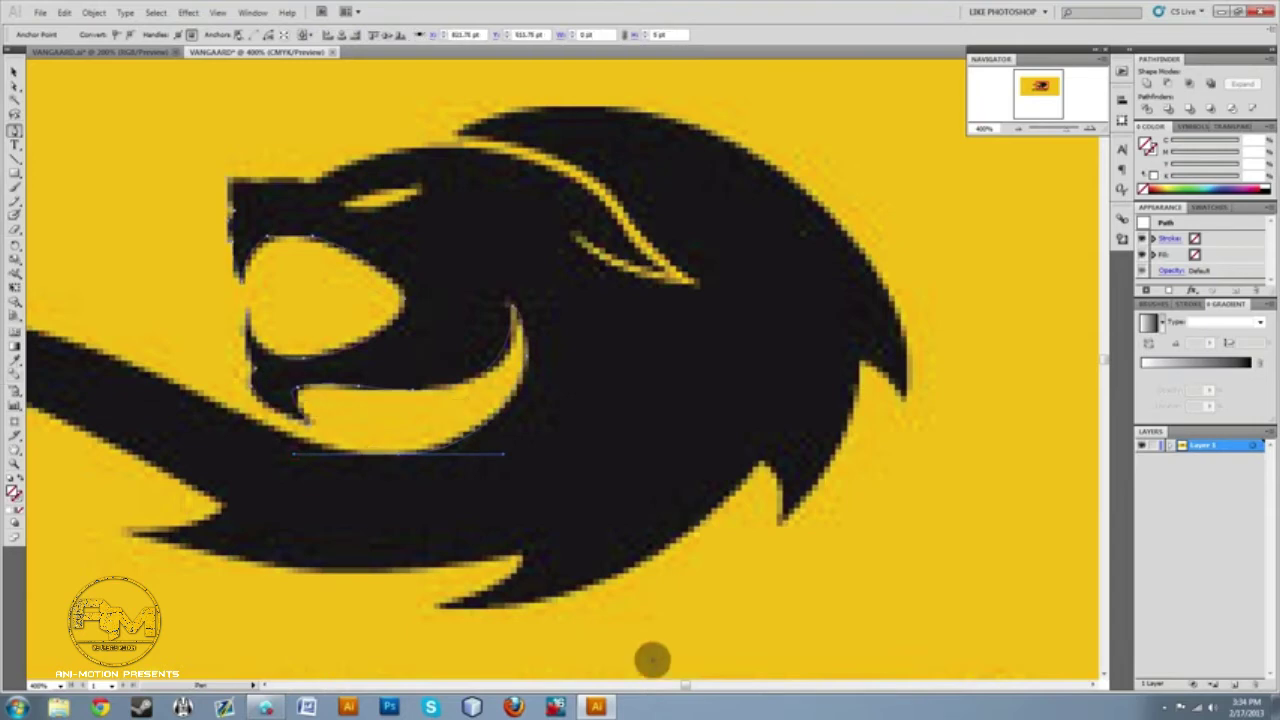
Extend the path to the crest of the long tapering strand's upper edge and lengthen the throat anchor's handle to match it.
left_click(266, 687)
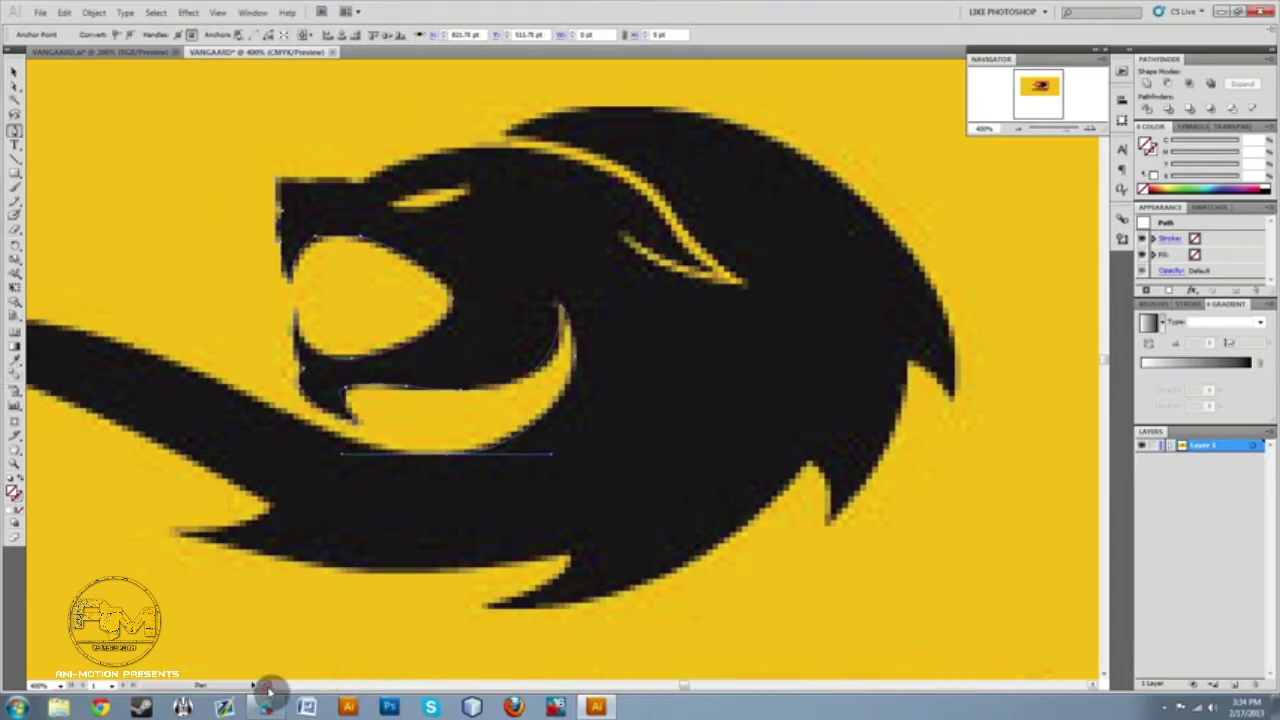
left_click(266, 687)
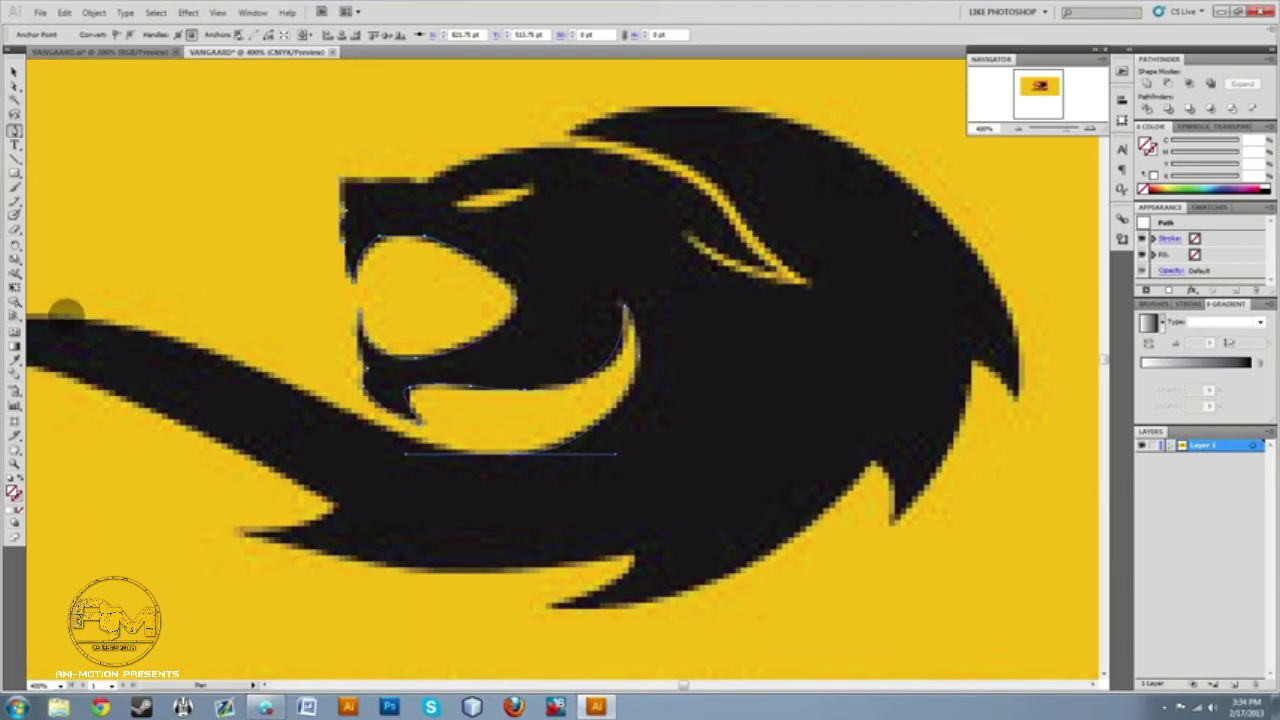
left_click_drag(68, 318, 395, 318)
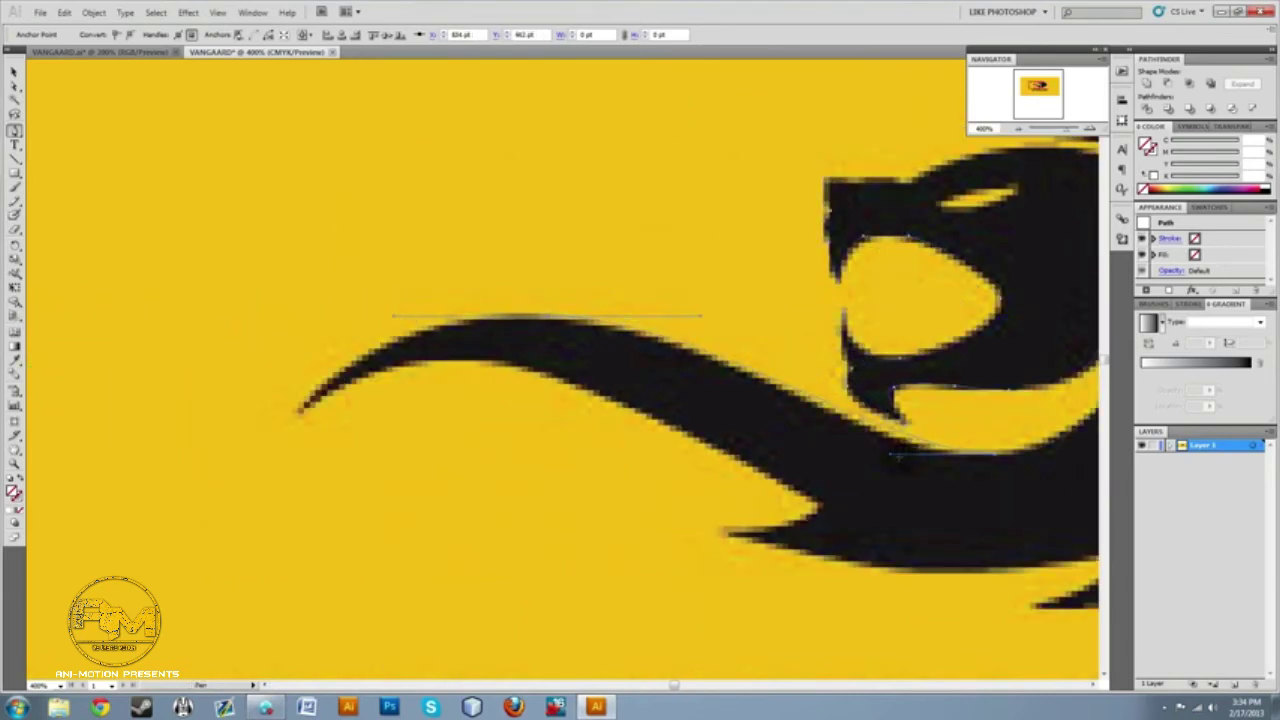
left_click_drag(889, 457, 858, 462)
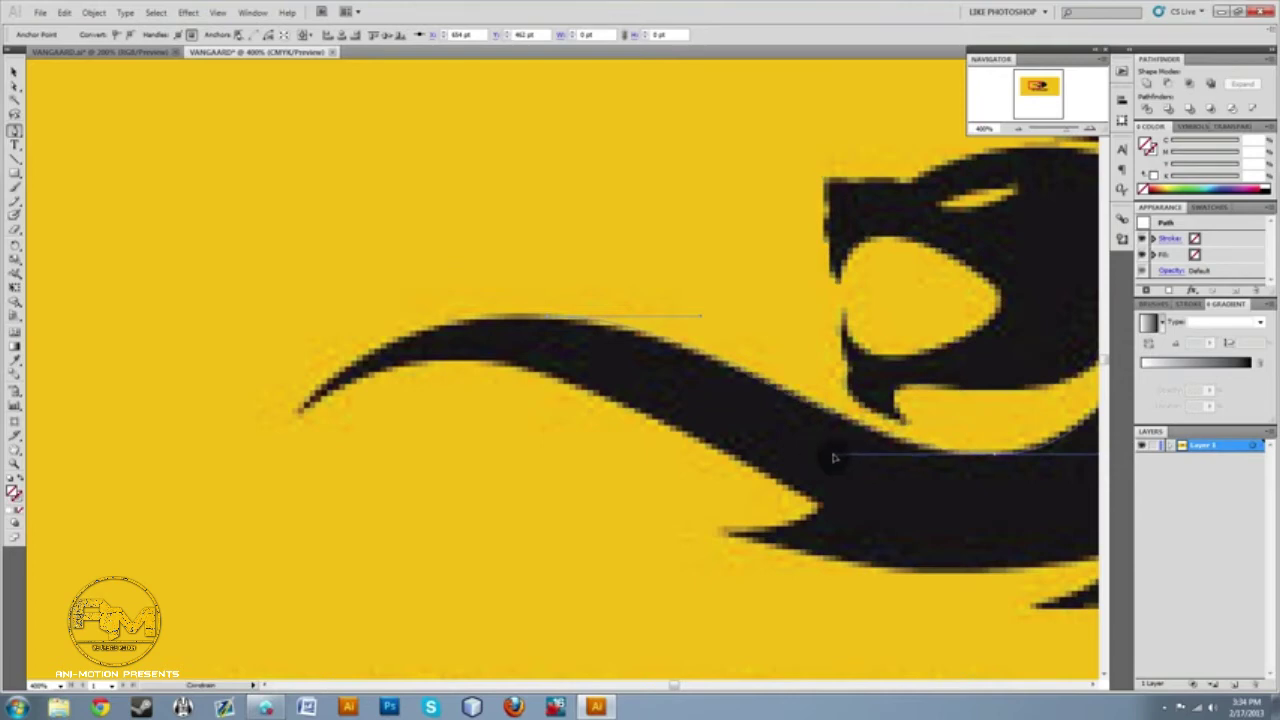
left_click_drag(828, 458, 839, 456)
Adjust the handles between the lower mane spike's tip and the next notch to fit the outline, then make the notch a corner.
left_click(499, 611)
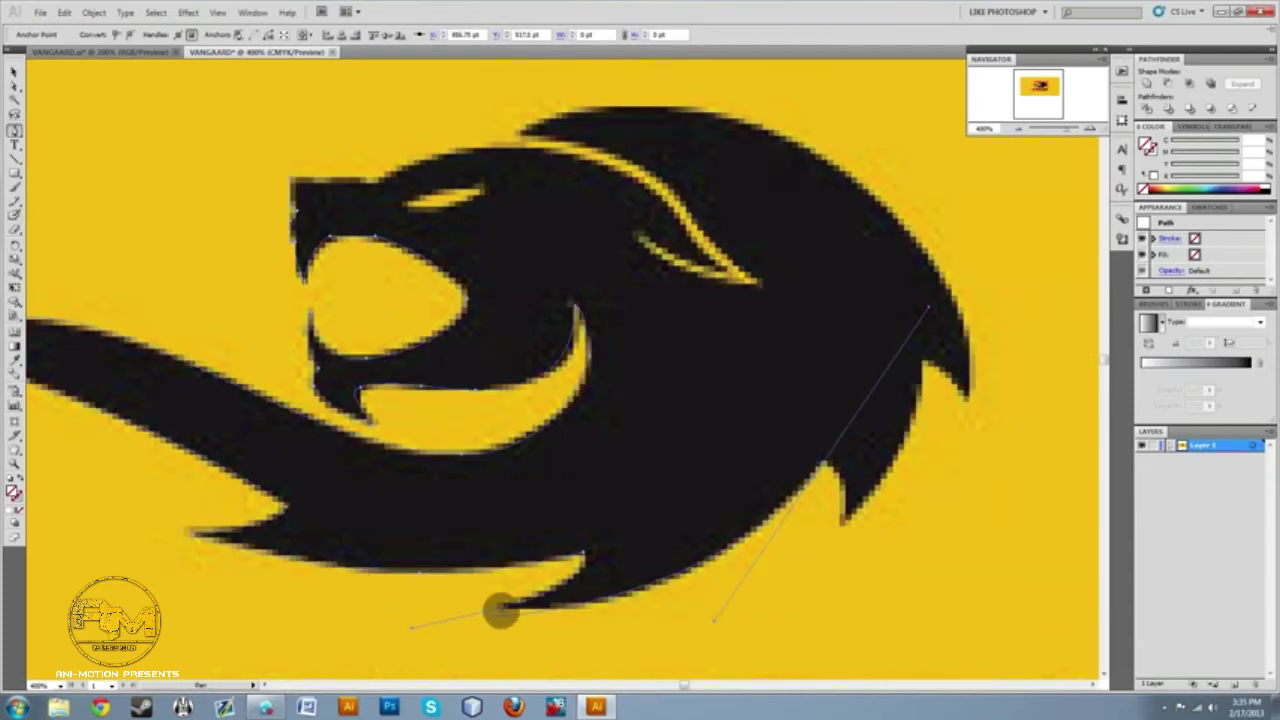
left_click(492, 613)
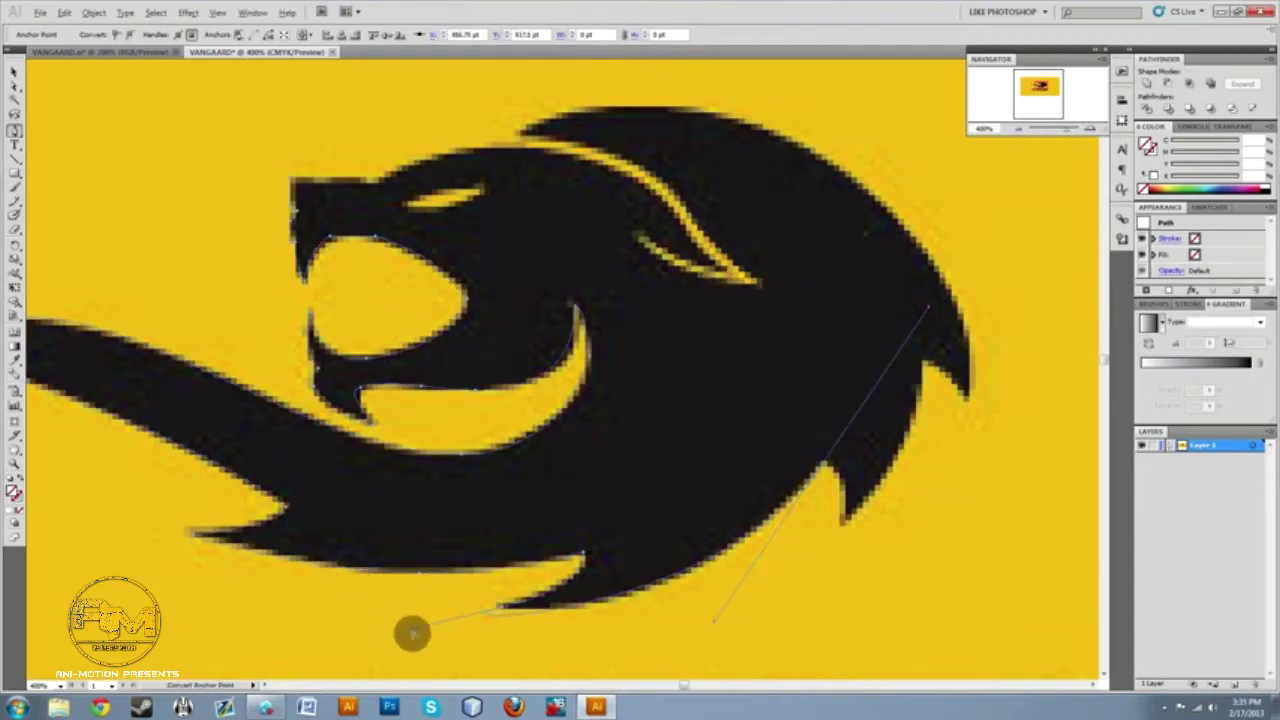
left_click_drag(412, 631, 528, 622)
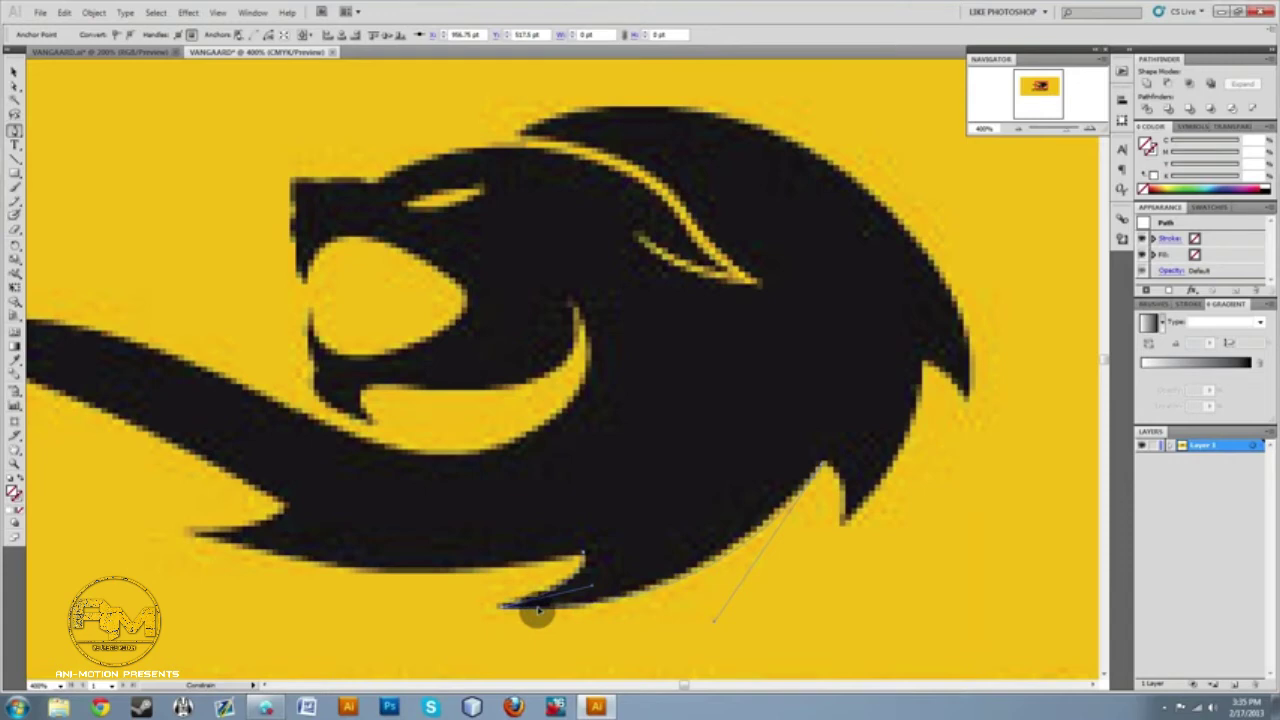
left_click(537, 609)
left_click_drag(712, 623, 682, 630)
left_click(829, 461)
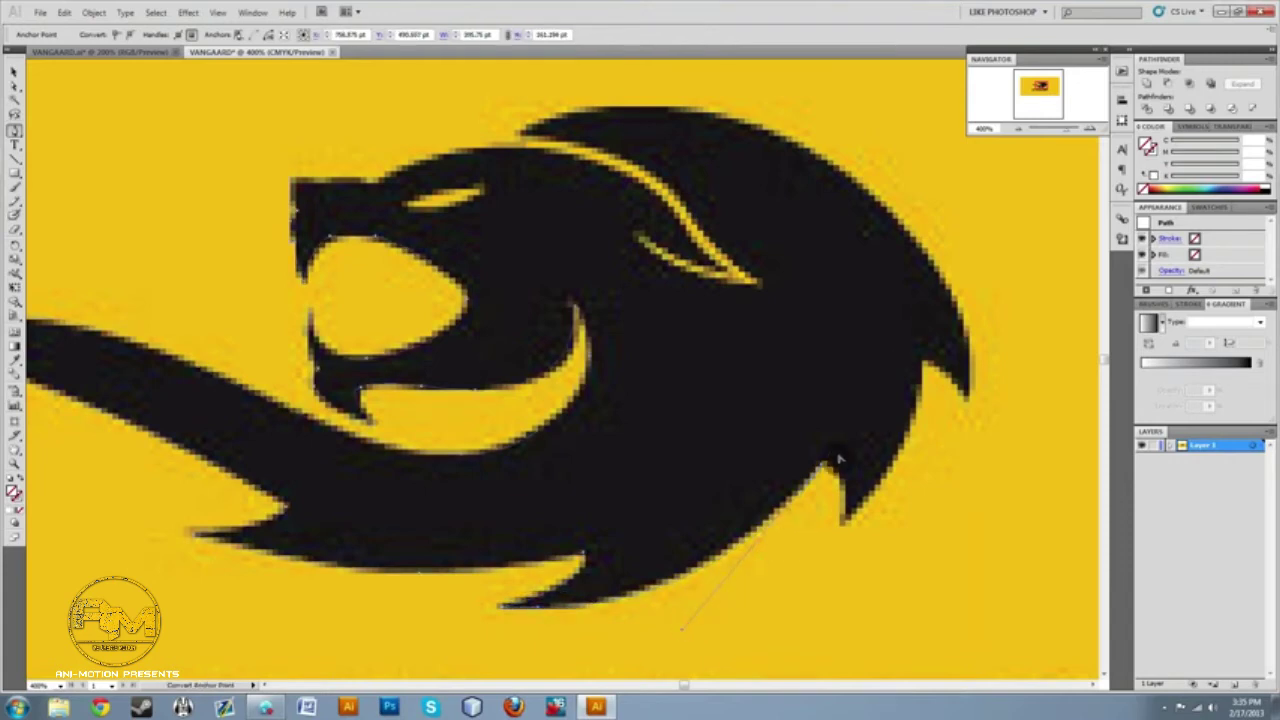
Trace the next mane spike from its tip to the rear notch, reshaping the tip's handle to follow the outer edge.
left_click_drag(841, 527, 828, 611)
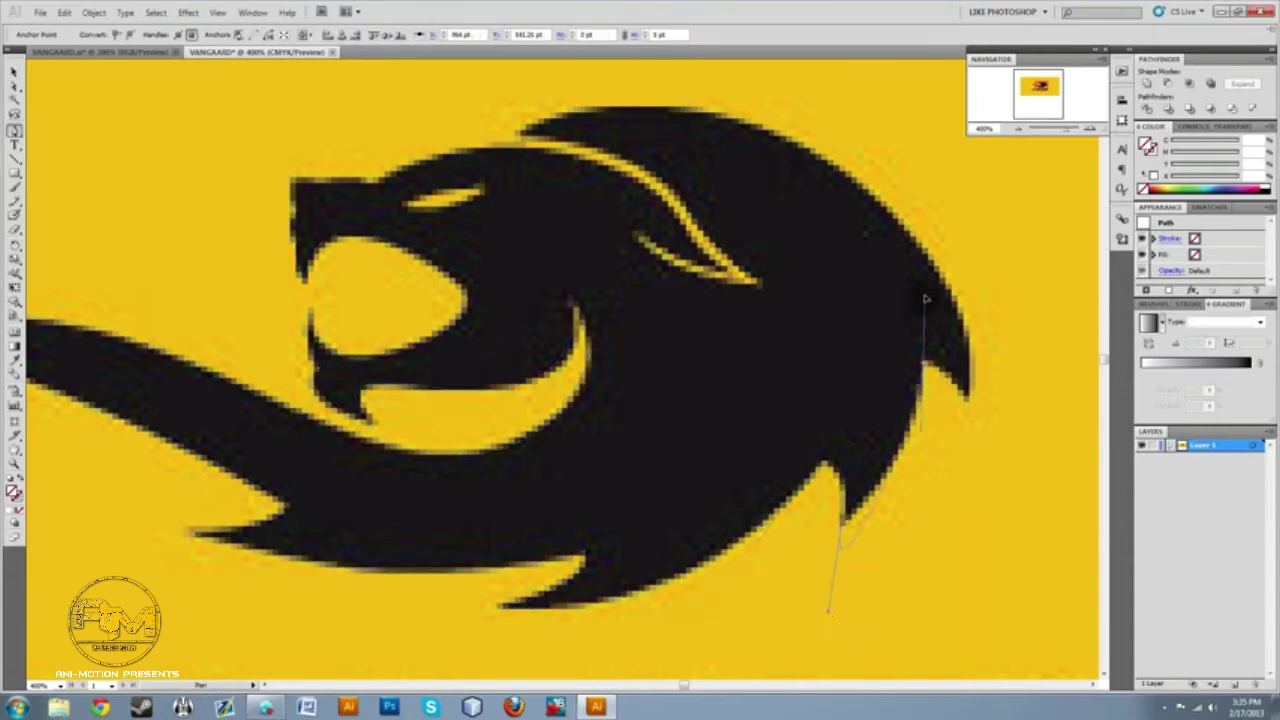
left_click_drag(925, 297, 924, 294)
left_click(828, 611, "alt")
left_click(651, 384)
left_click_drag(828, 612, 887, 489)
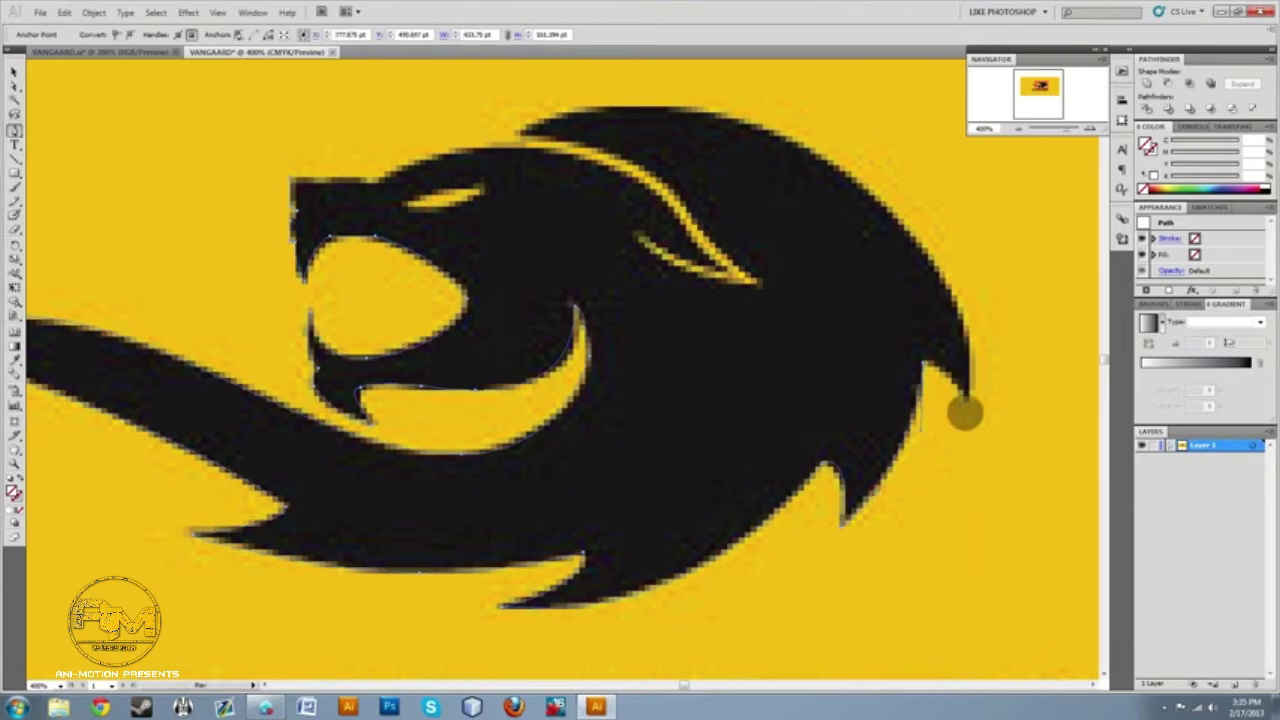
Try an anchor point at the rearmost mane spike's tip, undo it and resume the path from the notch before it.
left_click(971, 403)
key("ctrl+z")
left_click(922, 362)
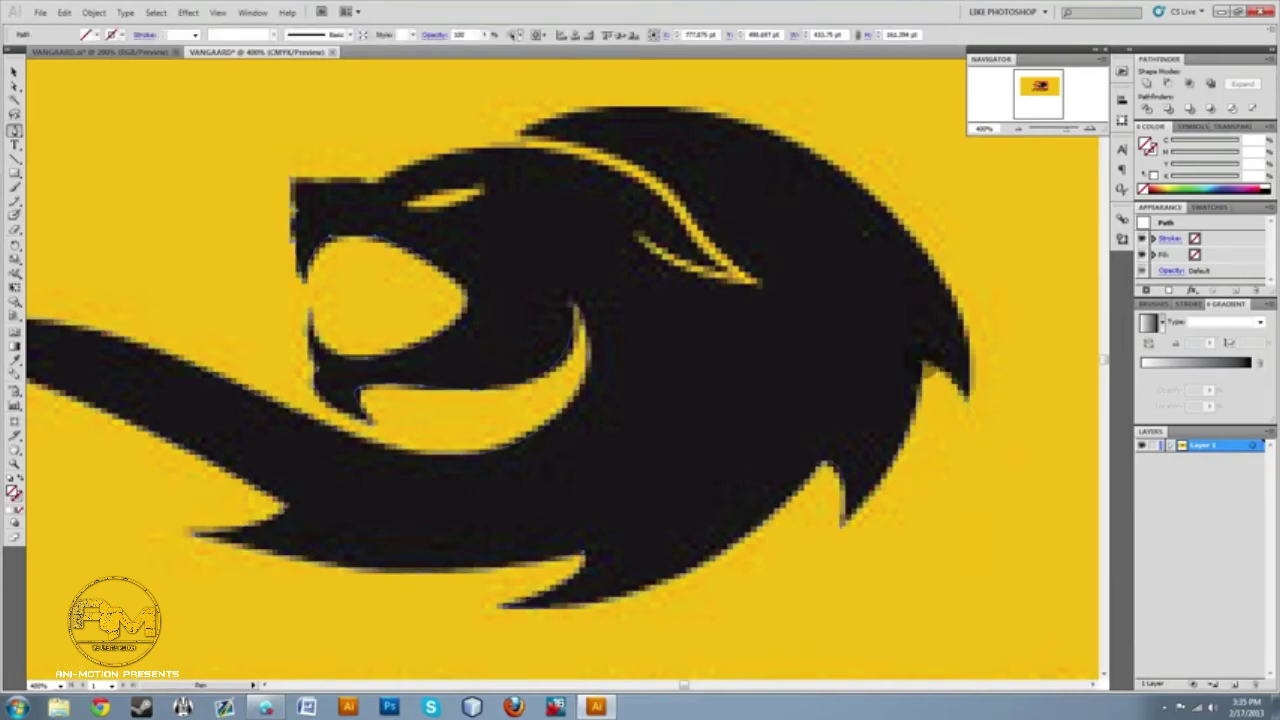
Add an anchor at the rearmost mane spike's tip and curve the path over the mane's top to its front point.
left_click(968, 390)
left_click_drag(969, 397, 994, 444)
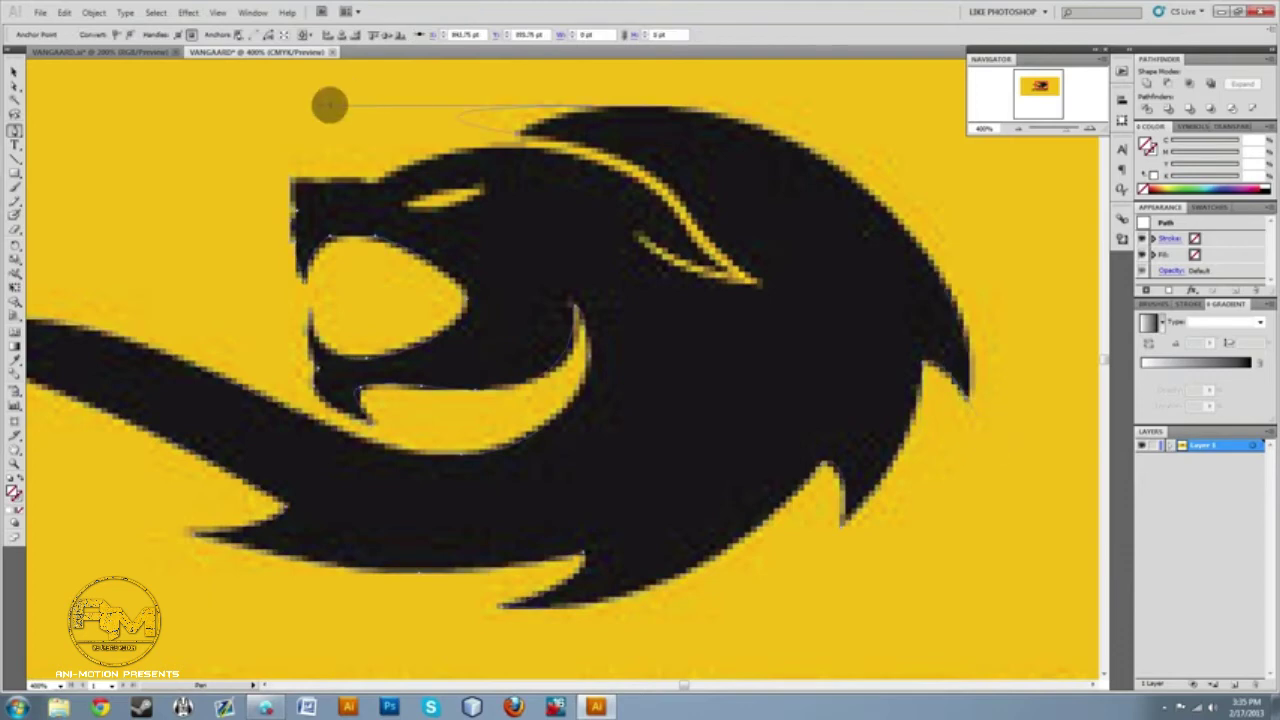
left_click_drag(330, 105, 557, 110)
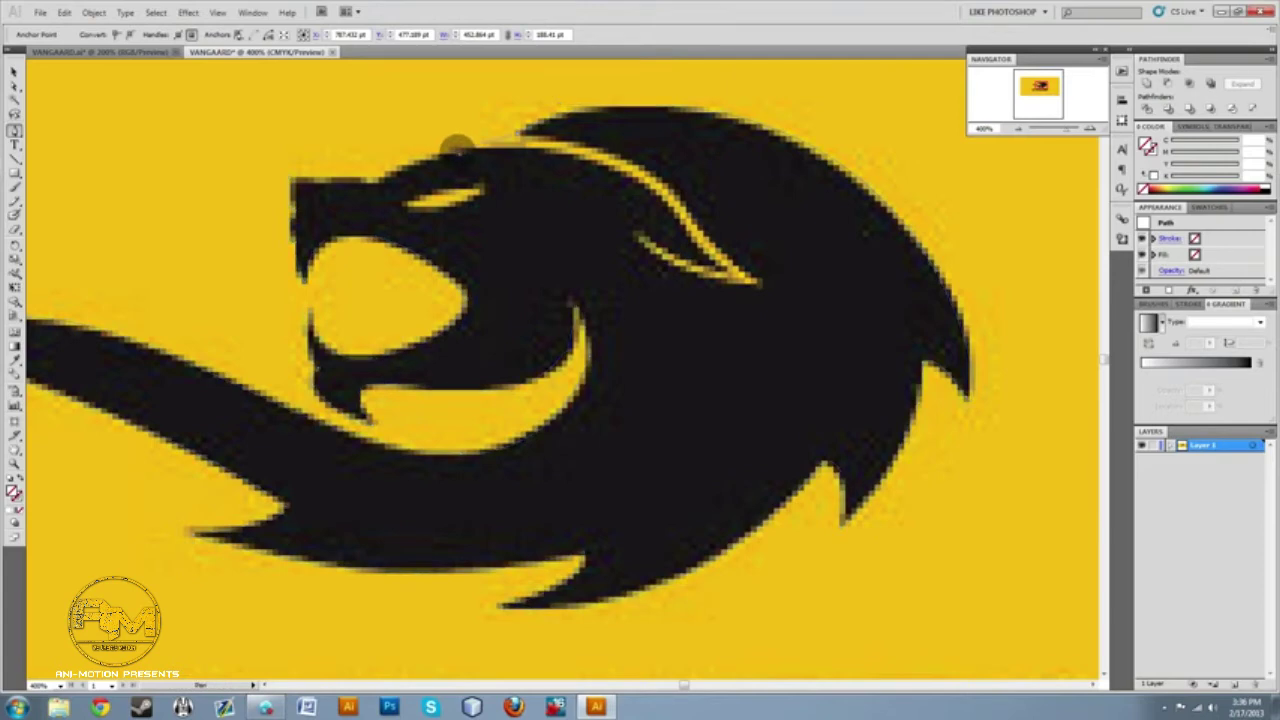
Trace the forehead and brow to the snout's upper corner, close the lion's outline and deselect it.
left_click(430, 152)
left_click_drag(431, 156, 286, 177)
key("ctrl+z")
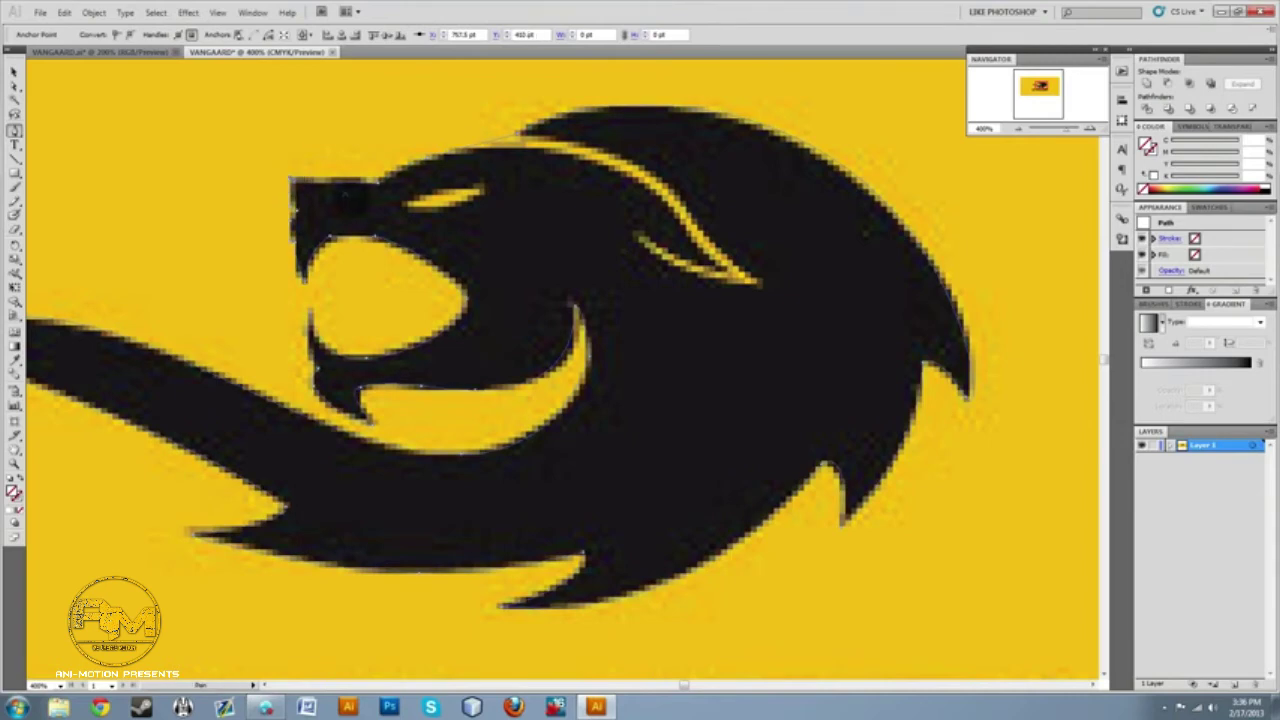
key("ctrl+minus")
key("ctrl+minus")
key("ctrl+minus")
key("ctrl+minus")
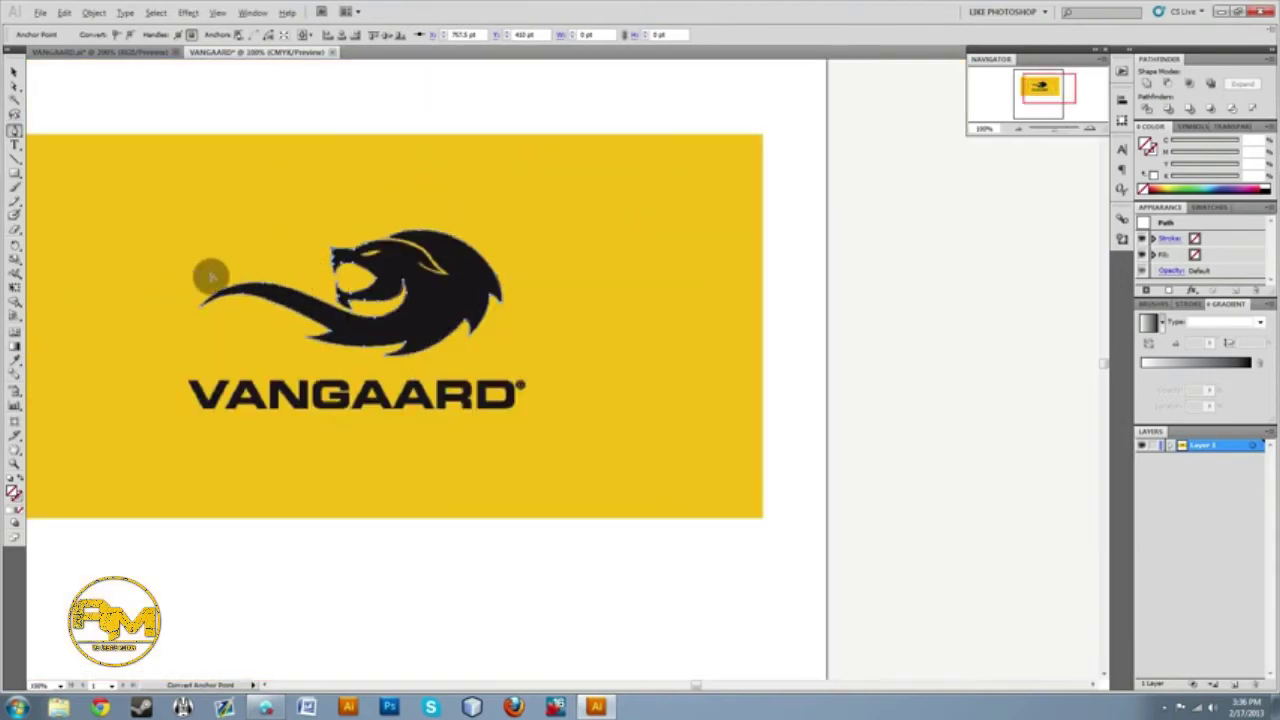
key("ctrl+plus")
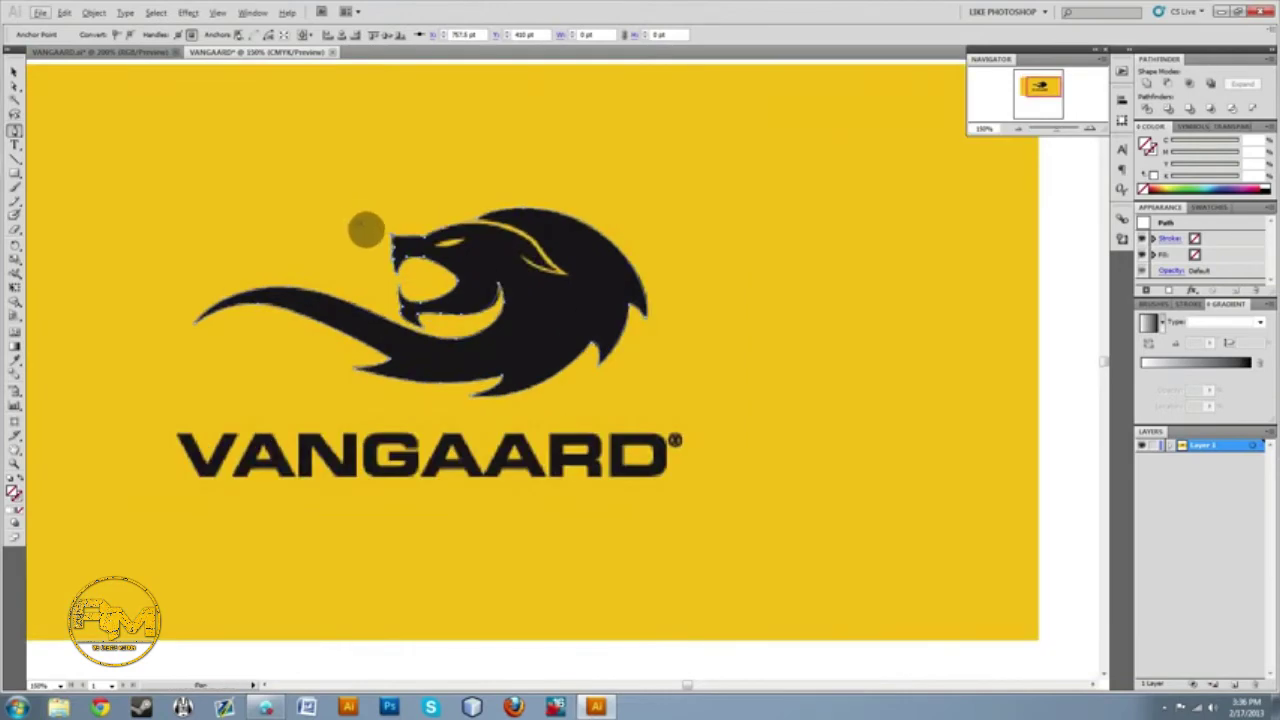
left_click(14, 74)
left_click(393, 173)
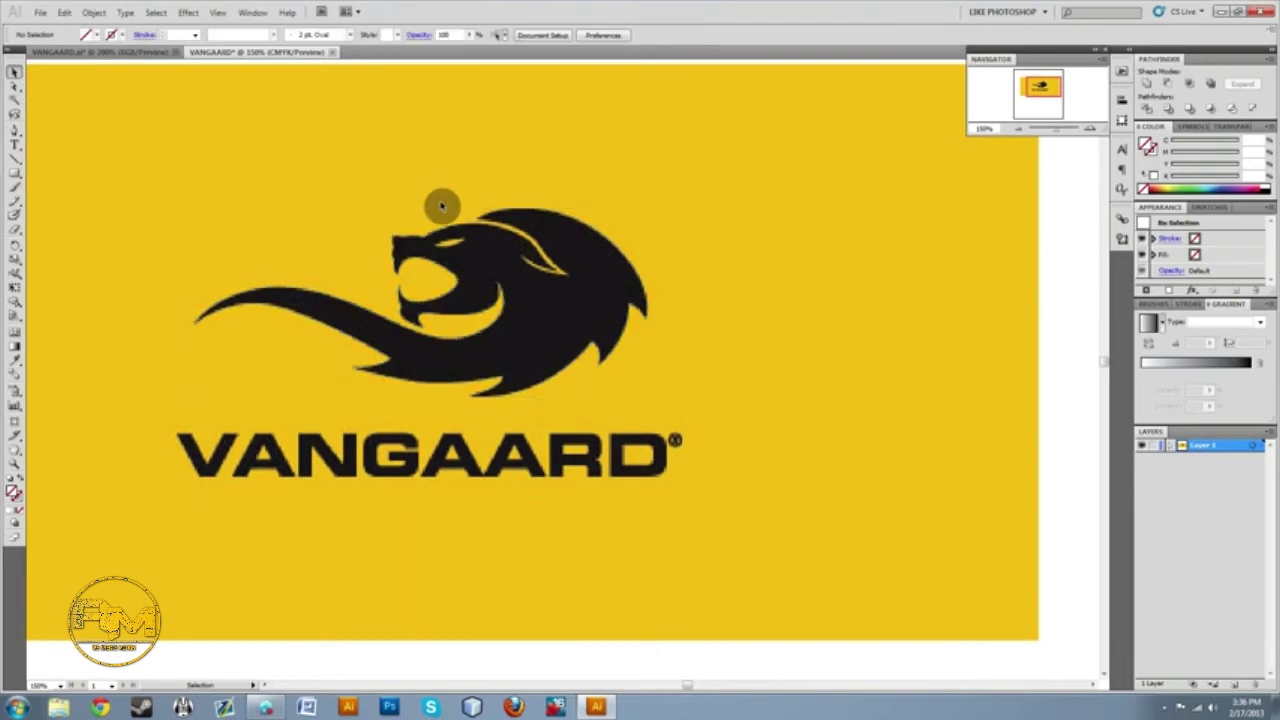
Trace the lion's eye as a separate closed path, shaping the rear corner's handles to fit, and deselect it.
scroll(424, 231, "up", 1)
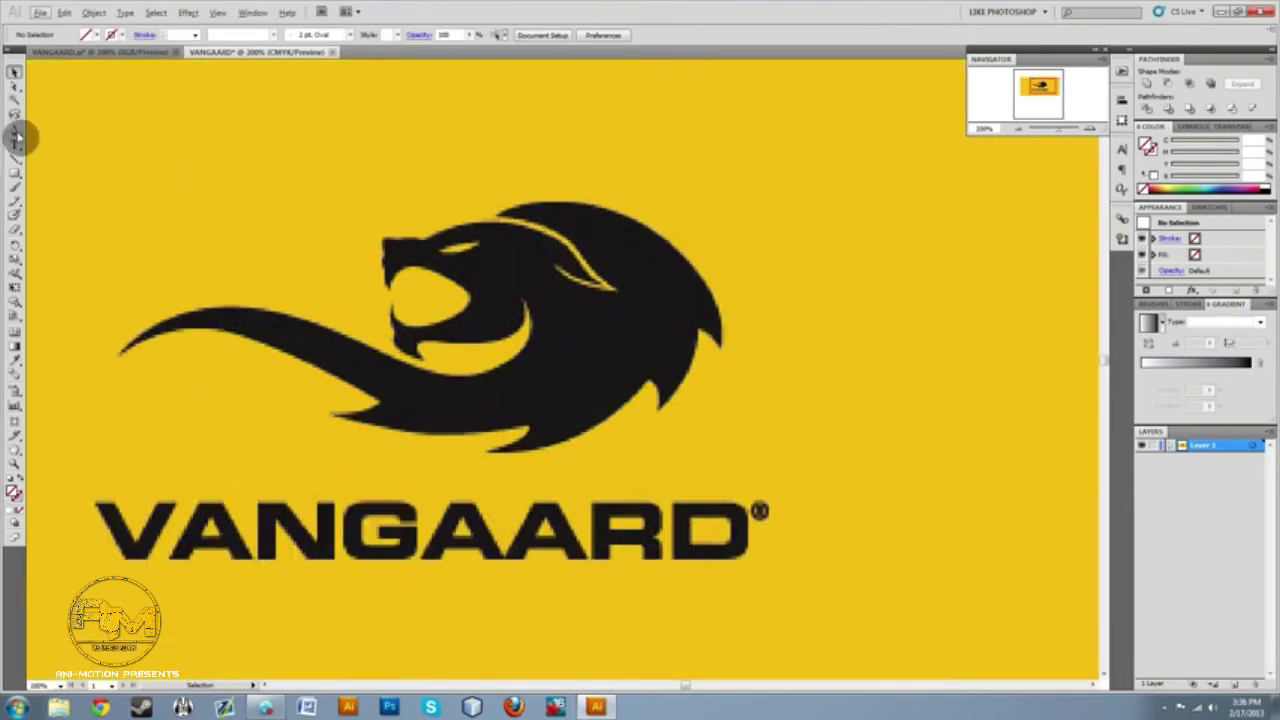
left_click(14, 131)
scroll(526, 246, "up", 3)
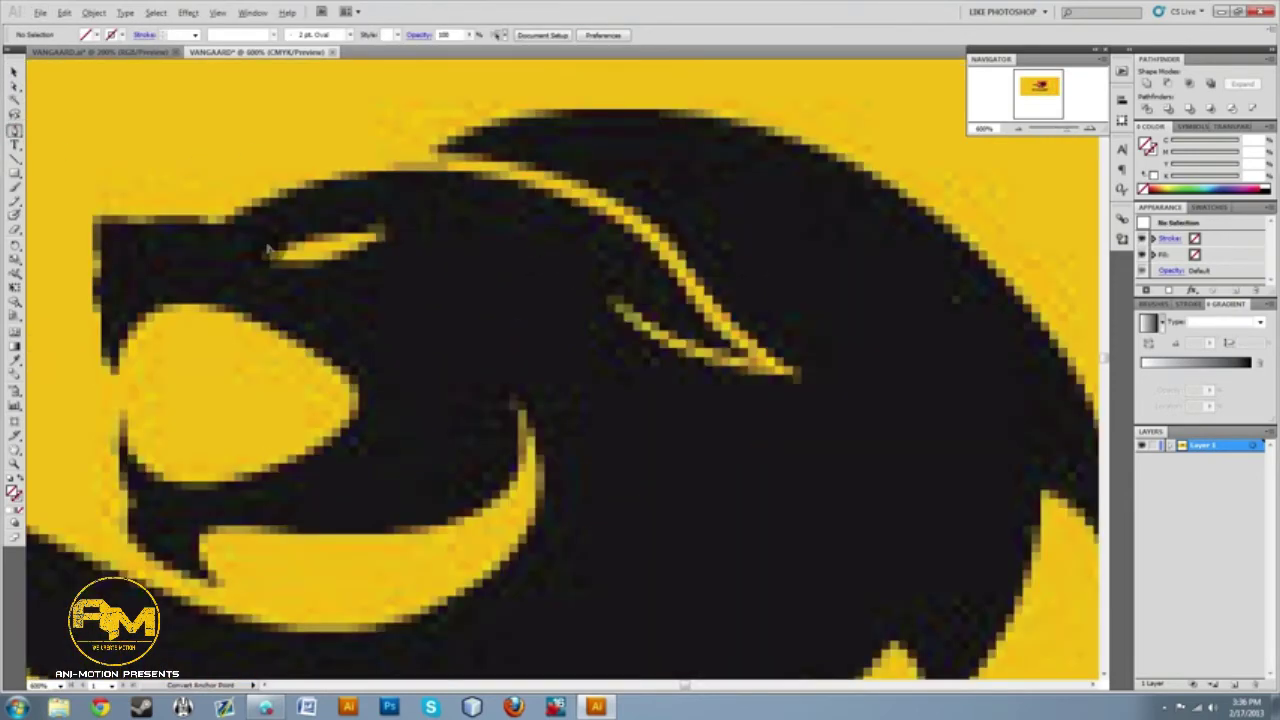
left_click(265, 259)
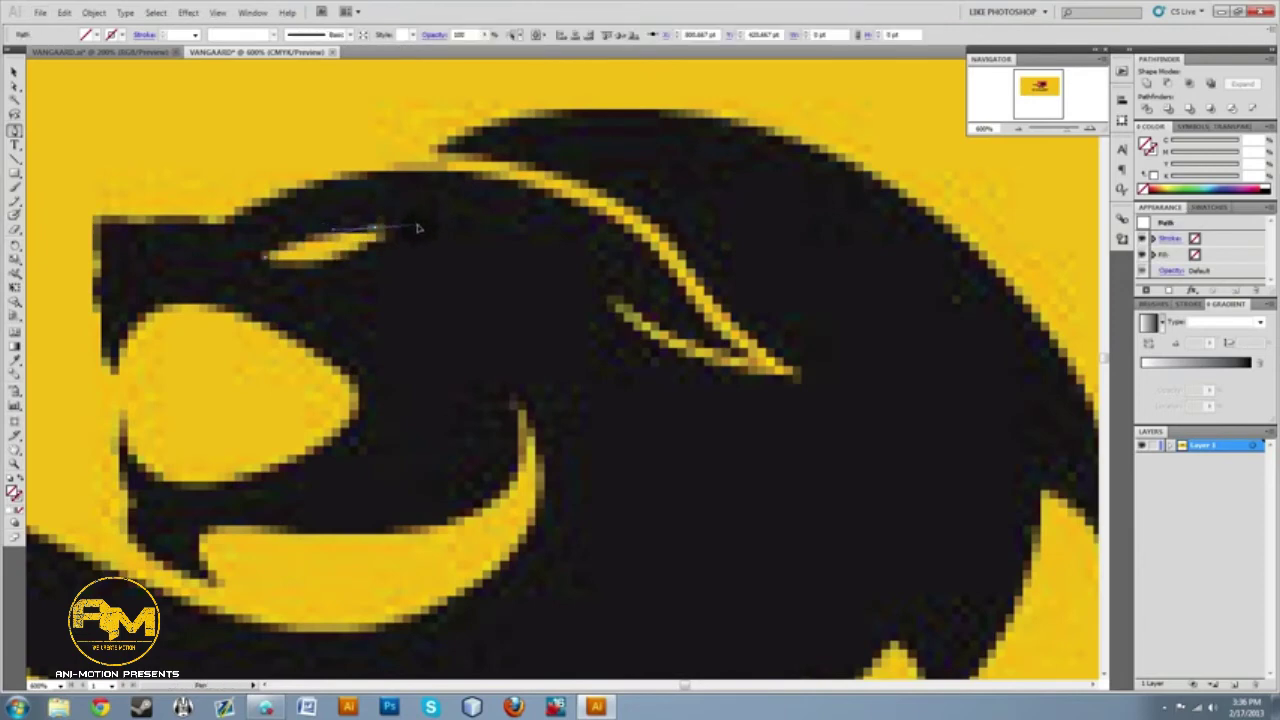
left_click_drag(418, 228, 422, 225)
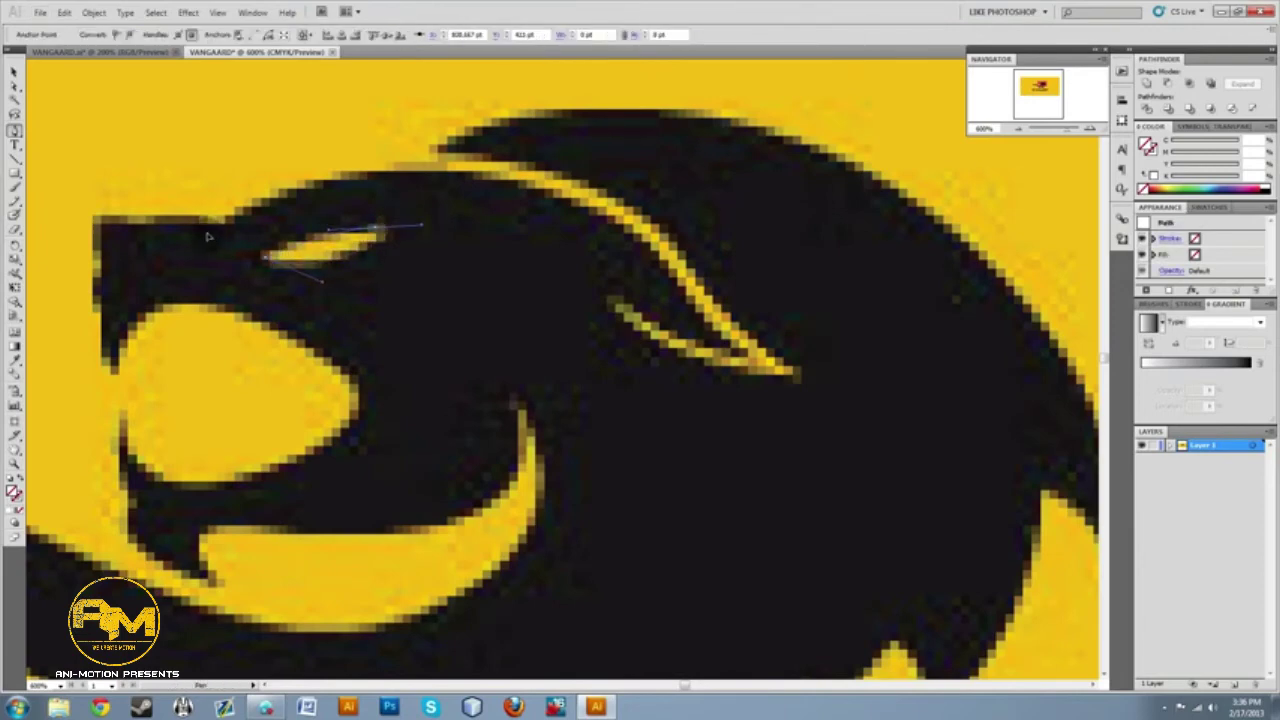
left_click(422, 226)
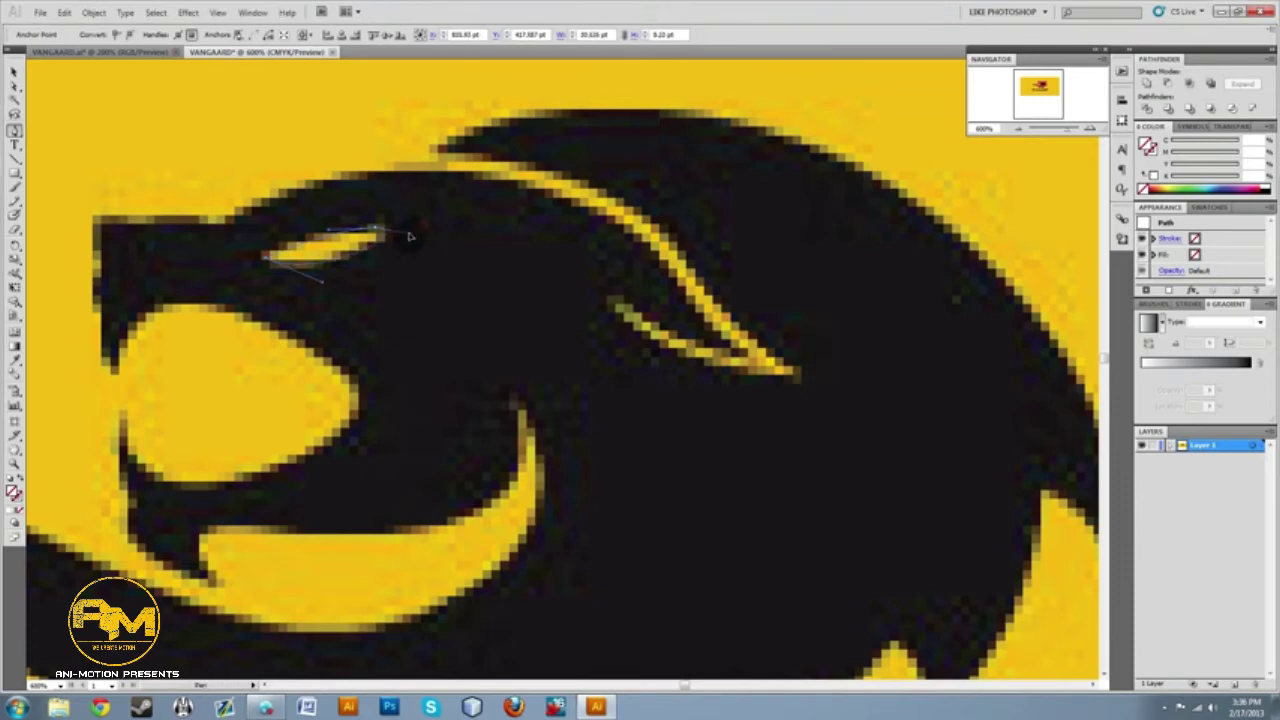
left_click_drag(389, 244, 388, 241)
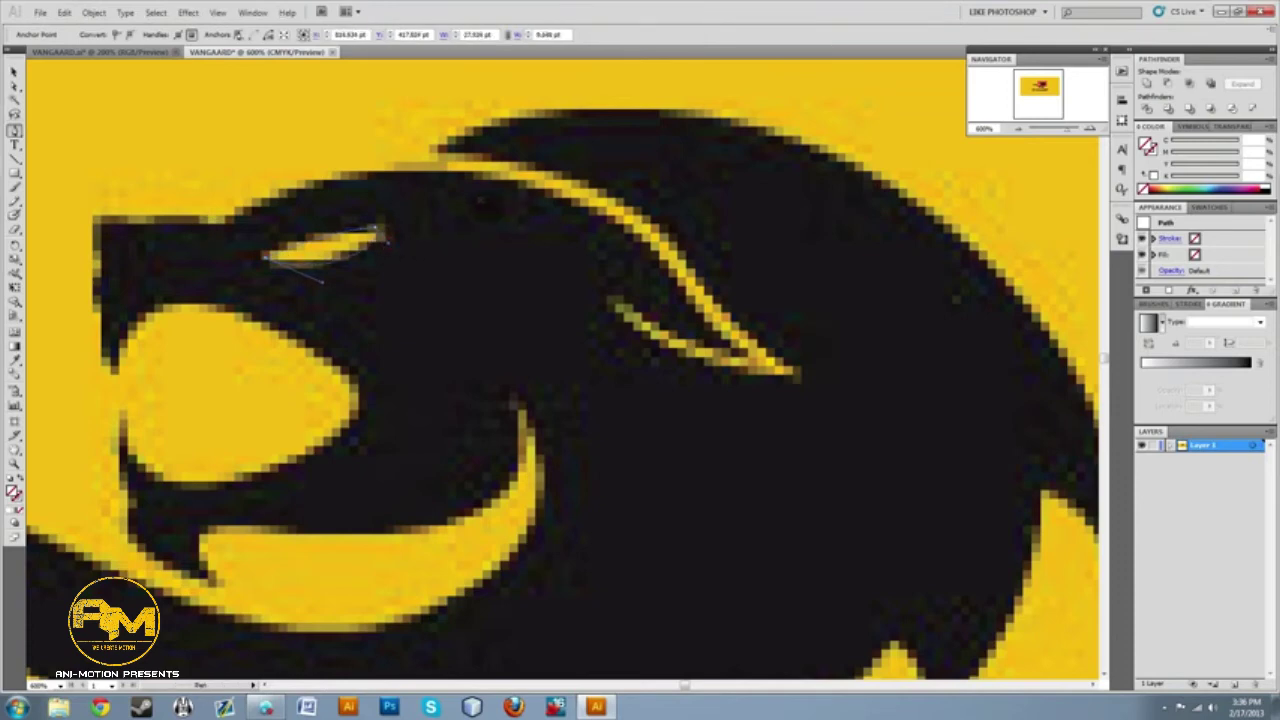
key("ctrl+shift+a")
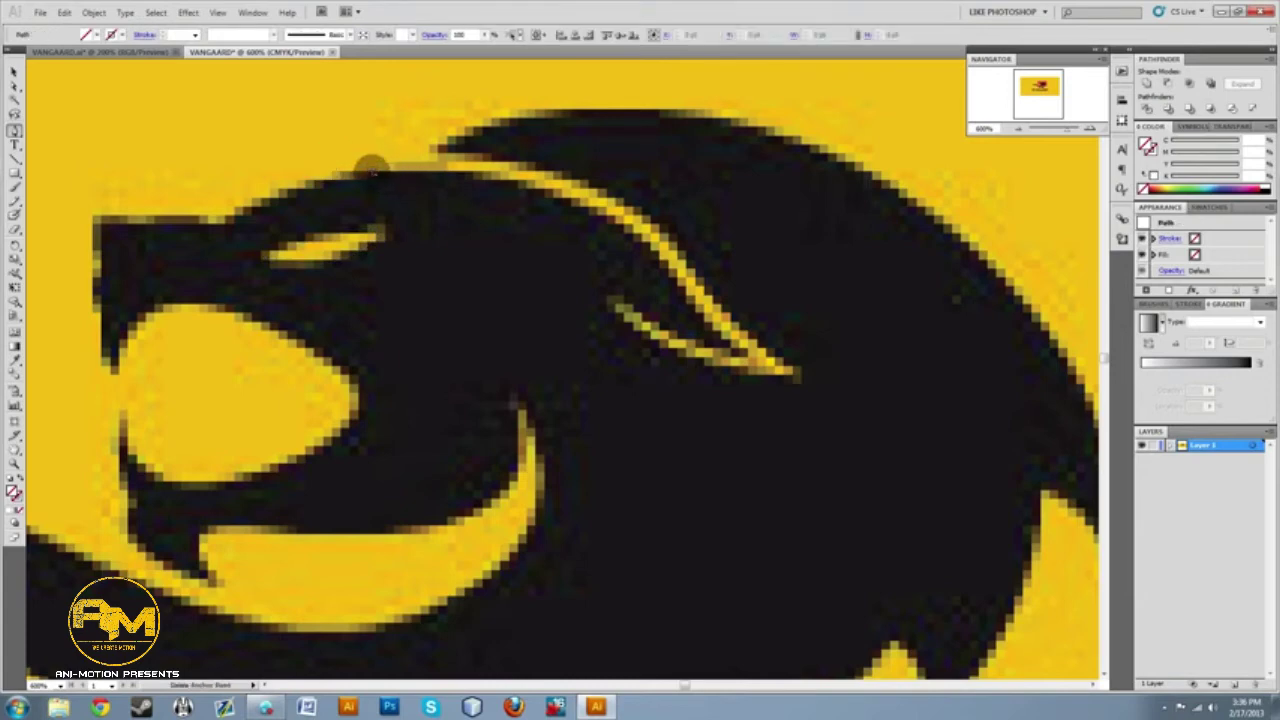
Trace the curved stripe from the brow to the ear's rear tip and its inner fork as a separate closed path.
mouse_move(336, 168)
left_mouse_down()
mouse_move(445, 168)
mouse_move(735, 270)
mouse_move(756, 288)
mouse_move(748, 355)
left_mouse_up()
left_click_drag(434, 154, 370, 151)
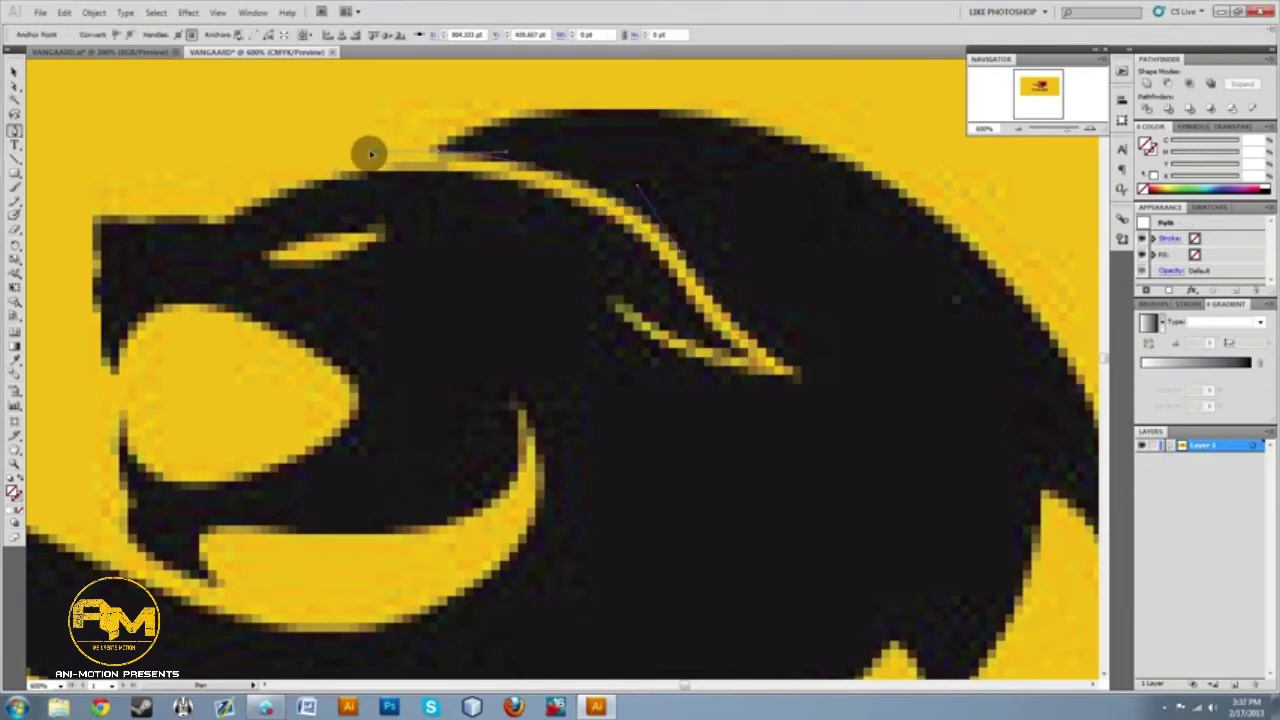
left_click(337, 168)
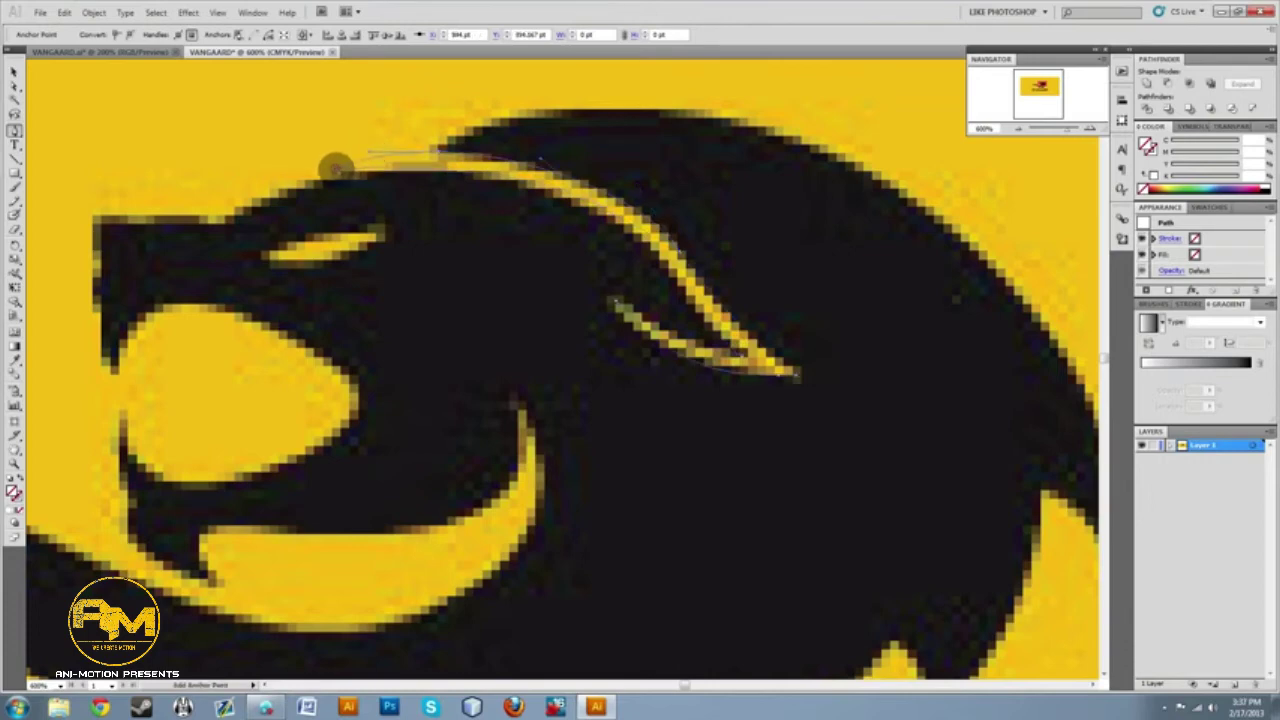
scroll(540, 328, "down", 3)
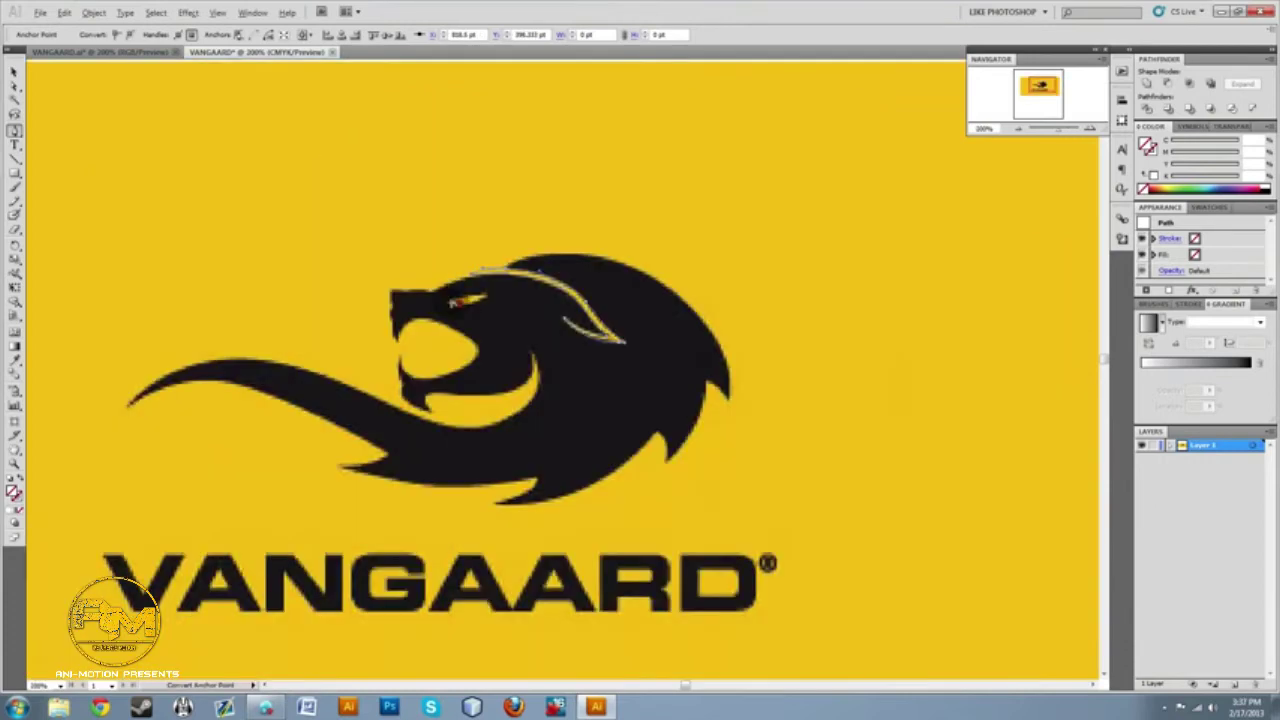
scroll(441, 288, "up", 1)
left_click(10, 73)
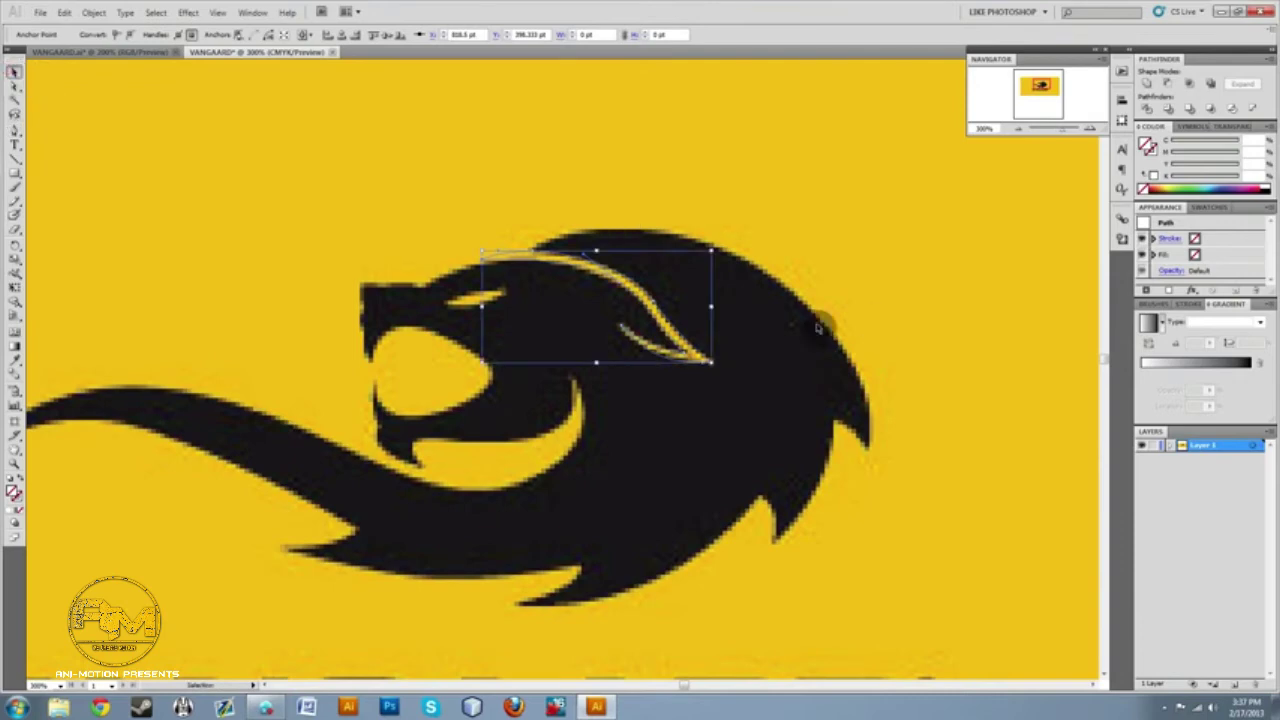
left_click(451, 200)
left_click(633, 290)
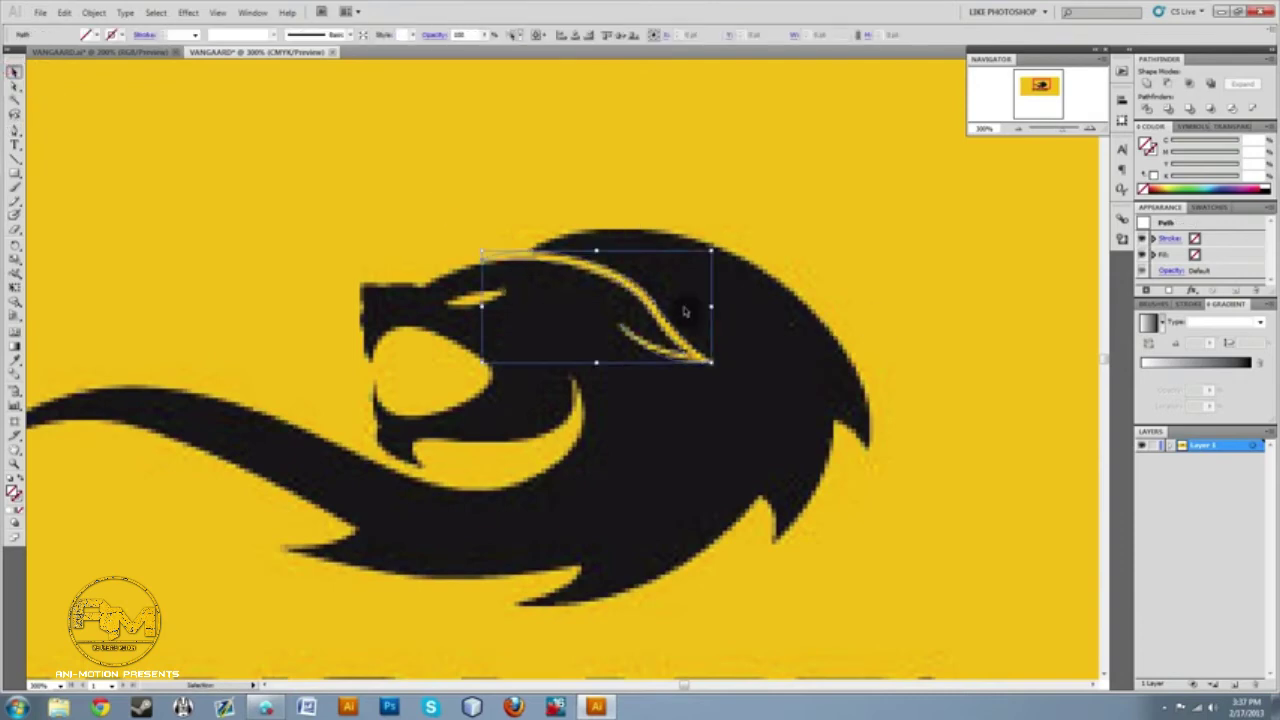
left_click(495, 298, "shift")
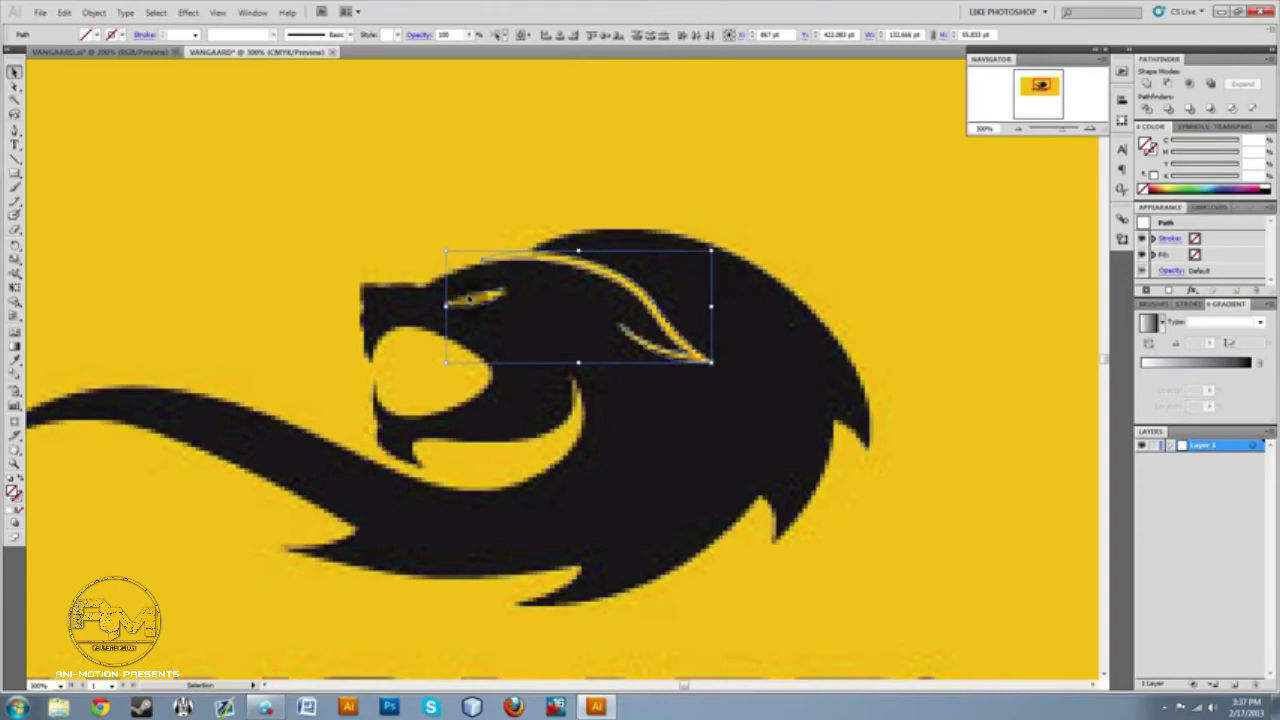
left_click(402, 173)
left_click(630, 293)
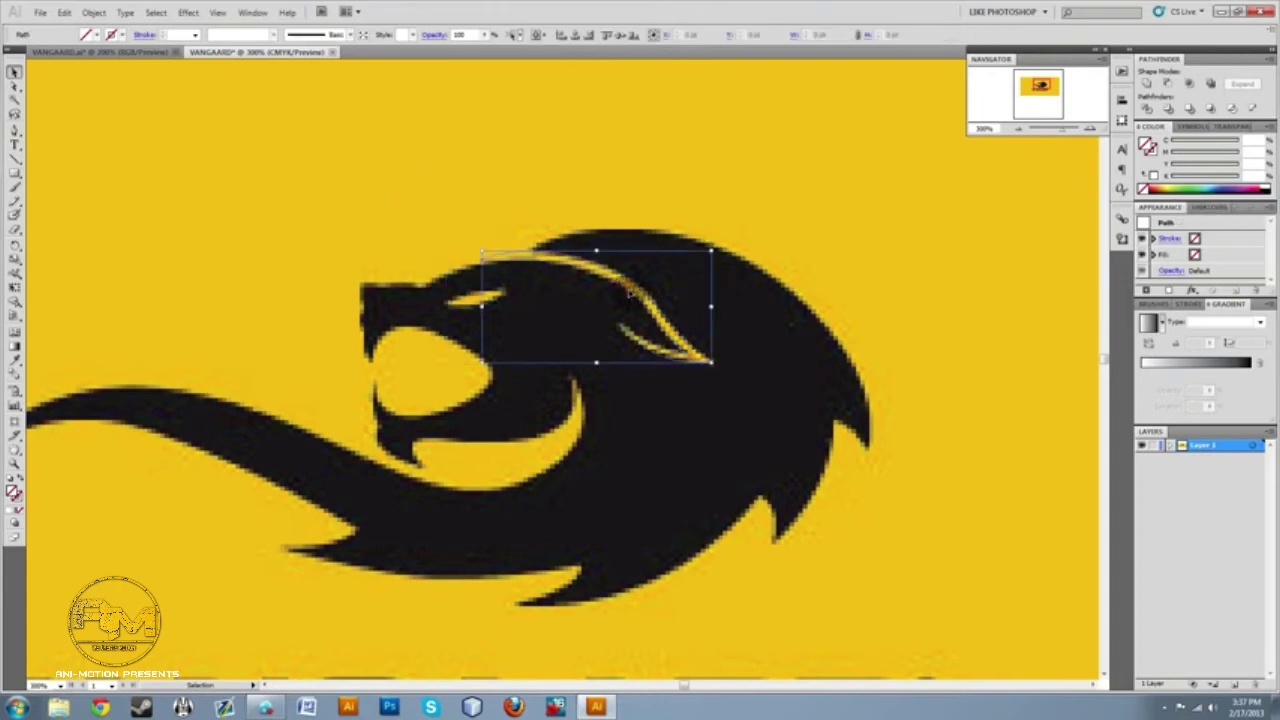
left_click(437, 164)
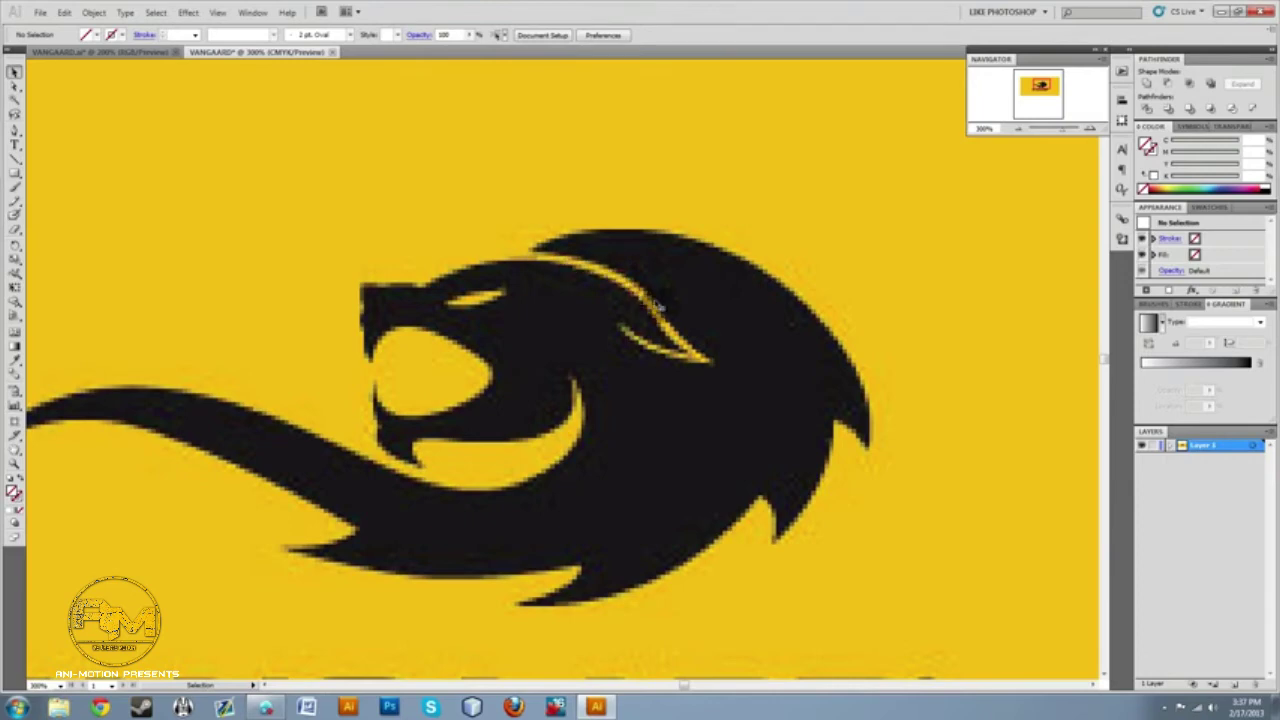
Select the stripe and eye paths together and group them.
left_click(582, 261)
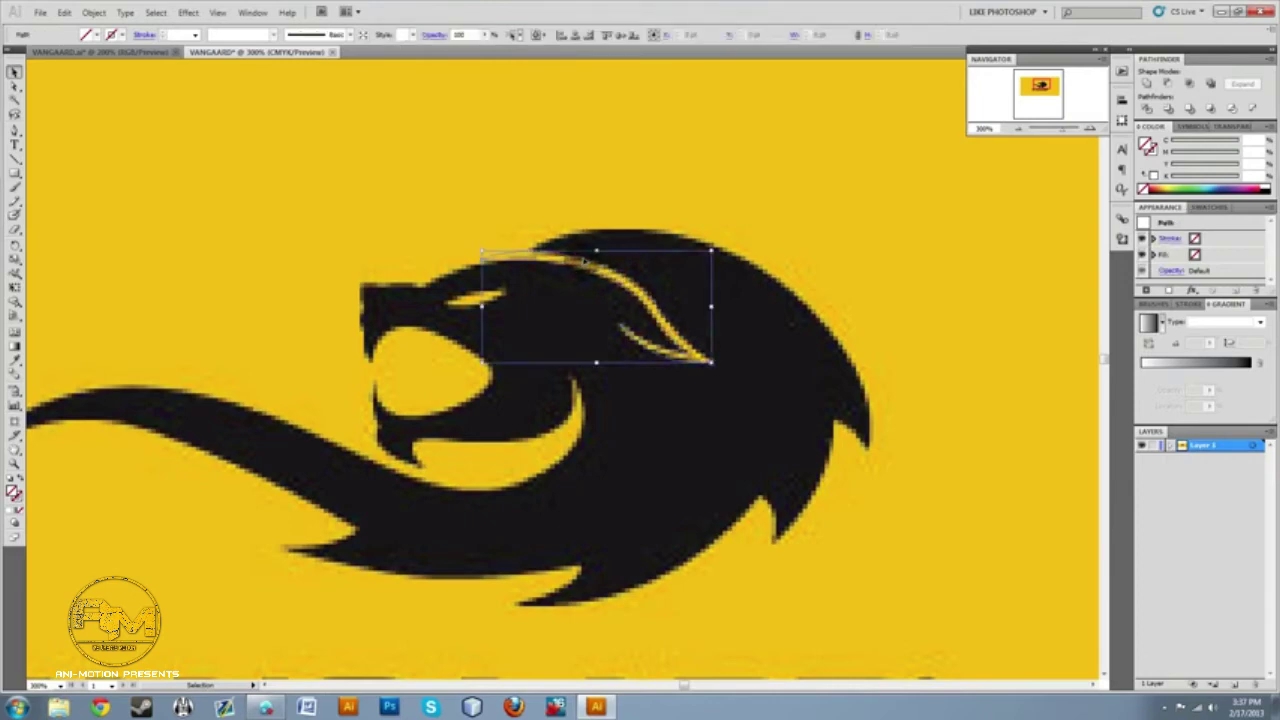
left_click(470, 300, "shift")
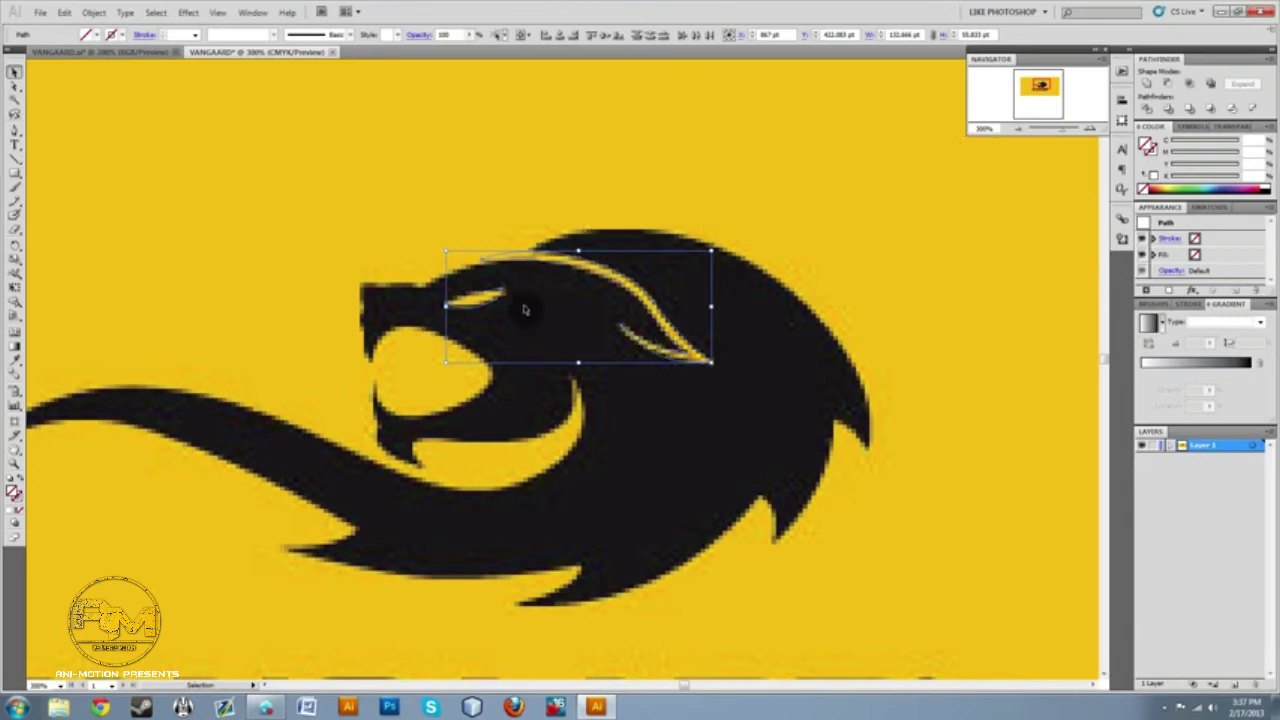
key("a")
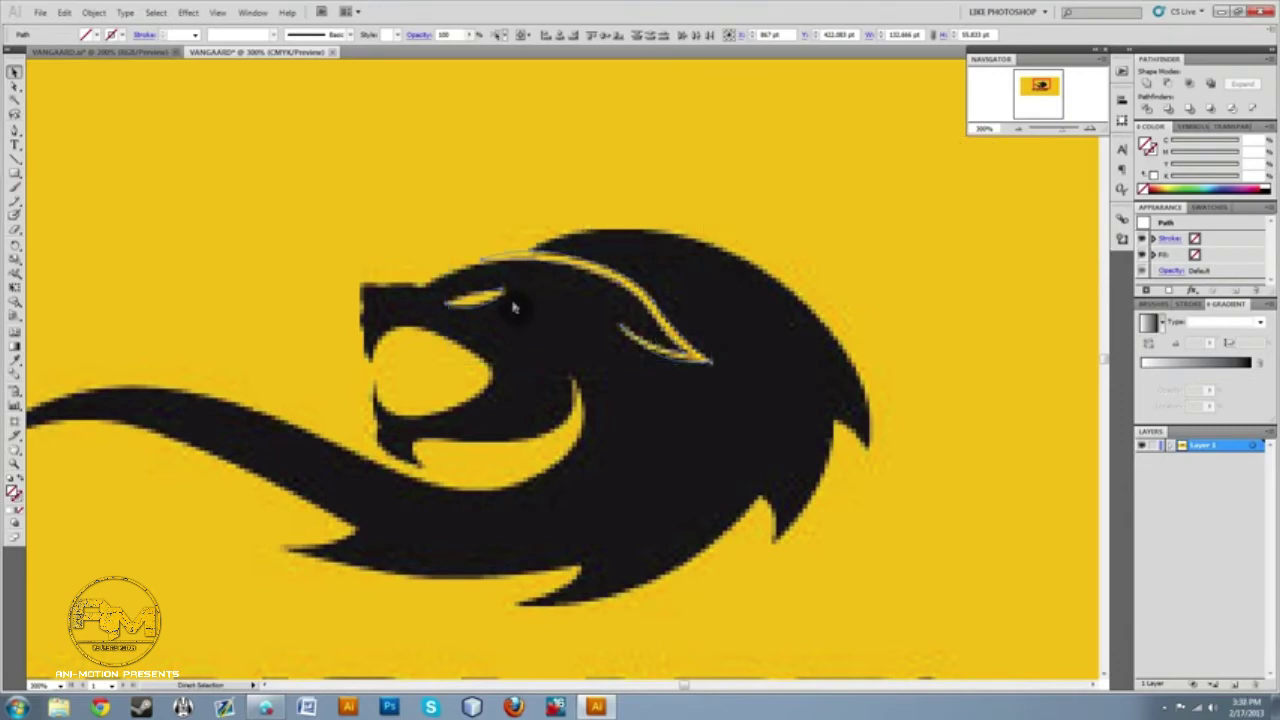
left_click(580, 214)
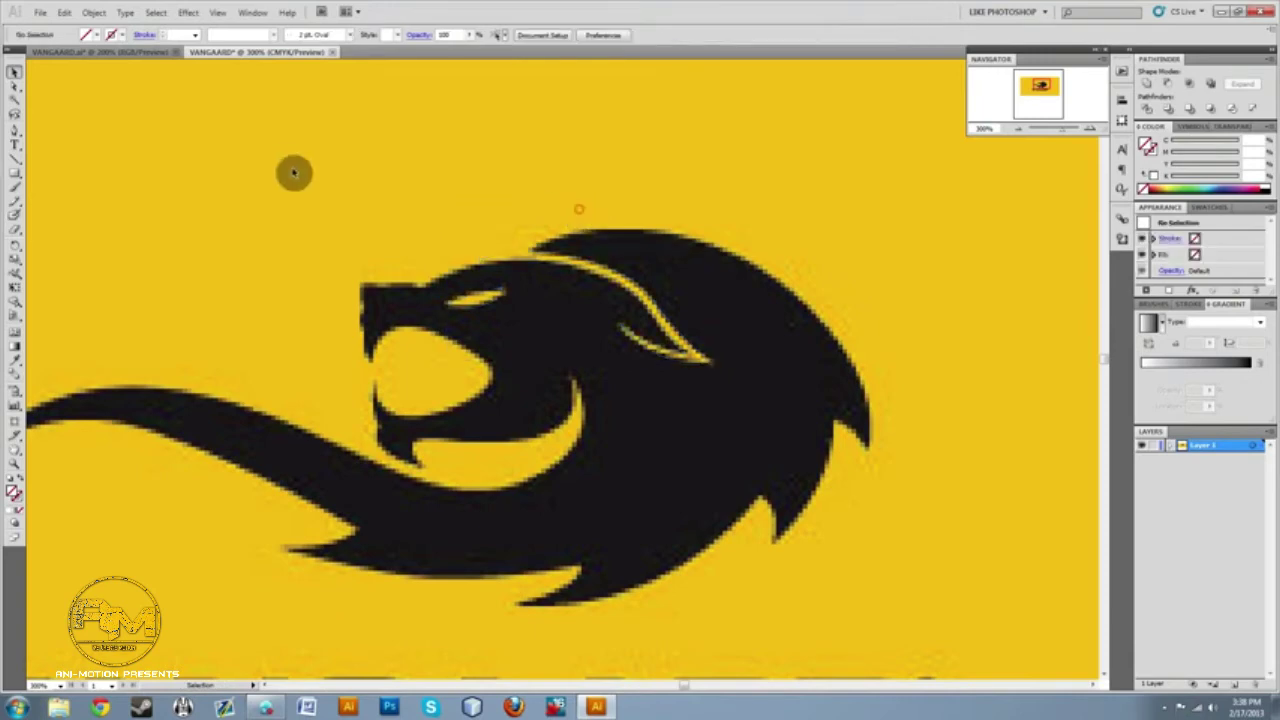
double_click(552, 263)
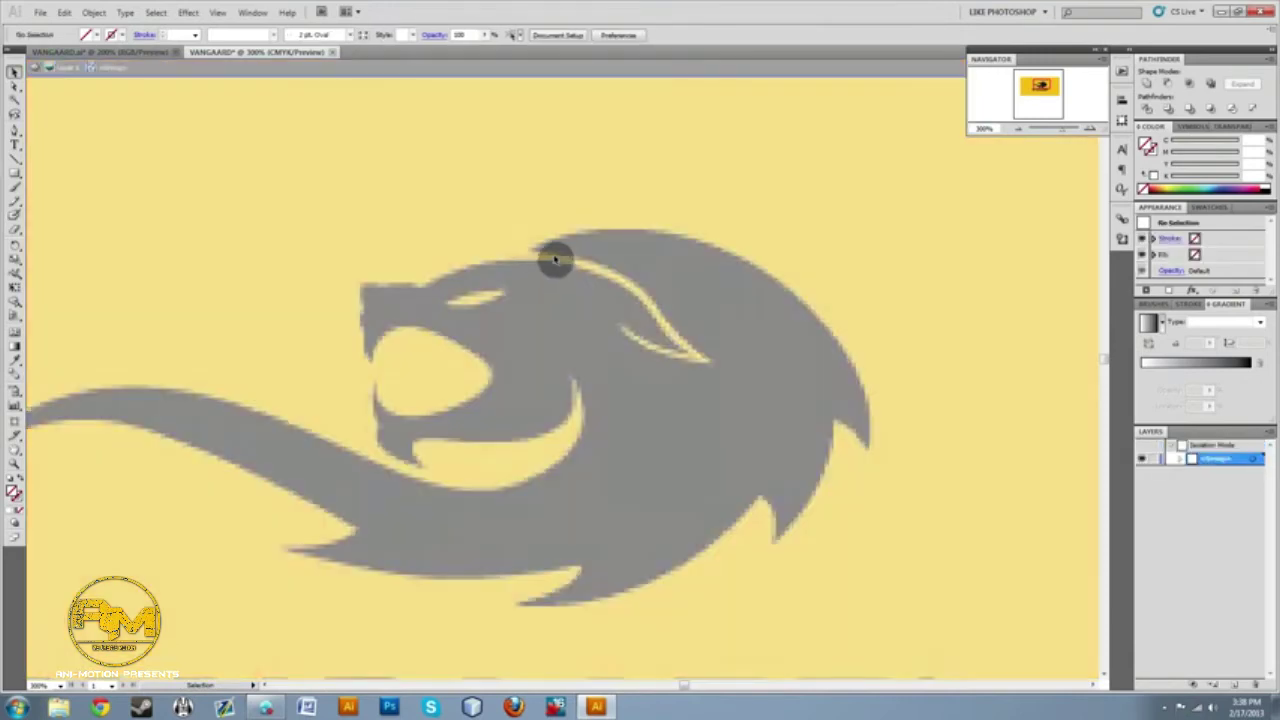
double_click(549, 233)
Fill the grouped eye and stripe shapes with black (K 100) and deselect them.
left_click(590, 274)
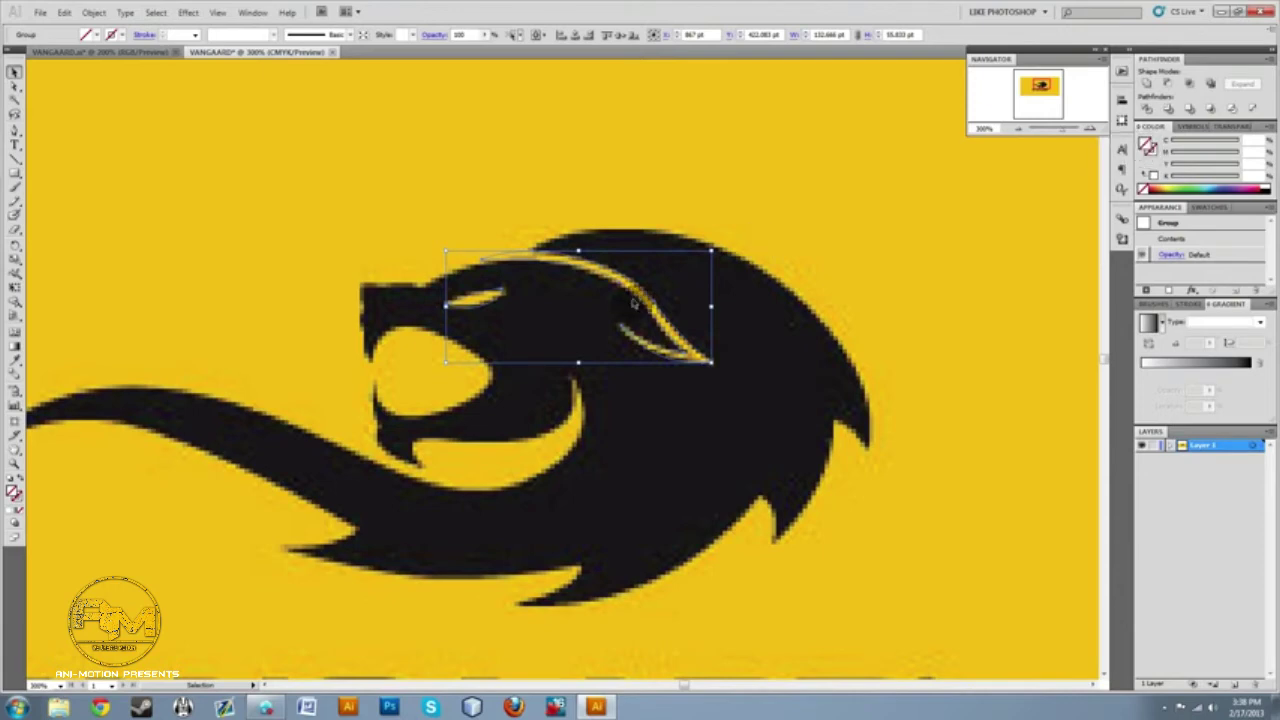
double_click(1147, 146)
left_click_drag(590, 232, 851, 177)
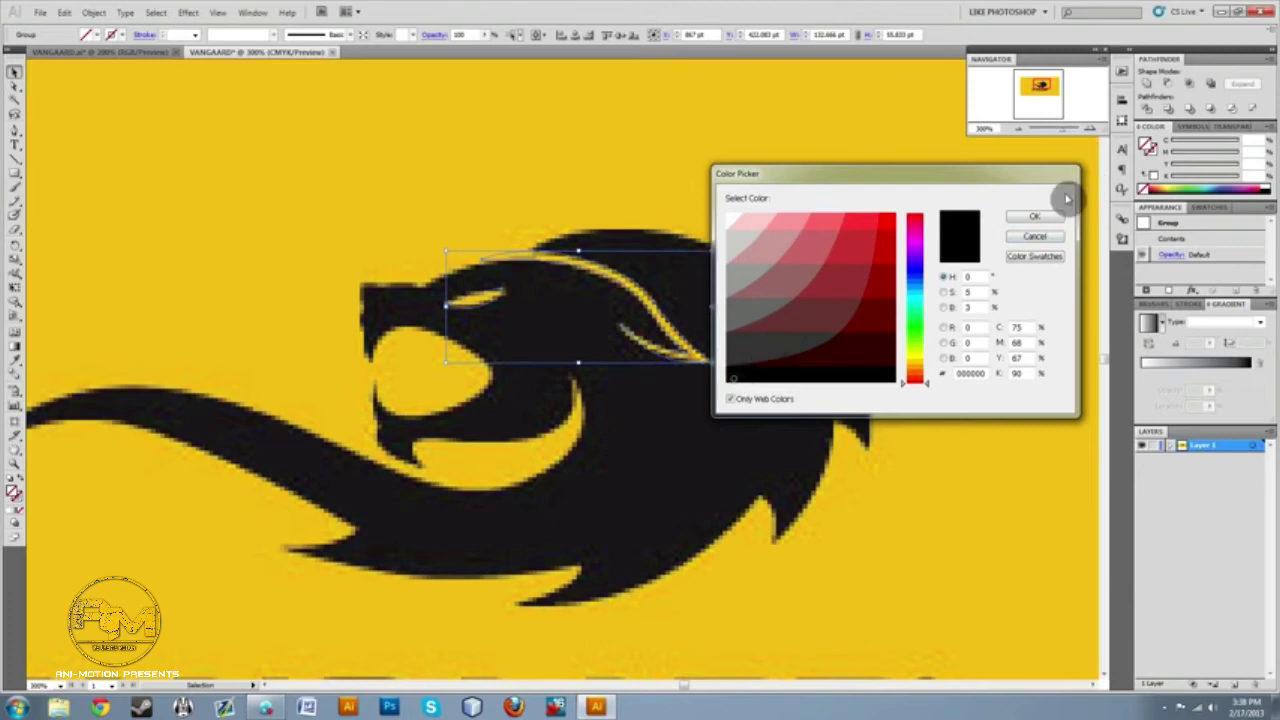
left_click(1038, 216)
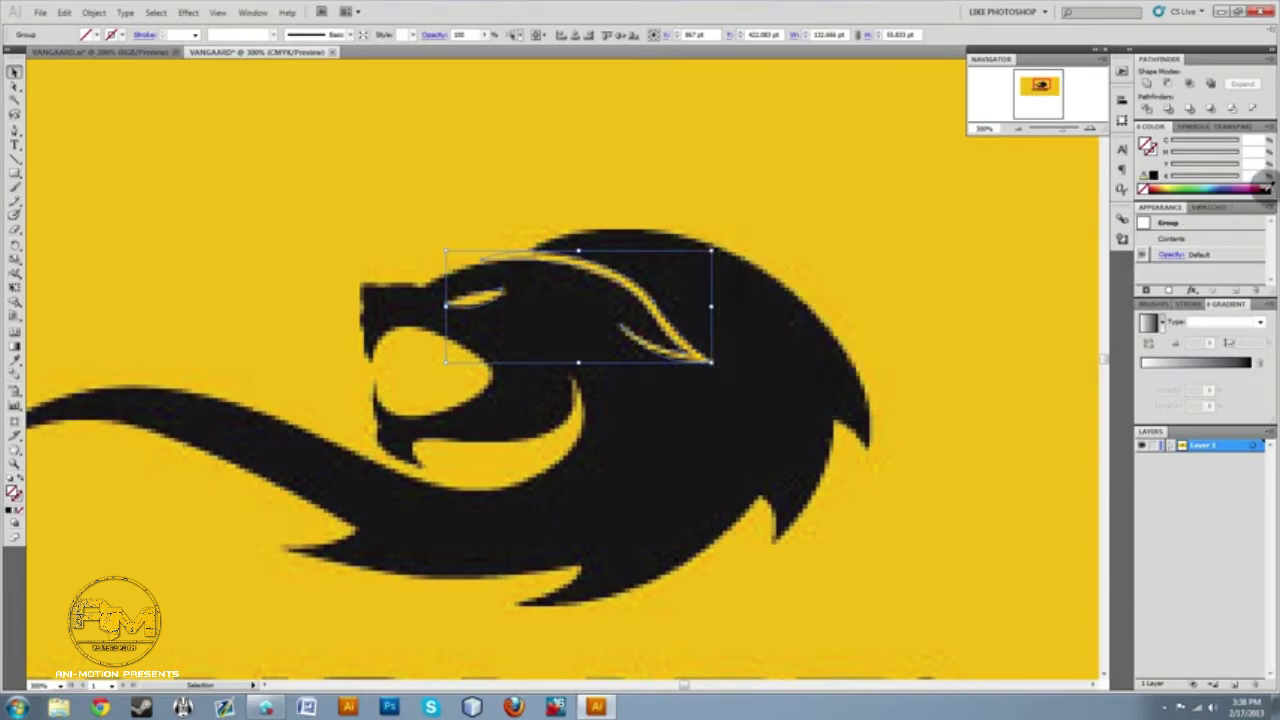
left_click(1176, 187)
left_click_drag(1174, 186, 1266, 189)
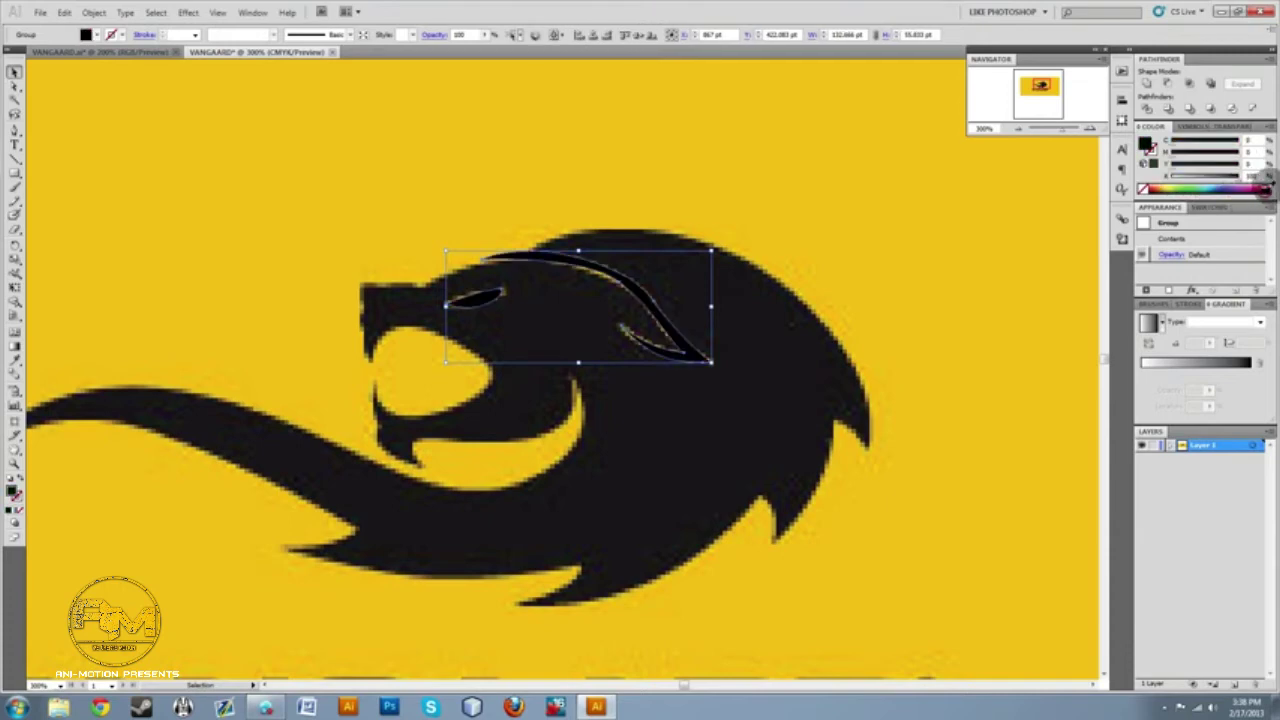
key("a")
left_click(449, 157)
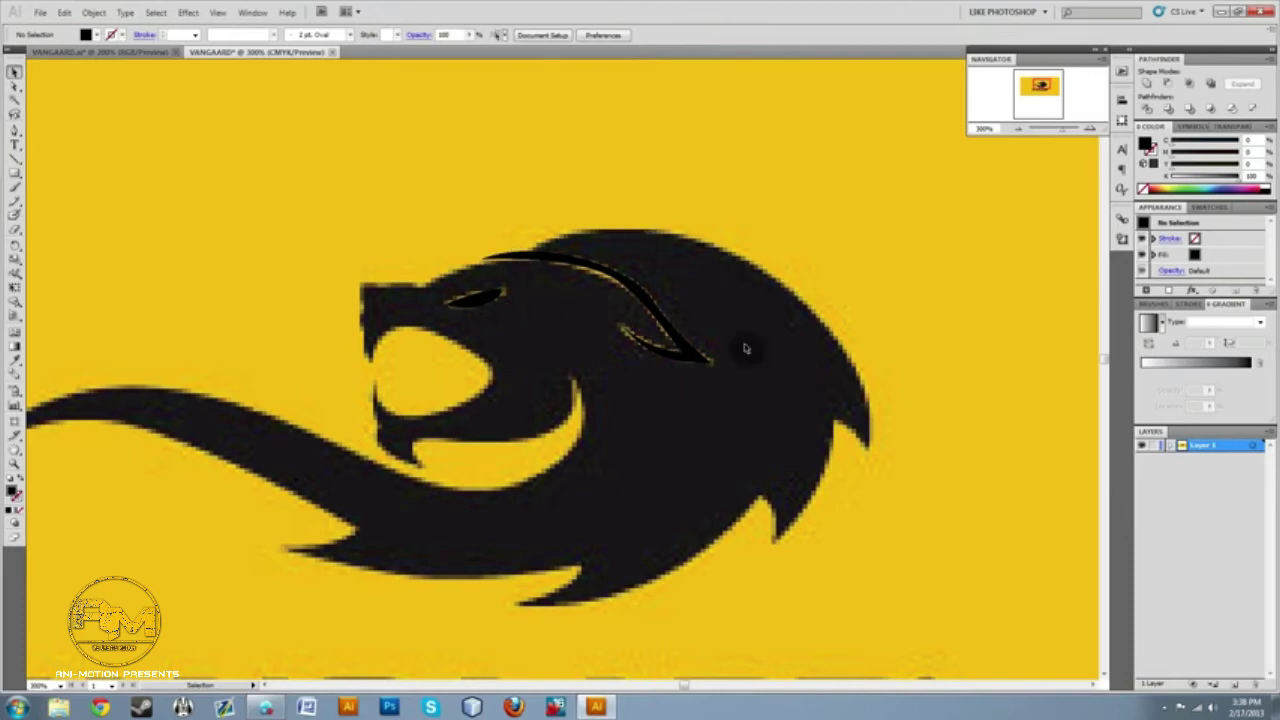
Fill the lion's main outline path with white and deselect it.
left_click(584, 414)
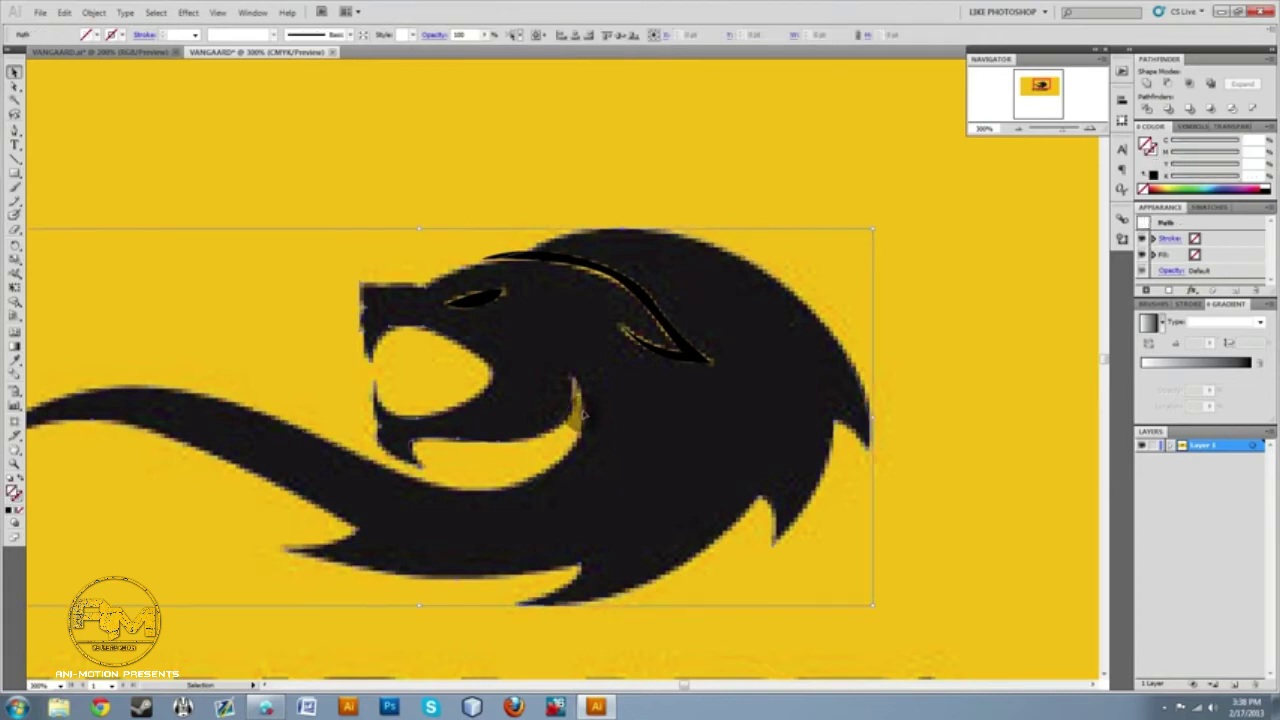
left_click(518, 182)
left_click(478, 265)
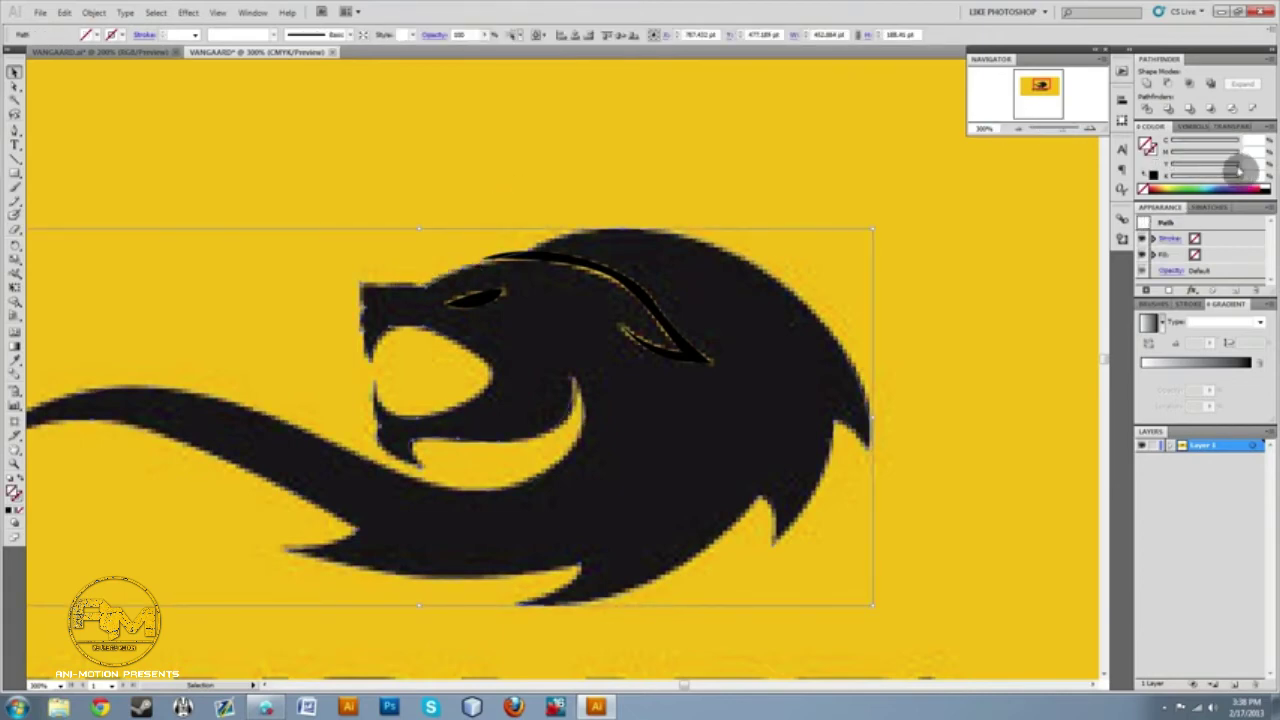
left_click(1265, 182)
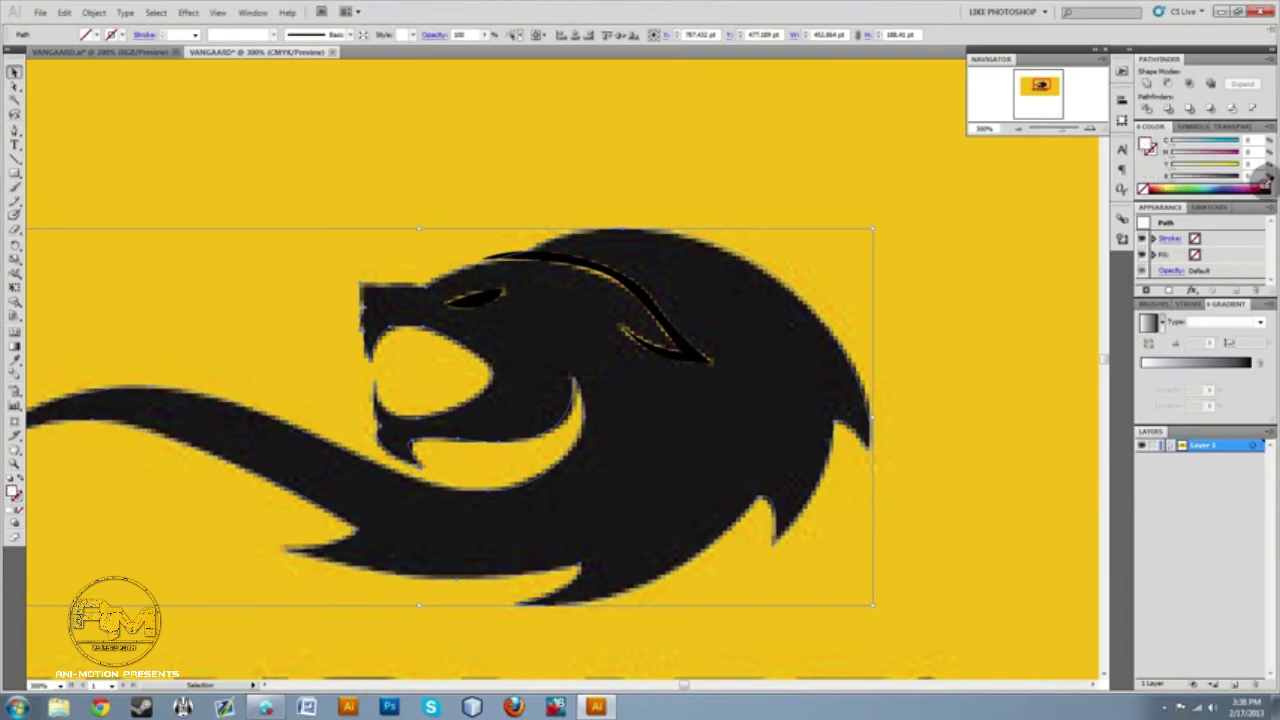
left_click(636, 180)
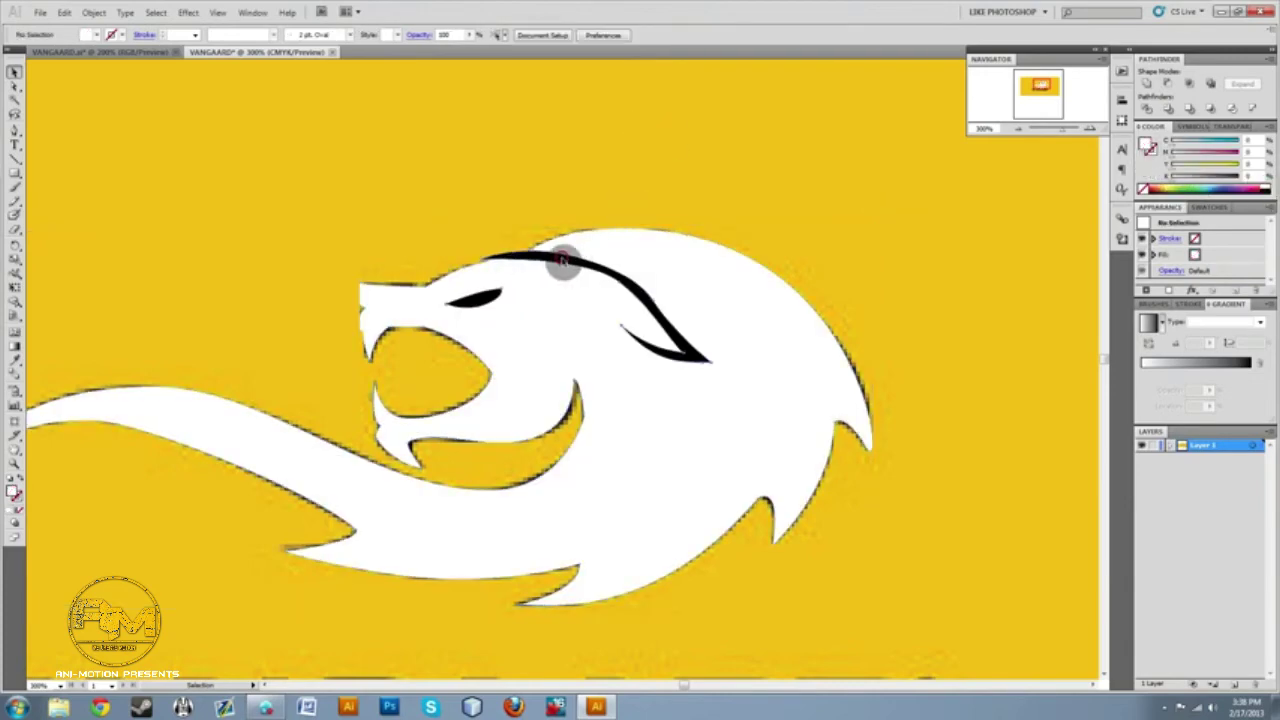
left_click(563, 260)
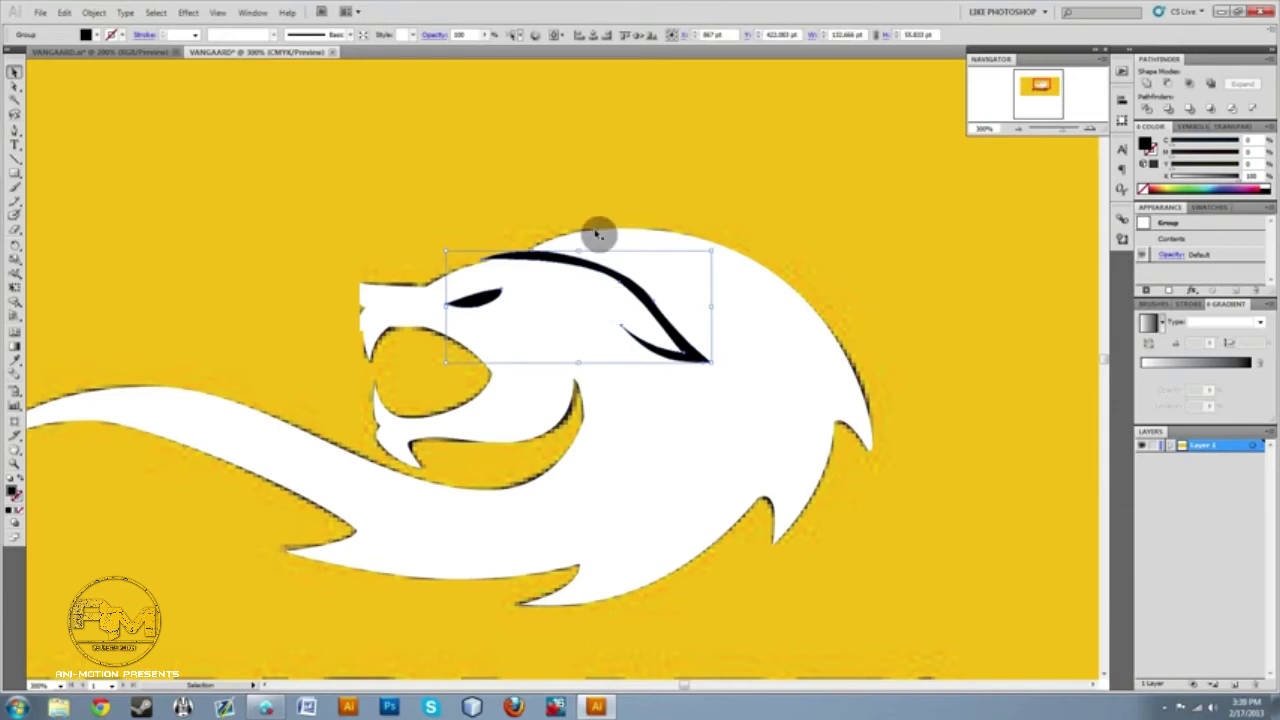
left_click(524, 158)
left_click(585, 265)
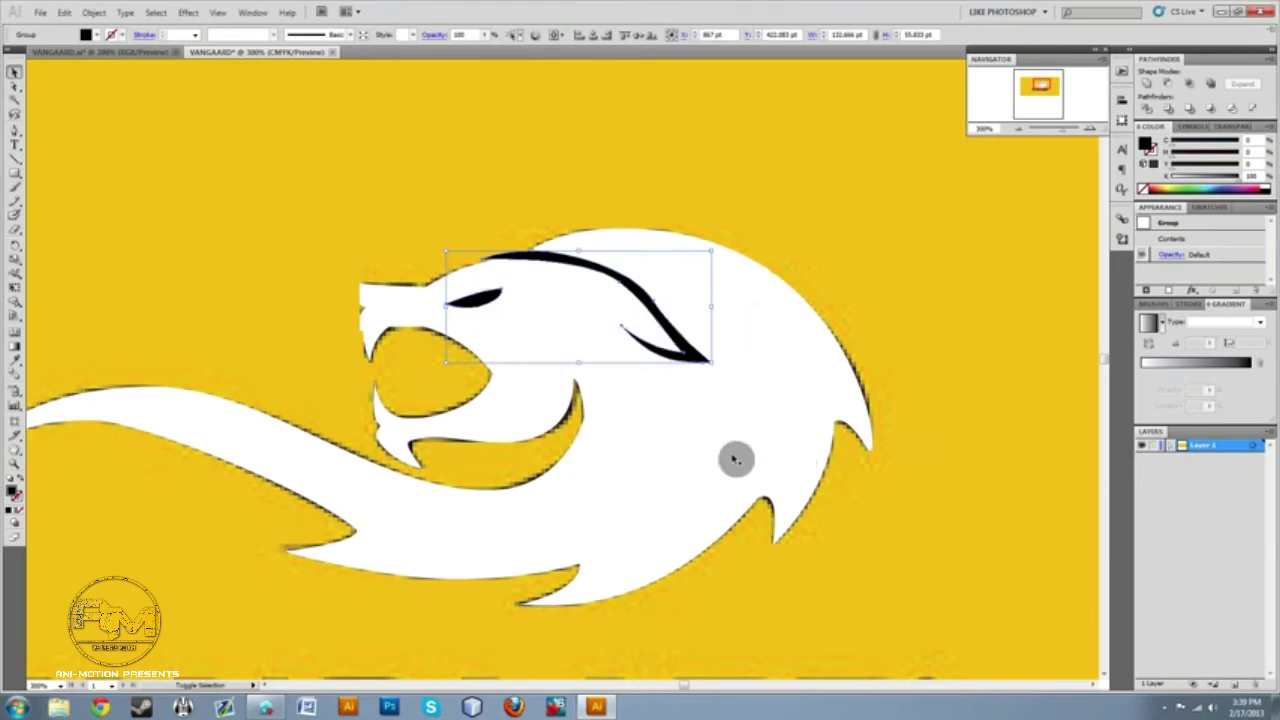
left_click(751, 426, "shift")
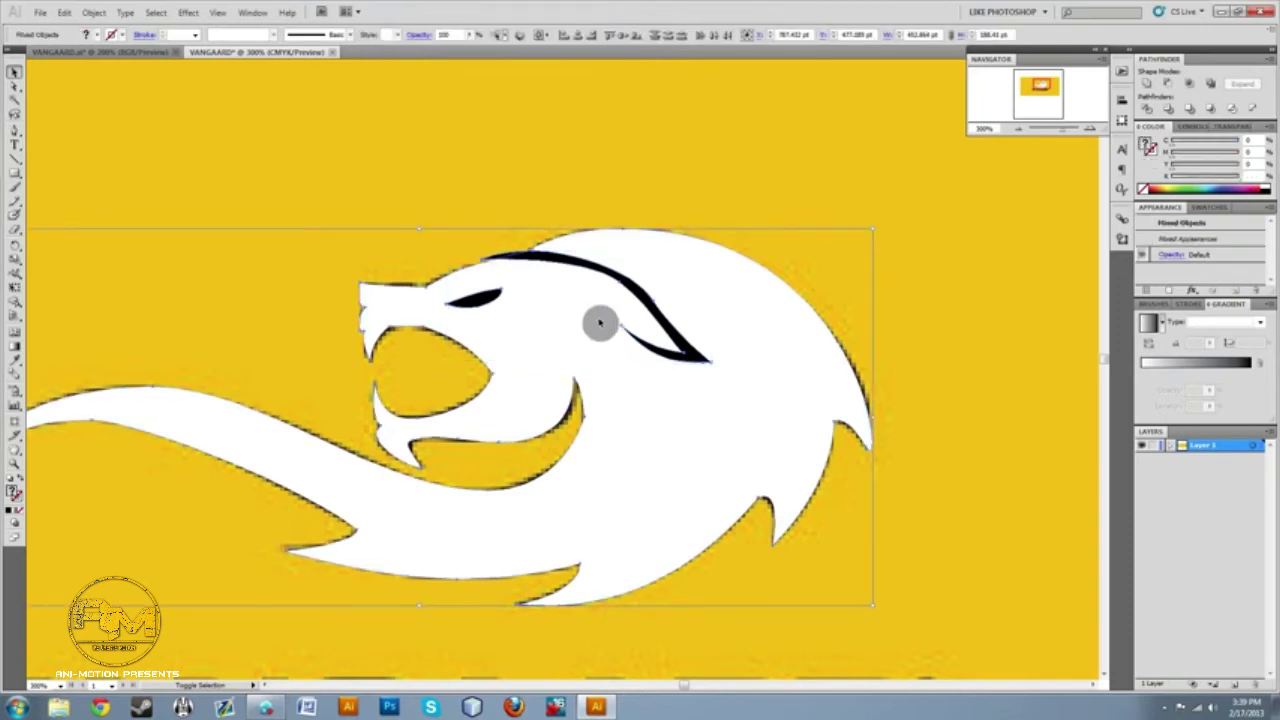
left_click(543, 236)
left_click(557, 263)
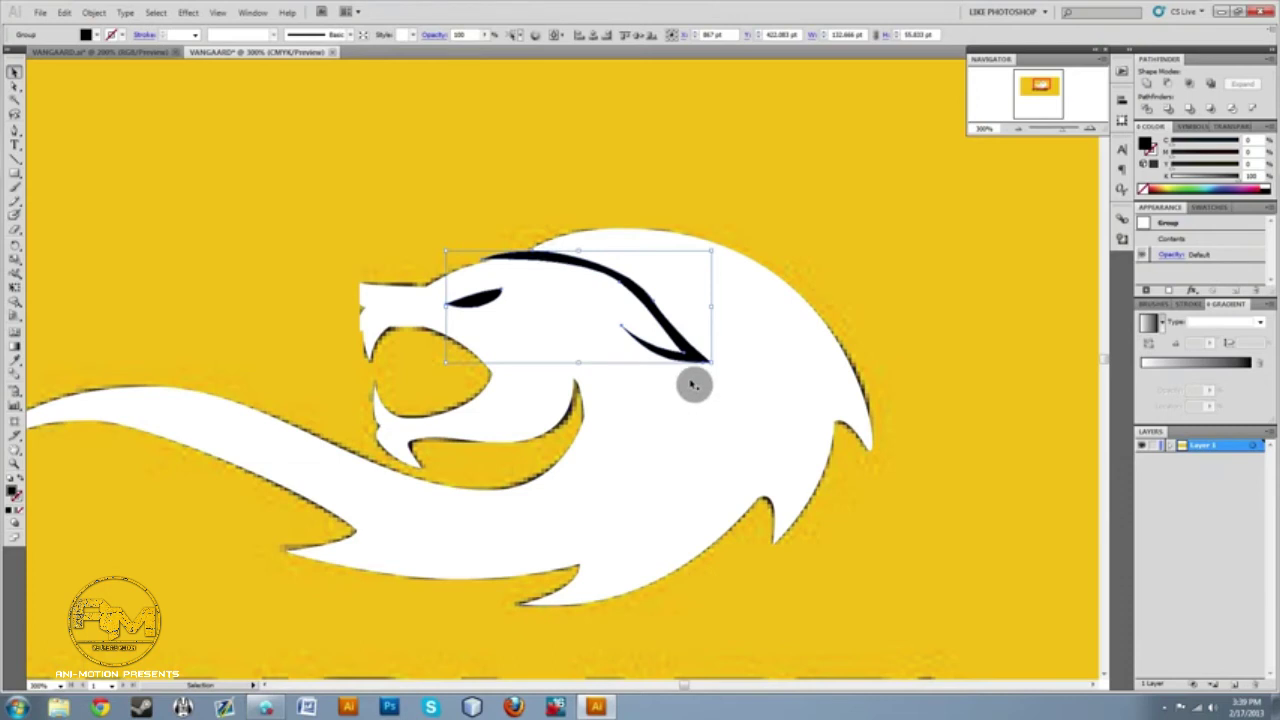
left_click(801, 427, "shift")
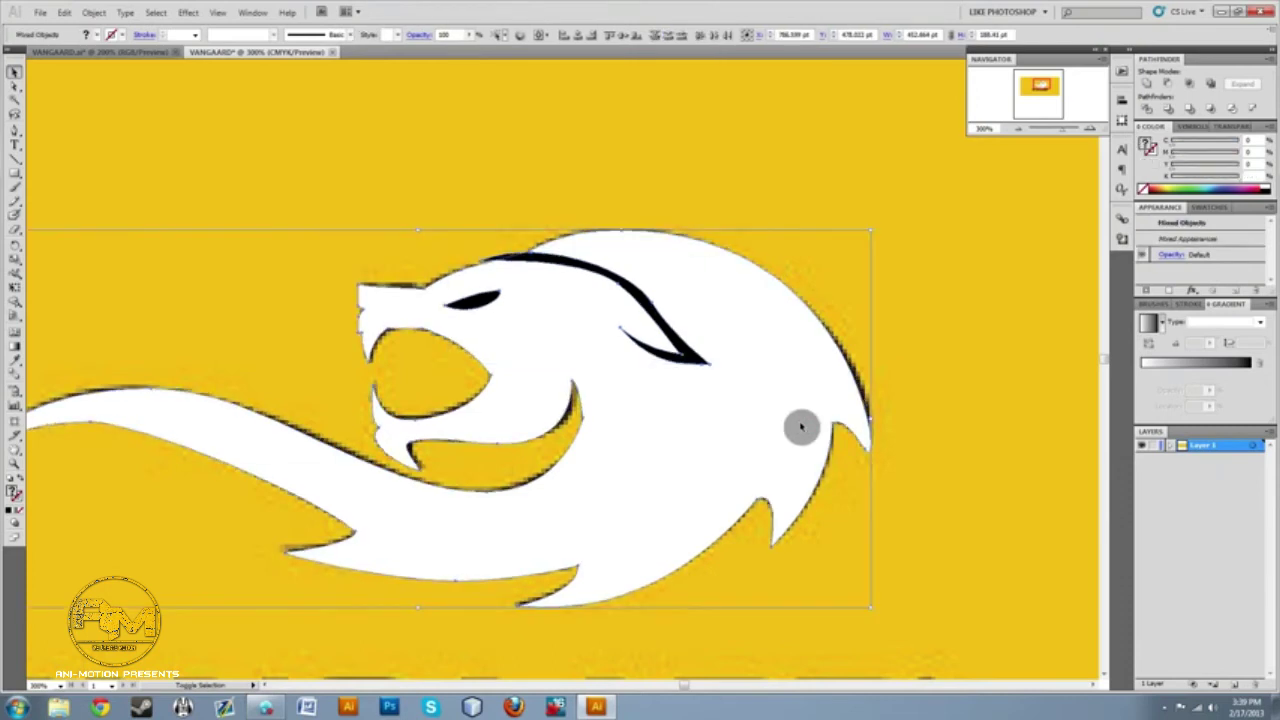
key("Up")
key("Right")
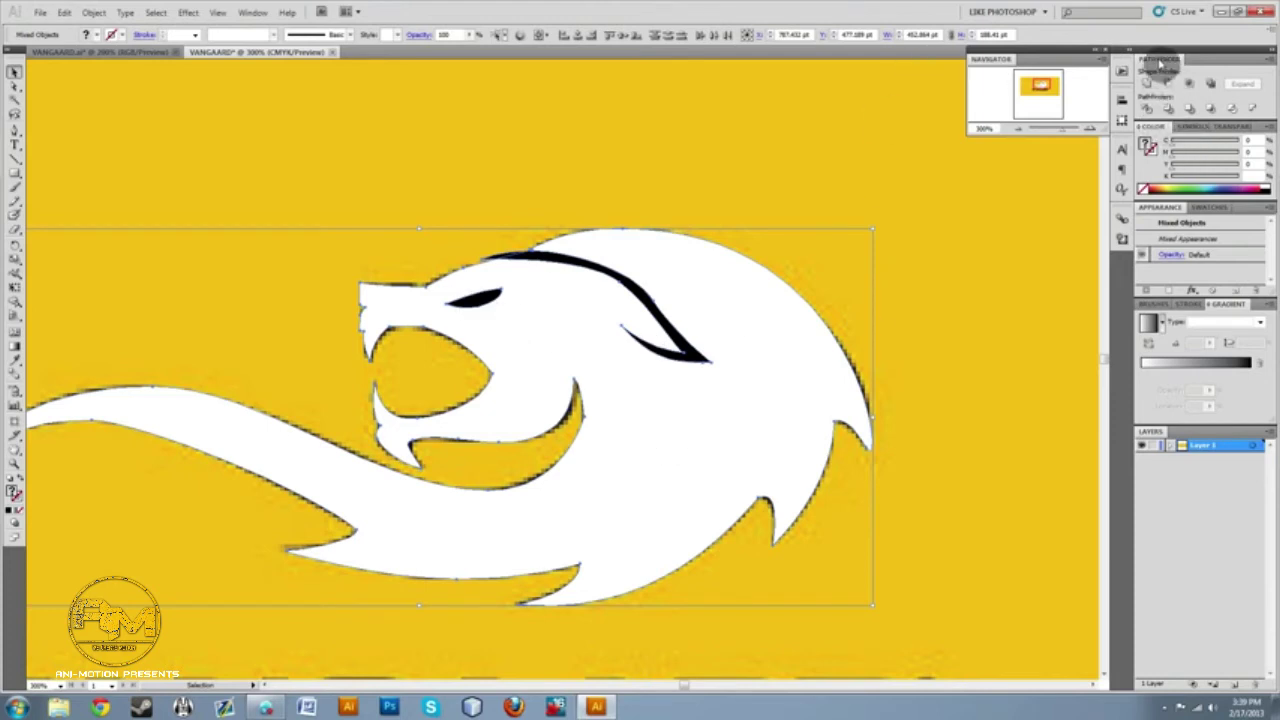
left_click(256, 14)
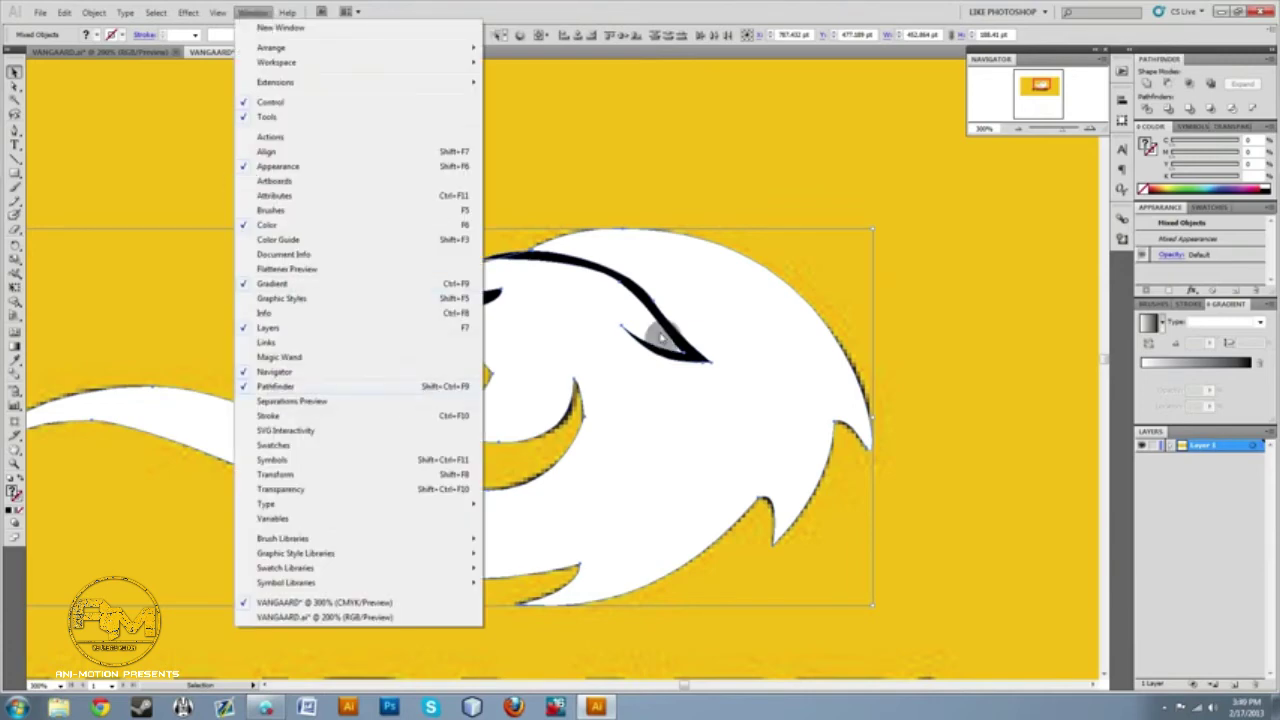
left_click(918, 281)
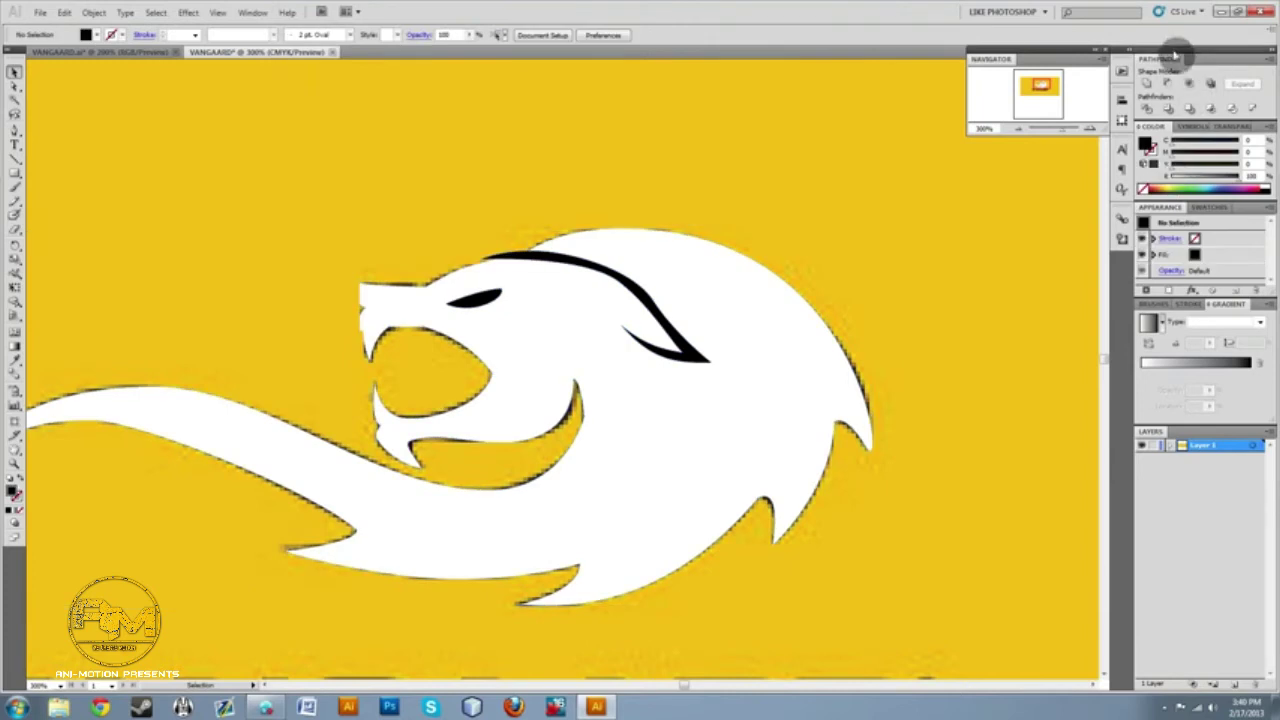
Select the eye-and-stripe group together with the white lion outline, split them with Pathfinder Divide, and deselect.
left_click_drag(843, 117, 418, 630)
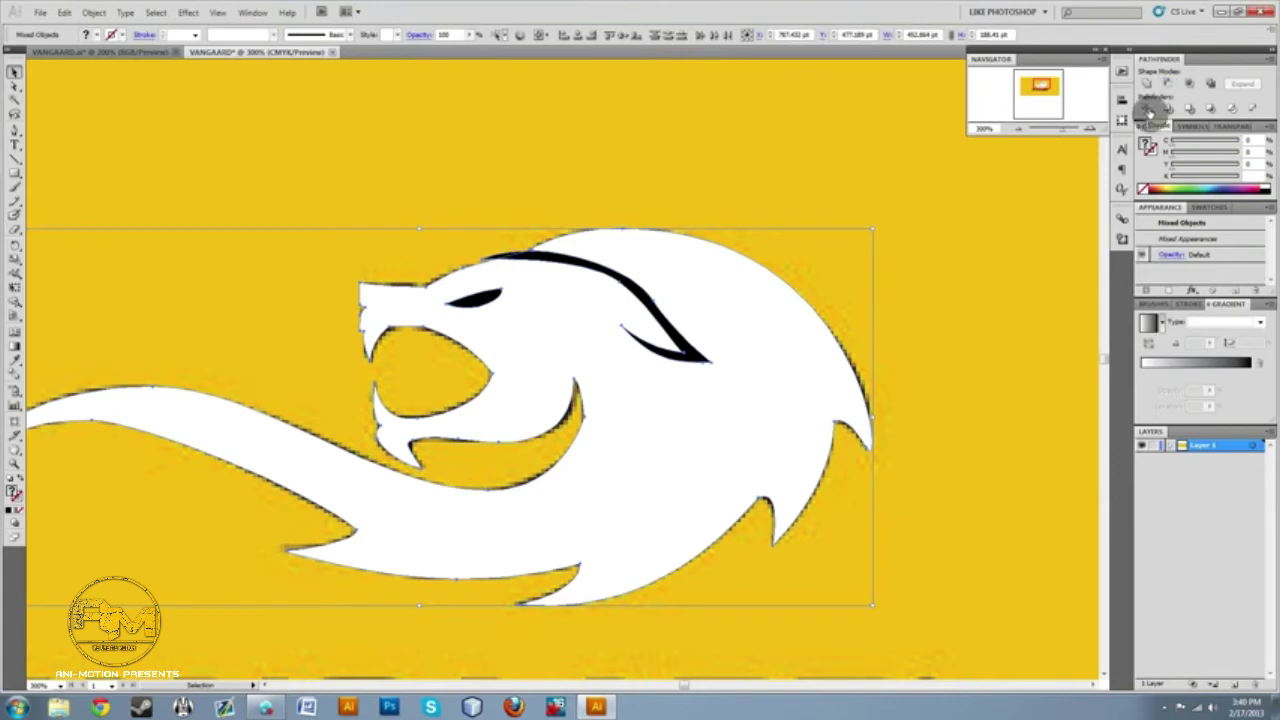
left_click(603, 228)
left_click(491, 295)
left_click(491, 296, "shift")
left_click(493, 297)
left_click(729, 319, "shift")
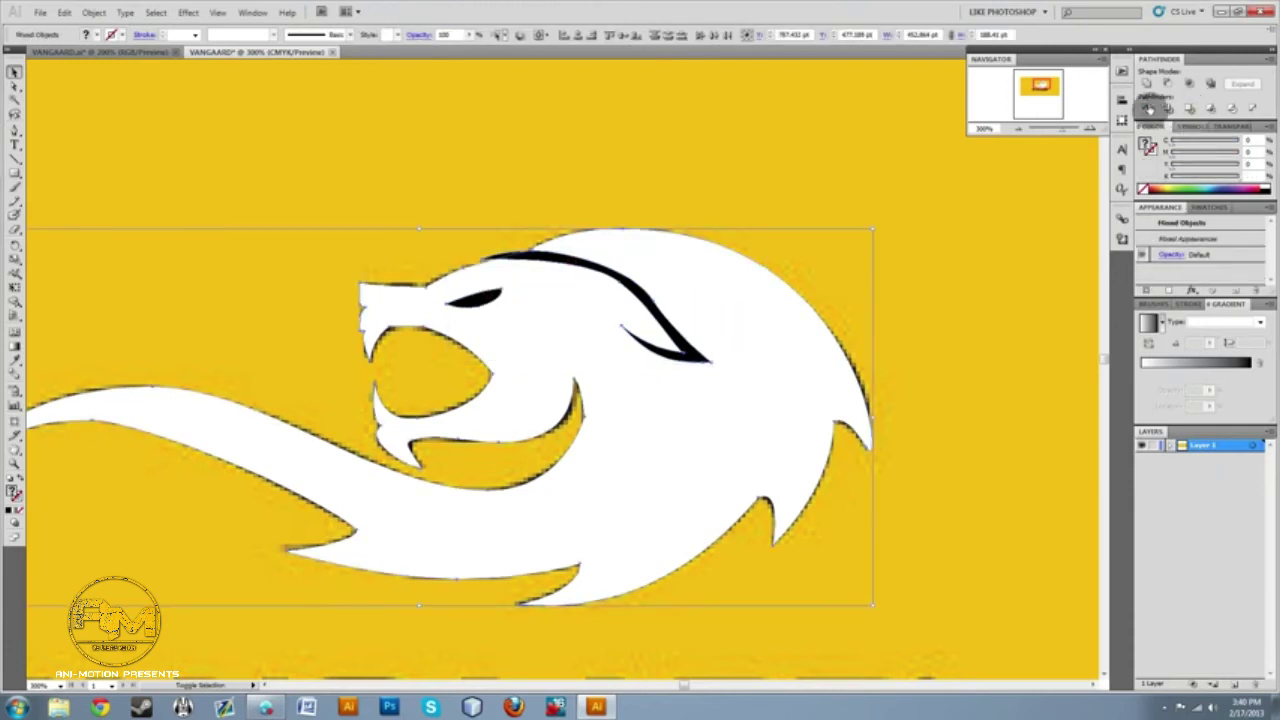
left_click(1148, 107)
left_click(689, 151)
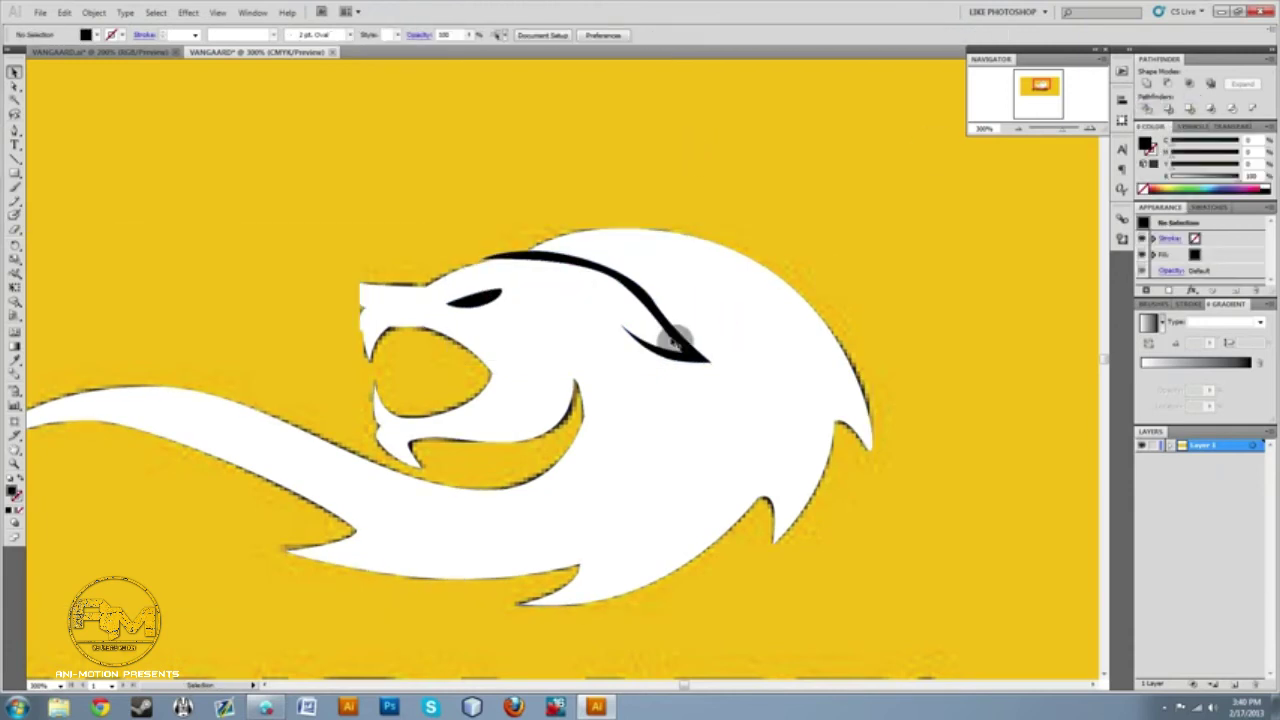
Select the divided black stripe, leftover brow sliver and eye pieces individually and delete them from the white lion.
left_click(14, 86)
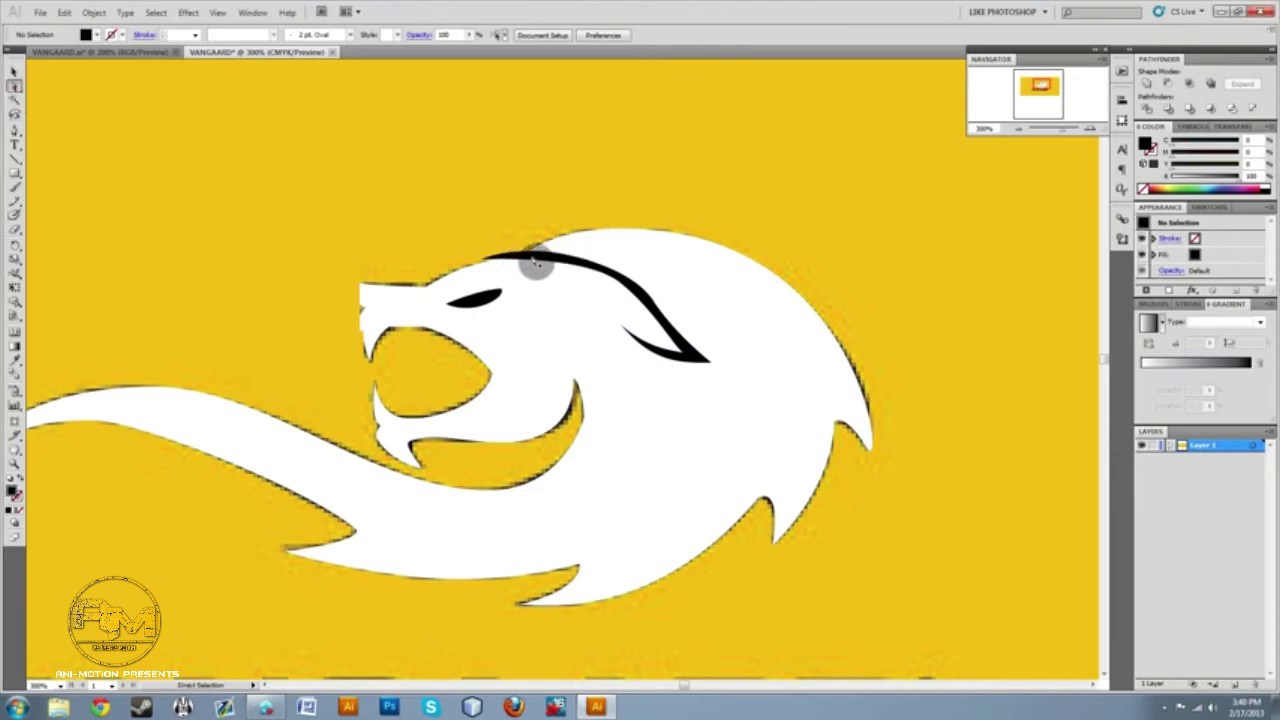
left_click(532, 259)
left_click(454, 226)
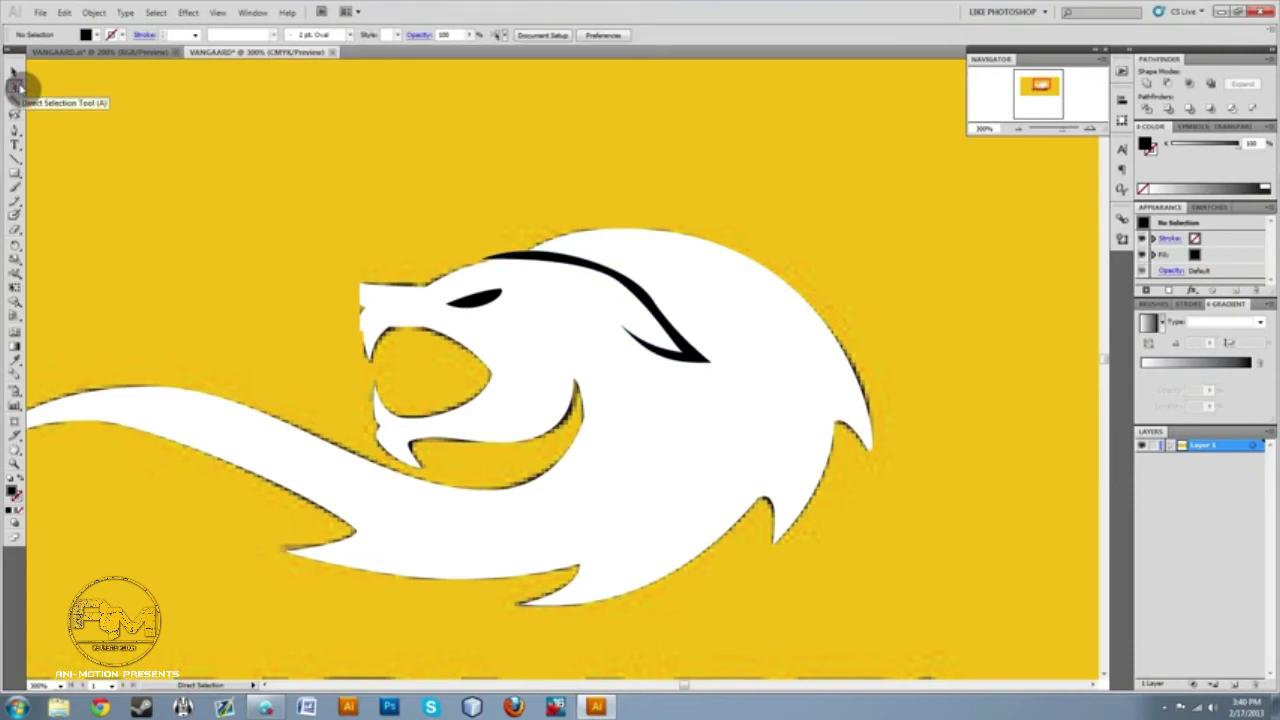
left_click(13, 86)
left_click(562, 257)
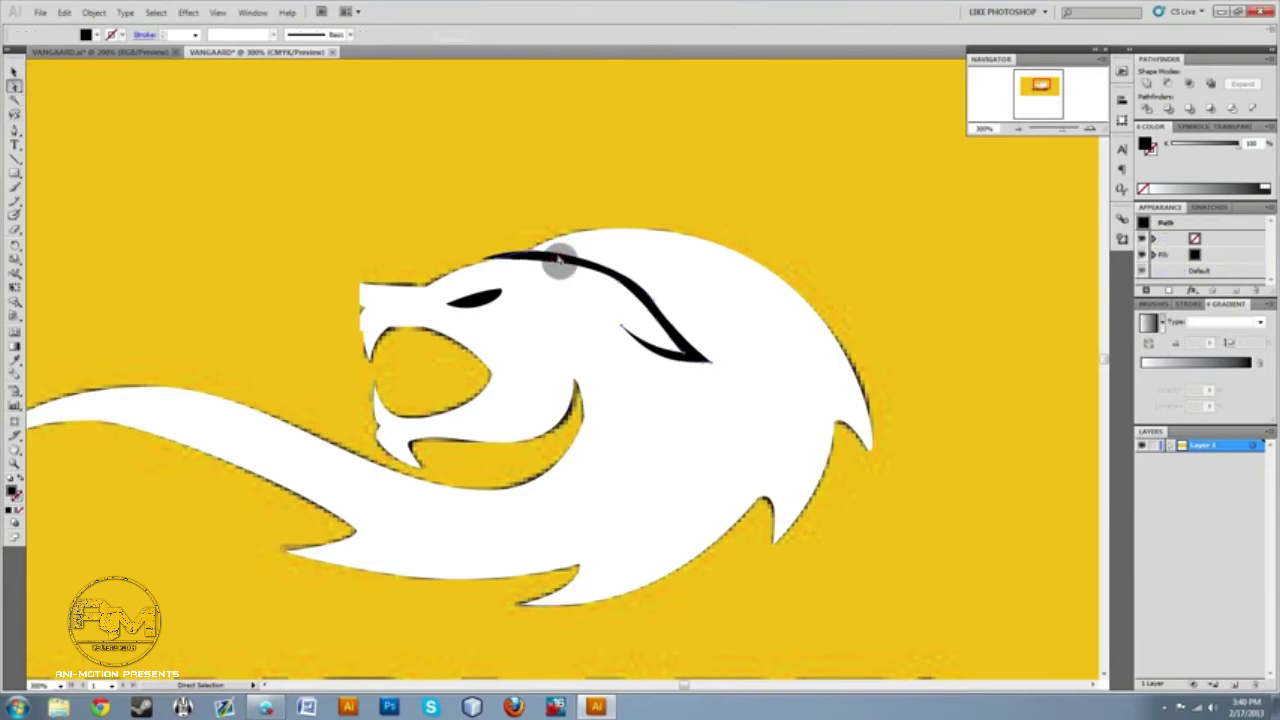
key("Delete")
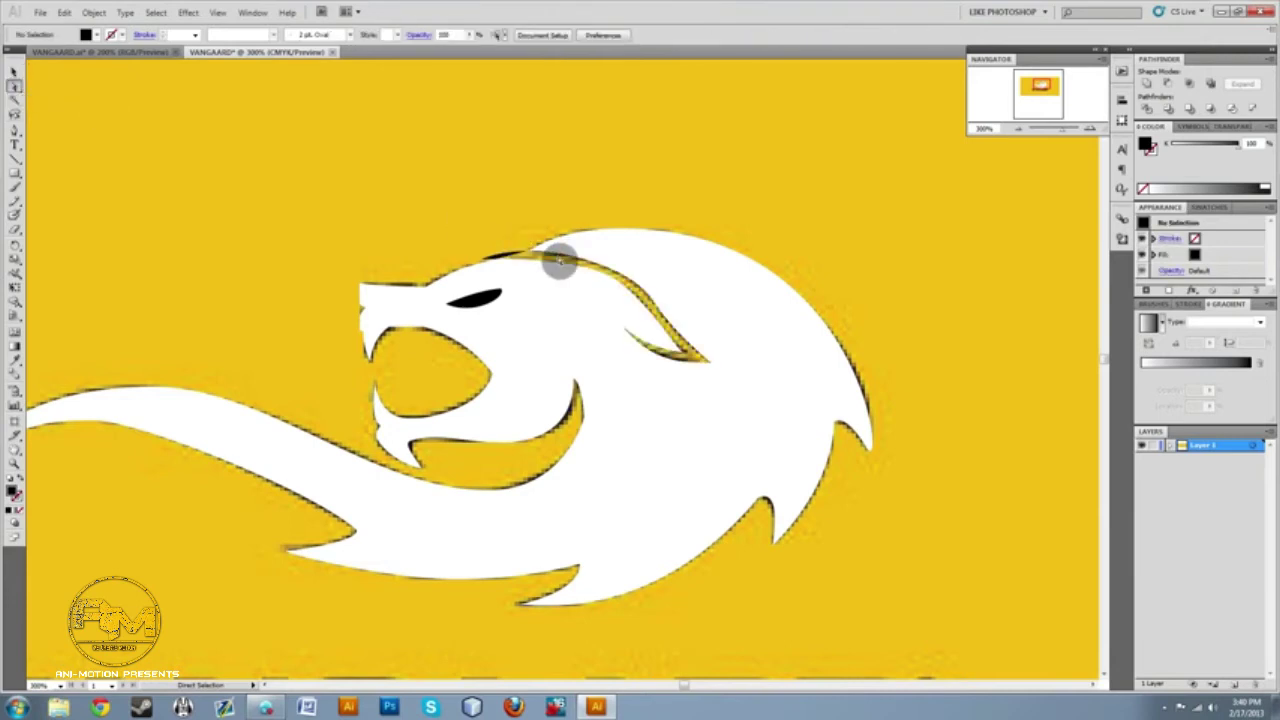
left_click(499, 279)
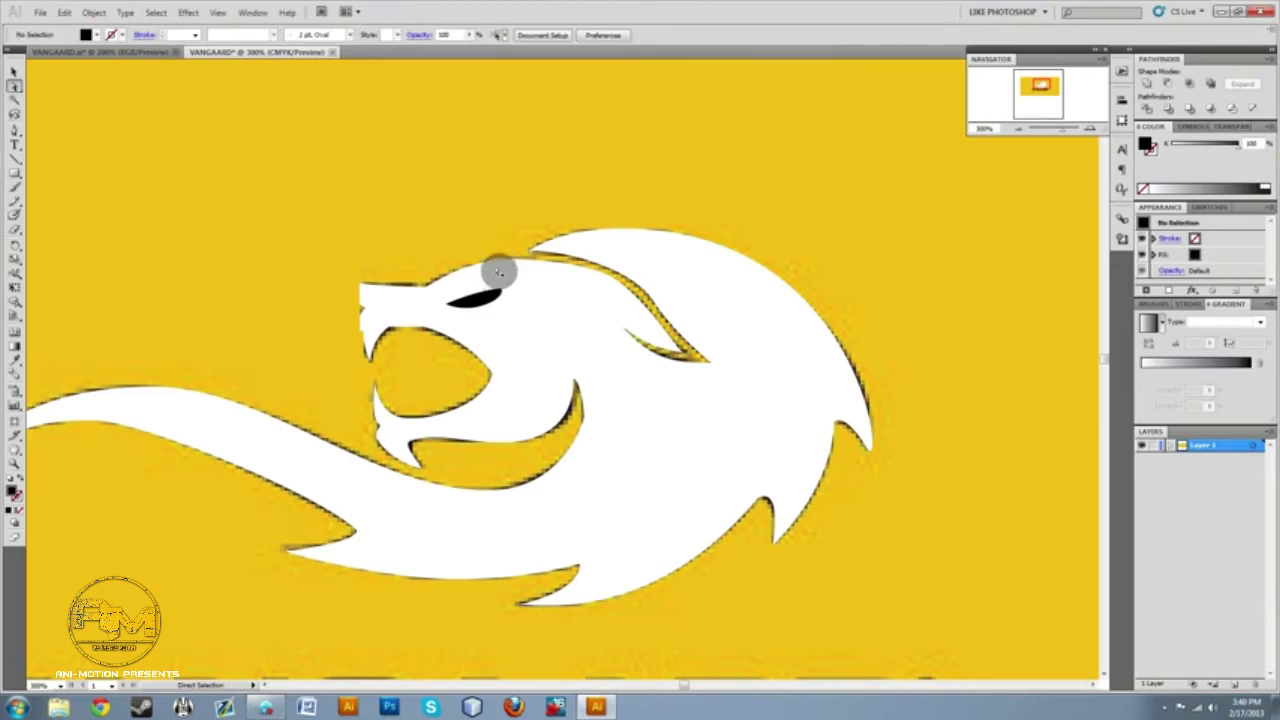
key("Delete")
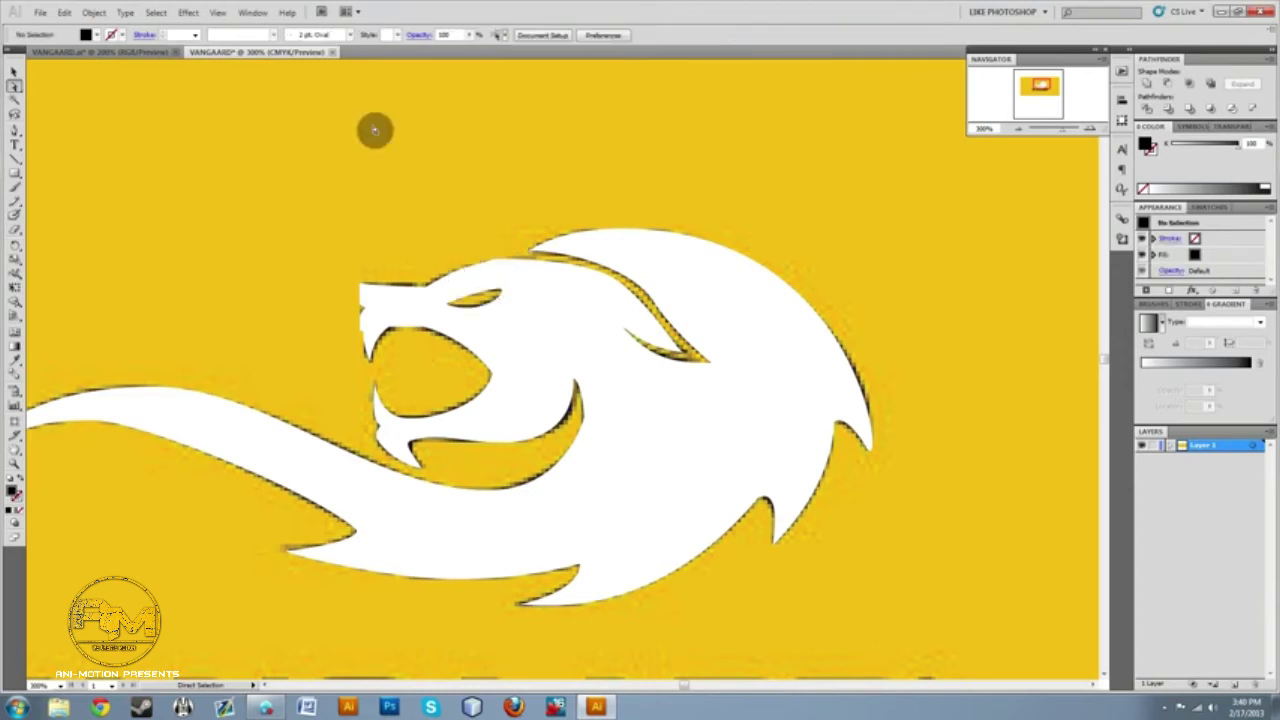
Move the white lion off the black source lion to the right side of the yellow image and deselect it.
left_click(590, 350)
left_click(365, 170)
left_click(746, 474)
left_click(920, 506)
left_click(691, 437)
left_click_drag(692, 440, 638, 265)
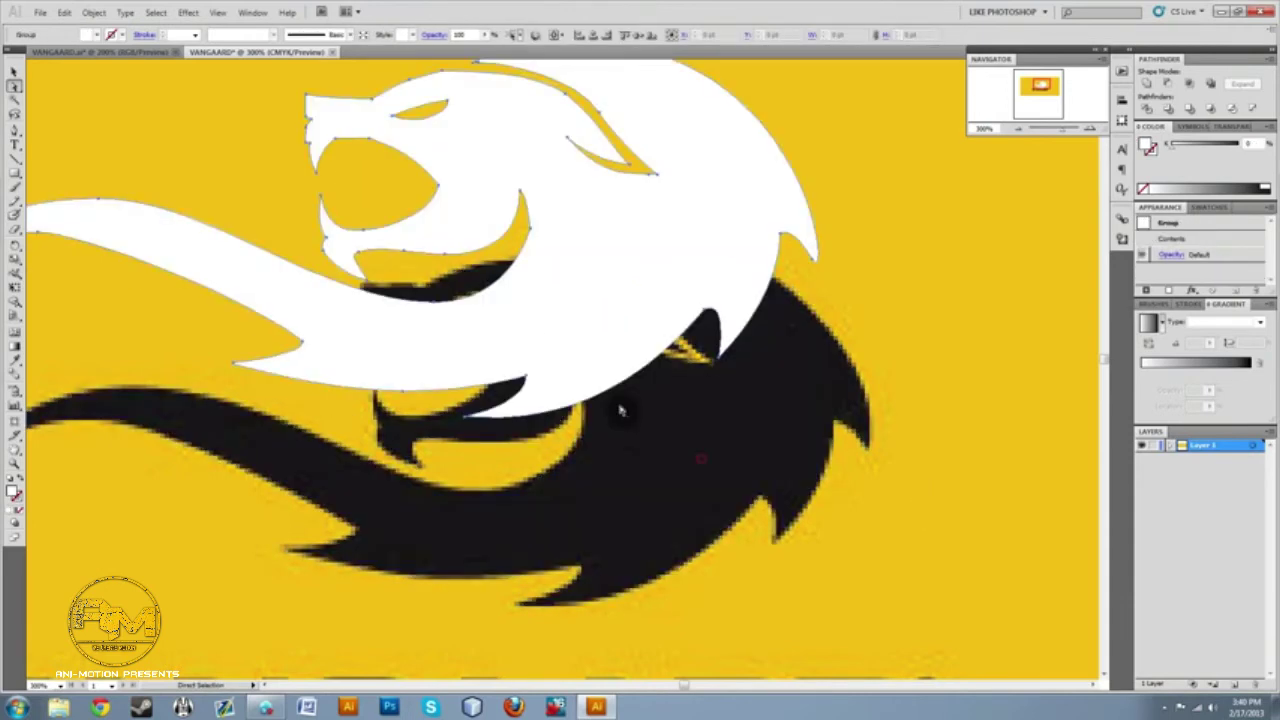
scroll(628, 425, "down", 5)
scroll(620, 422, "up", 2)
left_click_drag(620, 391, 877, 489)
left_click(697, 660)
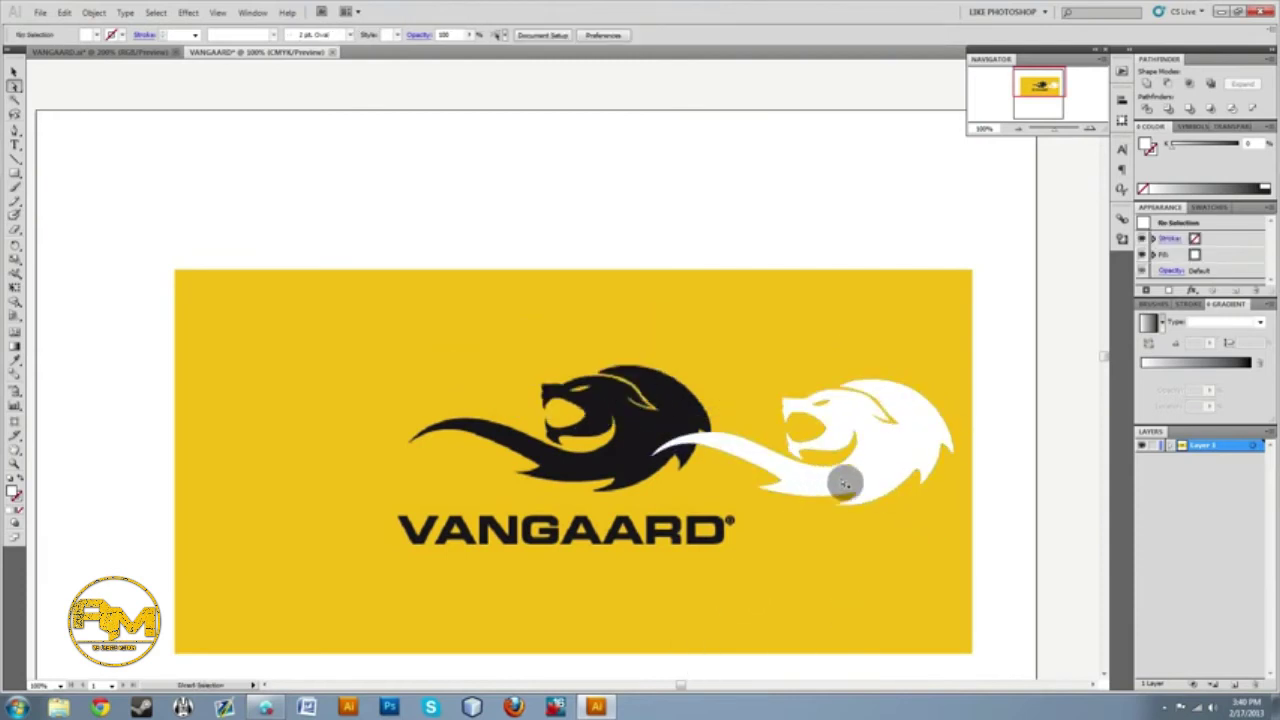
Scale the white lion group up to about 1117 by 465 pt.
left_click(852, 472)
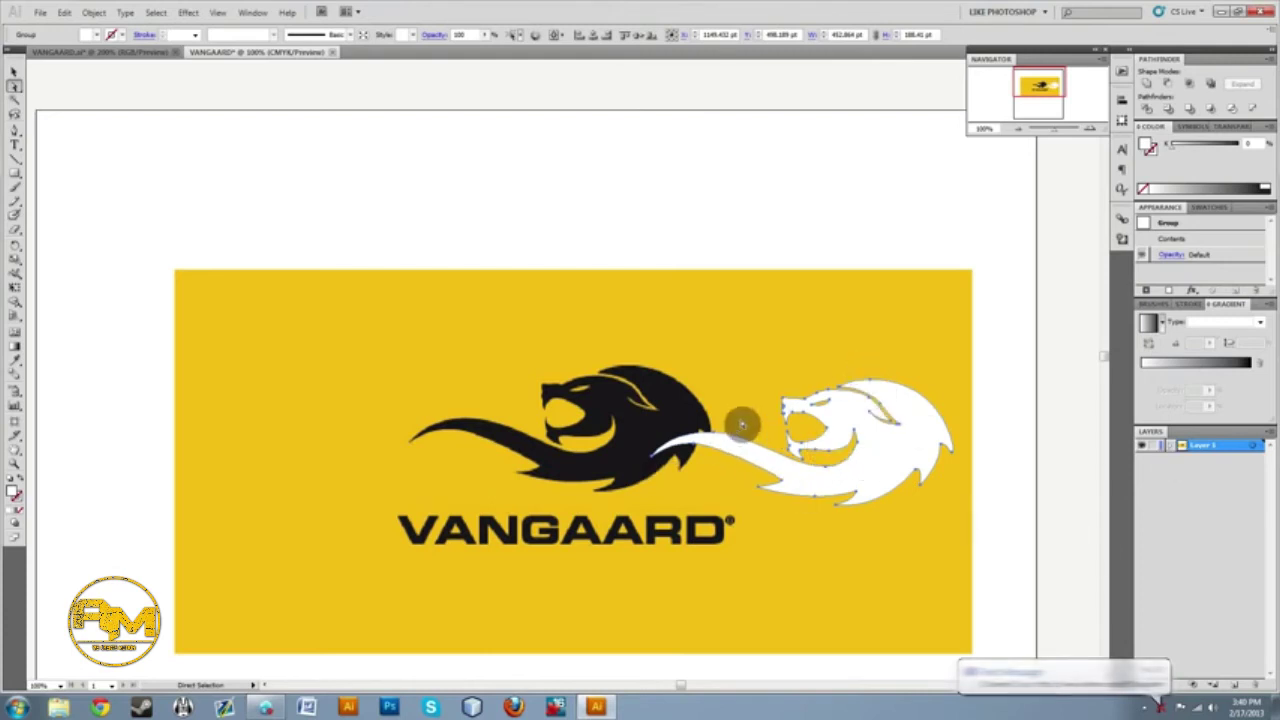
left_click(17, 70)
left_click_drag(650, 375, 209, 317)
scroll(314, 423, "down", 5)
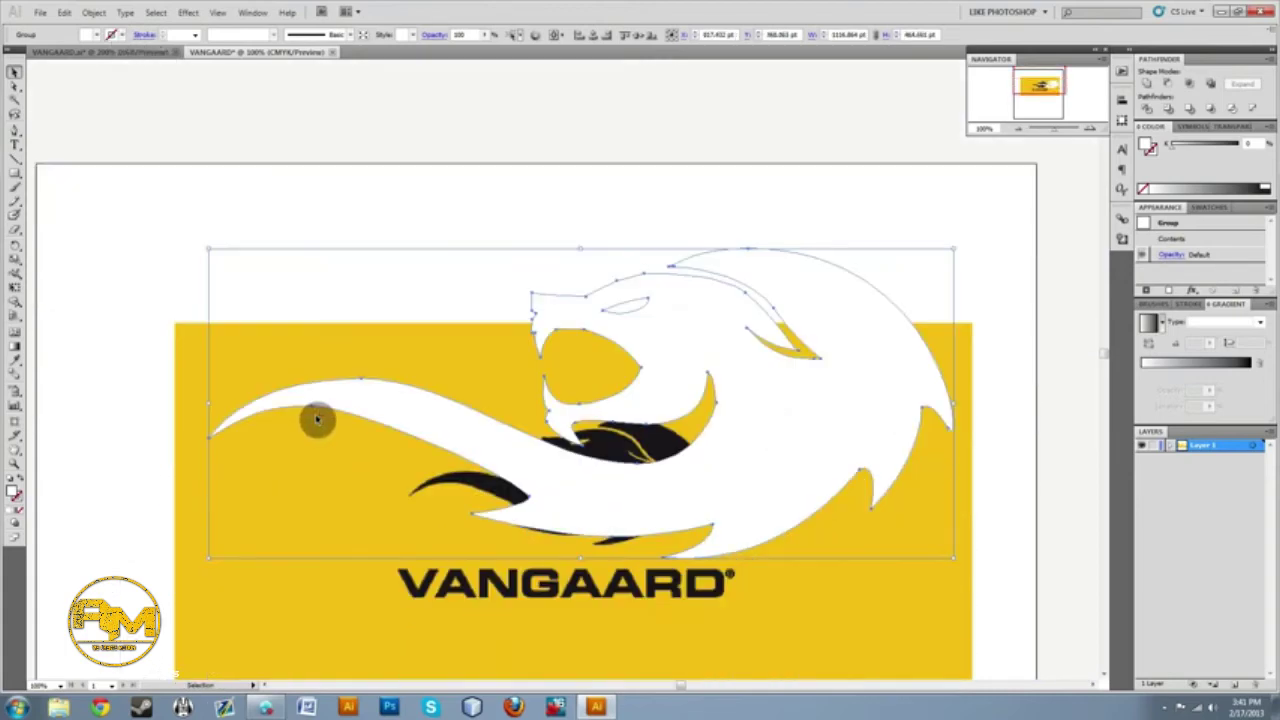
Fill the enlarged lion group with black (K 100) and deselect it.
scroll(316, 420, "down", 2)
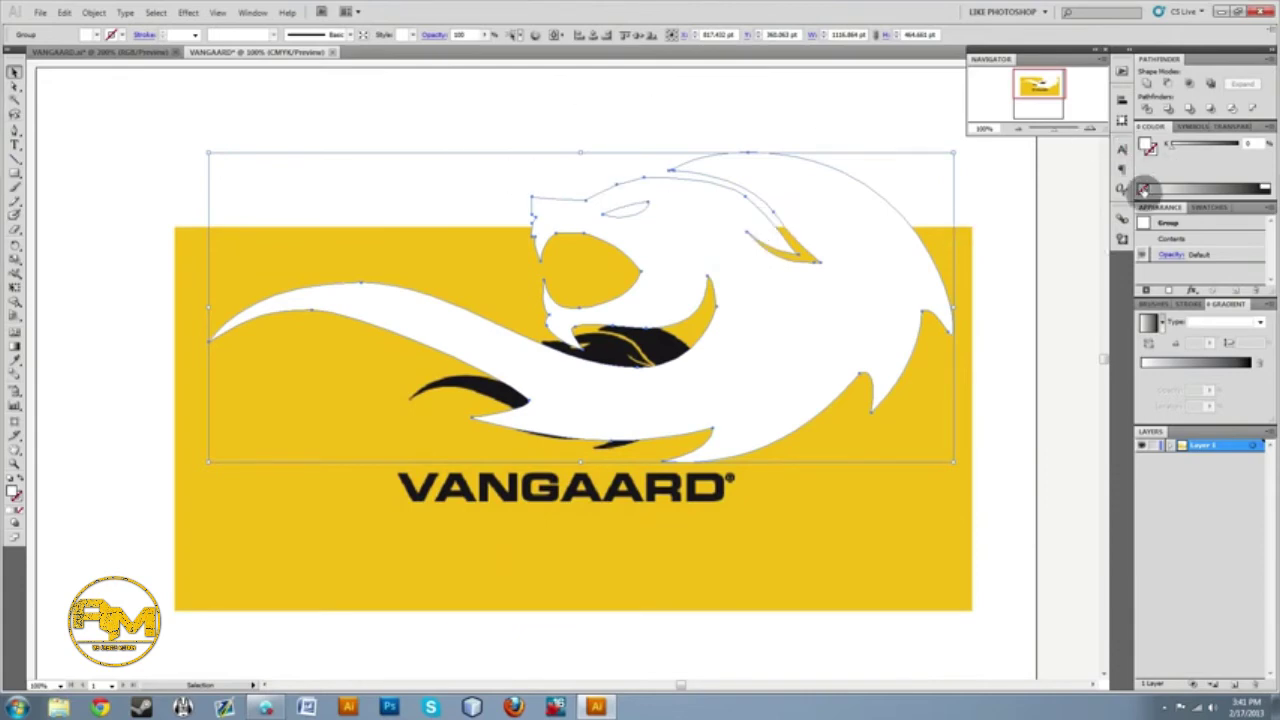
left_click(803, 207)
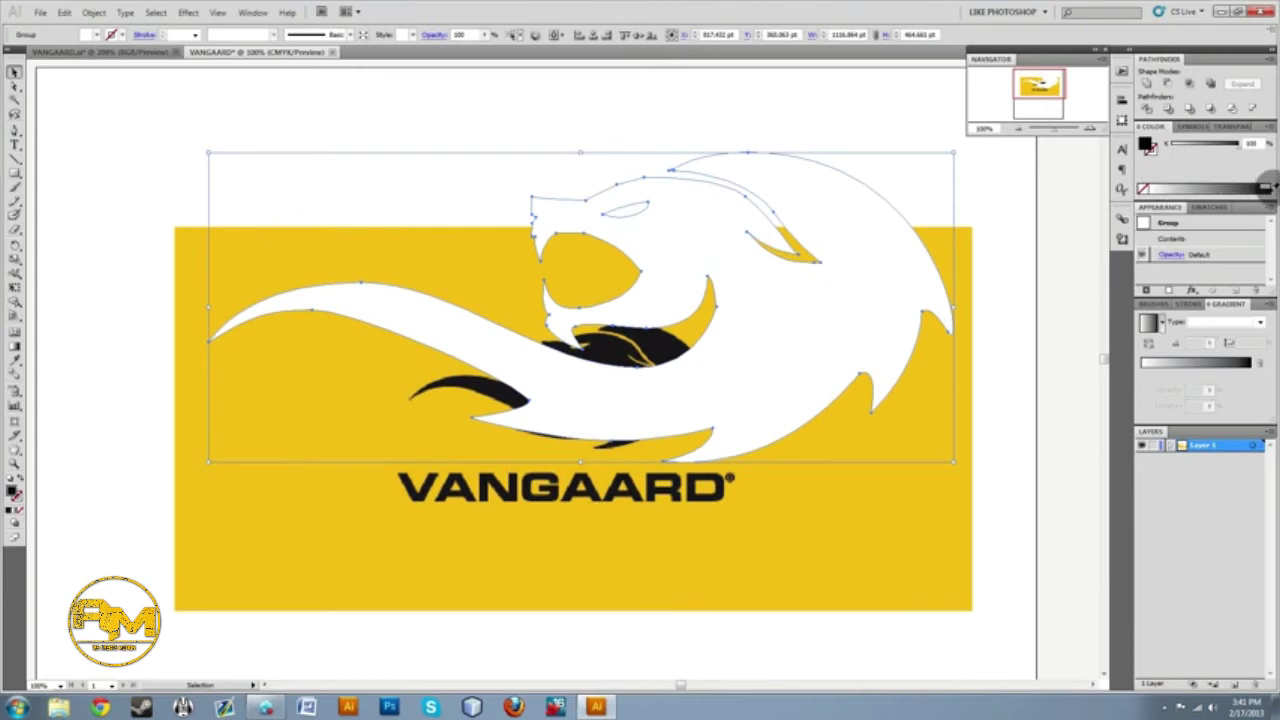
left_click(1265, 188)
left_click(672, 156)
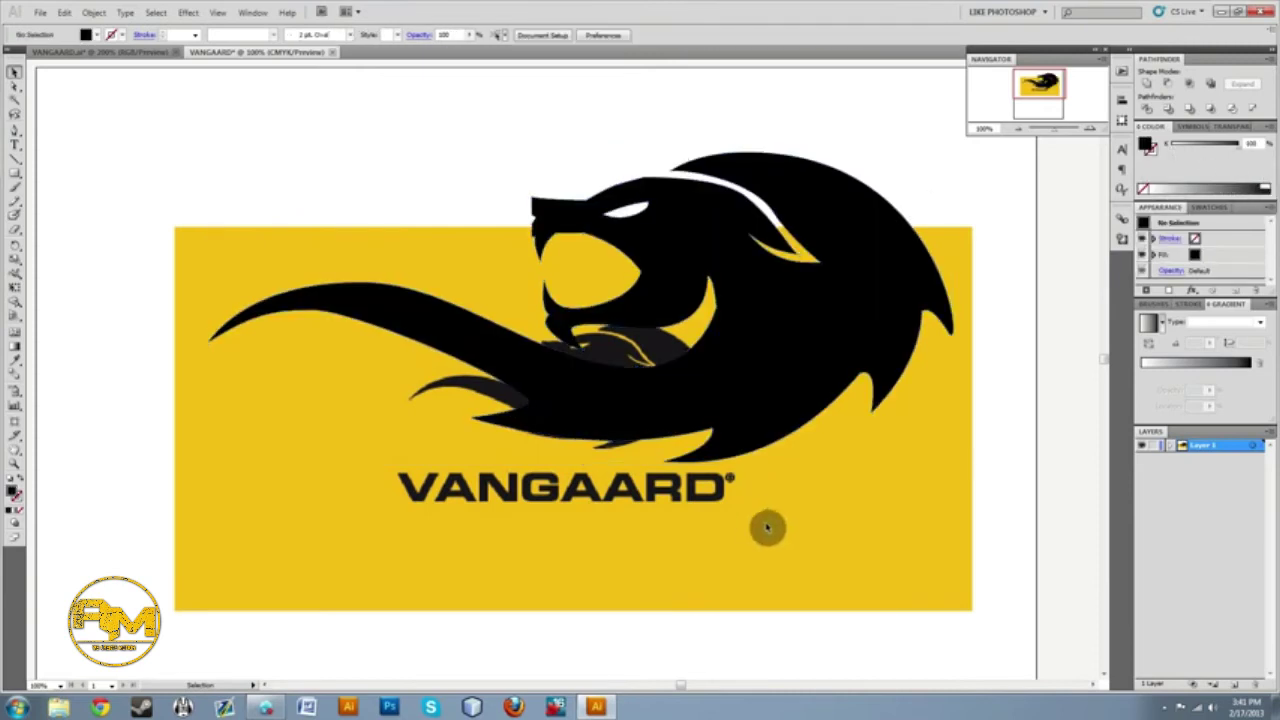
Move the black lion below the yellow image onto the blank white part of the artboard and deselect it.
left_click(690, 430)
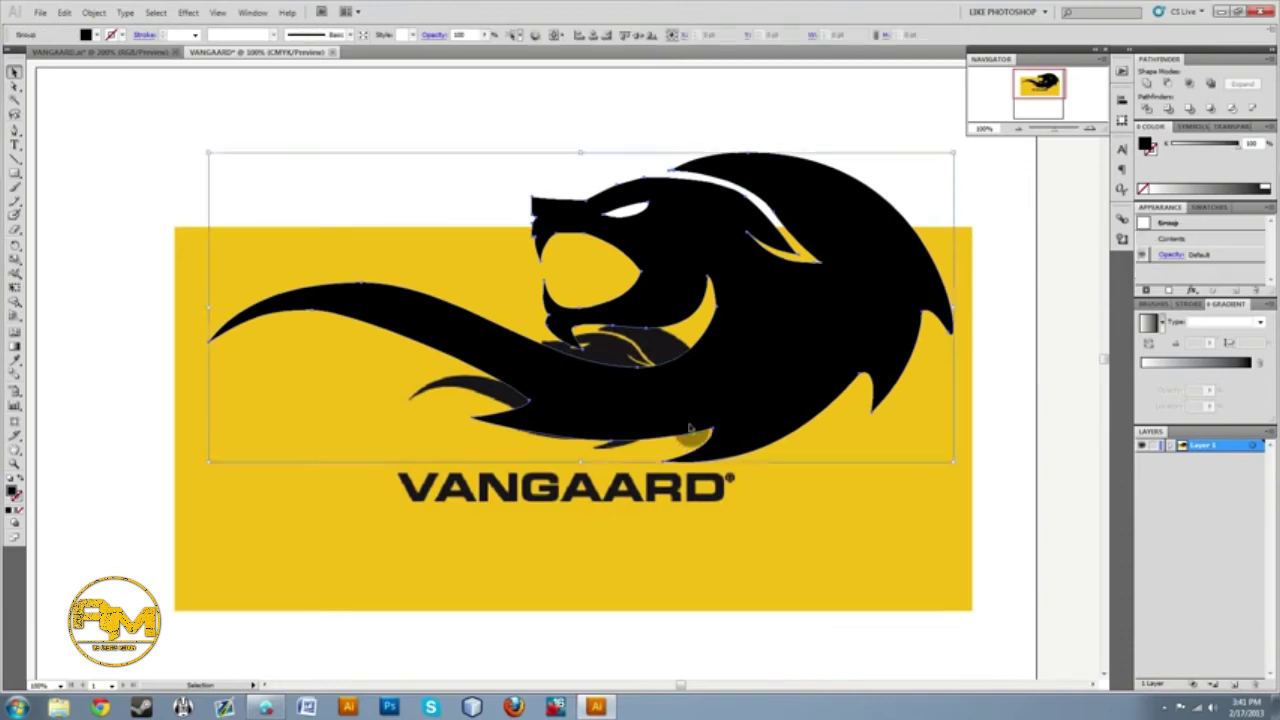
scroll(700, 400, "down", 2)
left_click_drag(766, 227, 692, 670)
scroll(712, 498, "down", 2)
left_click_drag(711, 523, 711, 546)
left_click(703, 314)
scroll(662, 438, "down", 2)
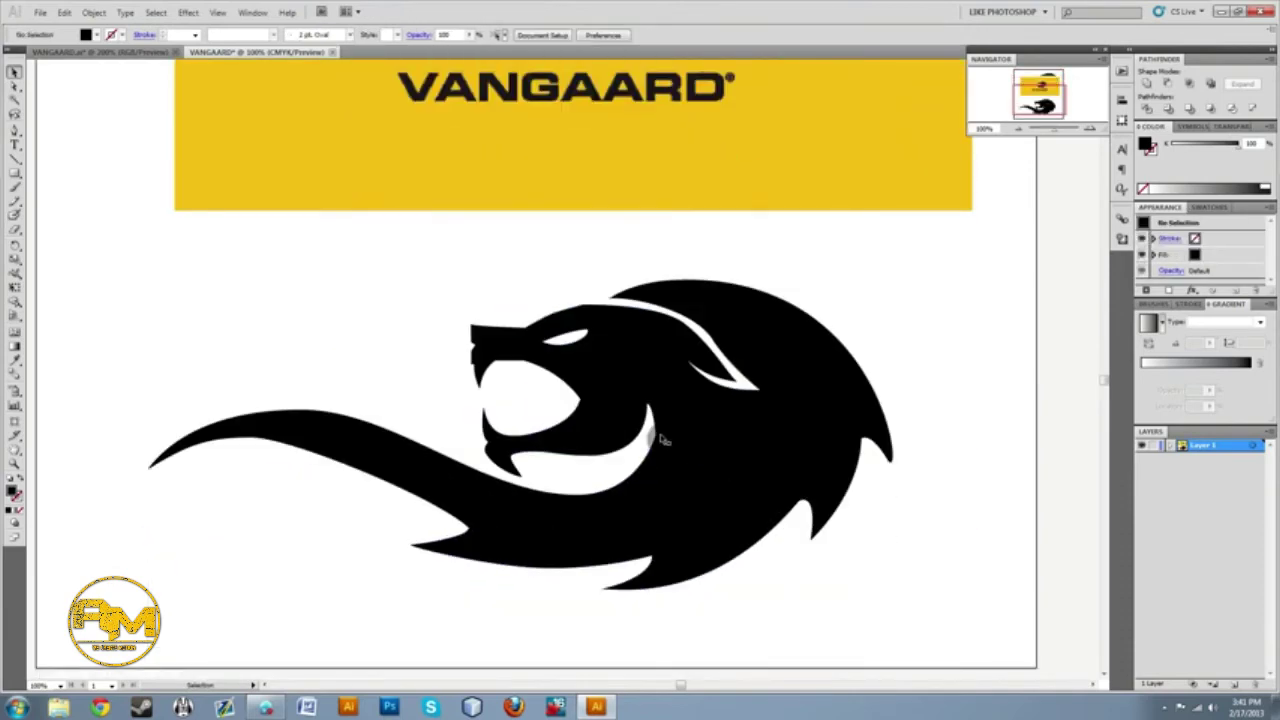
scroll(662, 439, "down", 1)
left_click_drag(690, 462, 684, 446)
left_click(945, 452)
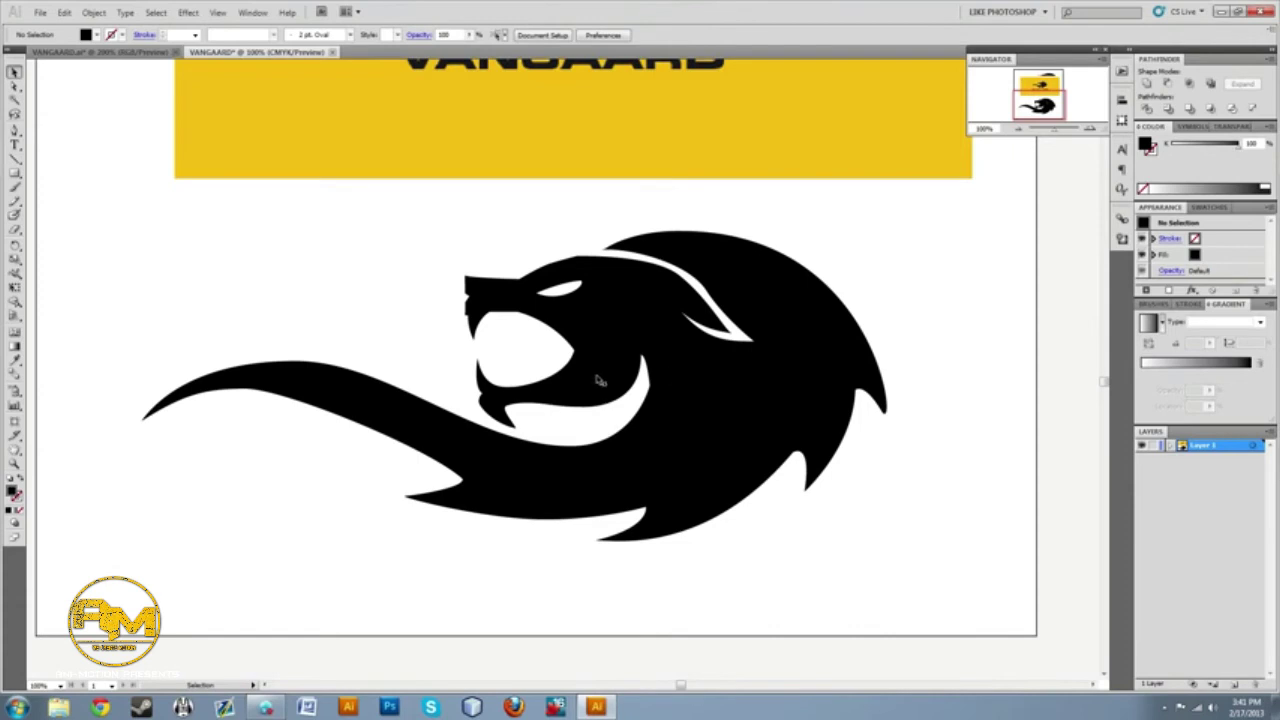
Round the lower front corner of the upper lip, just ahead of the fang, by converting its anchor point to a smooth point.
scroll(482, 404, "up", 3)
scroll(495, 168, "up", 3)
scroll(438, 305, "up", 7)
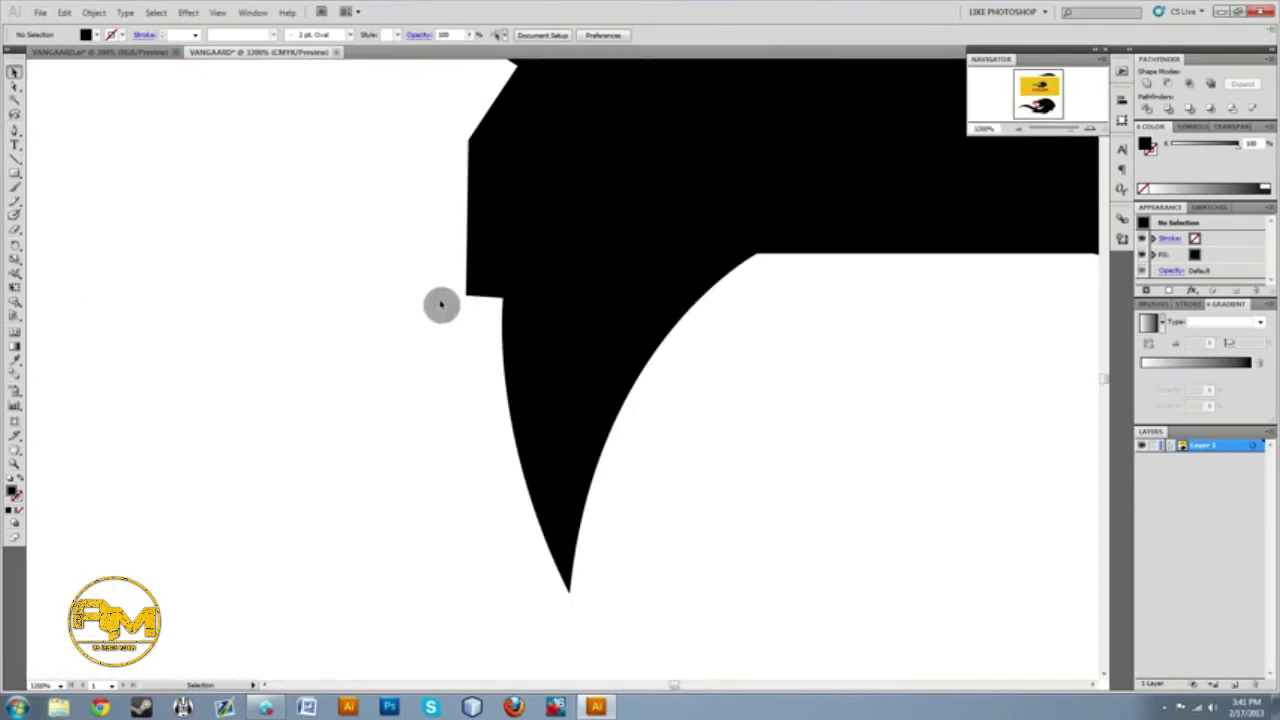
scroll(393, 353, "down", 1)
left_click(15, 130)
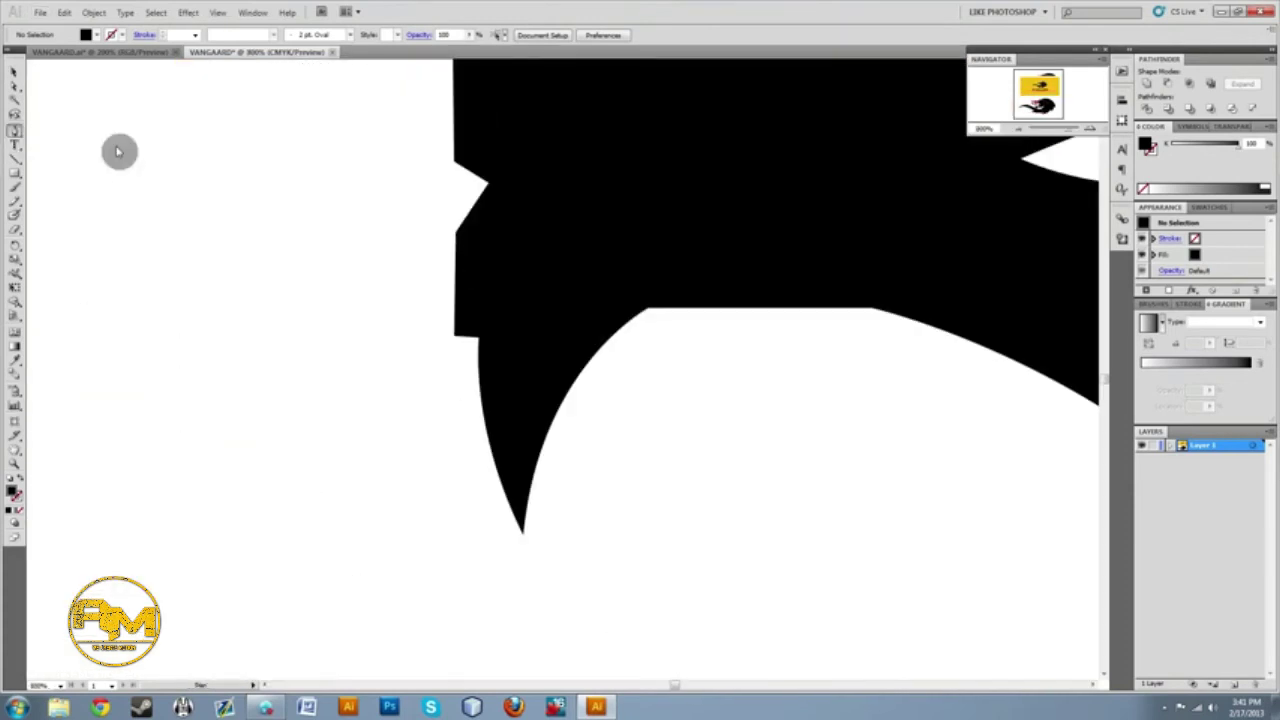
left_click(473, 342, "ctrl")
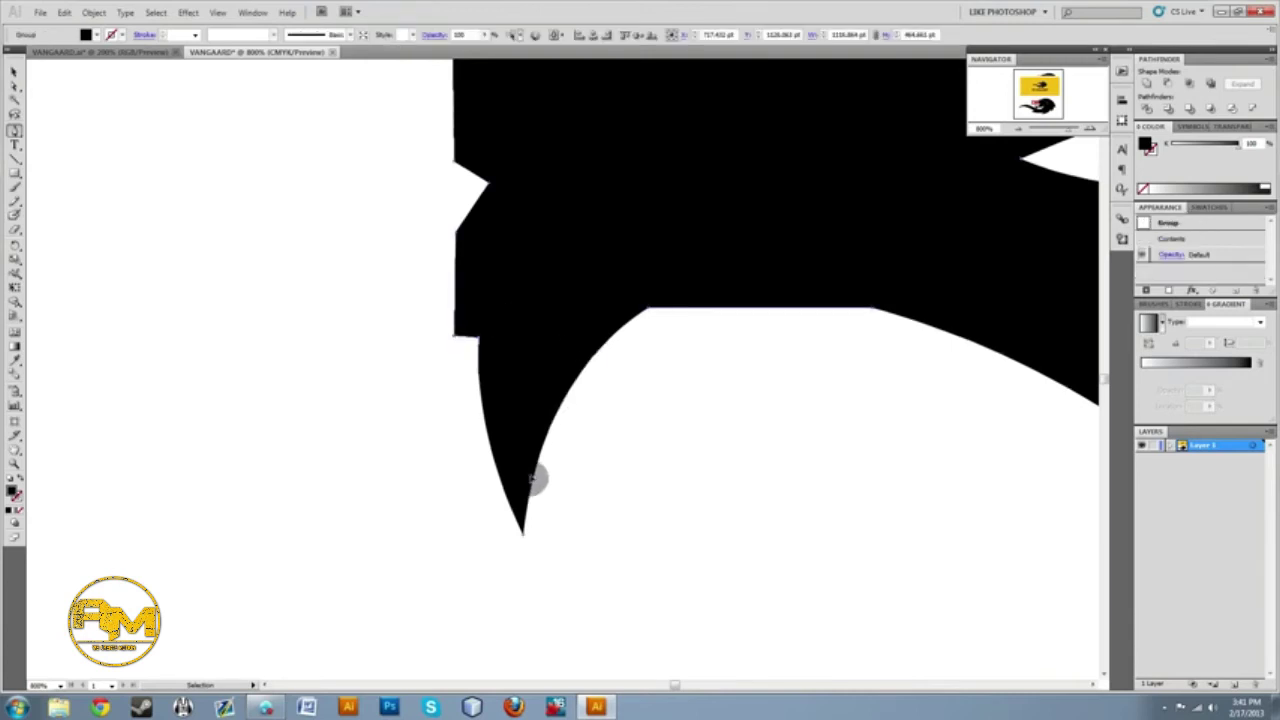
left_click(454, 336)
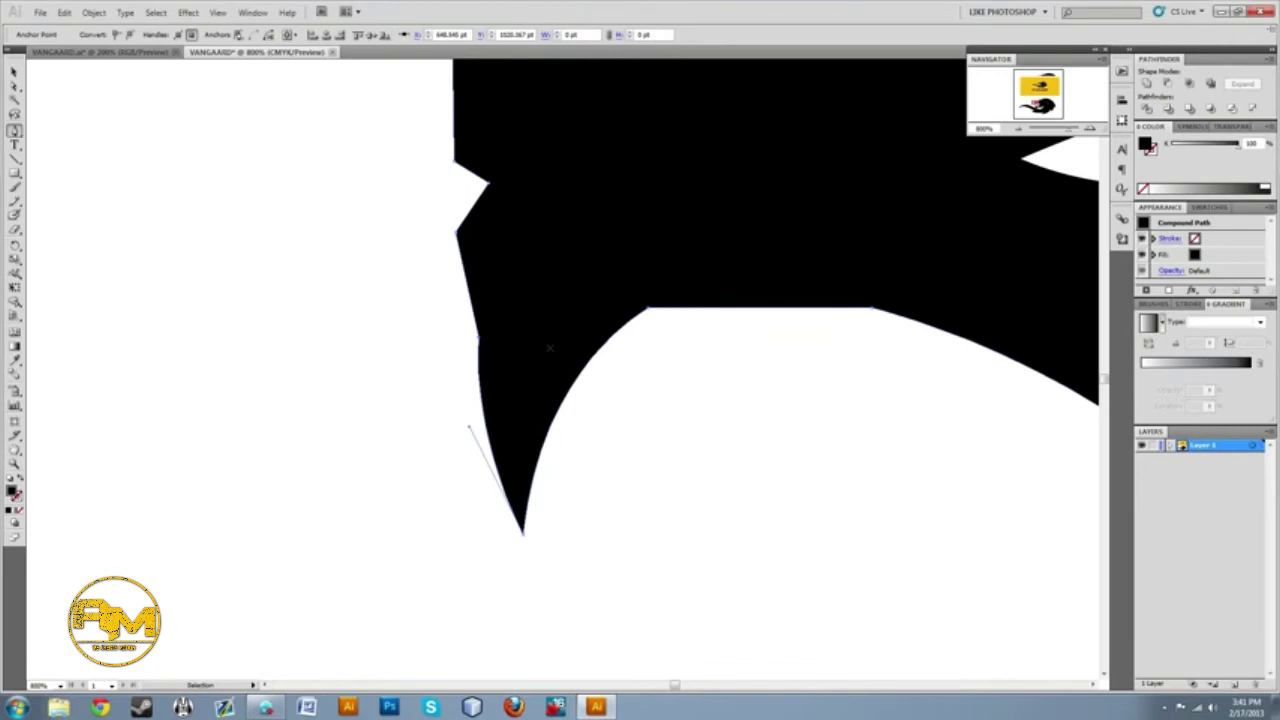
key("ctrl+z")
left_click_drag(453, 338, 463, 350)
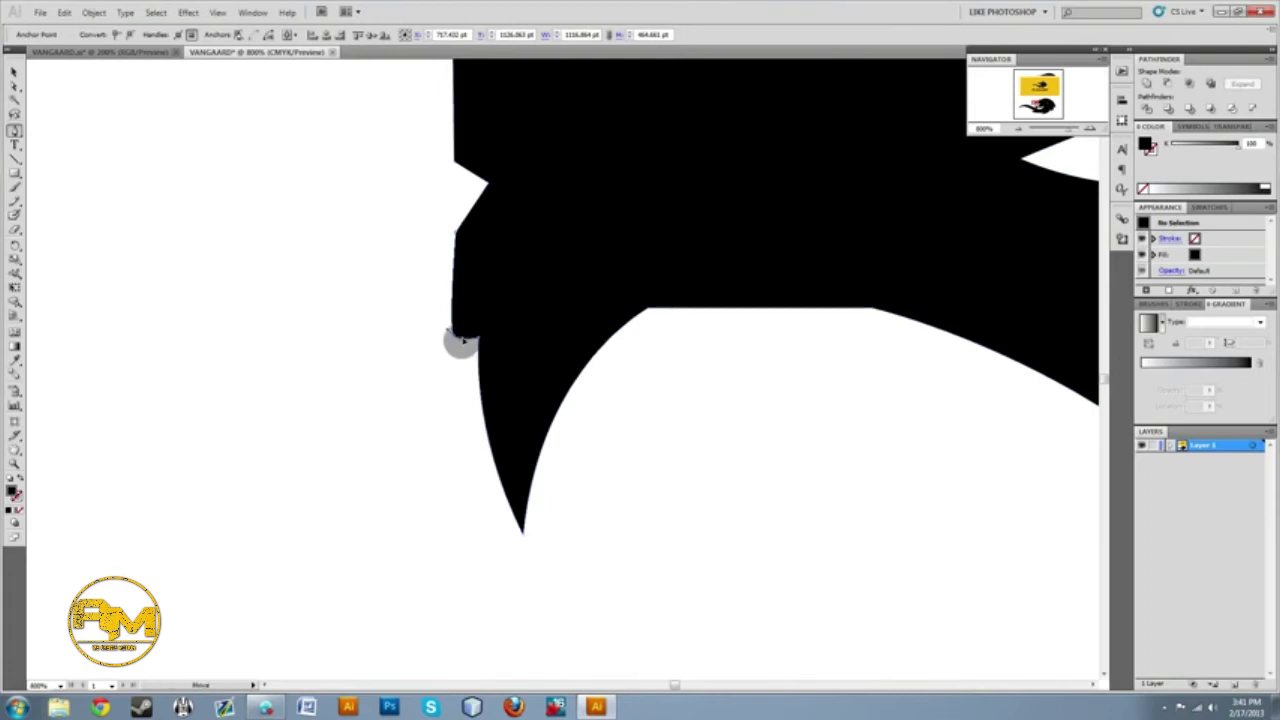
left_click(460, 346)
left_click(460, 338)
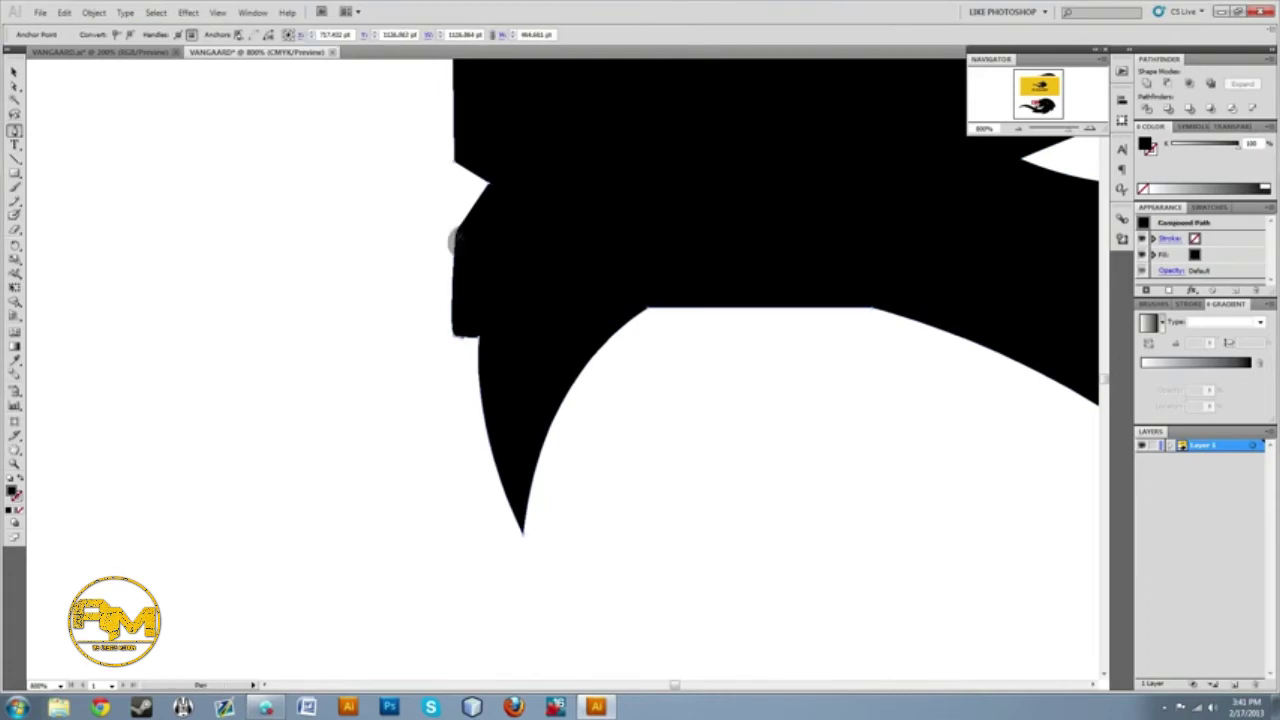
Round the upper front corner of the upper lip, just below the nose notch, by converting its anchor to a smooth point.
left_click(458, 237)
left_click(455, 232)
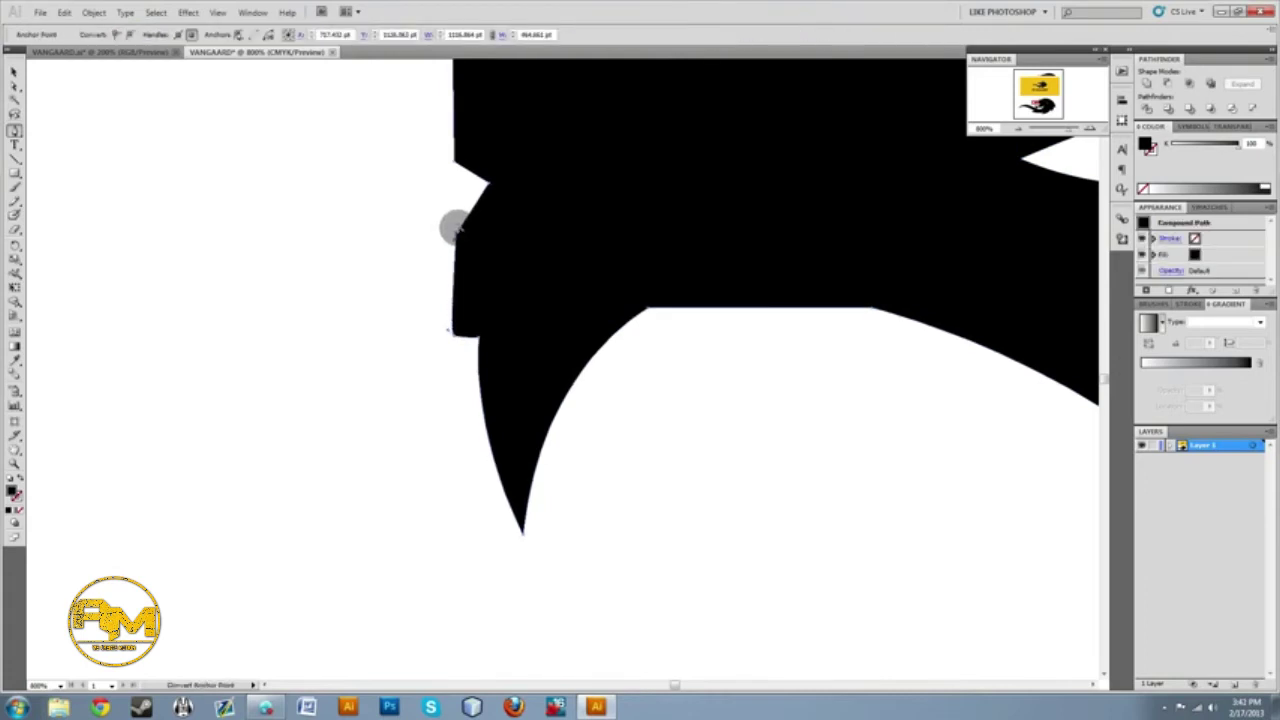
left_click(424, 234)
key("ctrl+z")
left_click(458, 240, "ctrl")
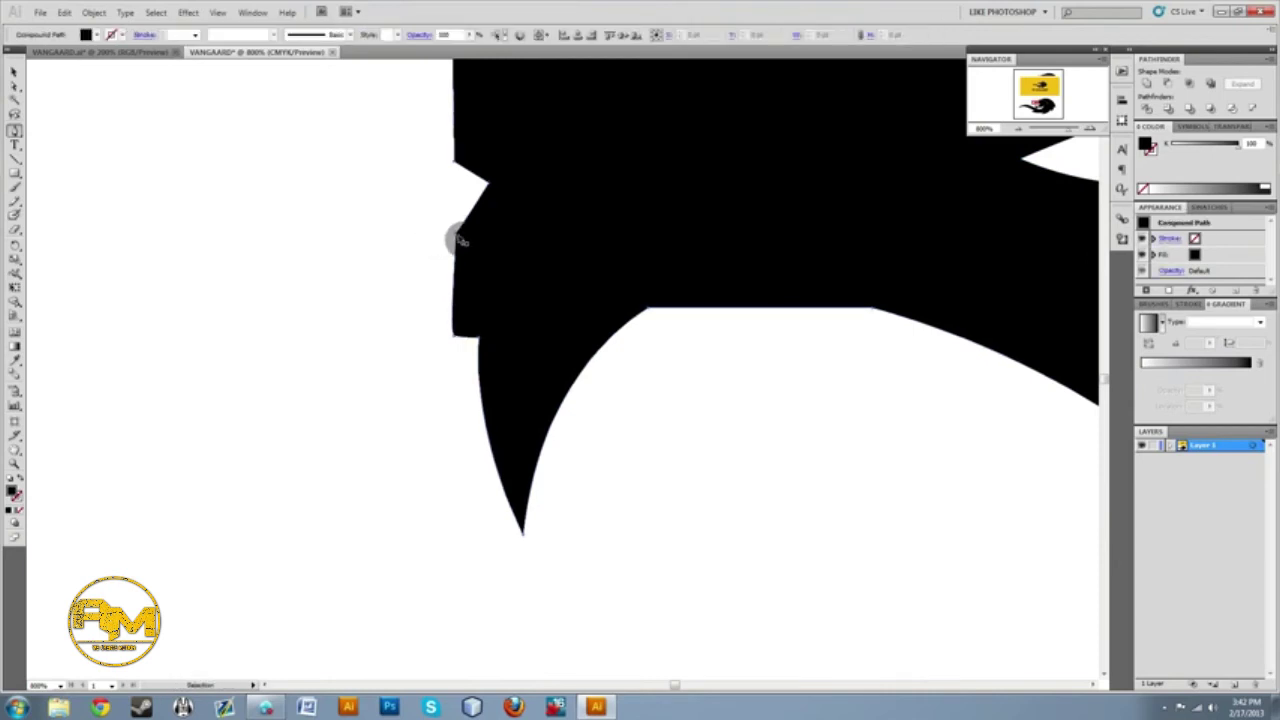
left_click(455, 235)
left_click_drag(452, 244, 451, 245)
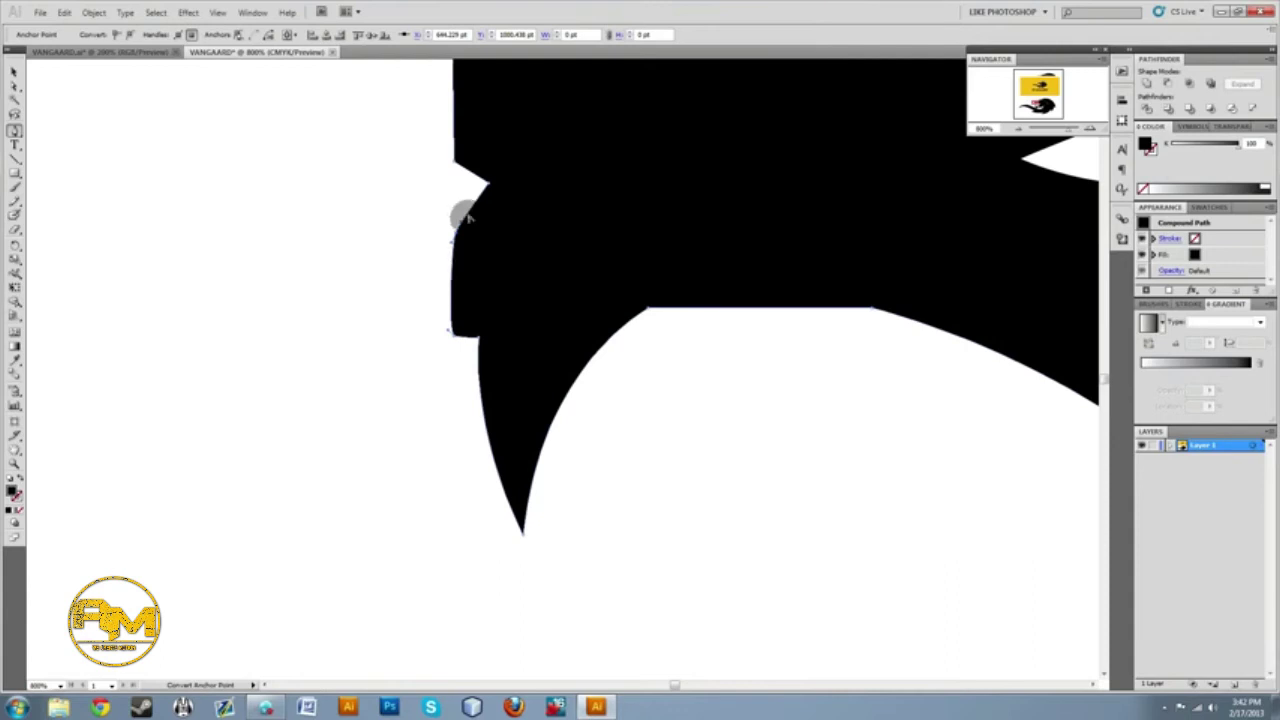
Soften the notch between nose and upper lip by converting its inner anchor and the nose's lower front corner, and deselect the lion.
left_click(490, 185, "alt")
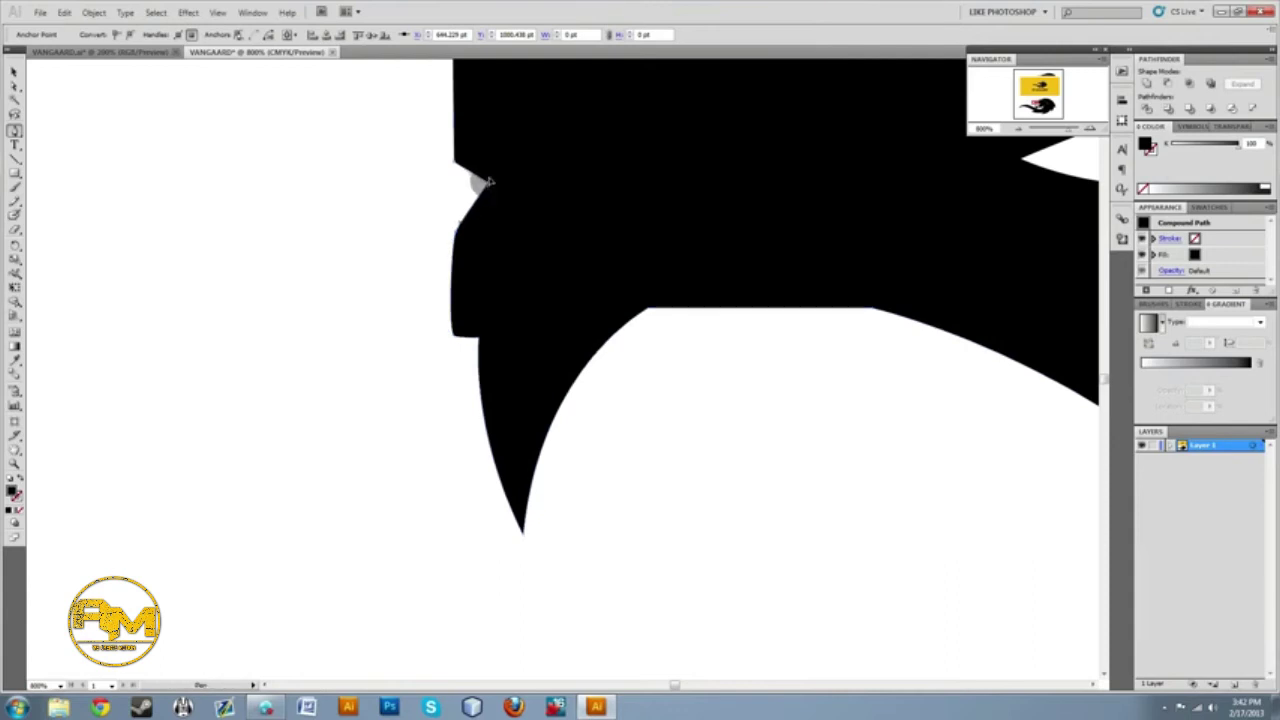
left_click_drag(490, 192, 457, 169)
left_click(455, 162, "alt")
left_click(392, 305, "ctrl")
scroll(386, 330, "down", 6)
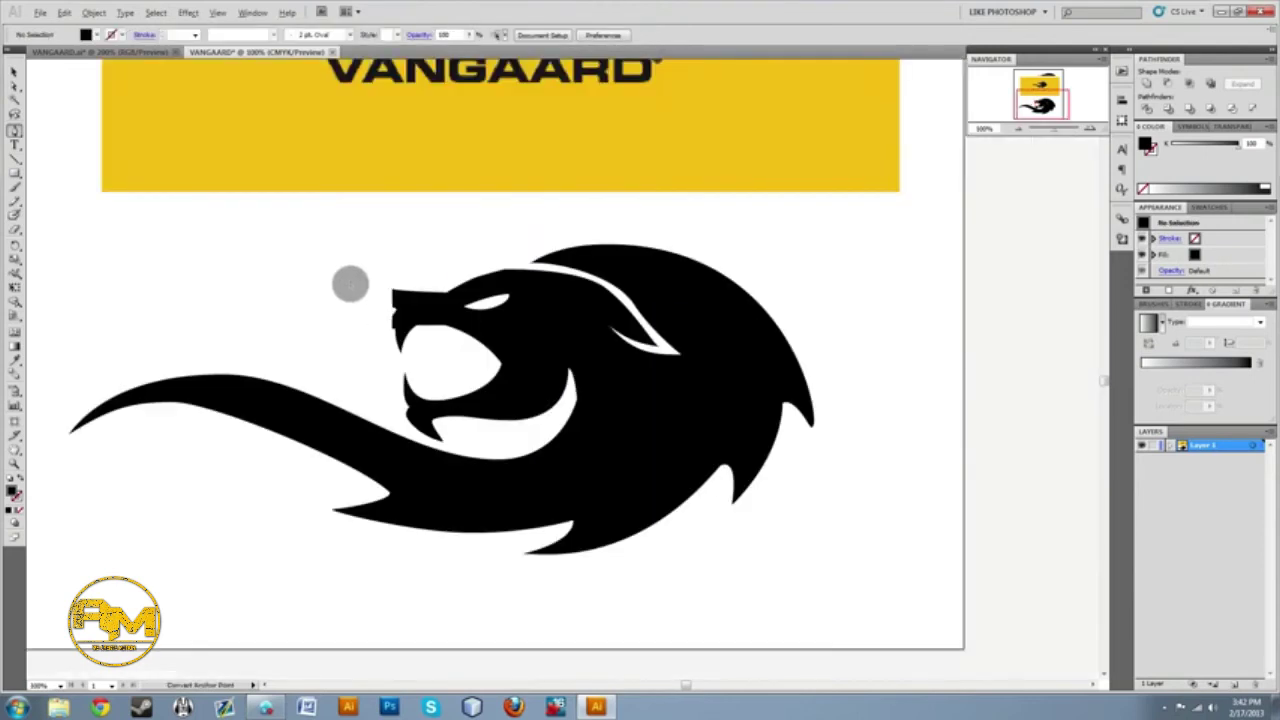
Convert the nose's upper front corner to a smooth point so the front edge bulges slightly outward, and deselect the lion.
scroll(404, 309, "up", 5)
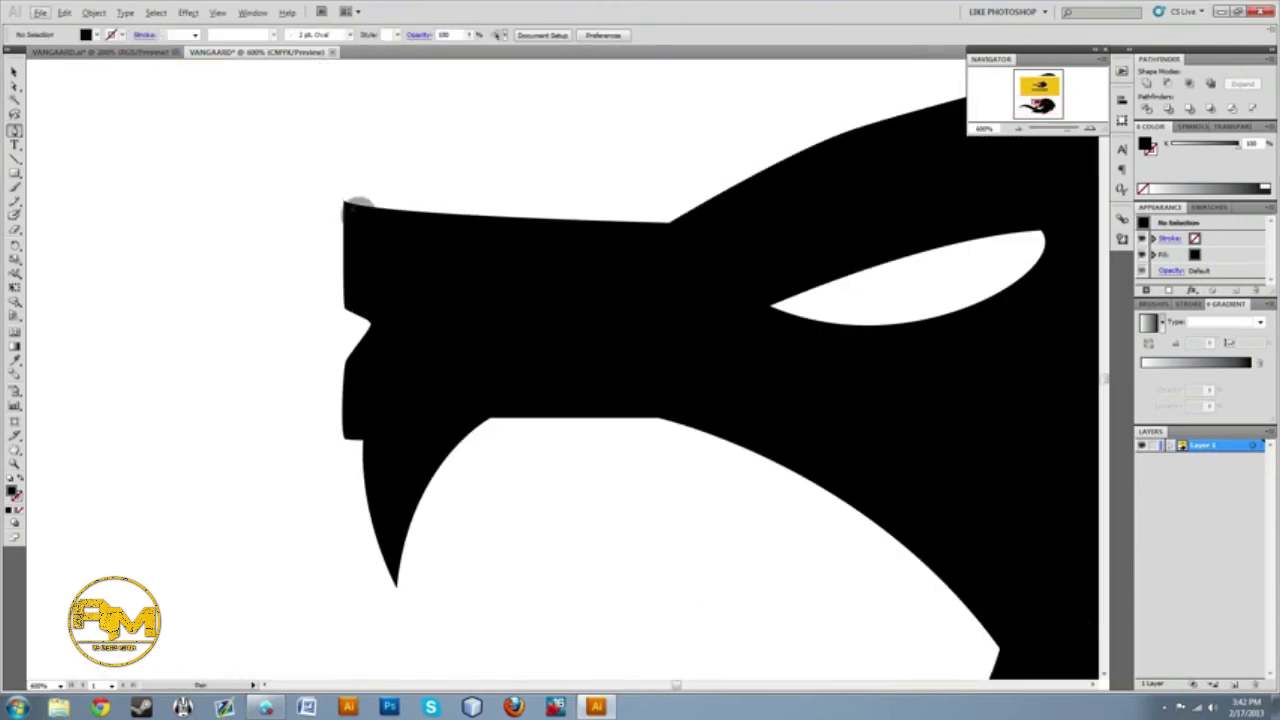
left_click(343, 203, "ctrl")
left_click_drag(344, 203, 335, 196)
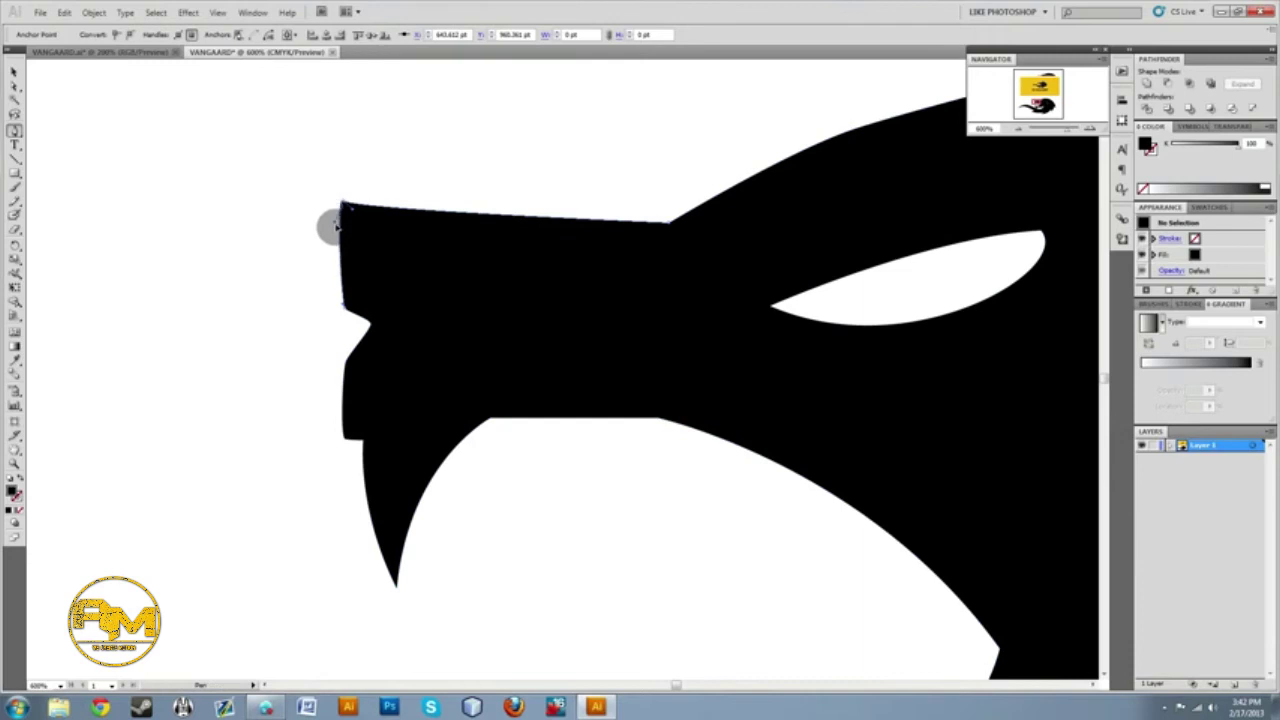
left_click(312, 191)
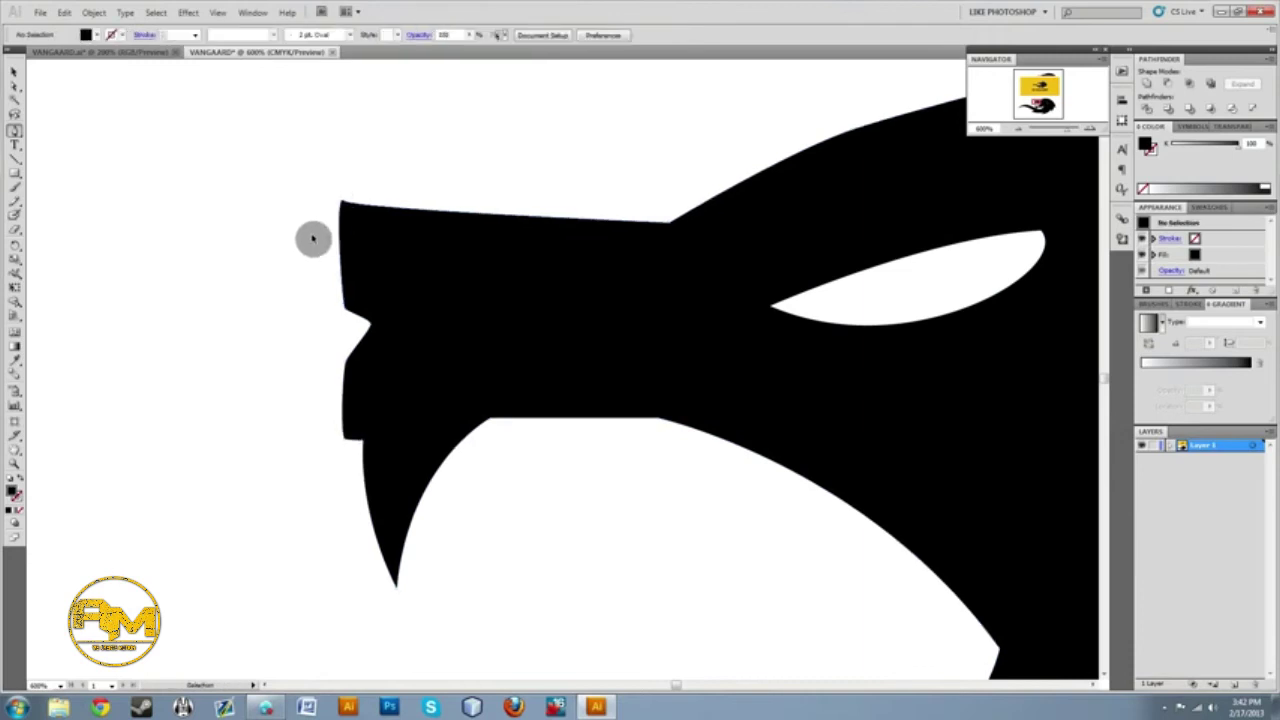
key("ctrl+1")
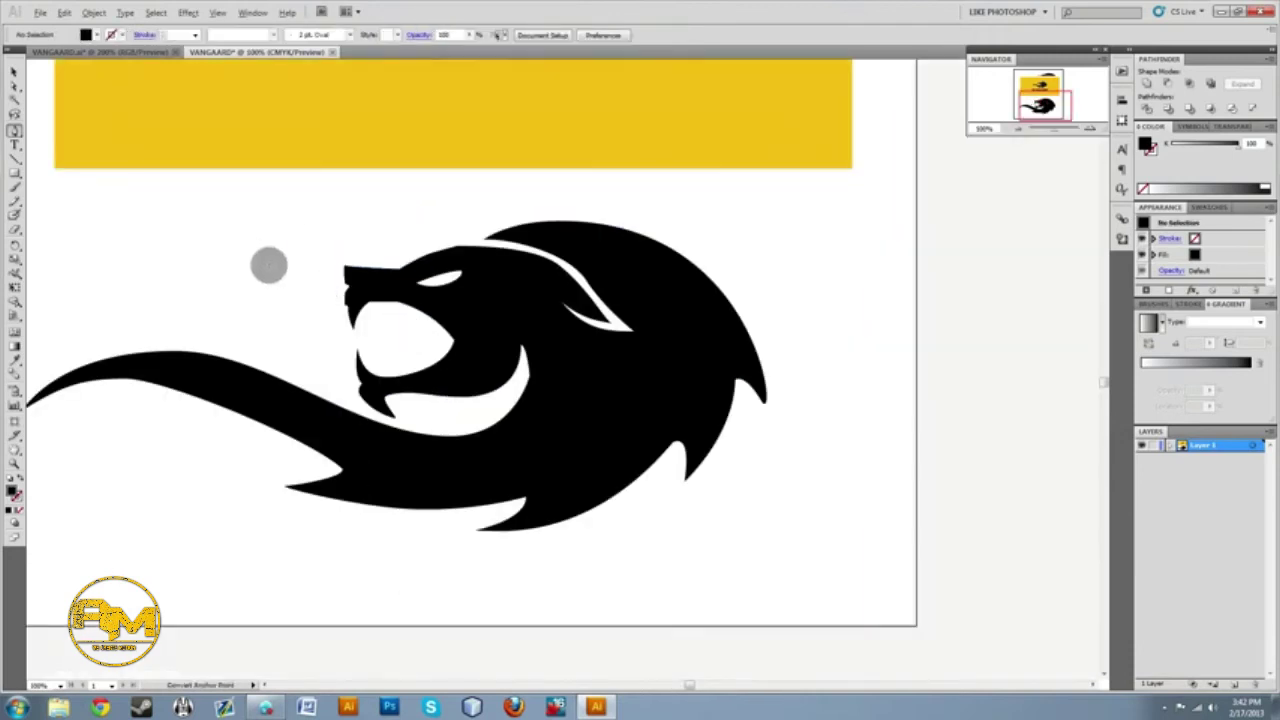
scroll(390, 327, "up", 4)
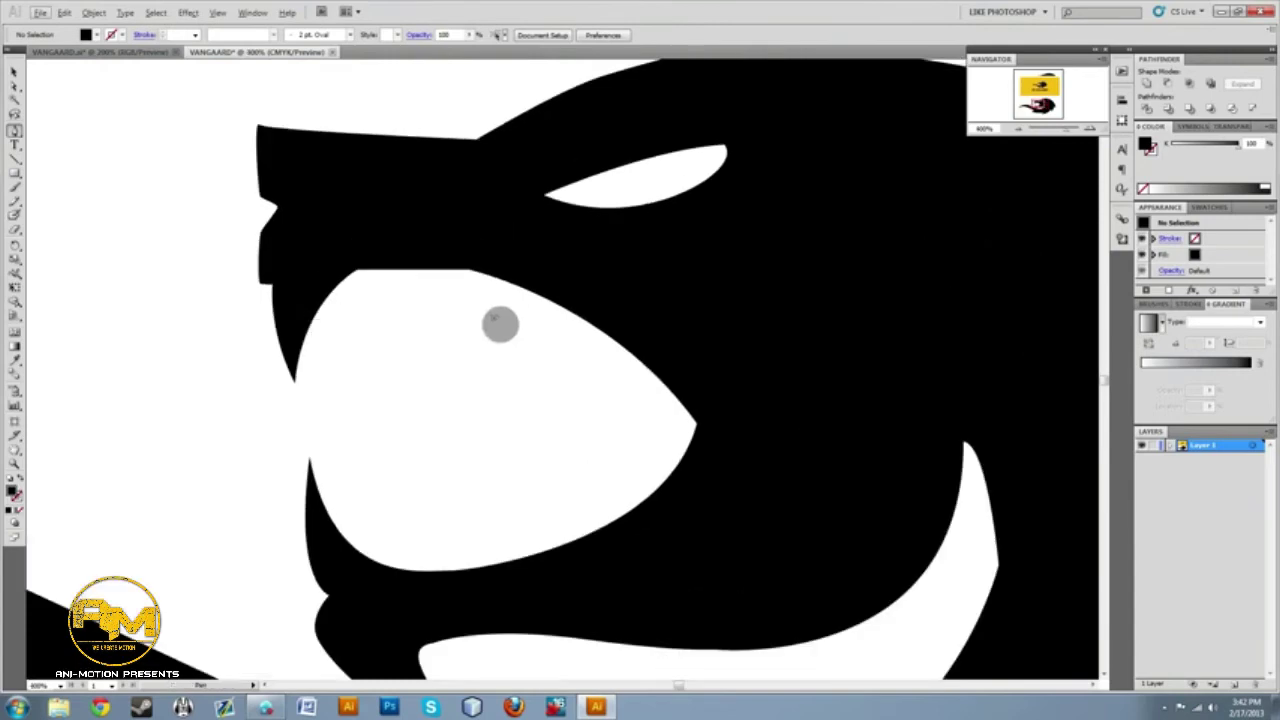
scroll(155, 450, "down", 6)
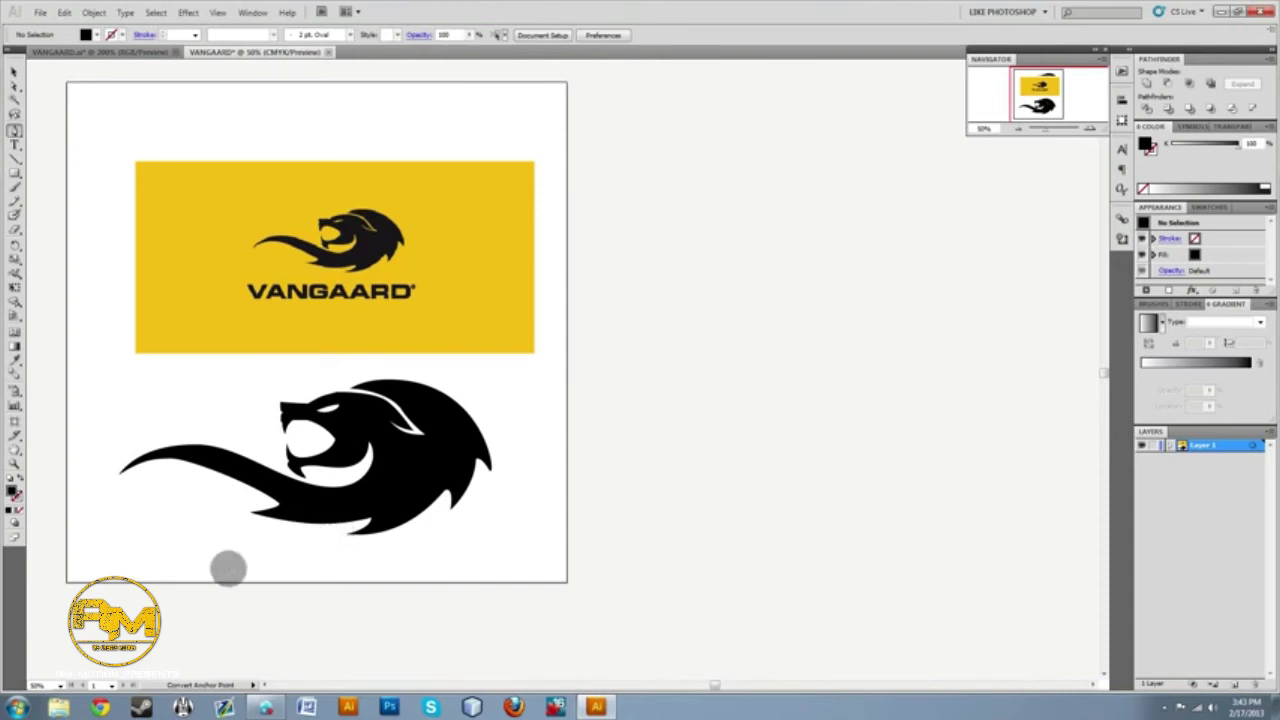
scroll(306, 466, "down", 6)
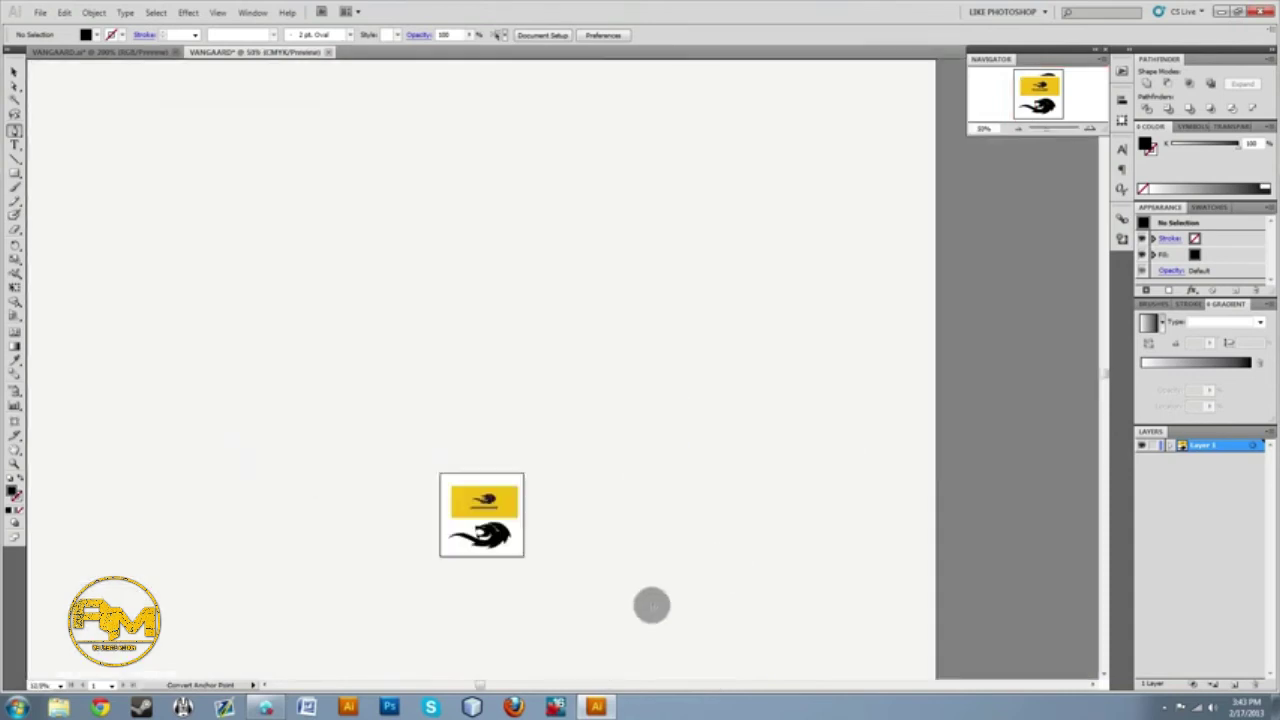
scroll(434, 540, "up", 8)
scroll(385, 570, "down", 3)
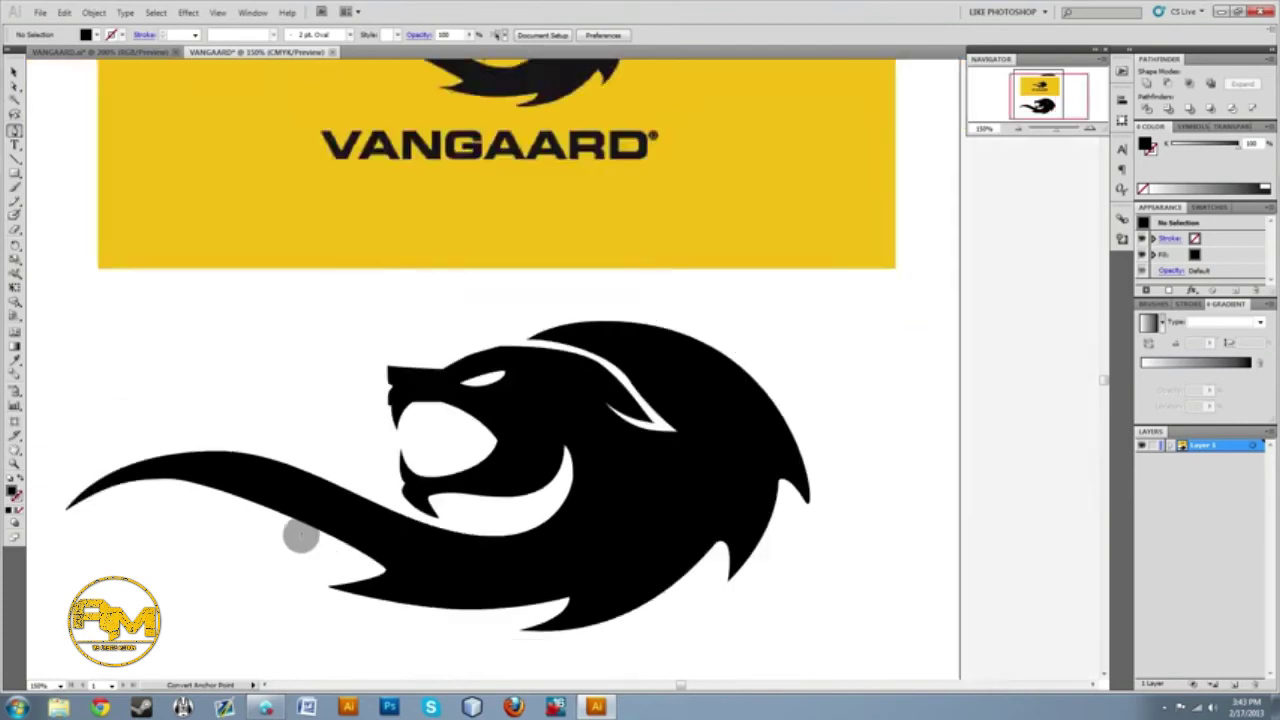
Smooth the tail's upper edge by pulling horizontal curve handles from the anchor at its crest, and deselect the lion.
scroll(464, 547, "up", 5)
left_click(636, 515)
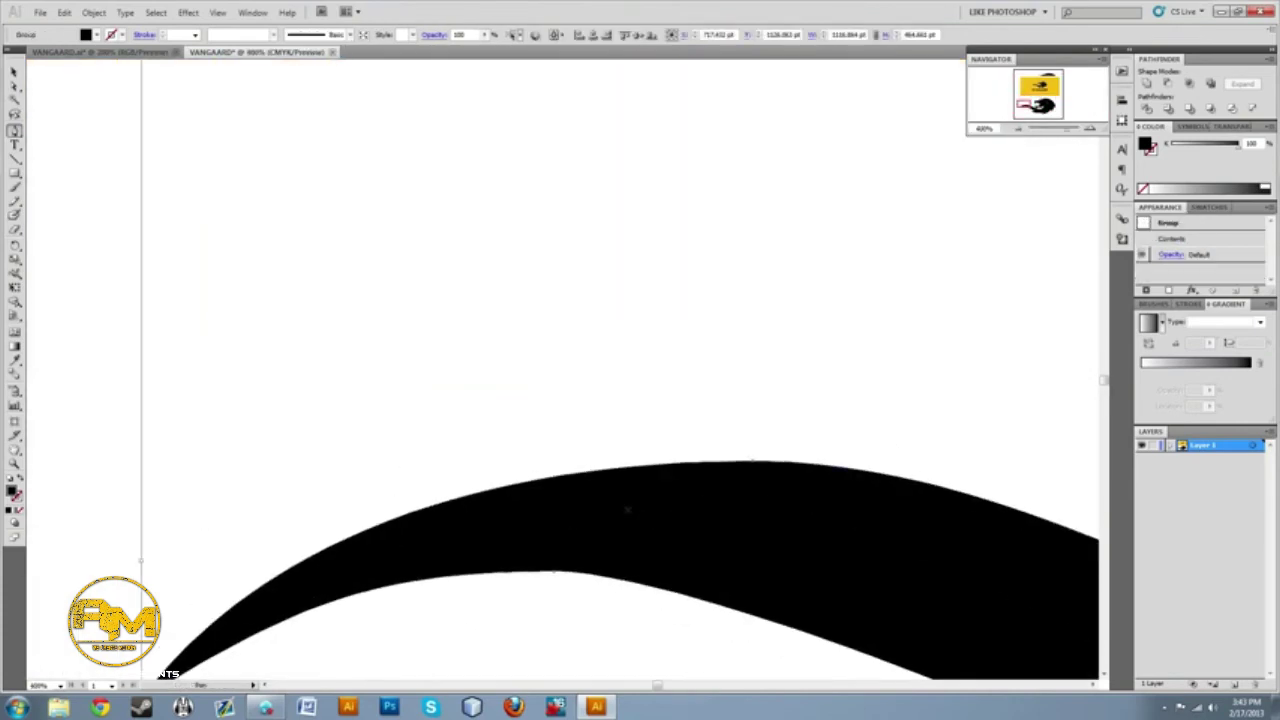
scroll(586, 522, "down", 3)
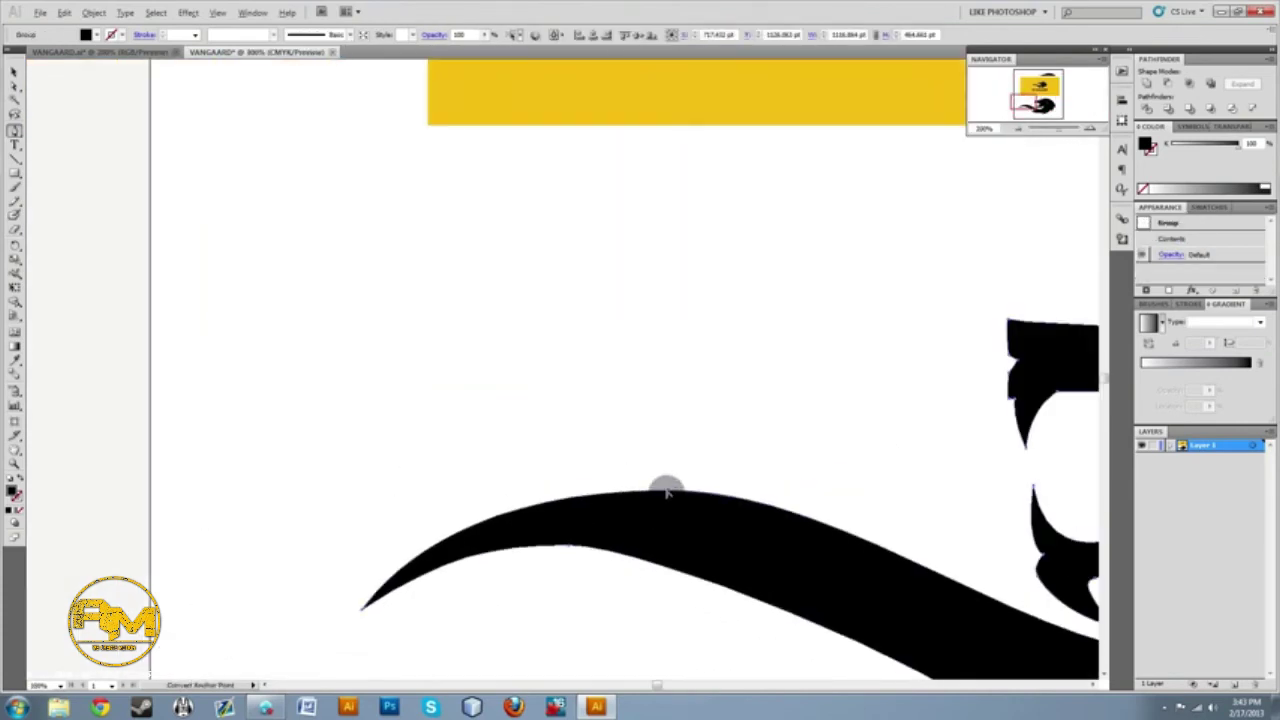
left_click_drag(670, 490, 458, 484)
left_click(563, 561, "ctrl")
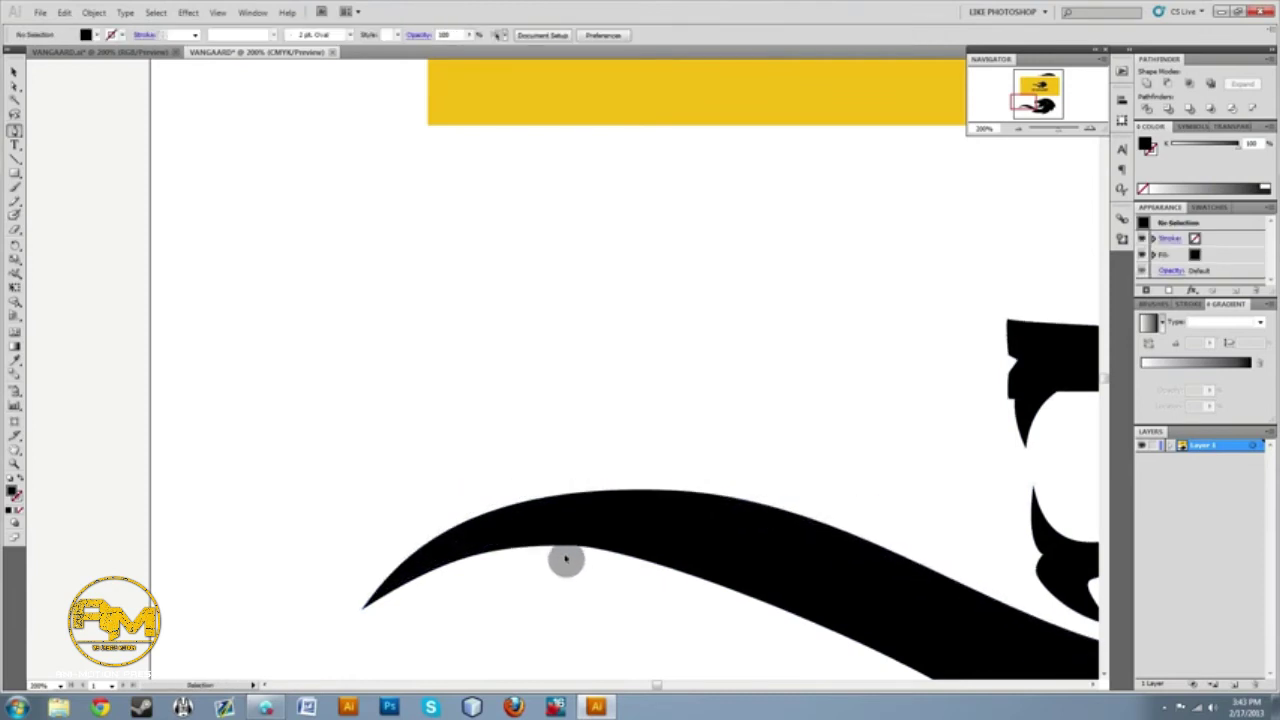
Smooth the tail's underside by pulling new curve handles from the anchor at the top of its arch, and deselect the lion.
left_click(572, 549, "ctrl")
left_click(582, 552)
left_click(629, 403)
left_click_drag(568, 555, 669, 540)
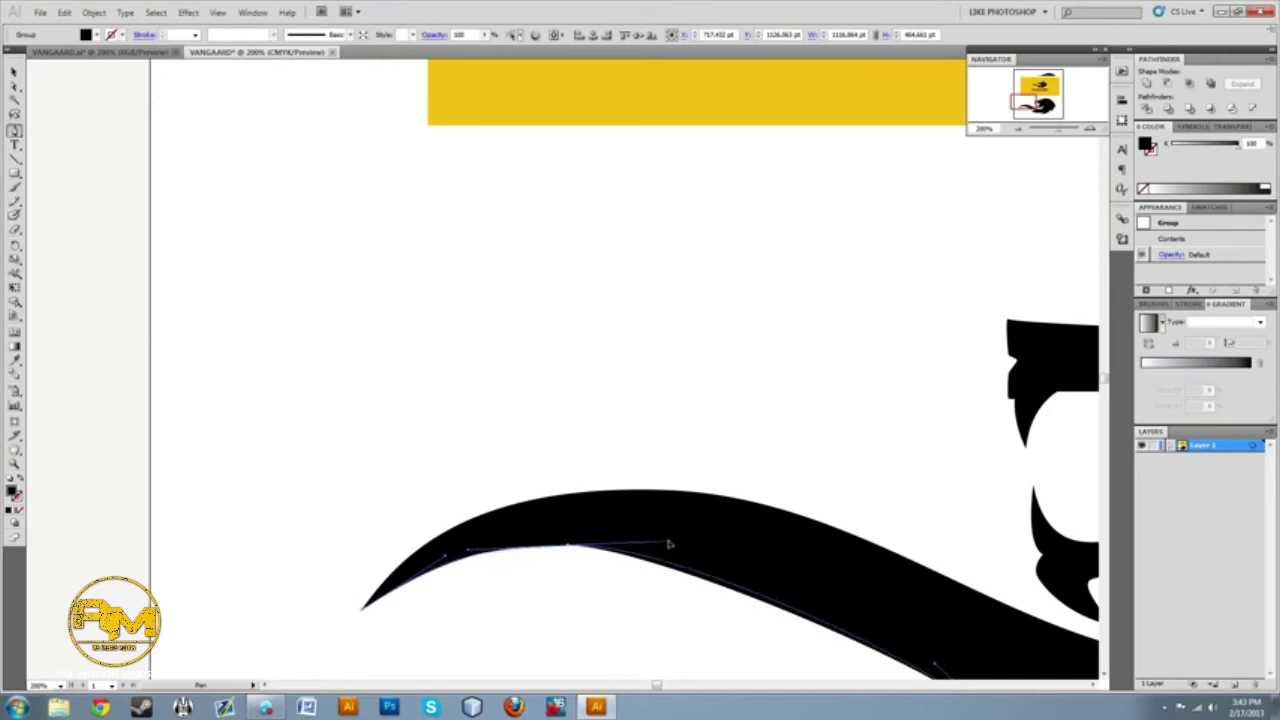
left_click(551, 411)
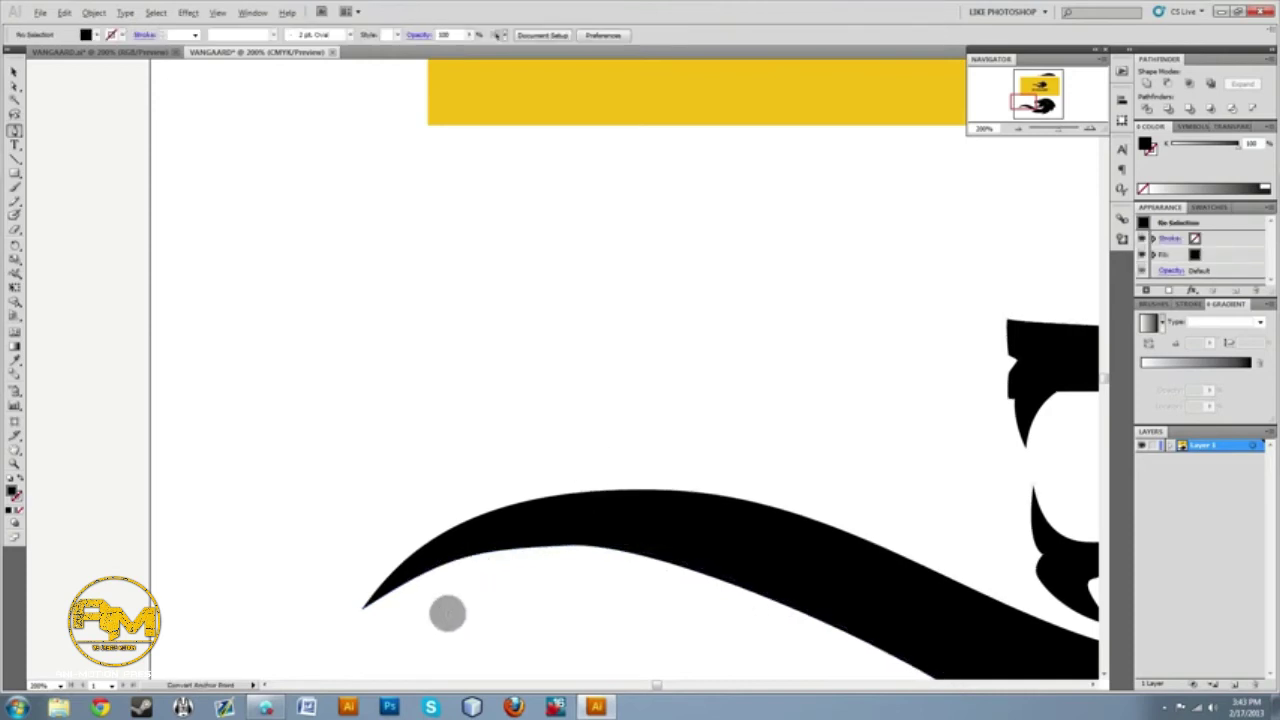
Reshape the tip of the uppermost rear mane spike into a sharp point with a curved inner edge, and deselect the lion.
scroll(470, 410, "down", 3)
left_click(762, 522, "ctrl")
scroll(925, 514, "up", 2)
scroll(973, 440, "up", 3)
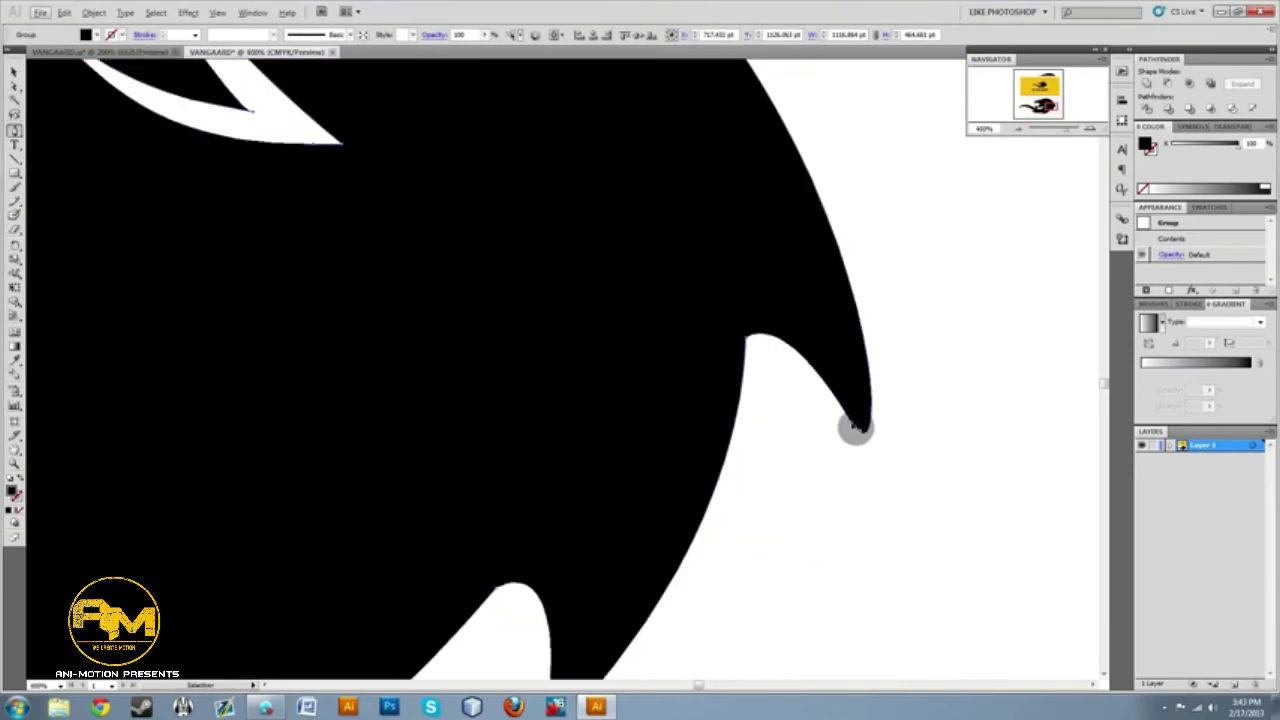
left_click(857, 428)
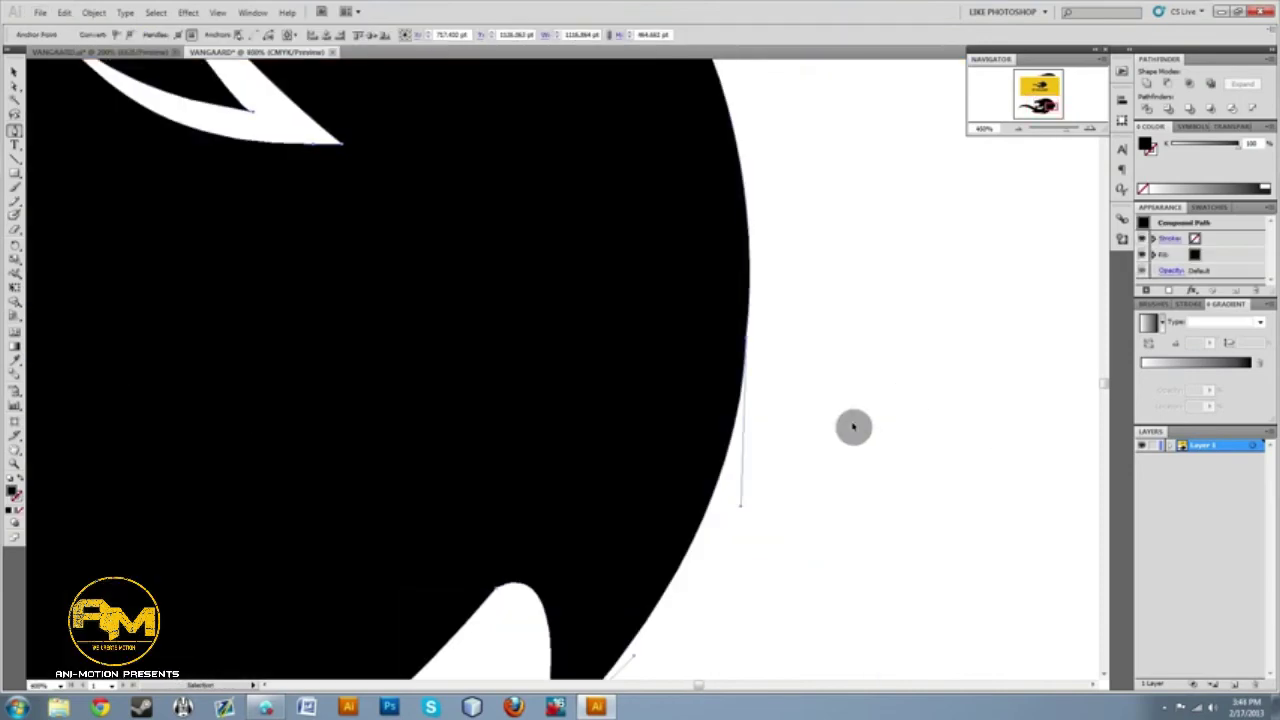
key("ctrl+z")
left_click(852, 426, "alt")
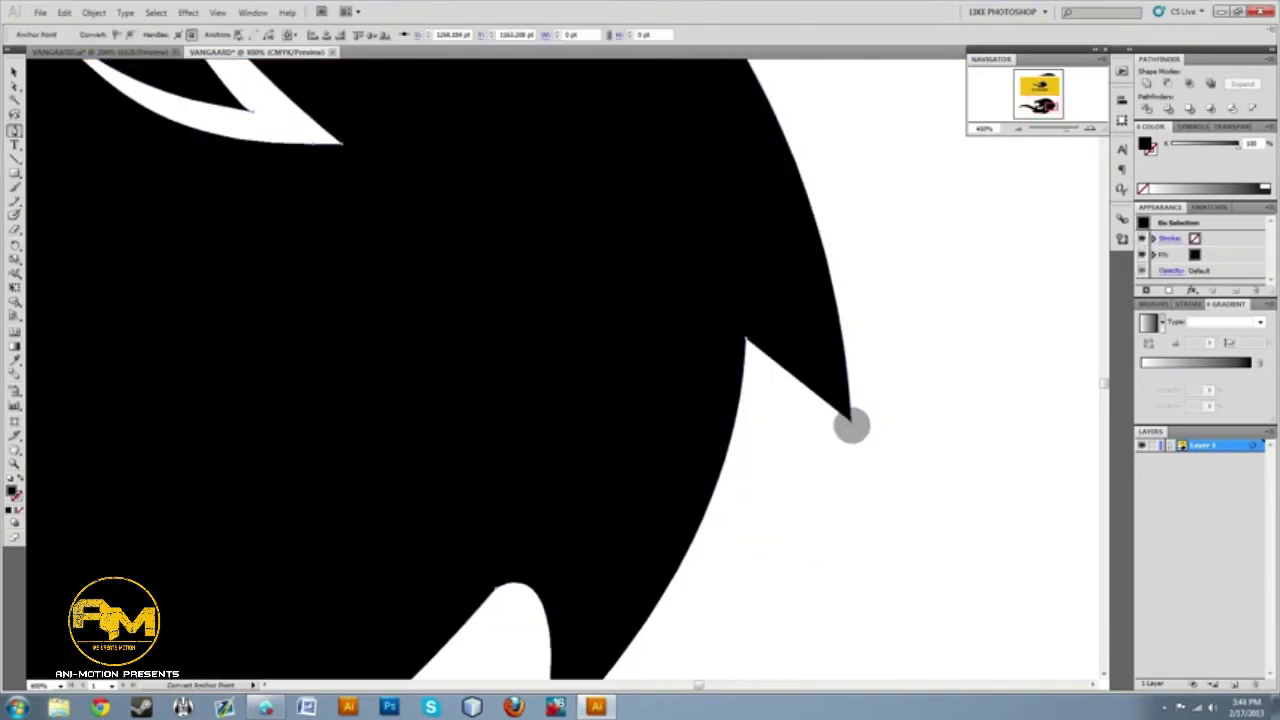
left_click_drag(854, 426, 922, 540)
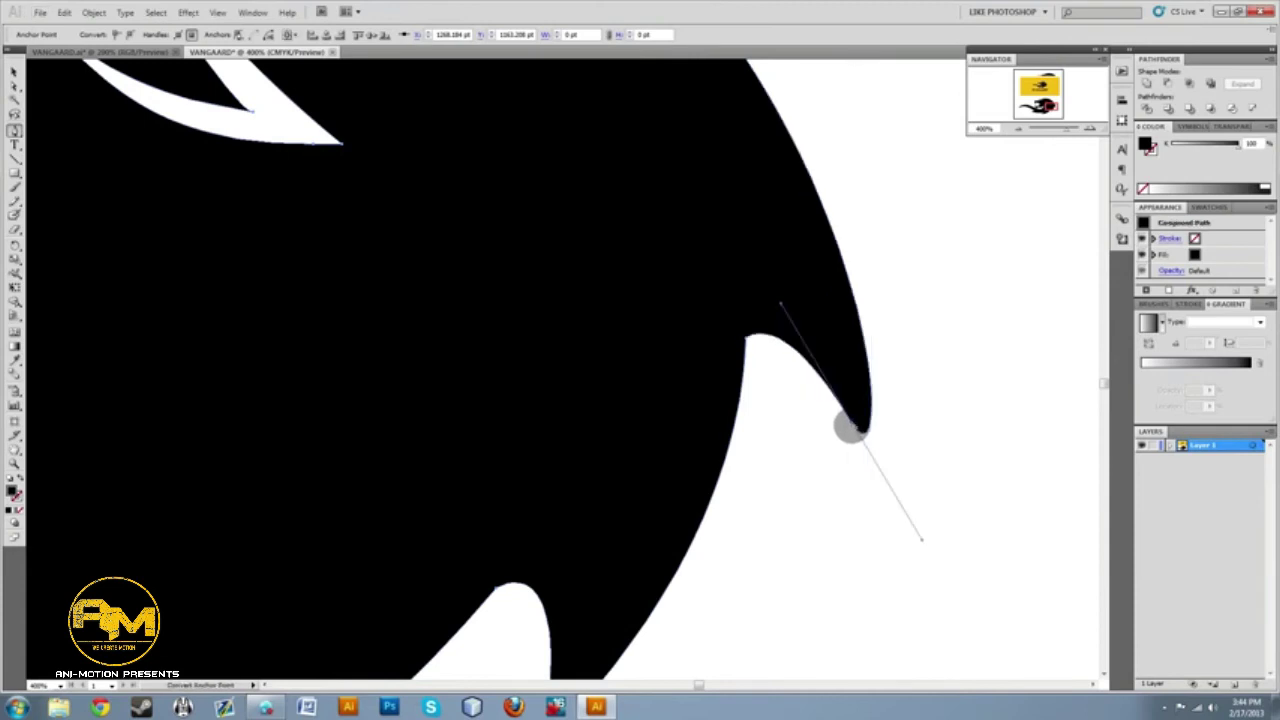
left_click(851, 427)
left_click_drag(856, 437, 858, 385)
scroll(855, 430, "down", 3)
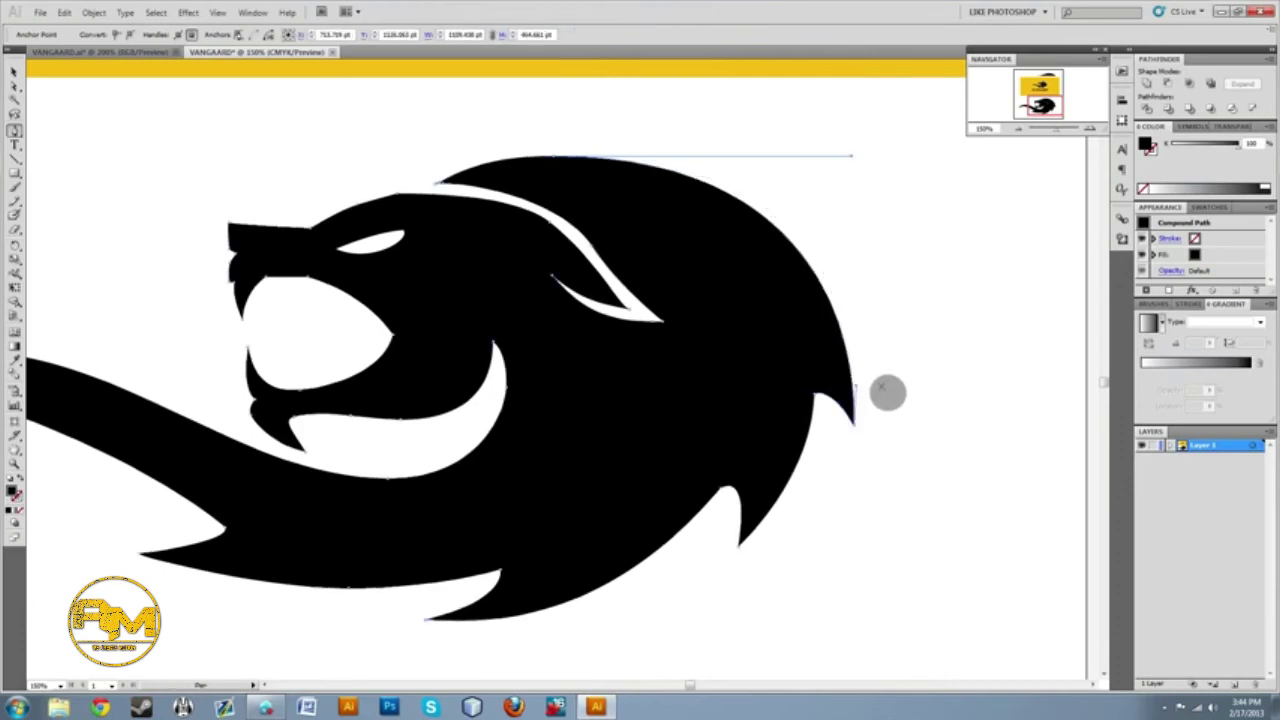
left_click(805, 623, "ctrl")
Smooth the upper edge of the white stripe behind the head by reshaping the curve at its middle anchor point.
scroll(642, 591, "down", 4)
scroll(644, 608, "up", 1)
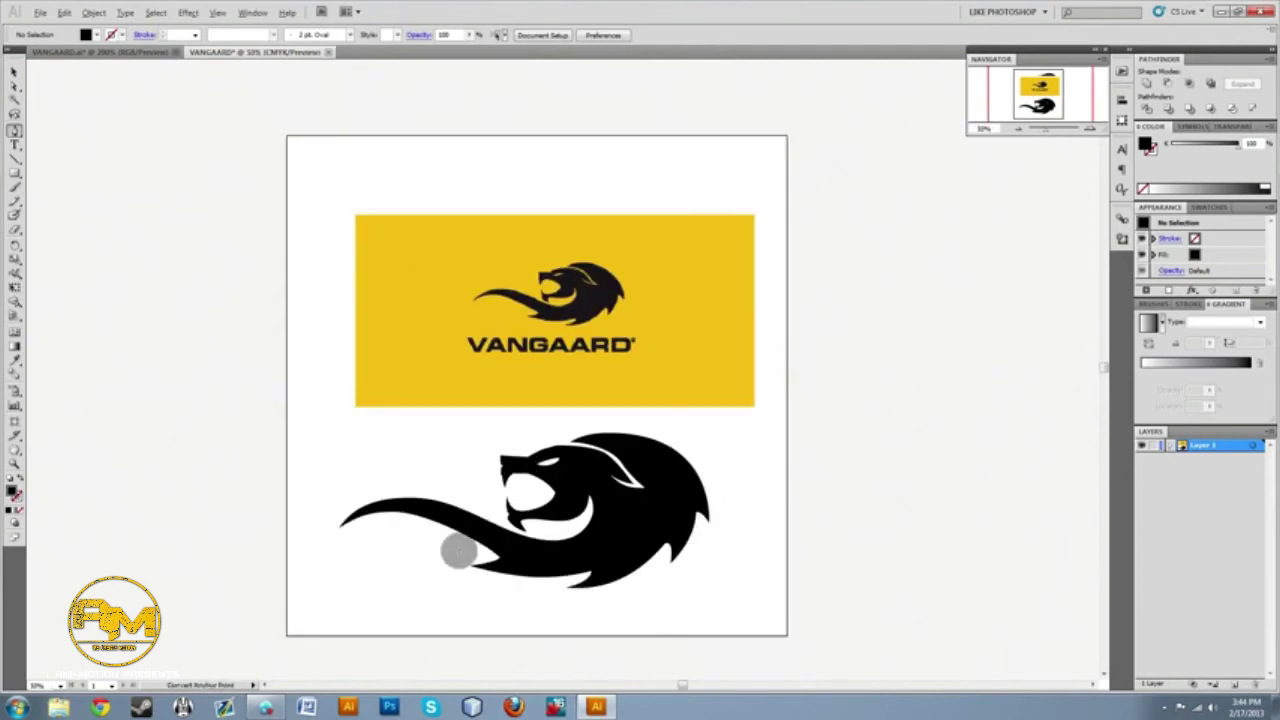
scroll(675, 502, "up", 2)
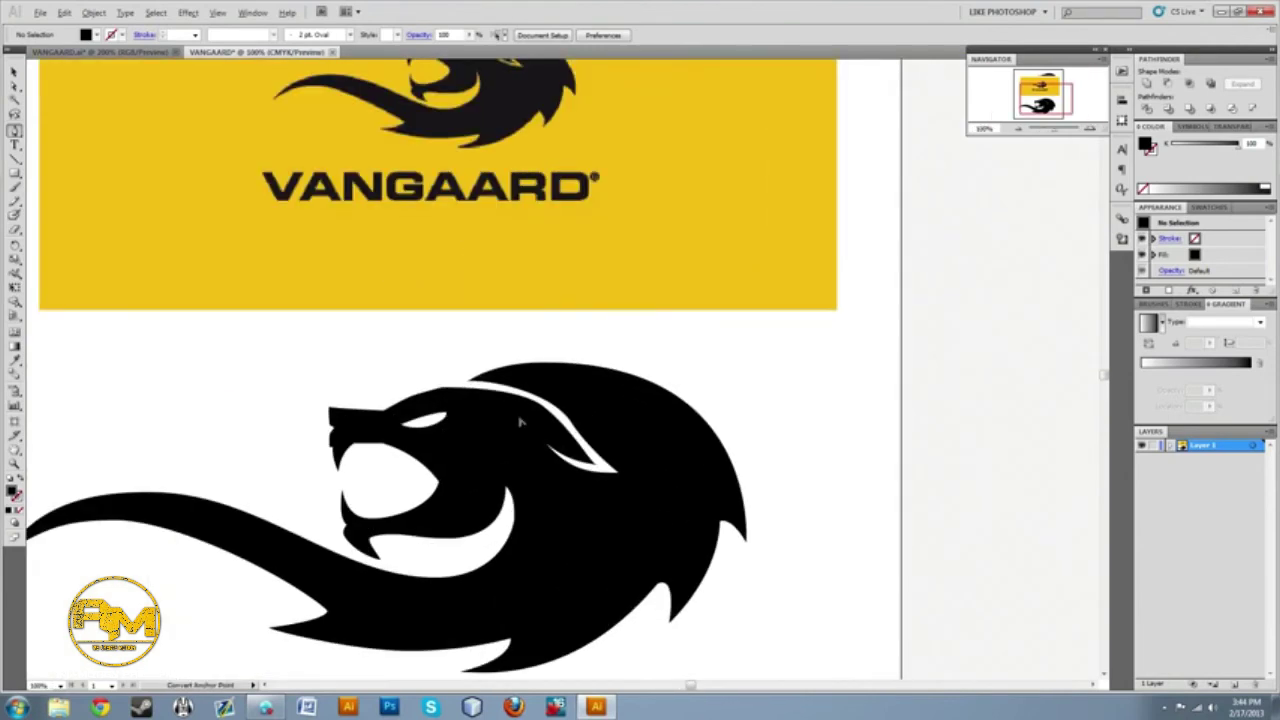
scroll(484, 376, "up", 2)
left_click(449, 387, "ctrl")
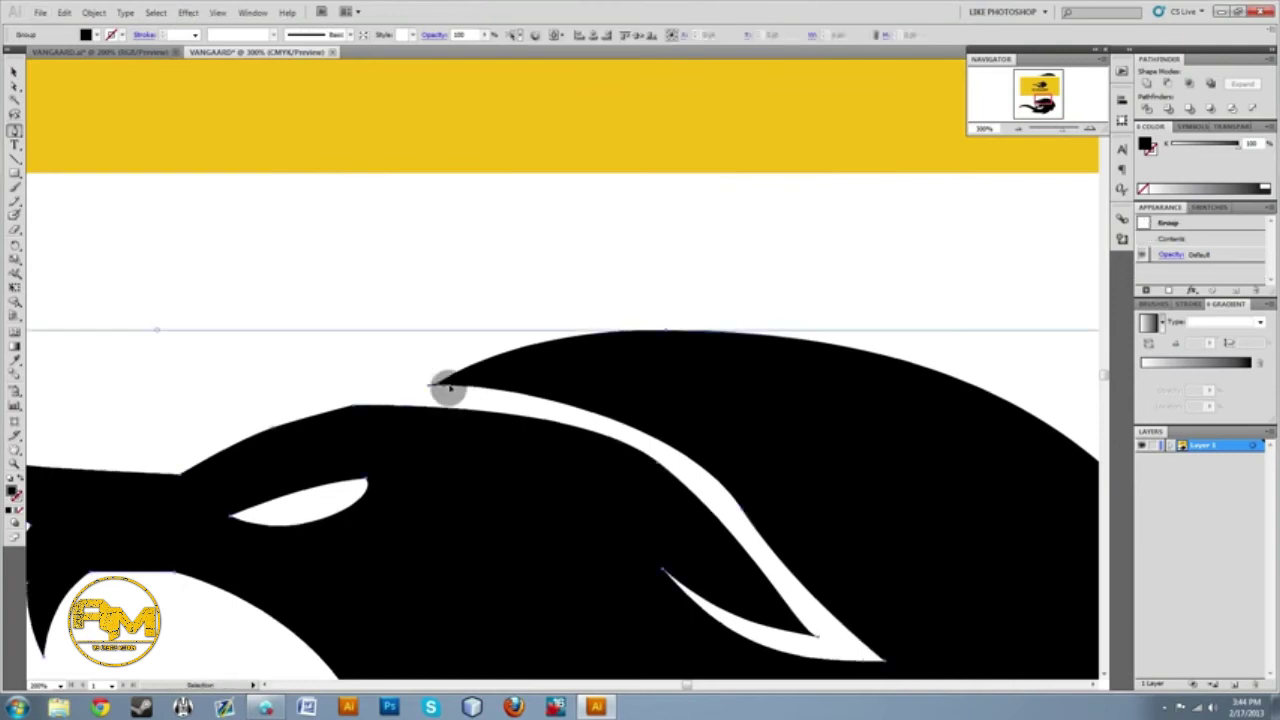
left_click(437, 384, "ctrl")
left_click_drag(437, 383, 451, 393)
key("ctrl+z")
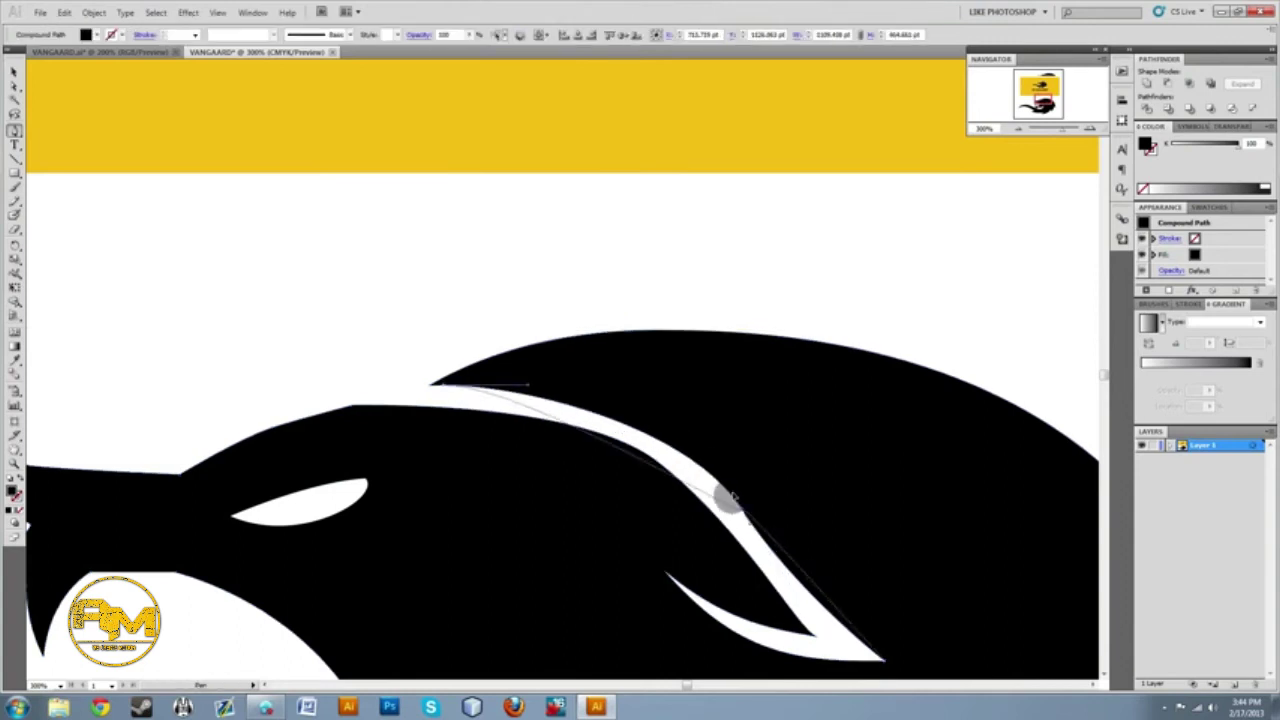
left_click(820, 612)
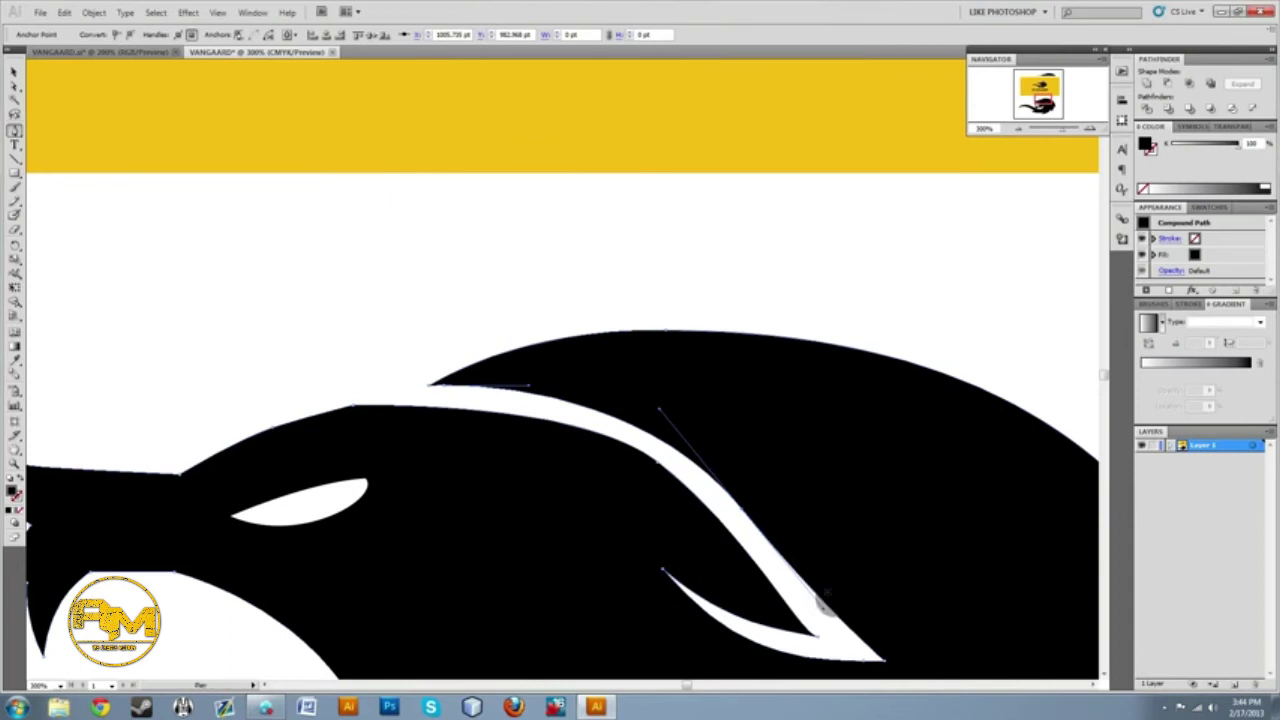
left_click(826, 648)
Reshape the black ear tip inside the white stripe by adjusting its curve handles, and deselect the lion.
scroll(790, 600, "down", 3)
left_click(804, 572)
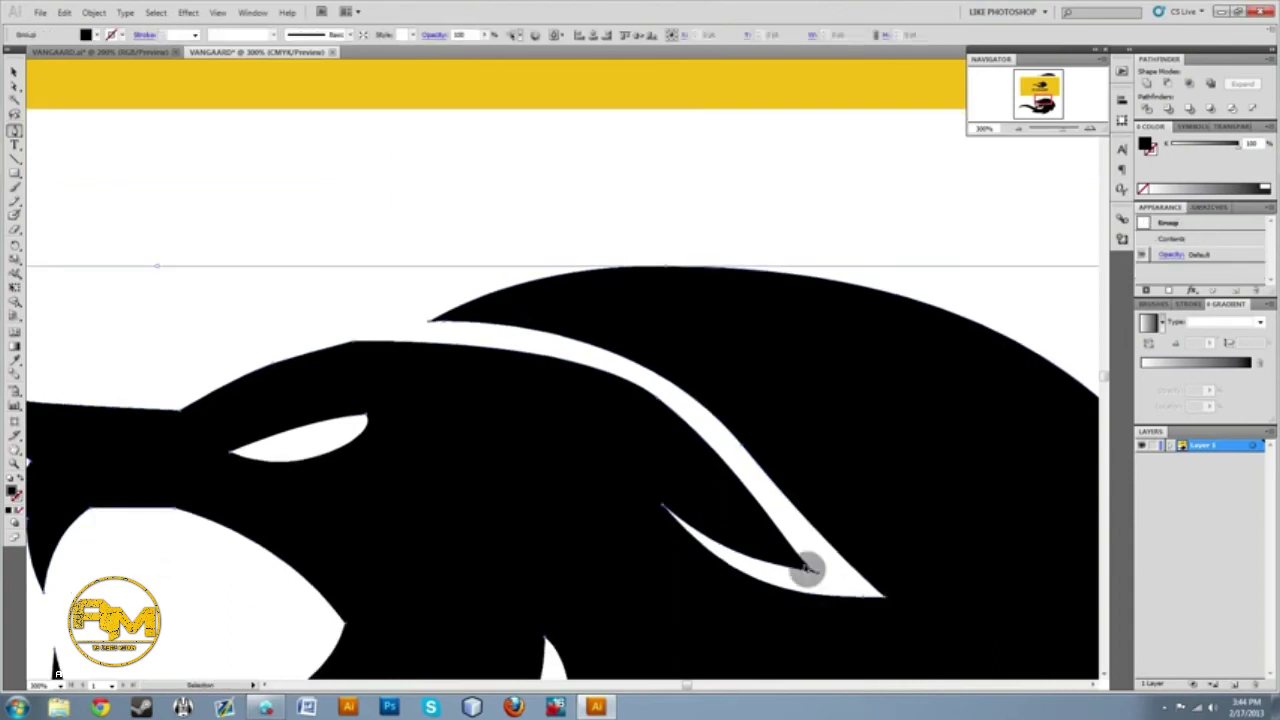
left_click_drag(830, 582, 789, 555)
left_click(845, 588)
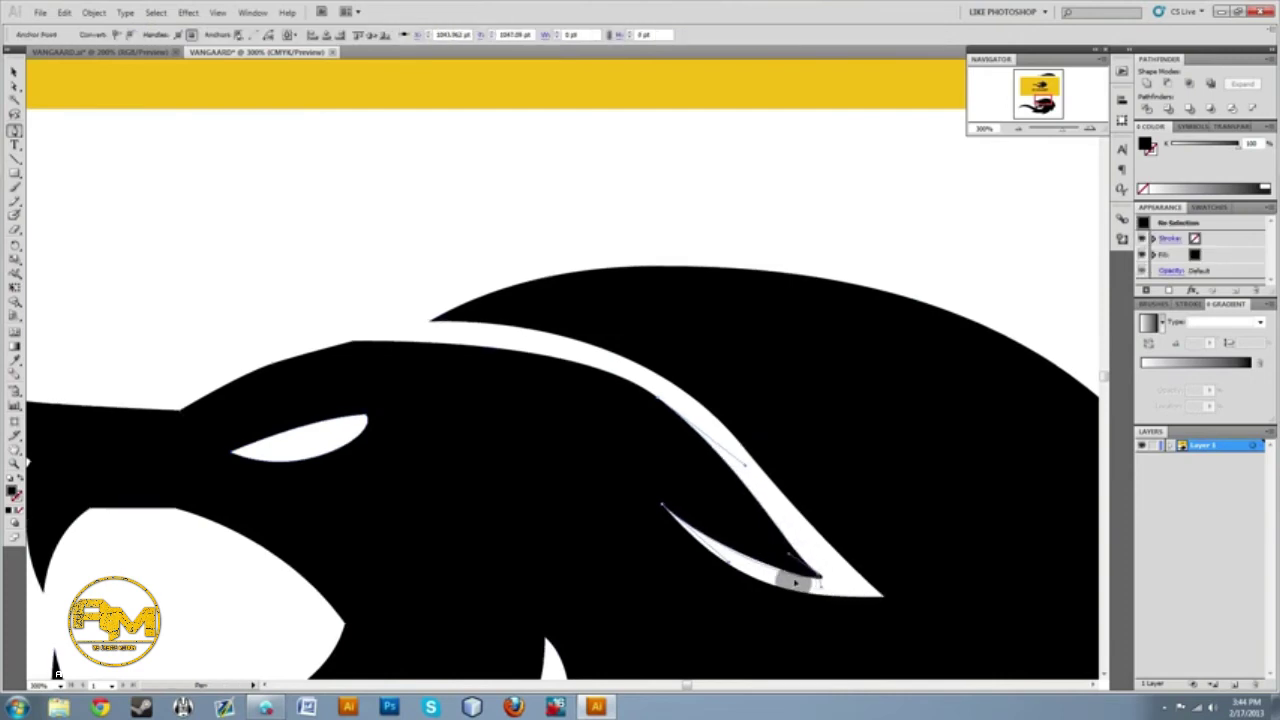
key("v")
left_click(830, 557)
left_click(845, 585, "ctrl")
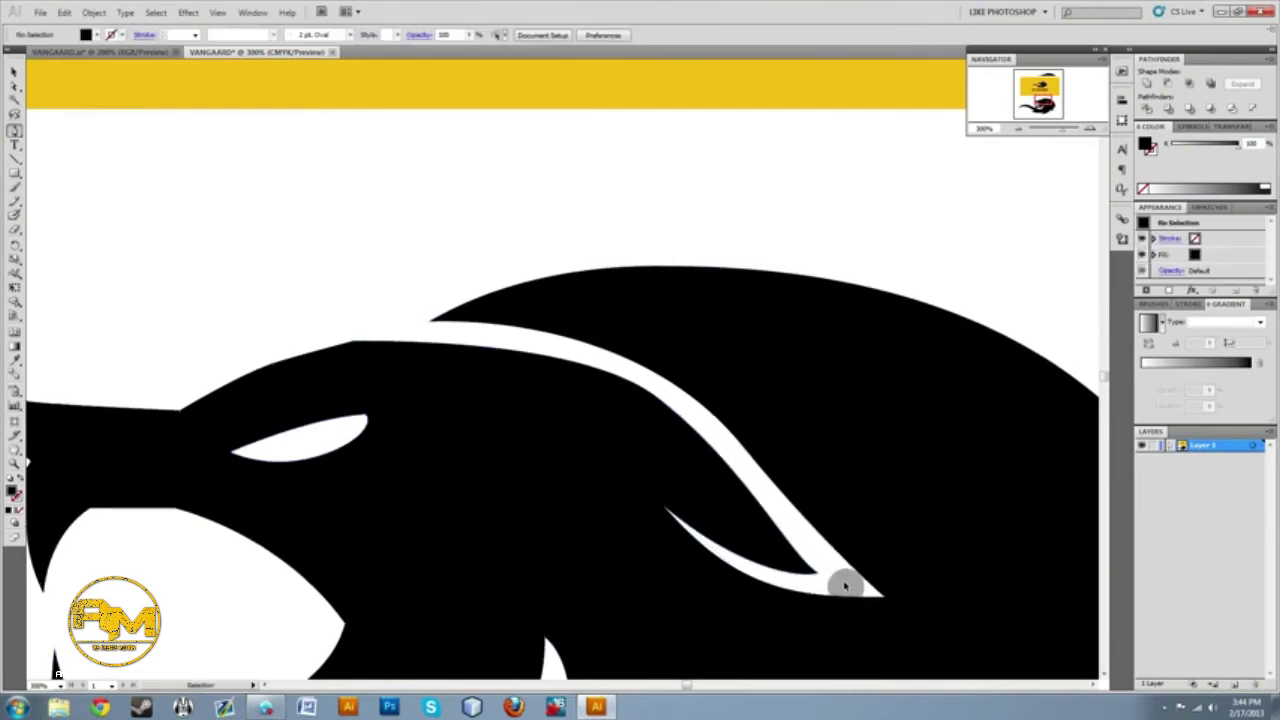
Fine-tune the curve along the lower edge of the white ear stripe by nudging the segment that ends at its rear tip.
scroll(817, 585, "down", 2)
scroll(840, 617, "up", 2)
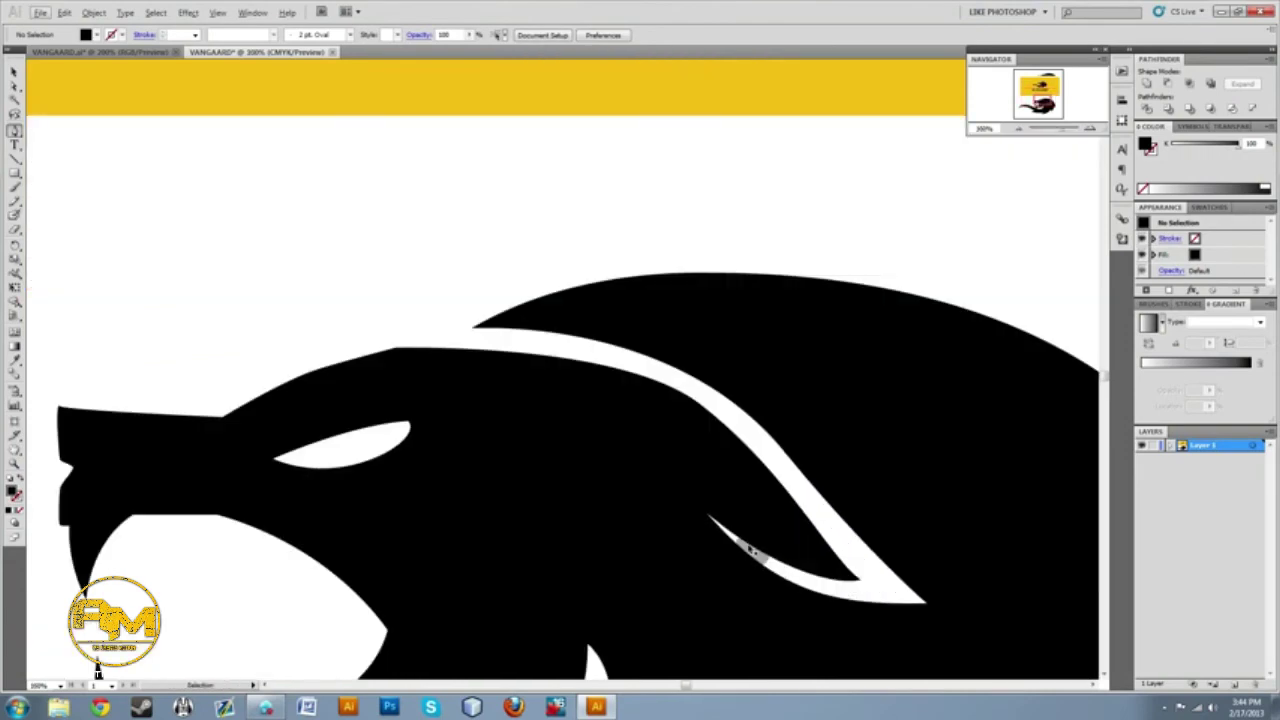
left_click(720, 527, "ctrl")
key("p")
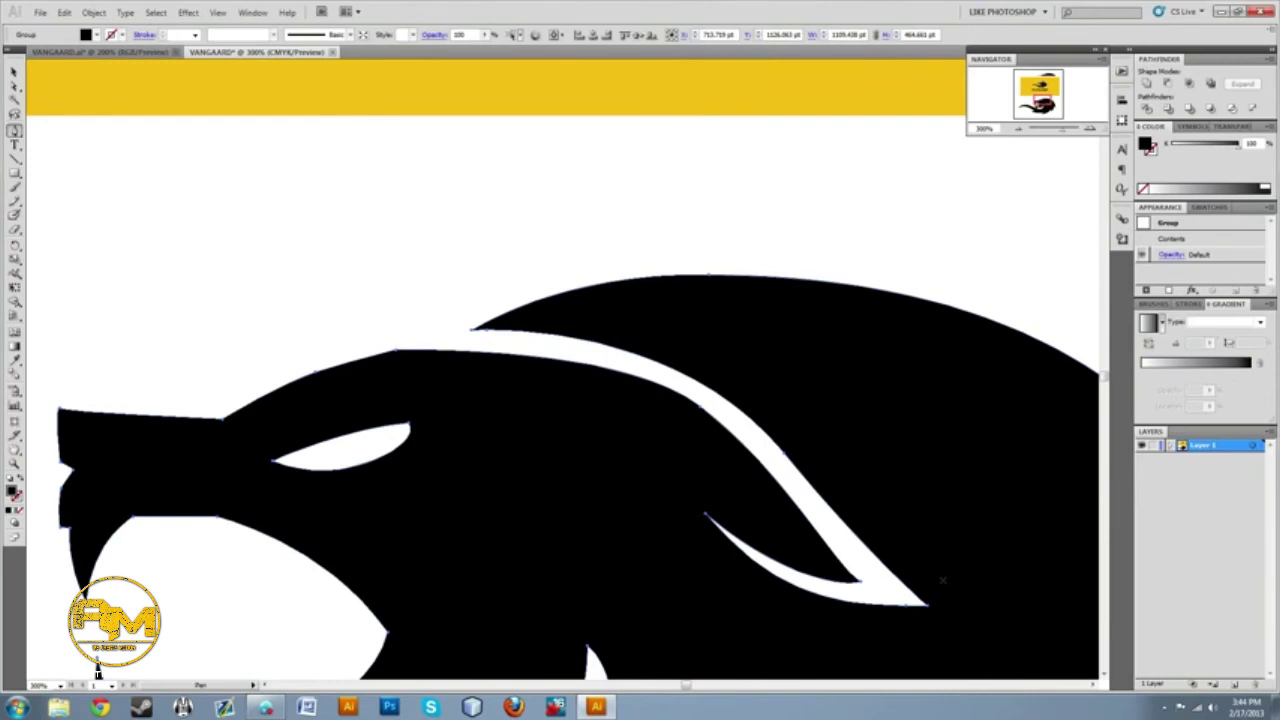
left_click(14, 86)
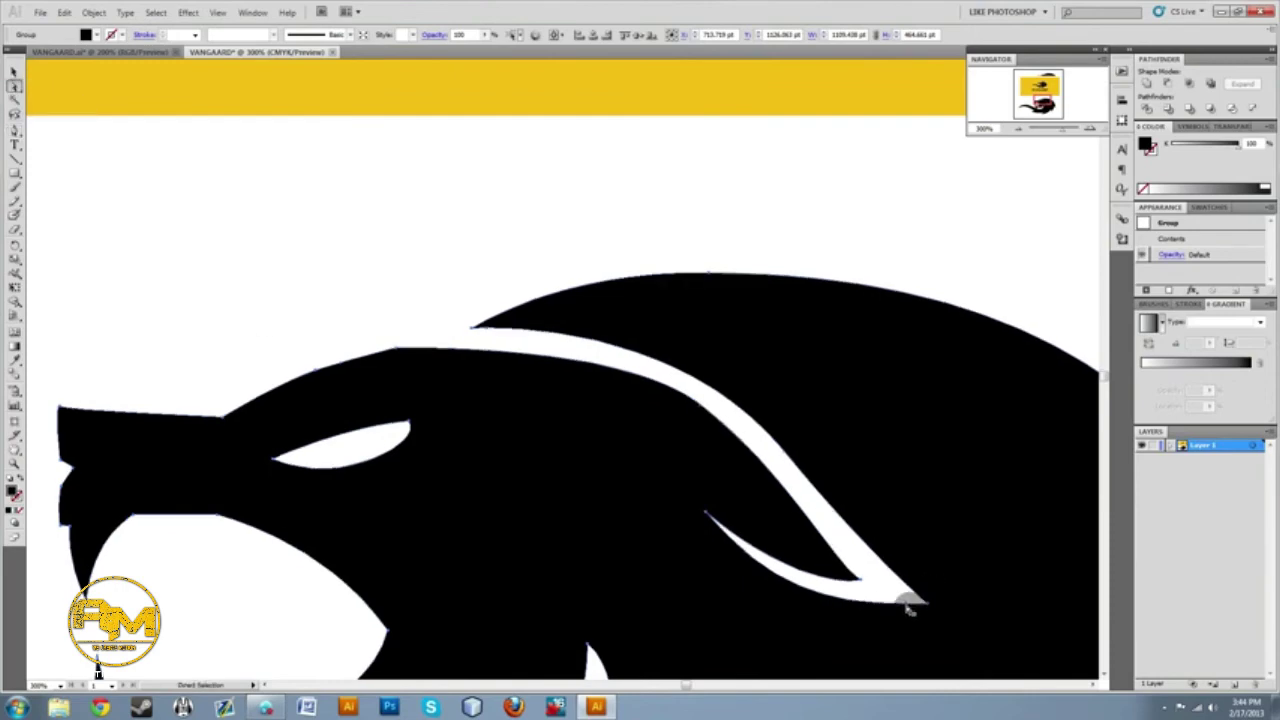
left_click(907, 608)
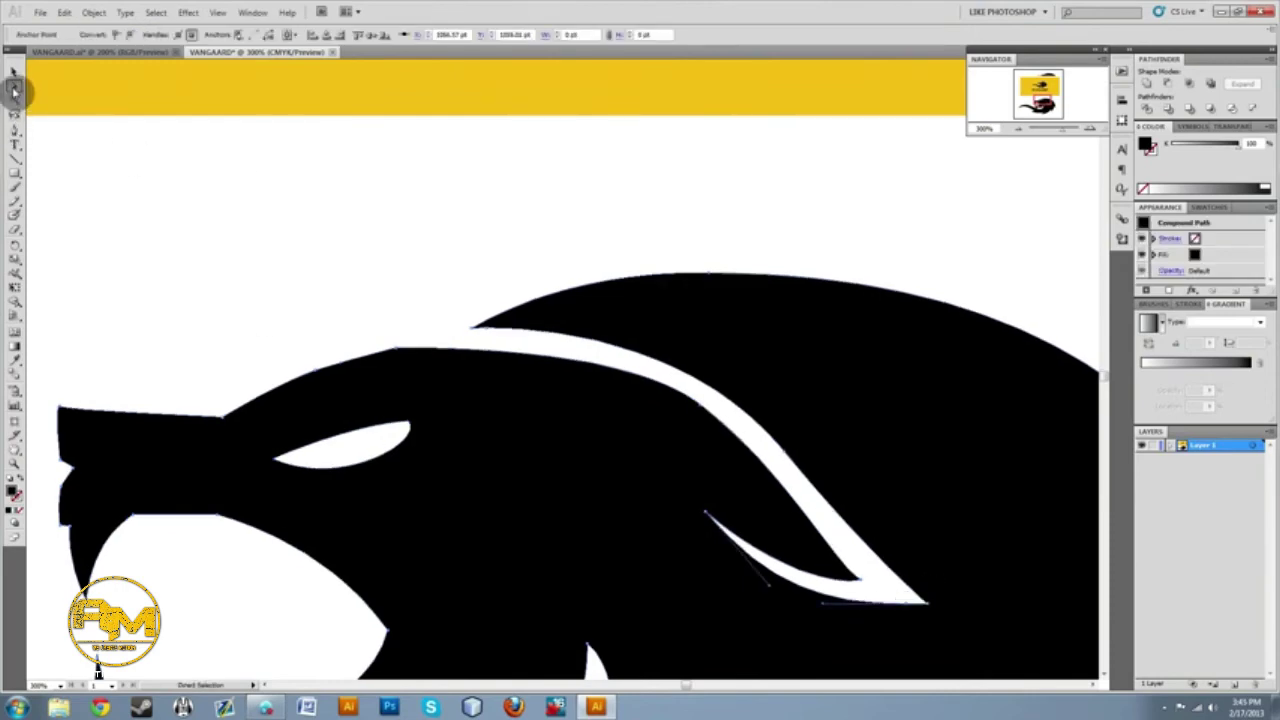
key("Down")
key("Down")
key("Up")
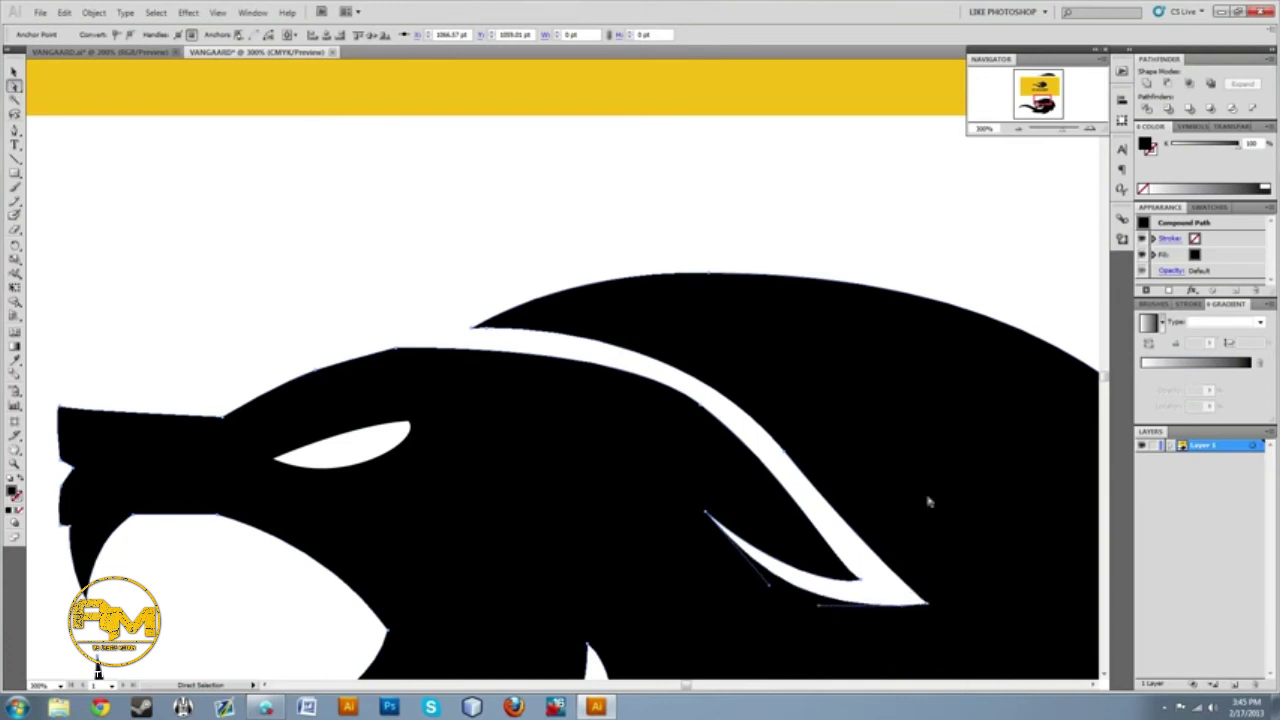
key("Up")
key("Down")
key("Down")
key("Up")
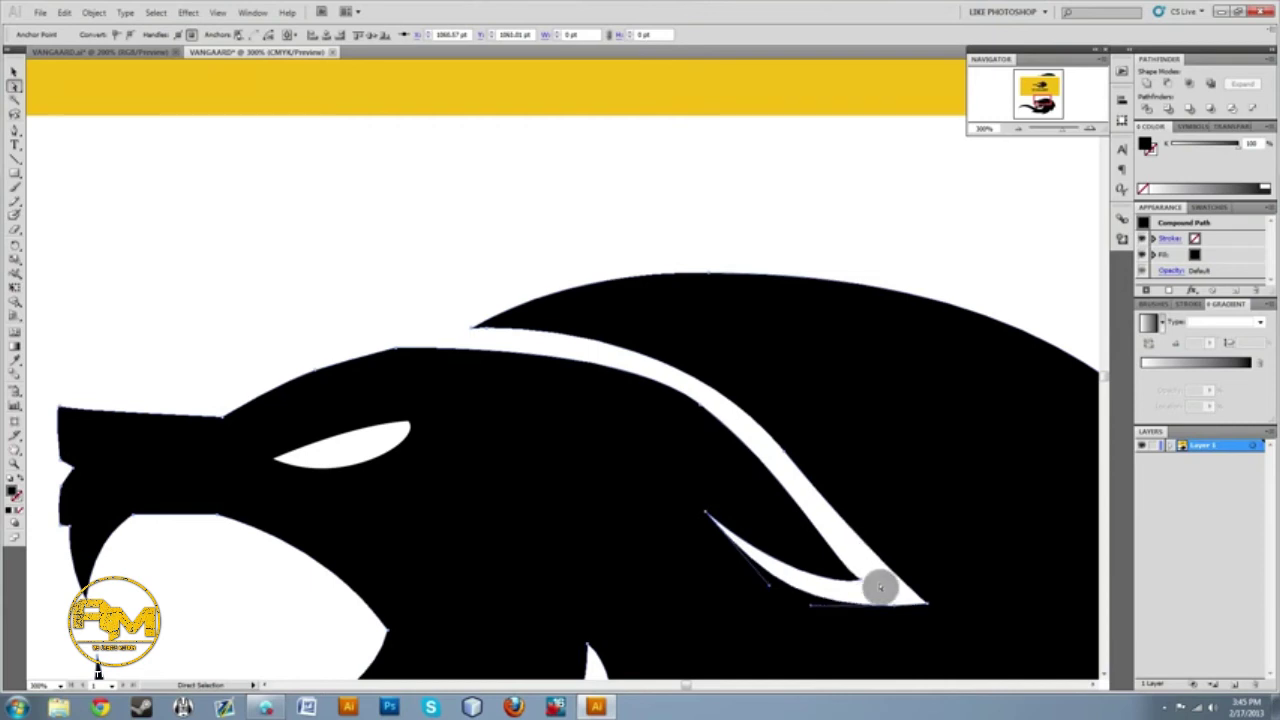
Nudge the pointed rear tip of the white ear stripe to fine-tune its position, and deselect the lion.
left_click(878, 586)
left_click(924, 608)
key("Right")
key("Right")
key("Left")
key("Left")
left_click(882, 588)
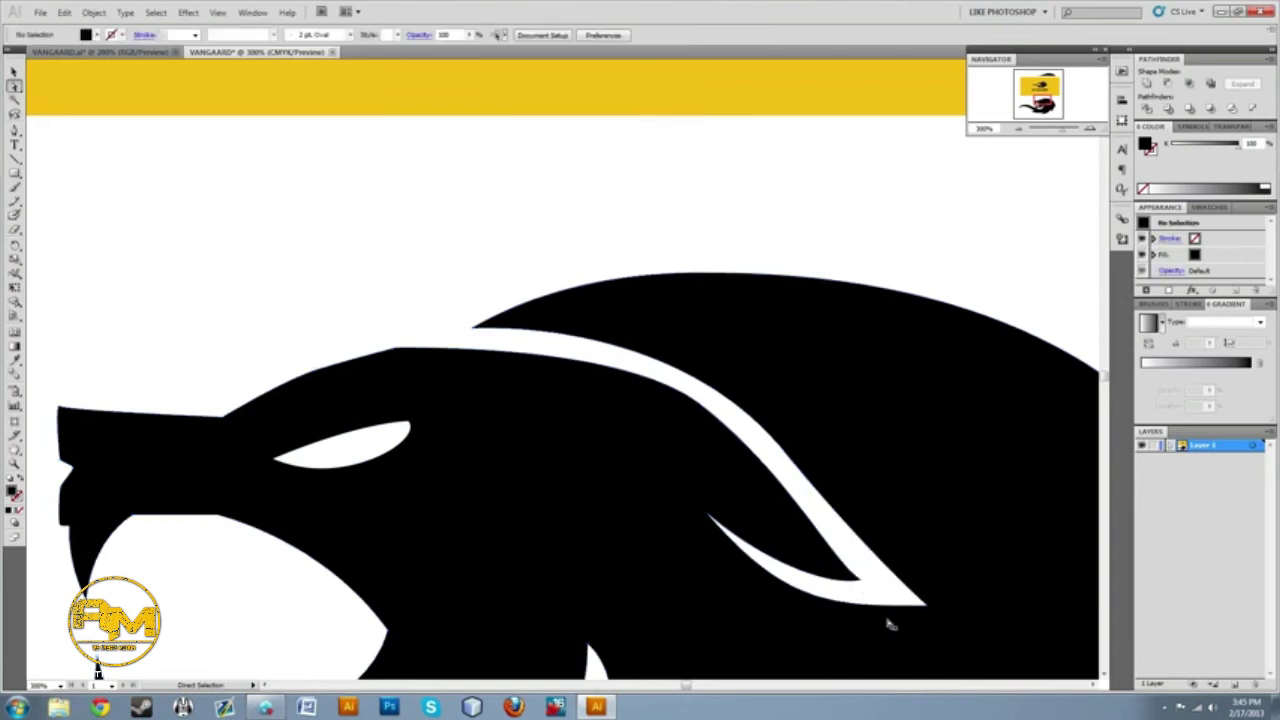
Extend the black mane's front tip slightly forward over the start of the white stripe, and deselect the lion.
left_click(402, 352)
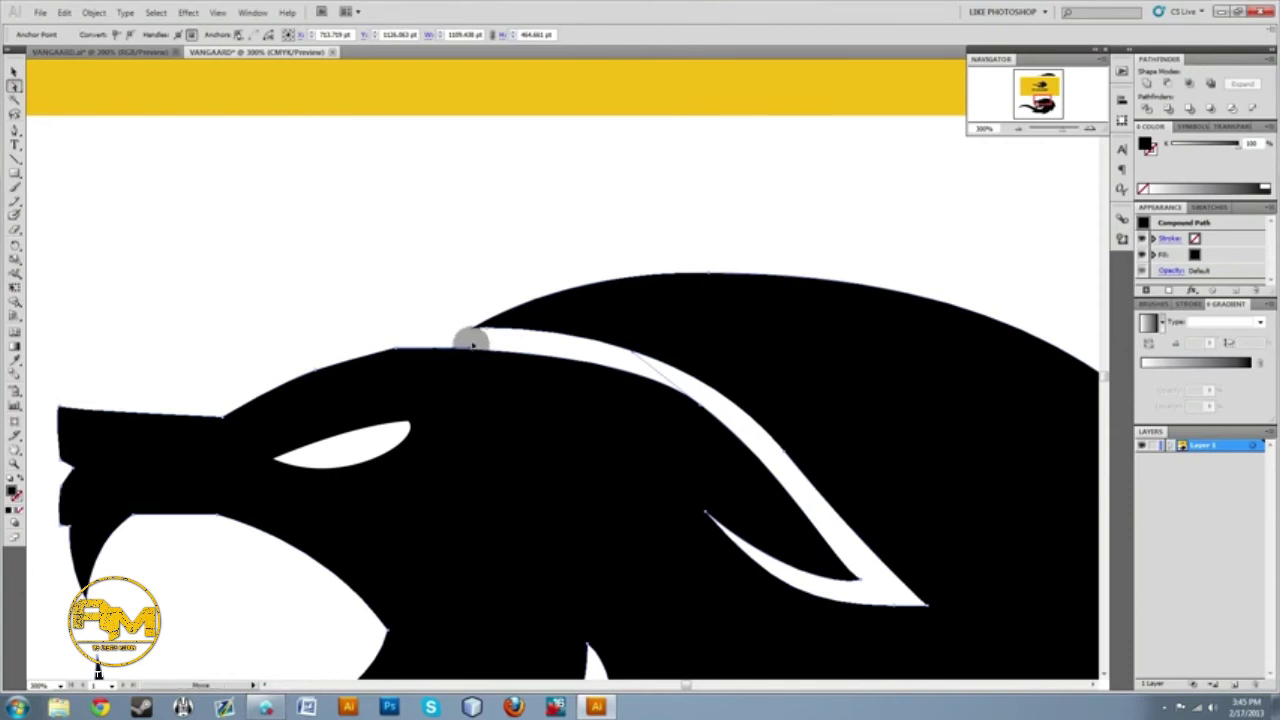
left_click(426, 350)
left_click(604, 366)
left_click(397, 228)
left_click(495, 334)
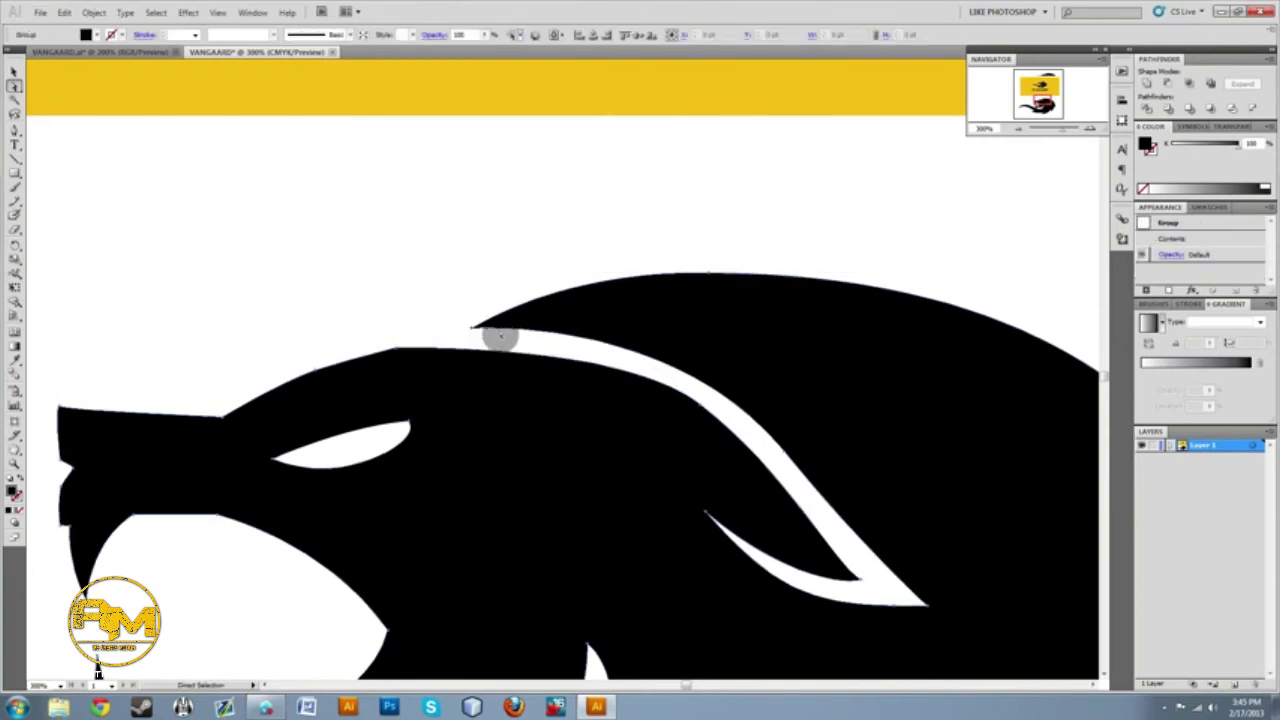
left_click(472, 332)
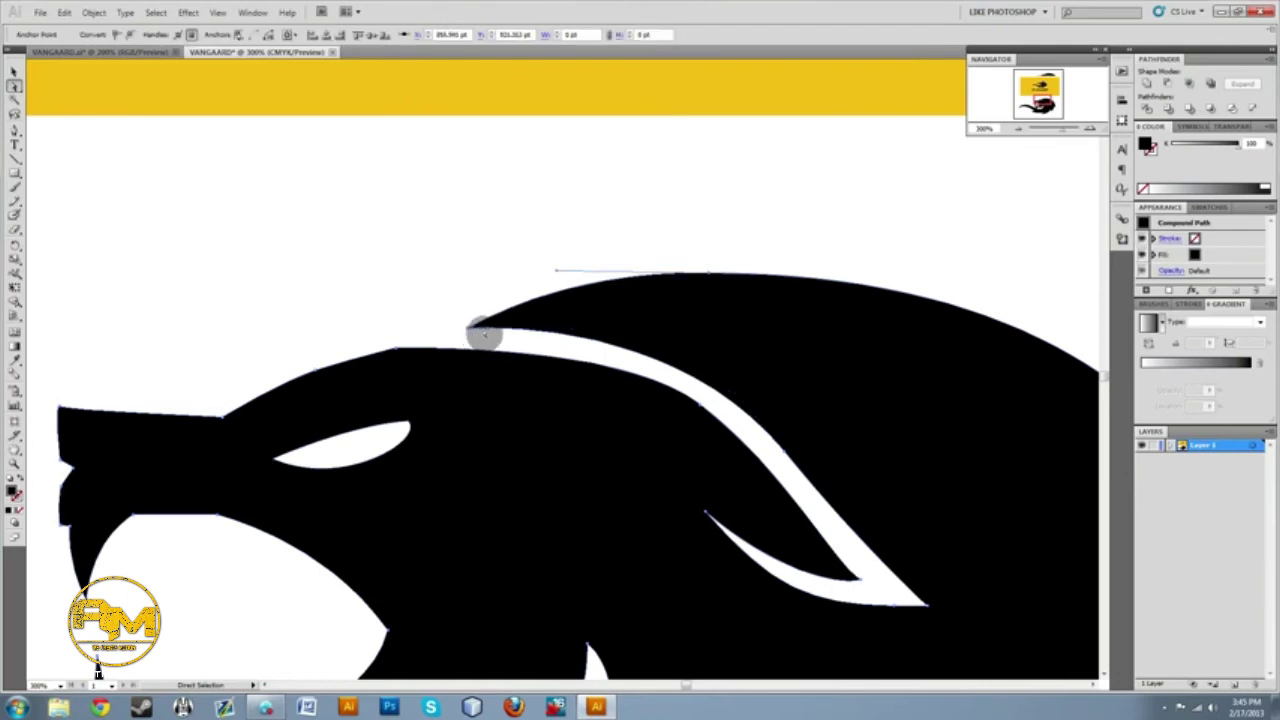
left_click_drag(489, 336, 488, 338)
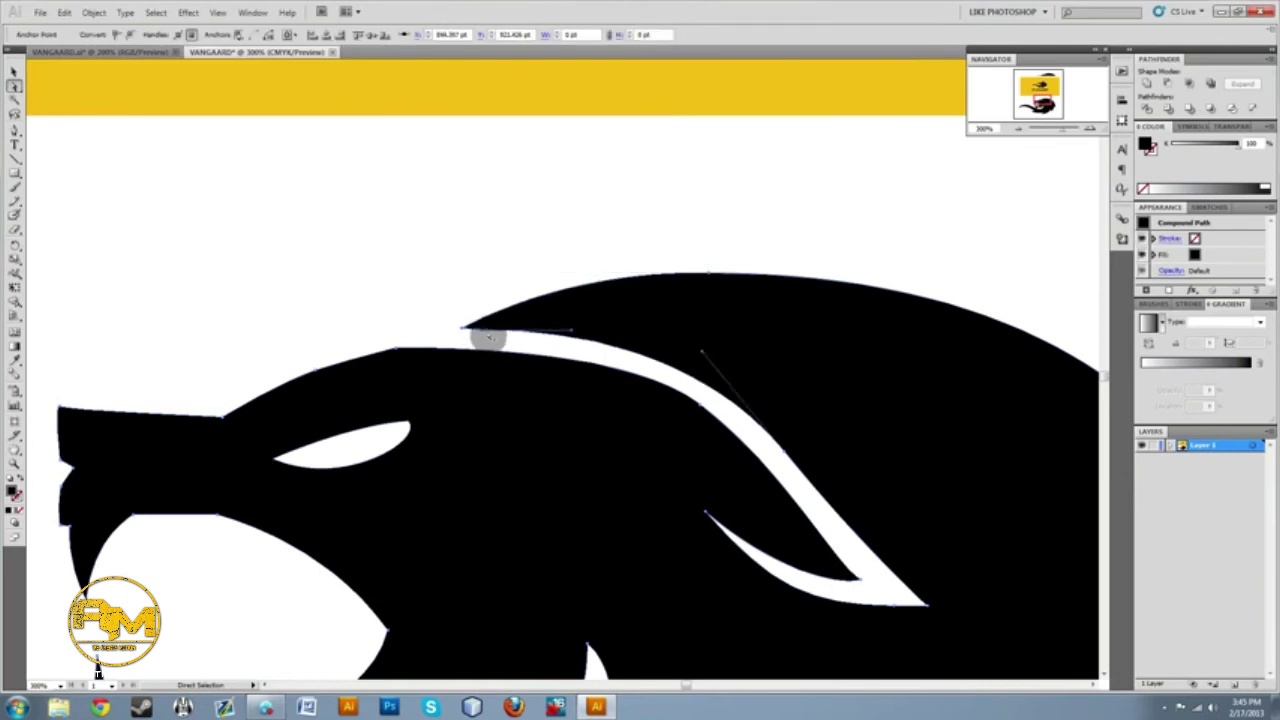
left_click(420, 331)
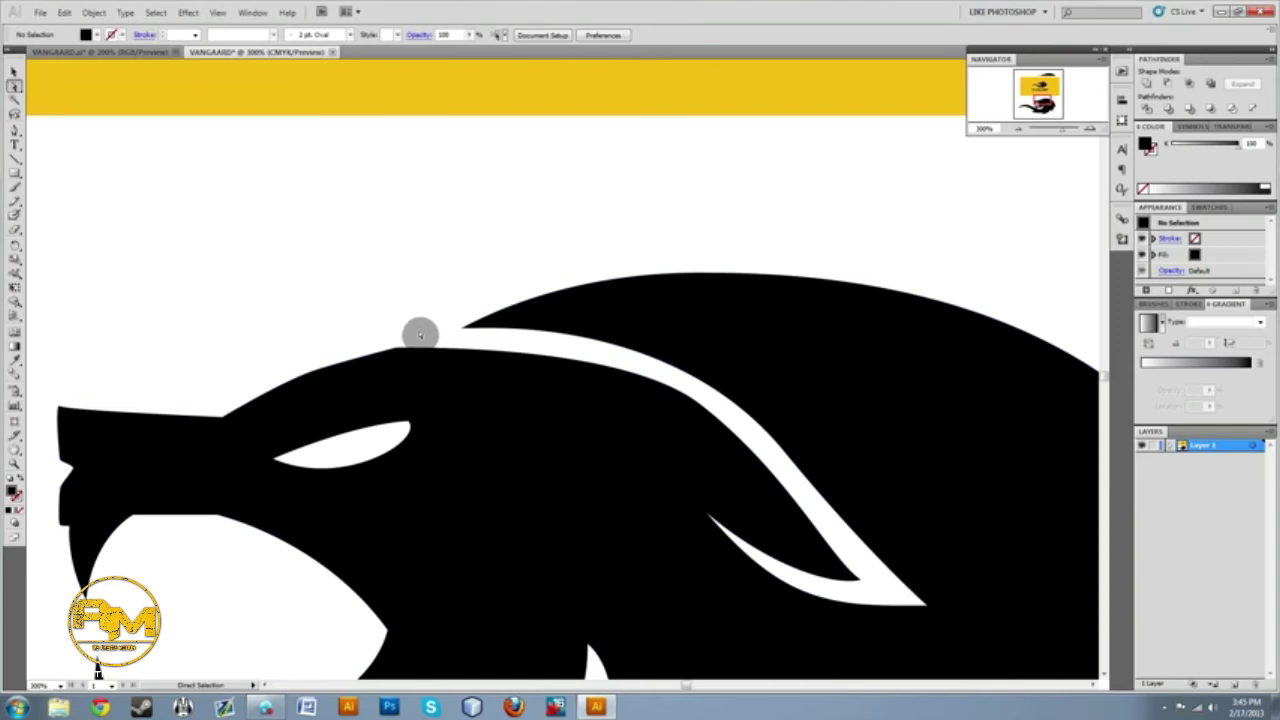
Unlock the yellow VANGAARD reference image above the traced lion and delete it.
left_click(647, 571, "alt")
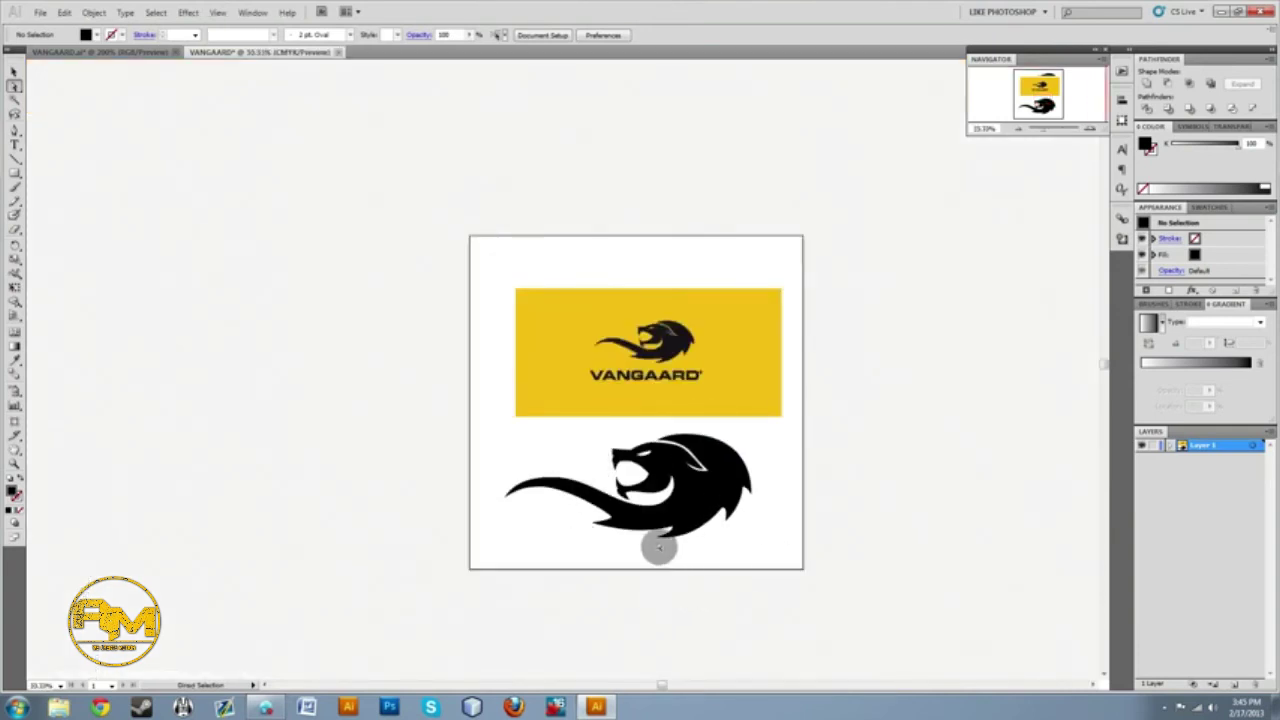
scroll(654, 547, "up", 4)
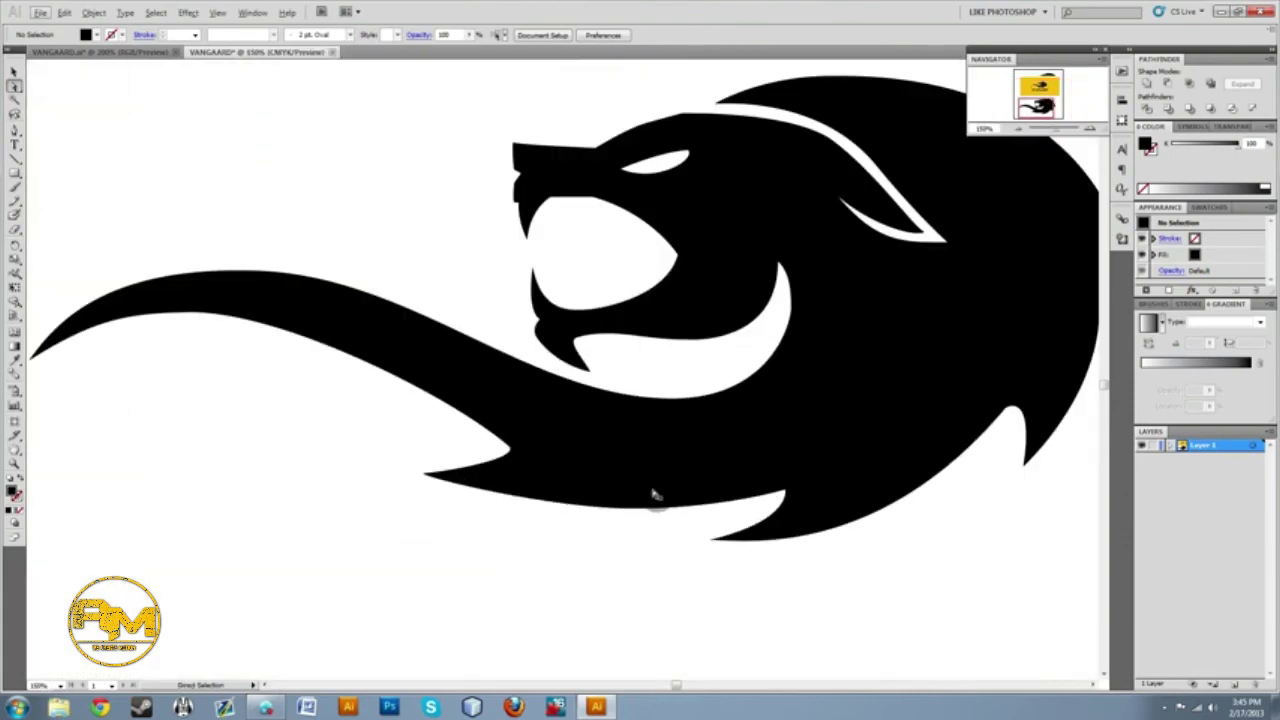
scroll(656, 499, "down", 4)
scroll(706, 323, "up", 1)
scroll(660, 380, "up", 3)
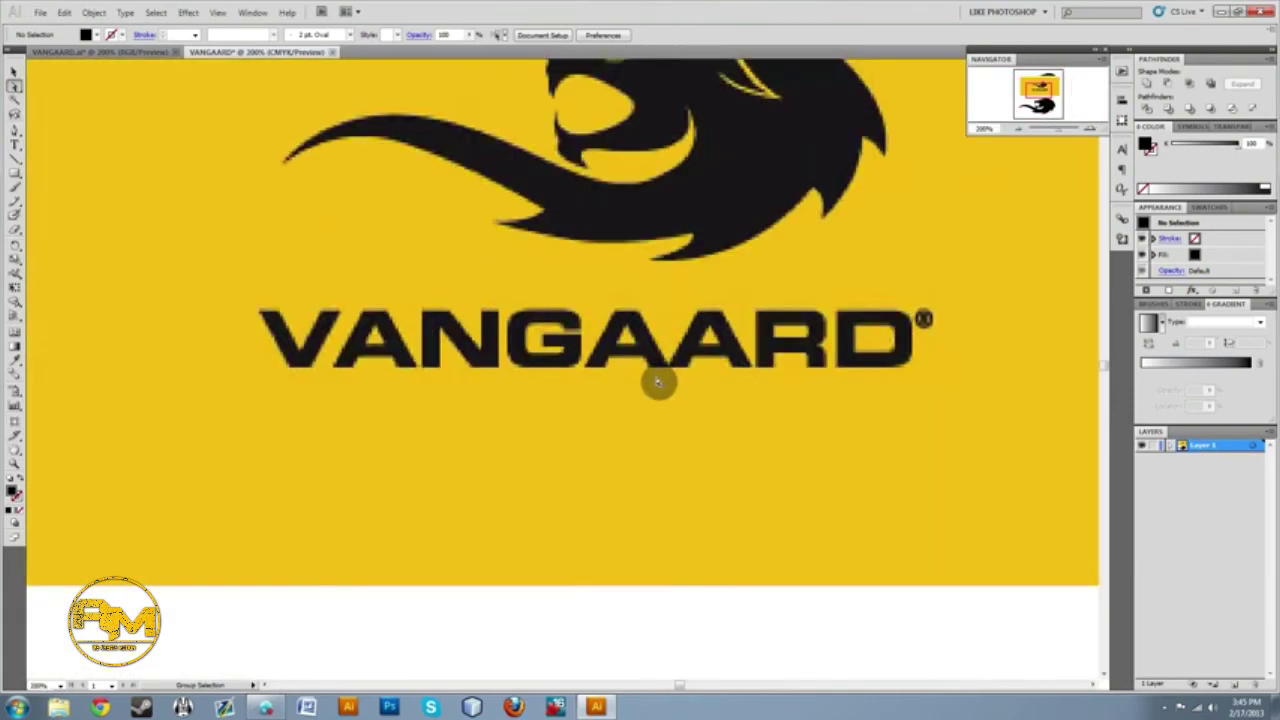
scroll(660, 380, "down", 4)
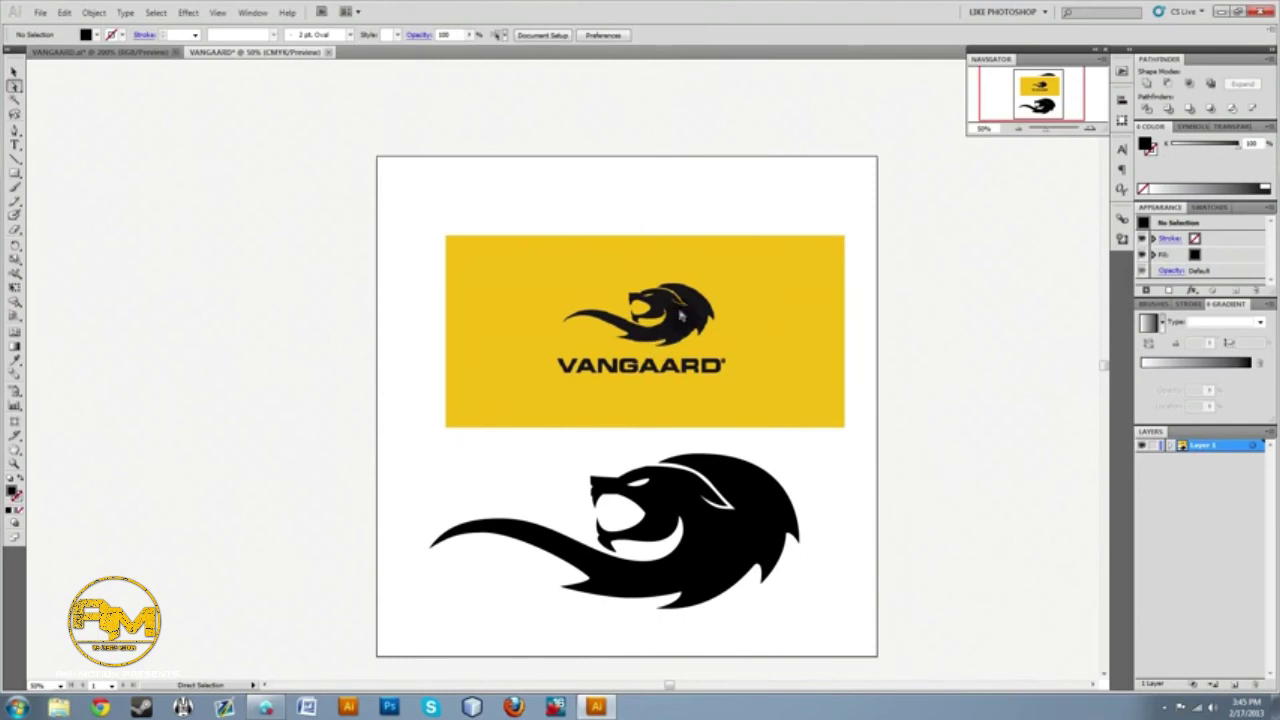
left_click(93, 14)
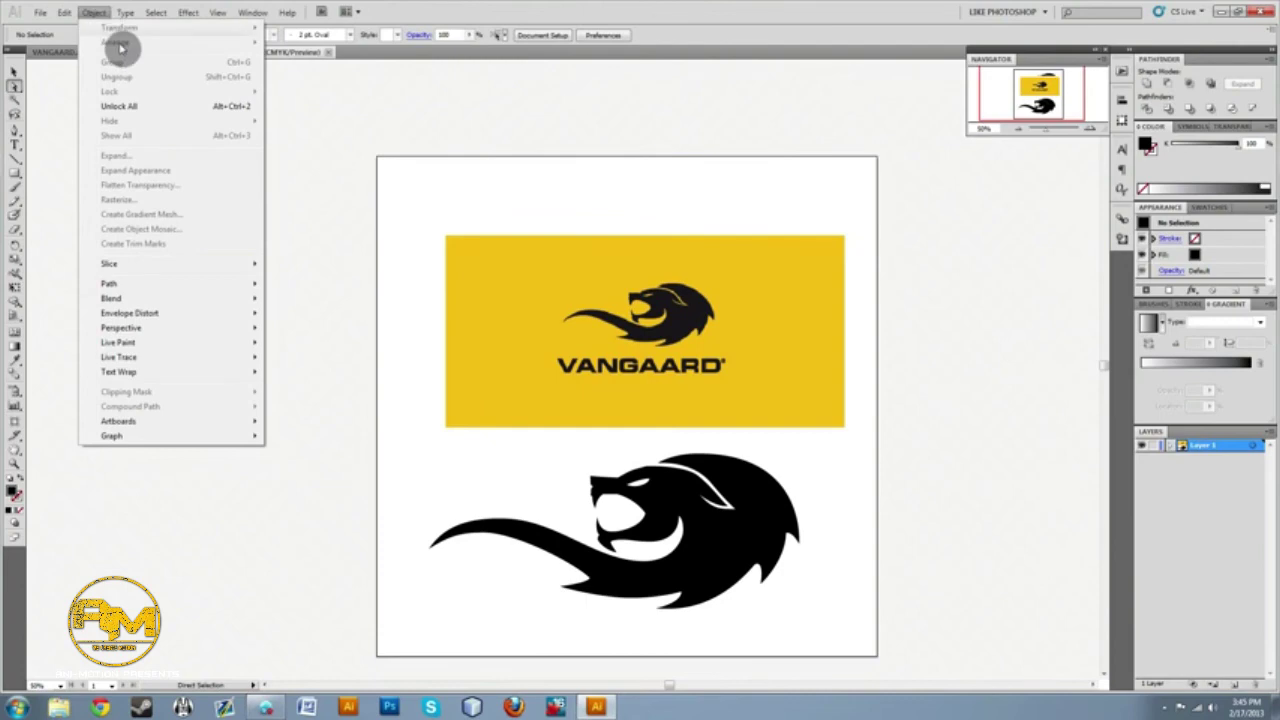
left_click(129, 107)
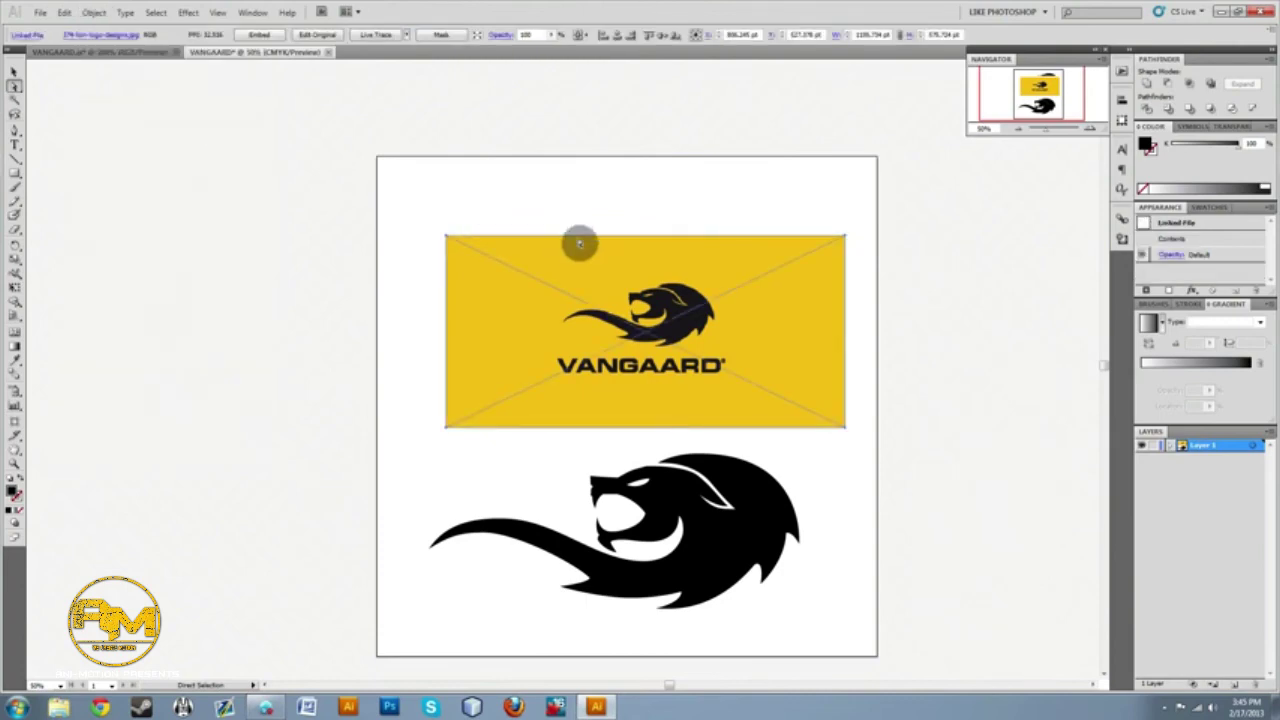
key("Delete")
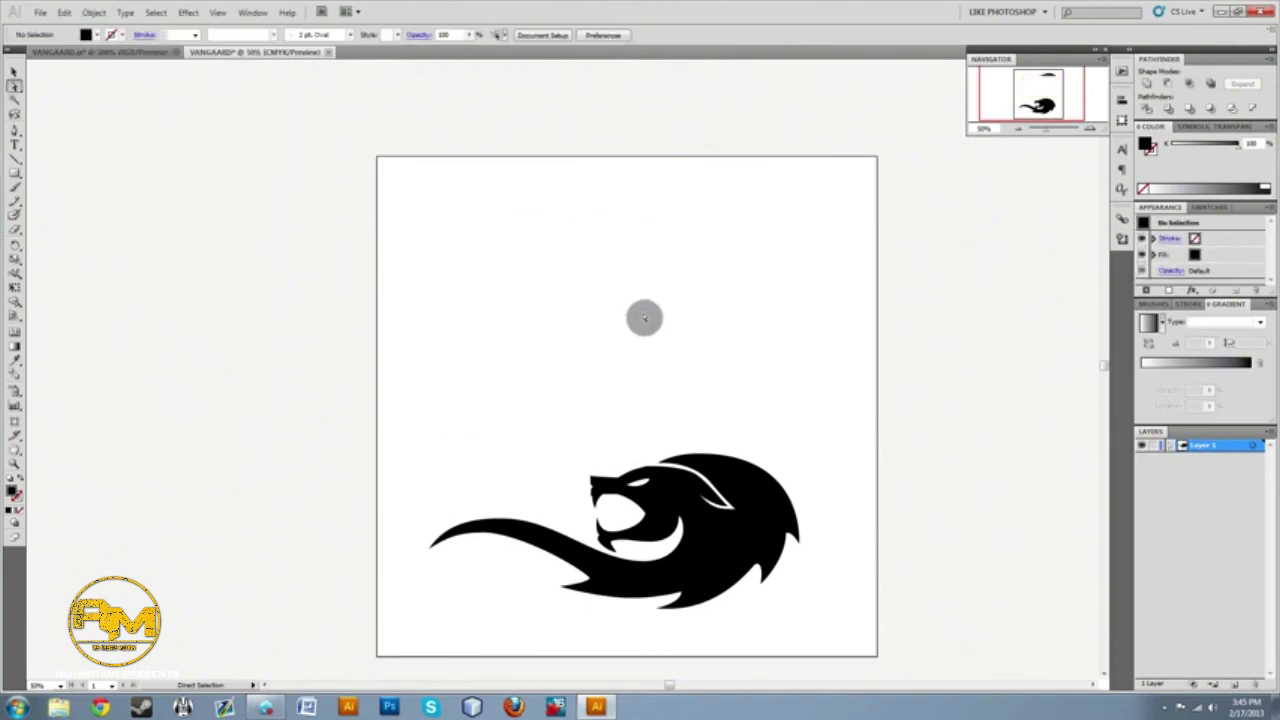
Select the whole traced lion and move it up to roughly the middle of the artboard.
left_click_drag(396, 332, 612, 554)
left_click_drag(887, 656, 866, 654)
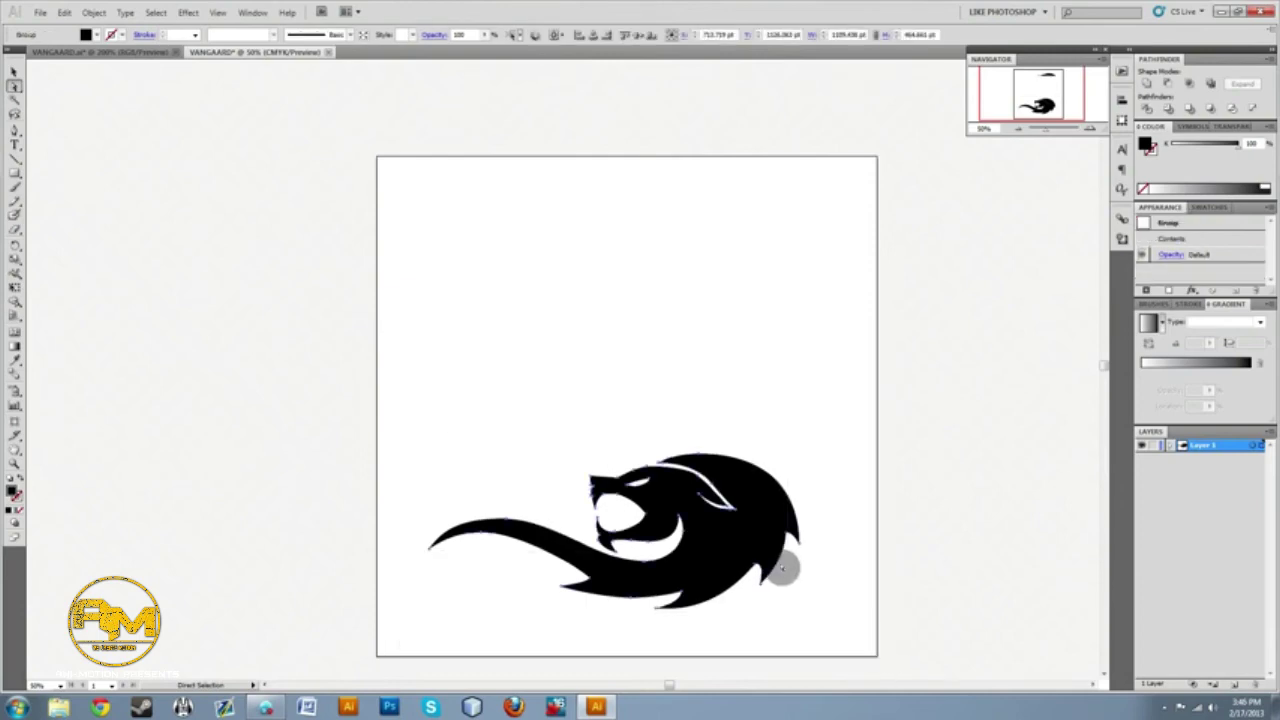
left_click_drag(743, 508, 735, 385)
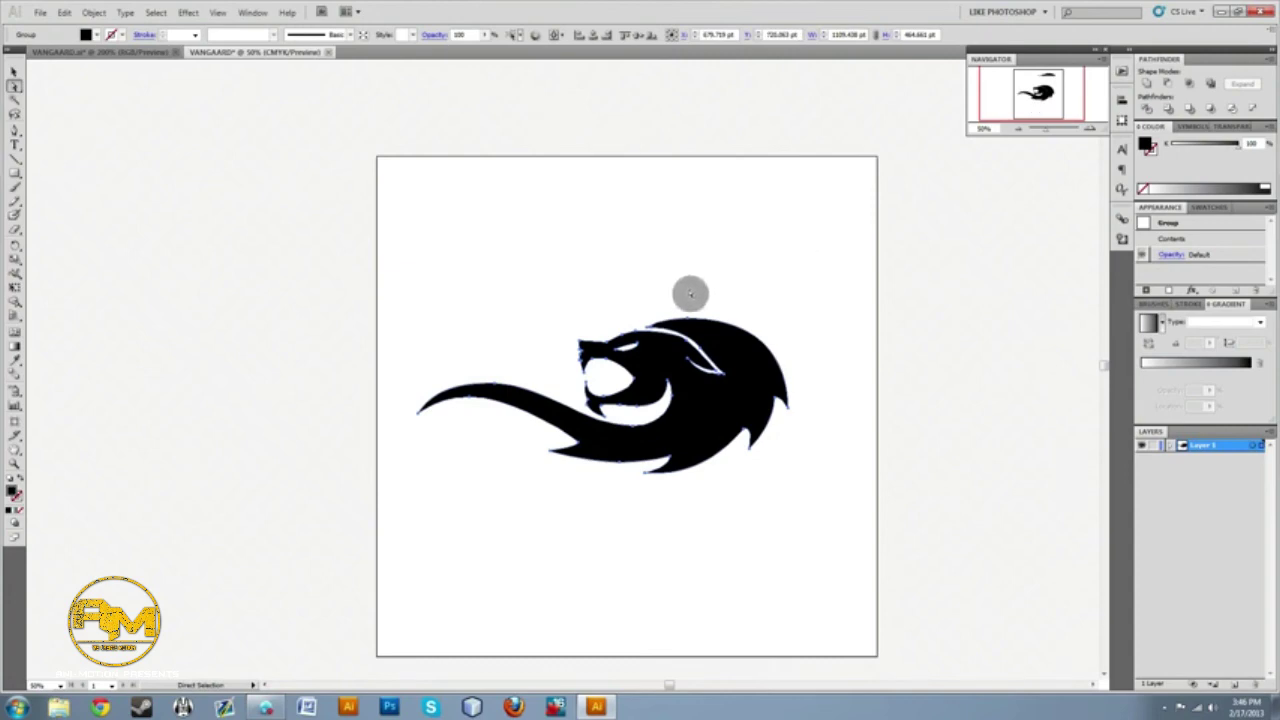
Centre the lion horizontally and vertically on the artboard using Align to Artboard, and deselect it.
left_click_drag(408, 257, 932, 538)
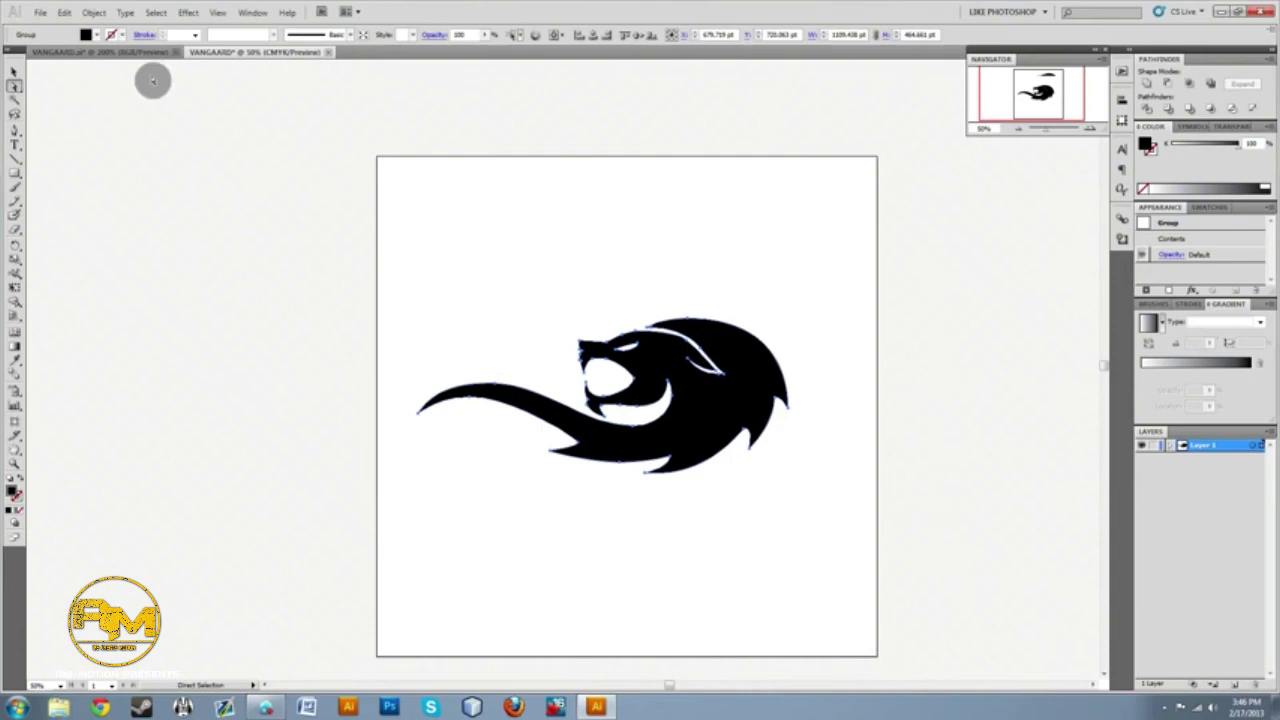
left_click(555, 36)
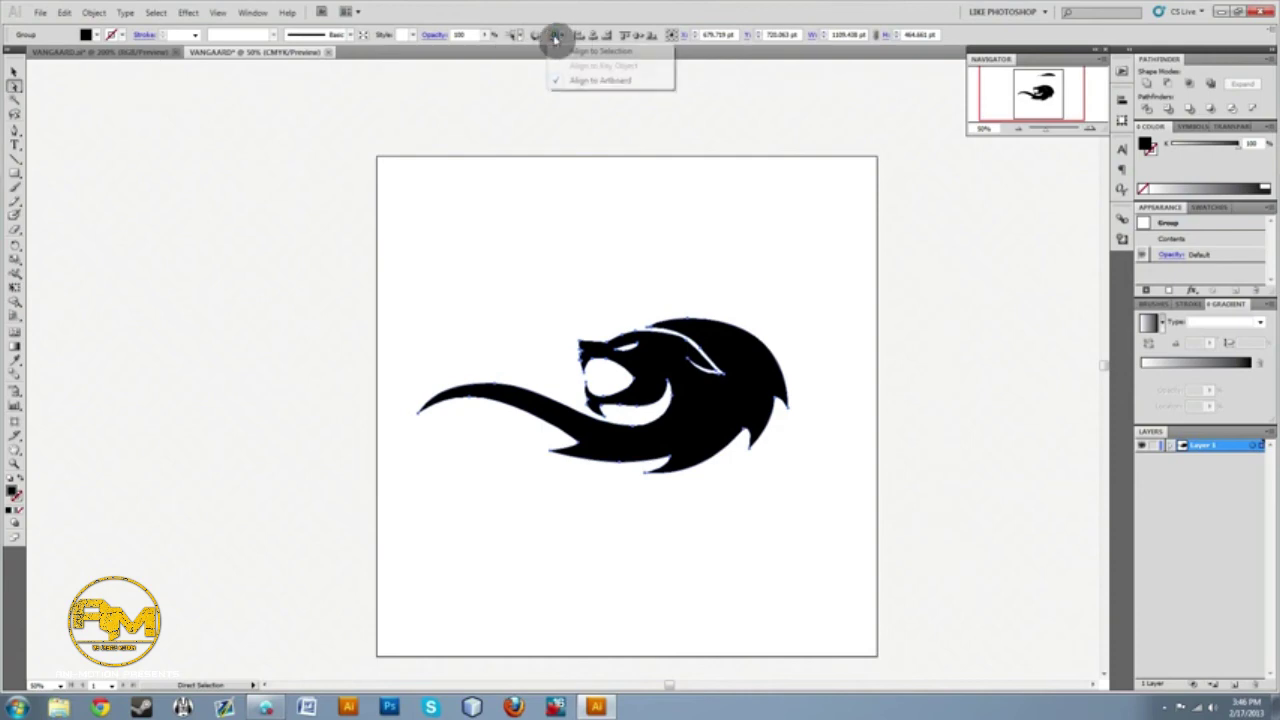
left_click(584, 80)
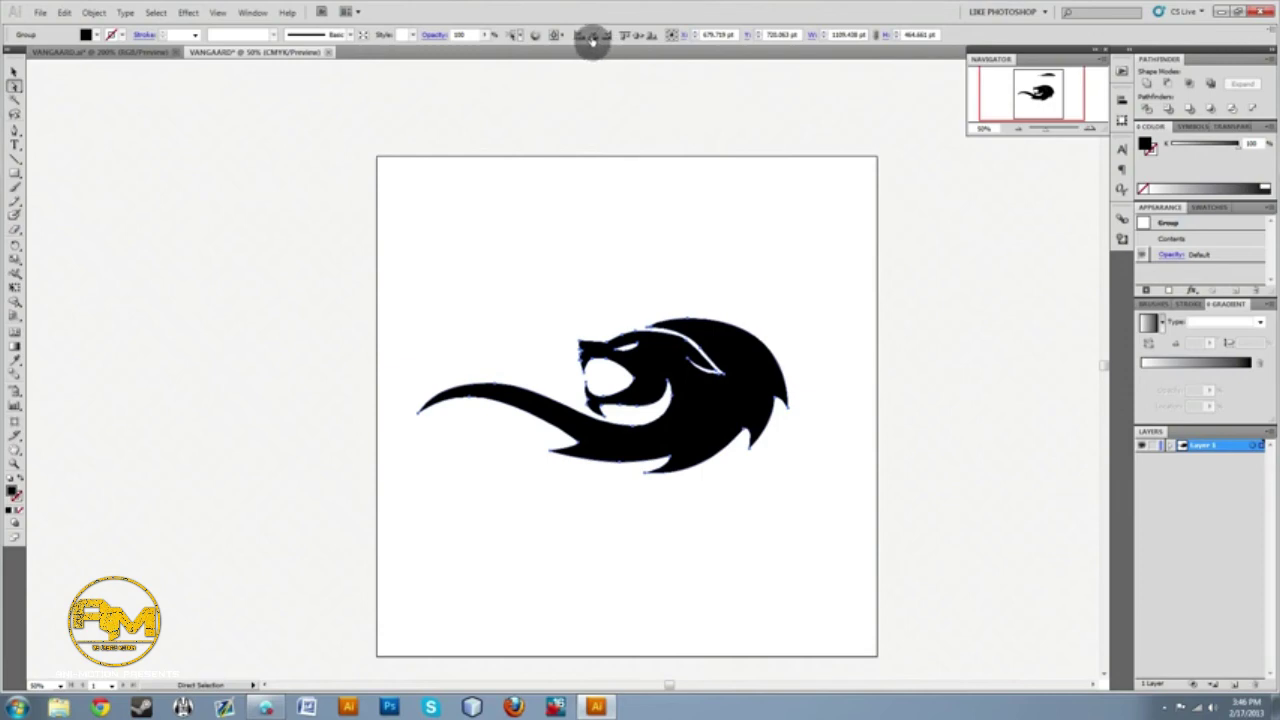
left_click(592, 37)
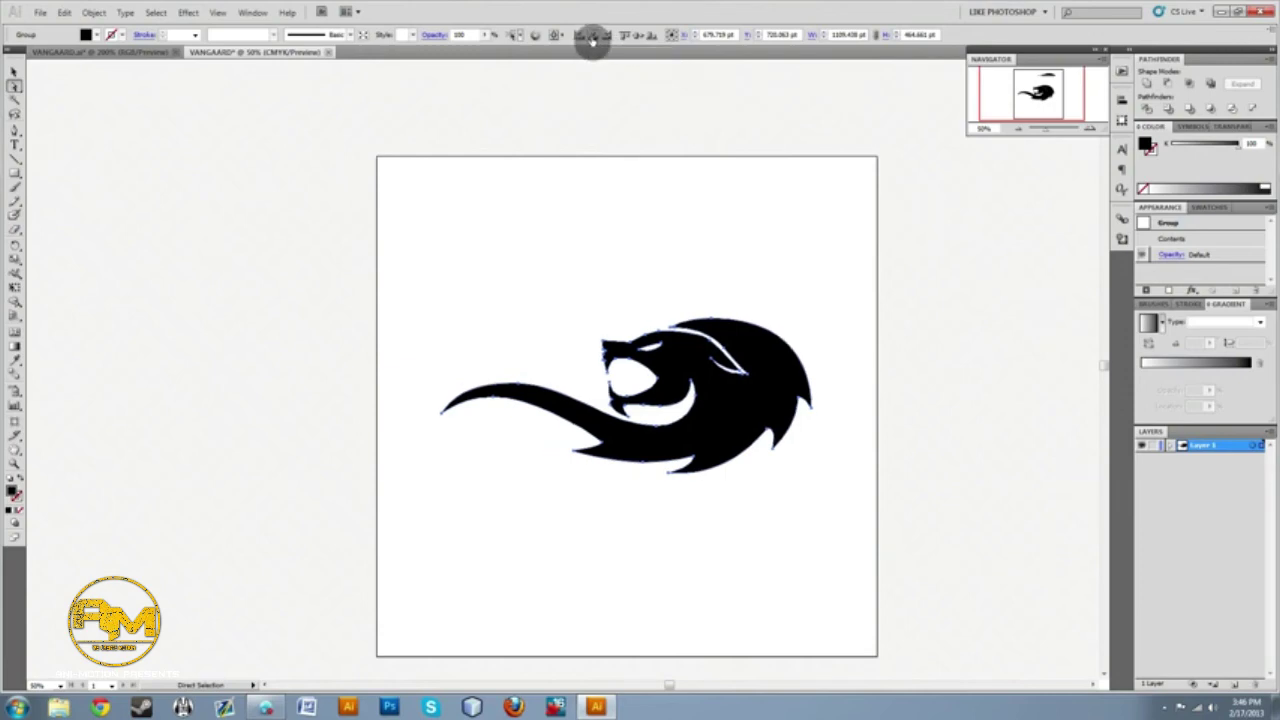
left_click(638, 40)
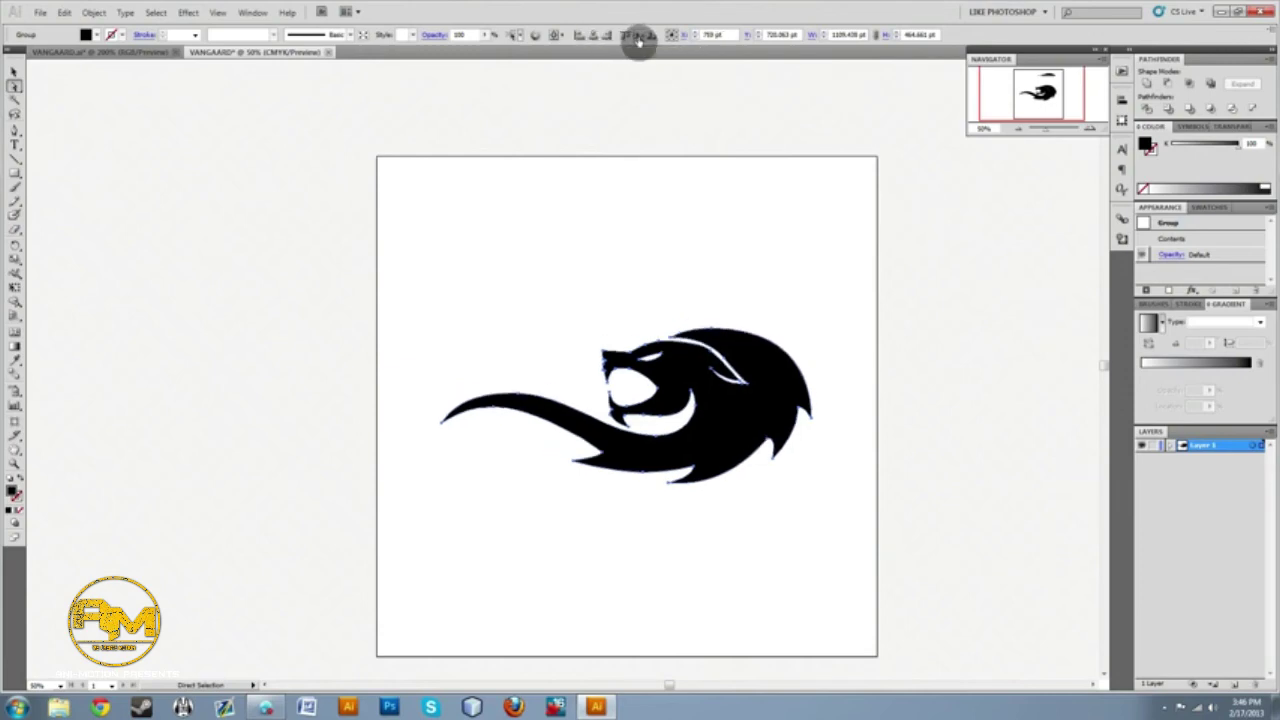
left_click(626, 207)
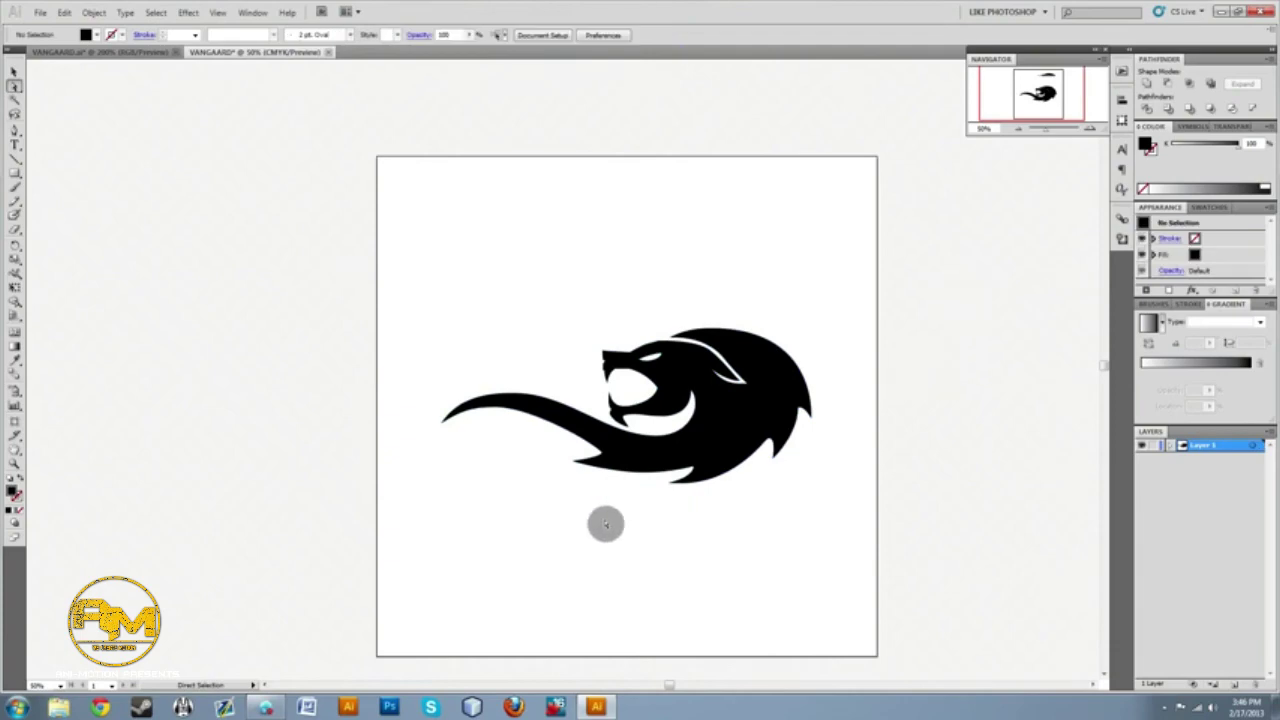
key("t")
left_click(492, 565)
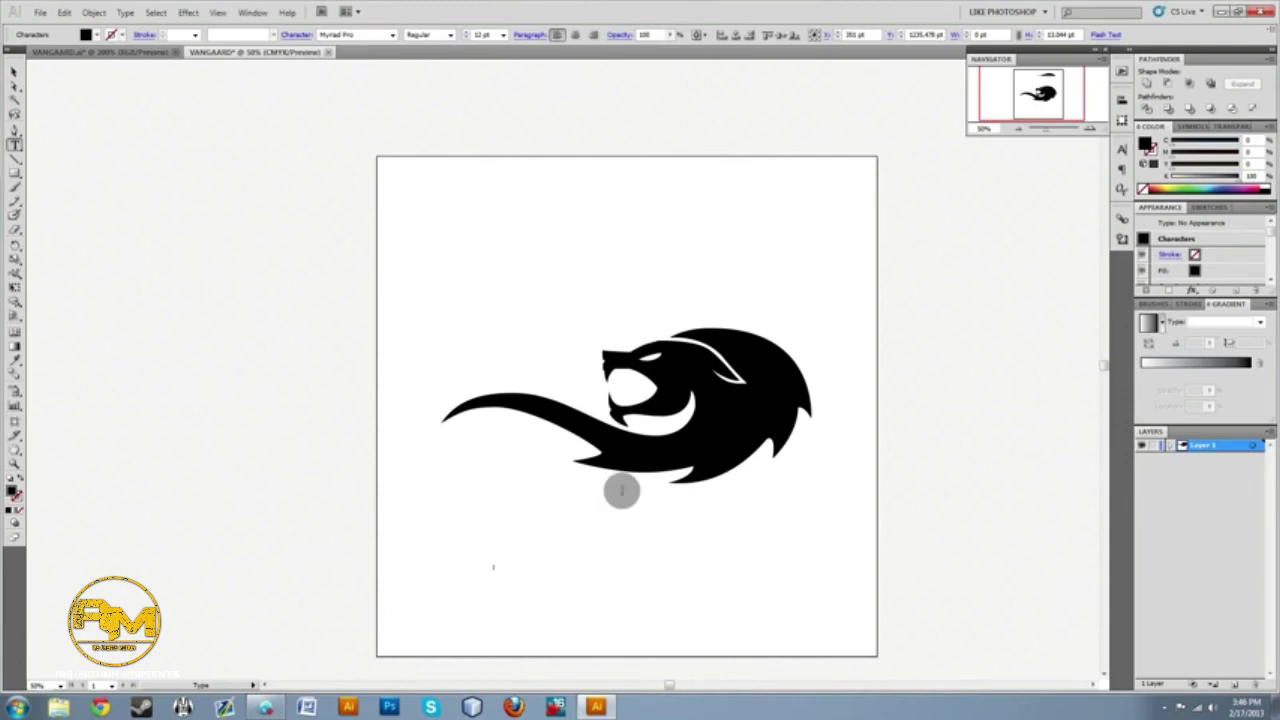
left_click(15, 73)
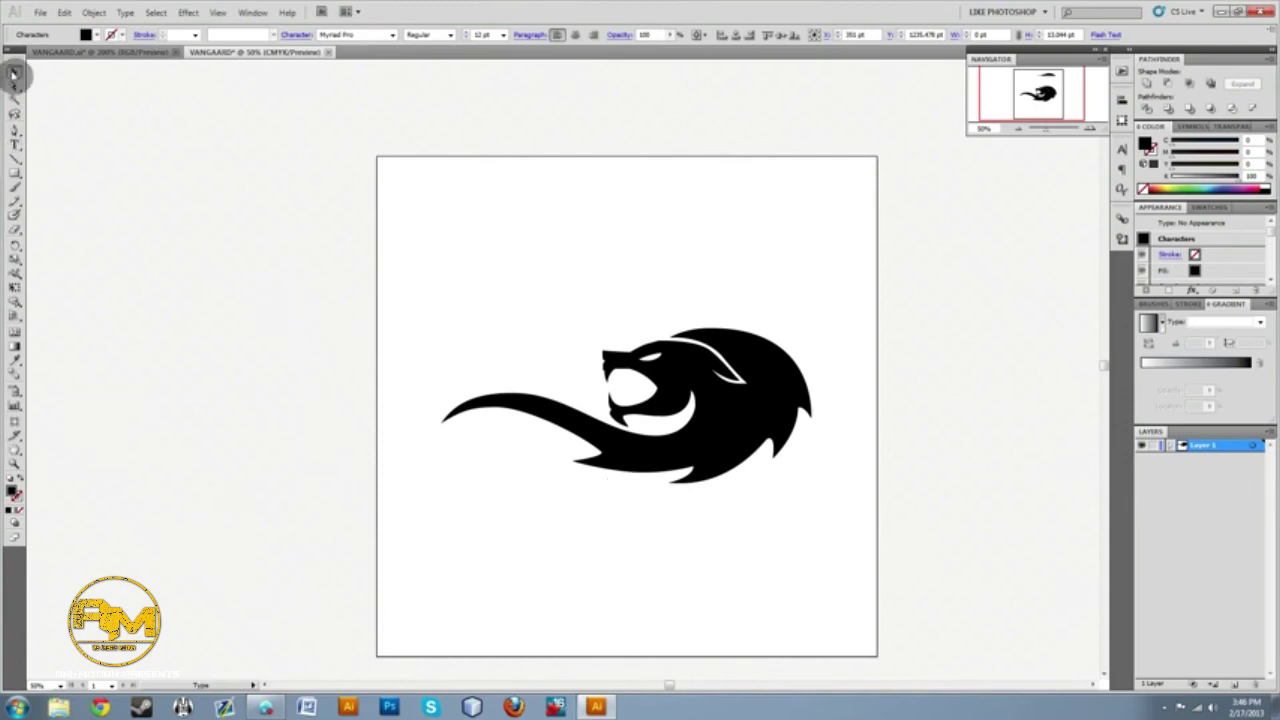
left_click(515, 518)
Add the text VANGAARD in 12 pt Myriad Pro below the lion.
left_click(17, 148)
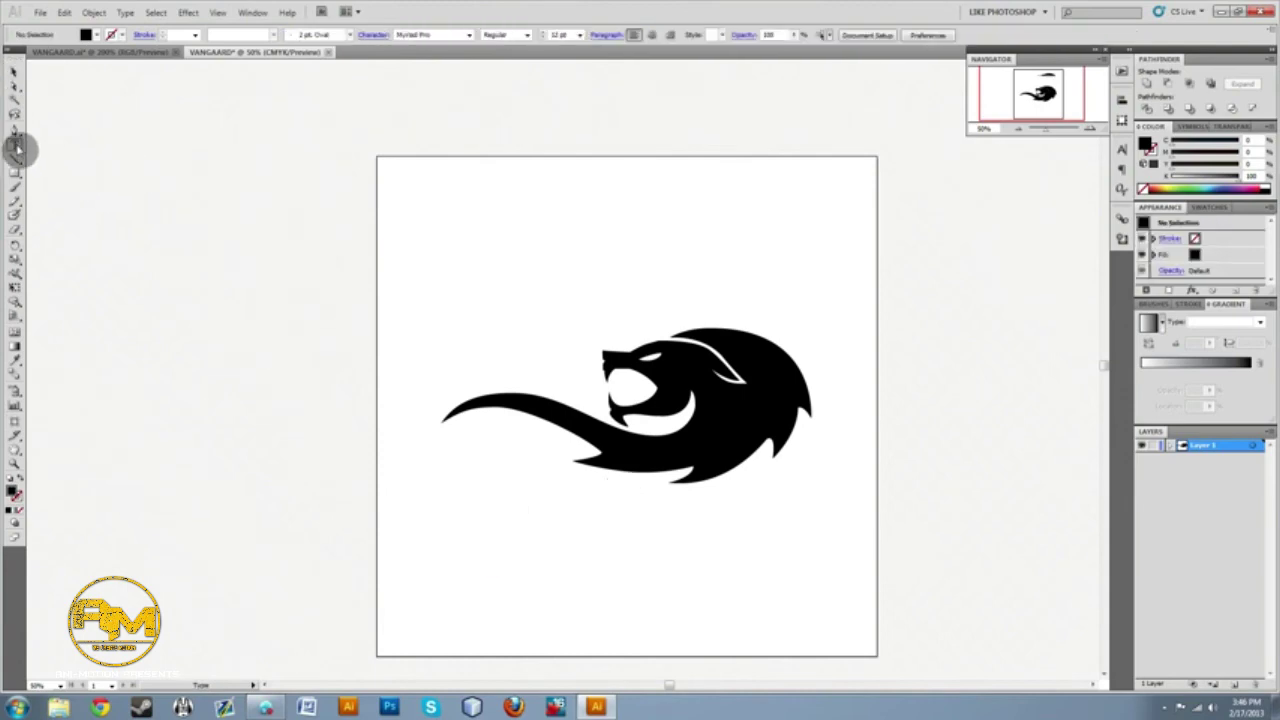
left_click(541, 561)
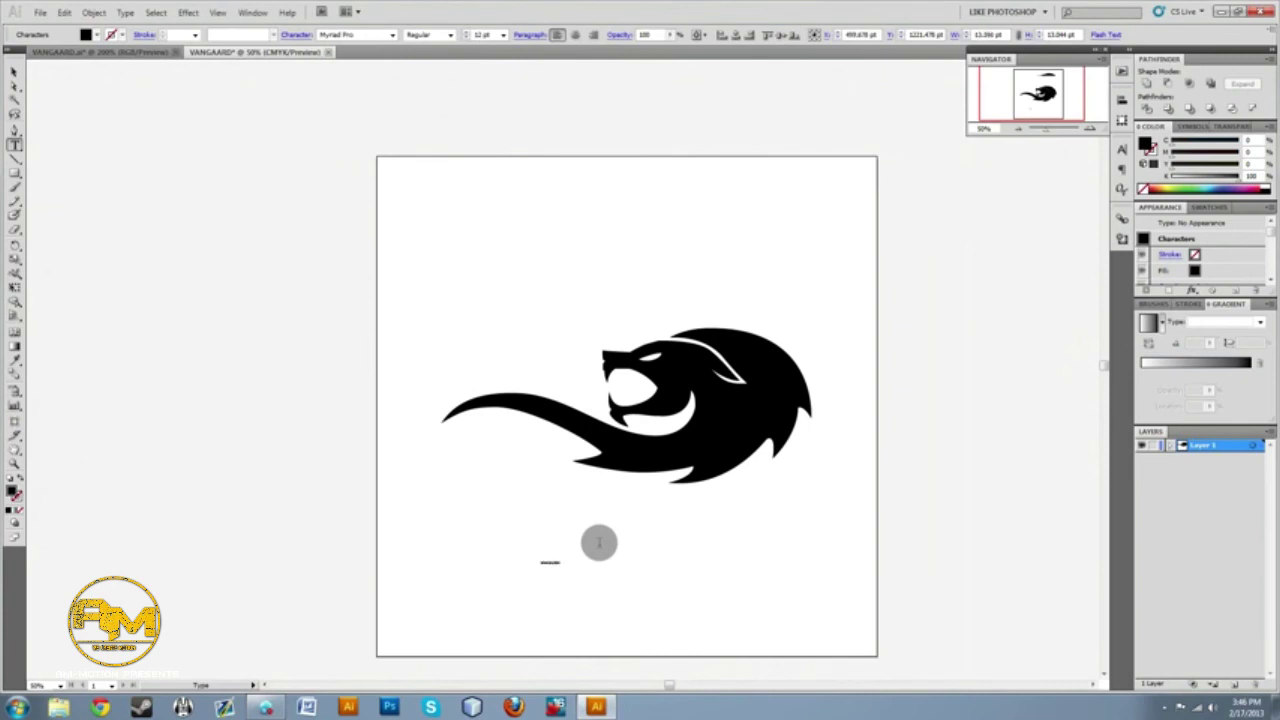
left_click(14, 72)
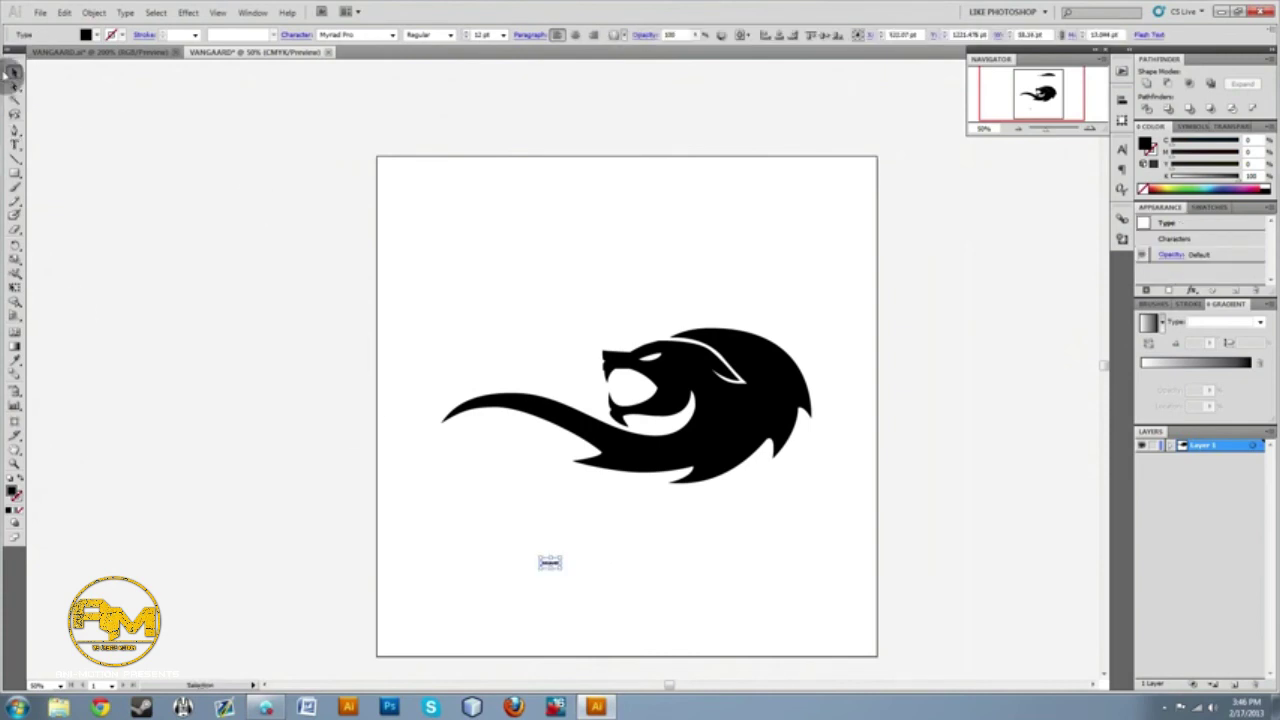
Enlarge the VANGAARD text to about three quarters of the lion's width and place it just beneath the lion.
left_click_drag(561, 557, 907, 474)
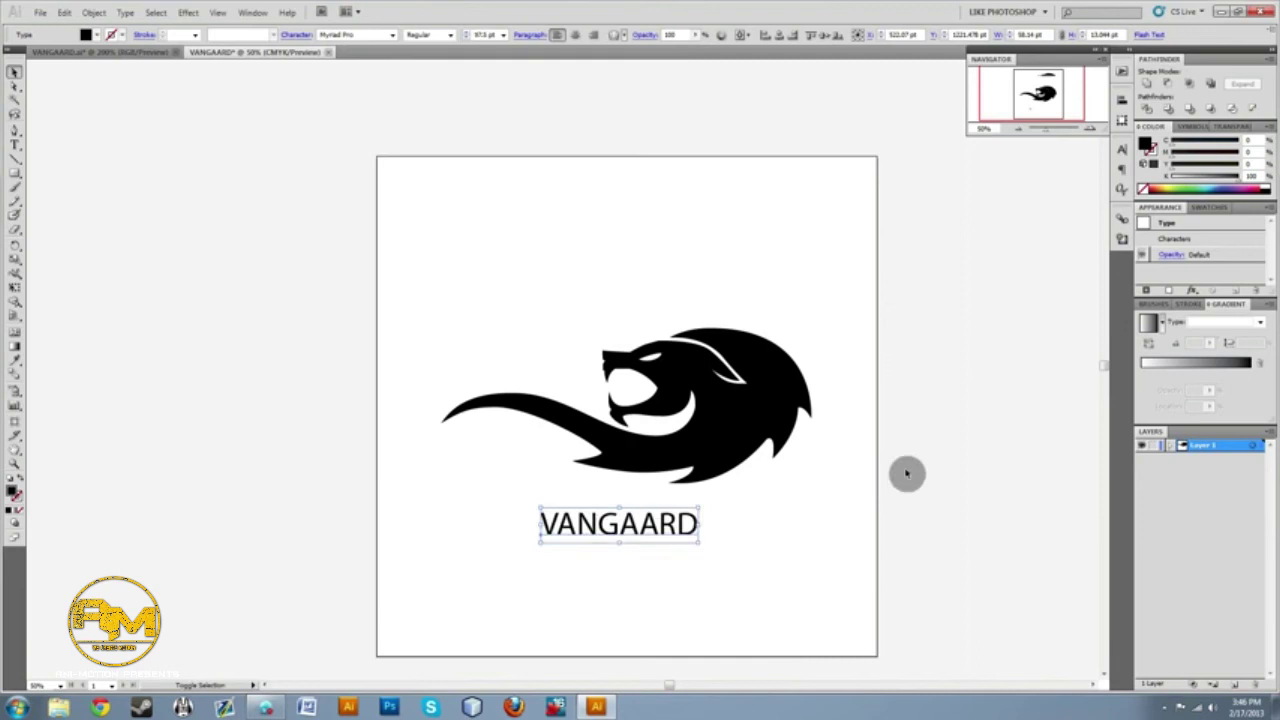
left_click_drag(700, 508, 817, 508)
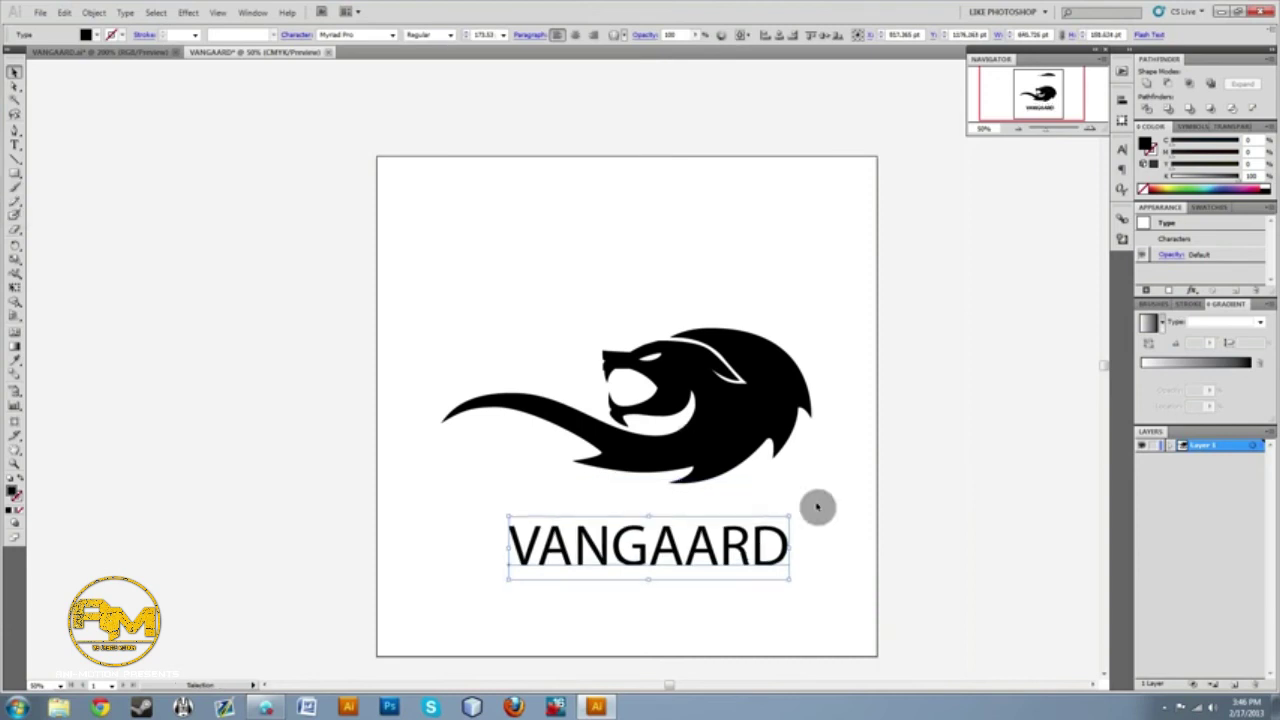
left_click_drag(712, 555, 715, 547)
left_click(815, 490)
left_click(728, 534)
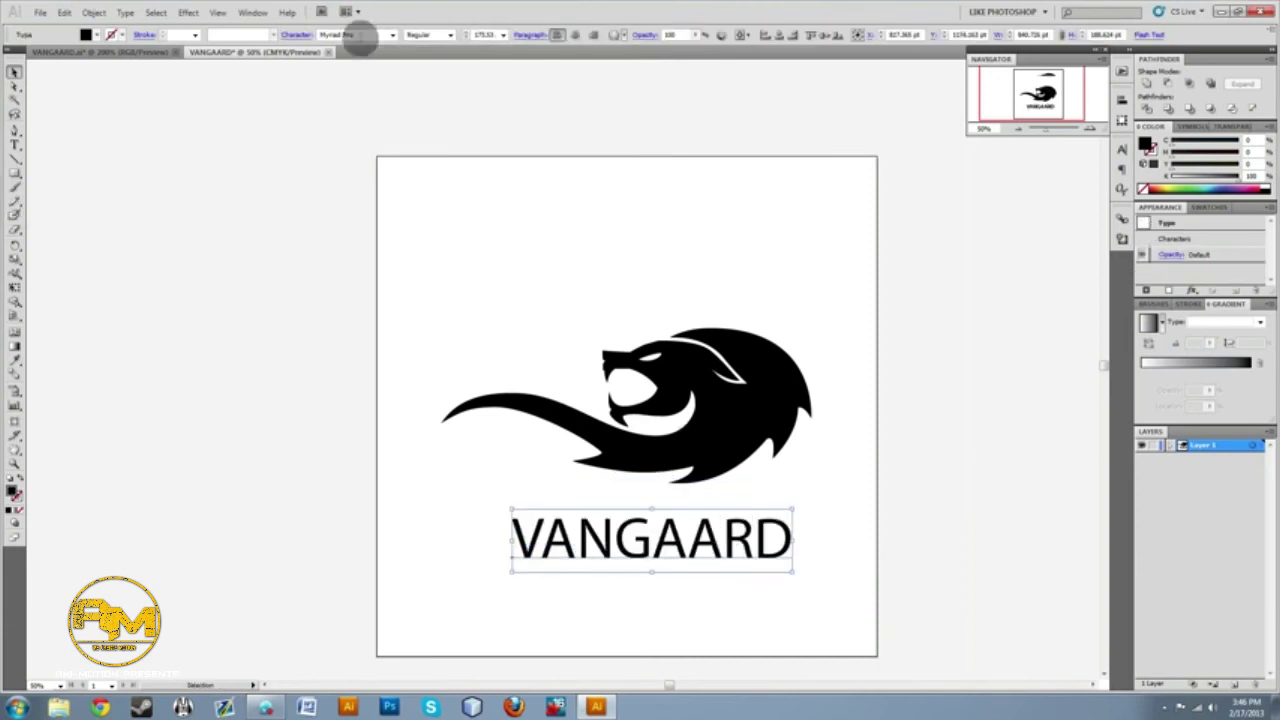
Set the VANGAARD text's font to Padaloma Italic after trying Niagara Engraved.
left_click(391, 34)
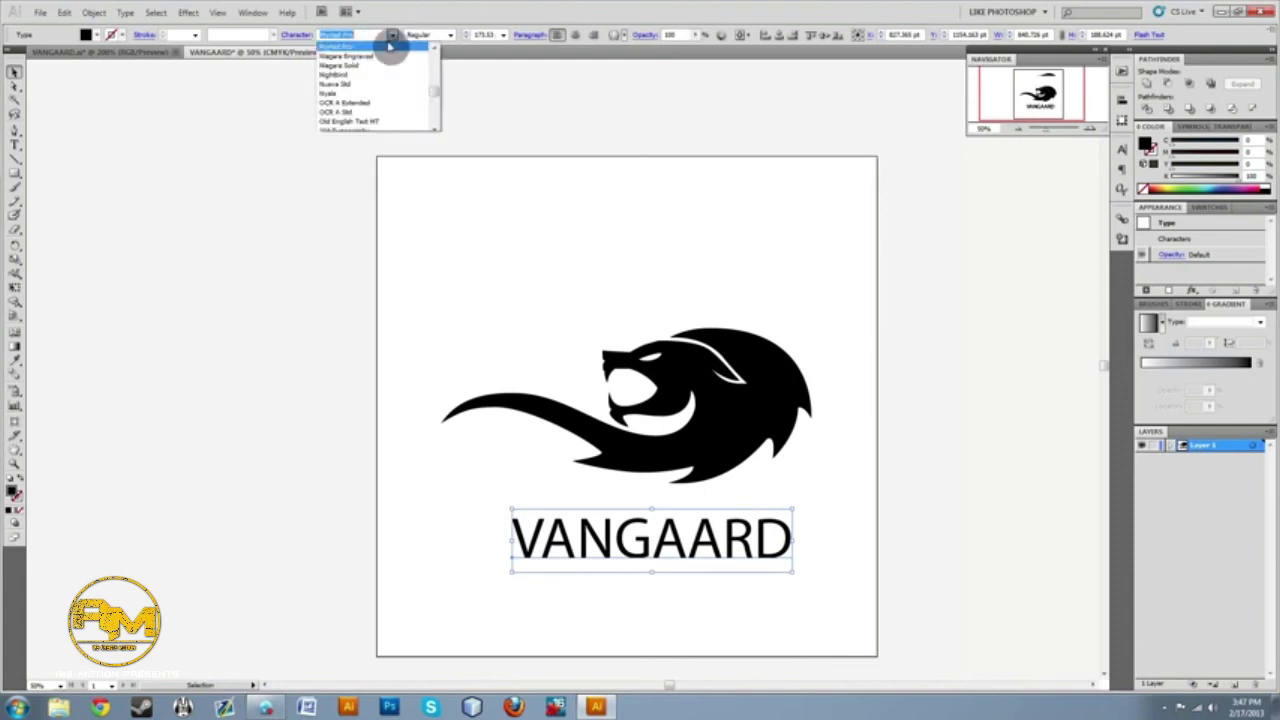
left_click(374, 55)
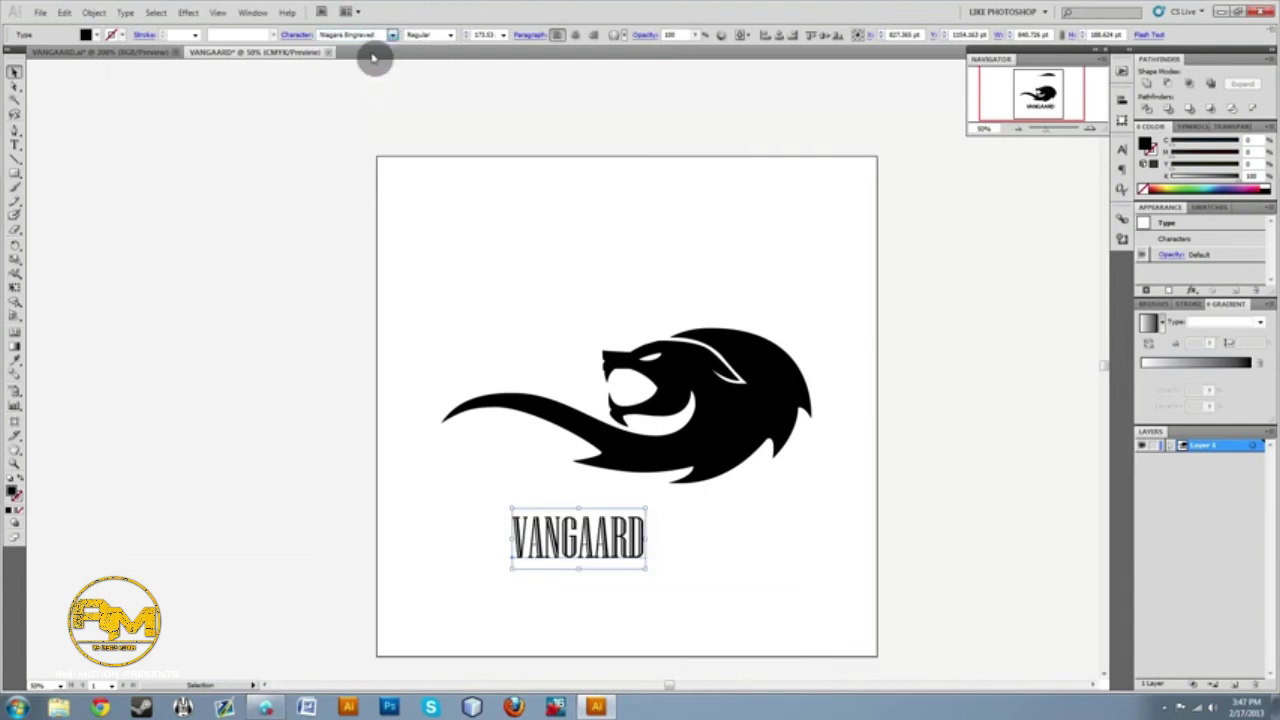
left_click(391, 34)
scroll(437, 103, "down", 2)
scroll(433, 101, "down", 2)
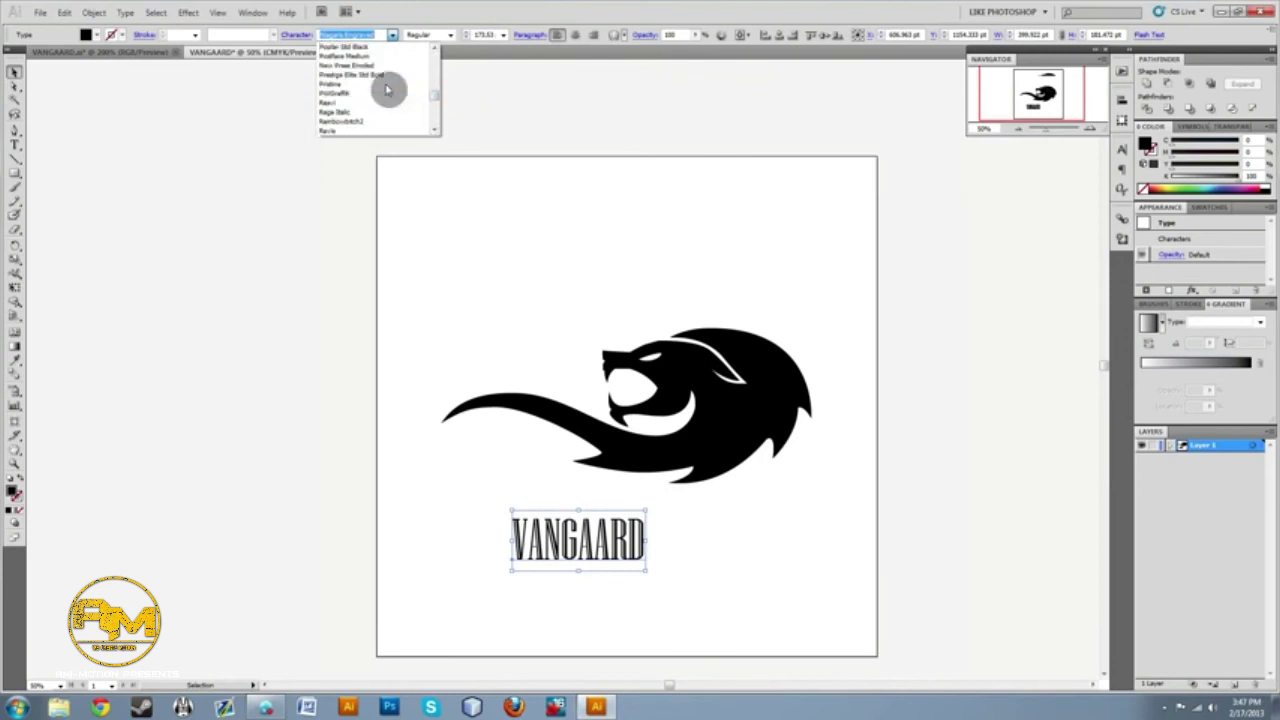
scroll(378, 82, "up", 2)
left_click(357, 84)
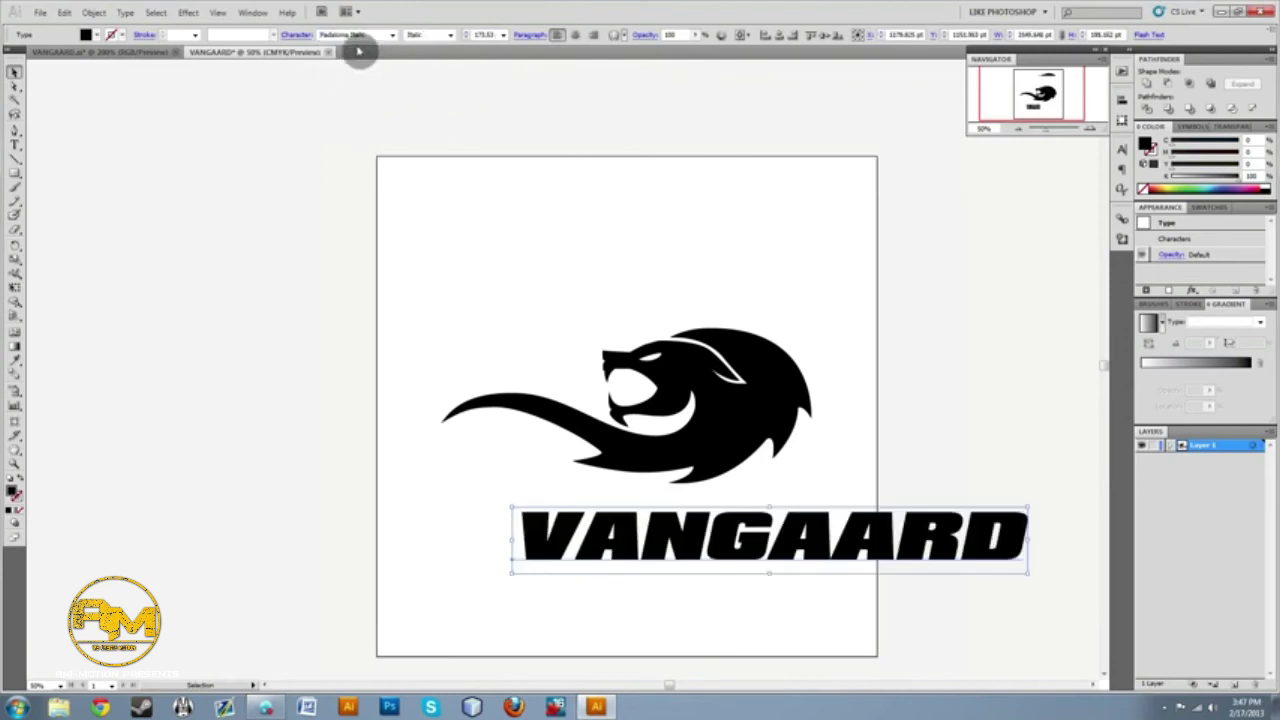
Scale the VANGAARD text down to about the lion's full width, place it just beneath the lion, and deselect it.
left_click_drag(1027, 573, 940, 561)
left_click_drag(803, 528, 725, 436)
left_click_drag(865, 463, 771, 537)
left_click(846, 469)
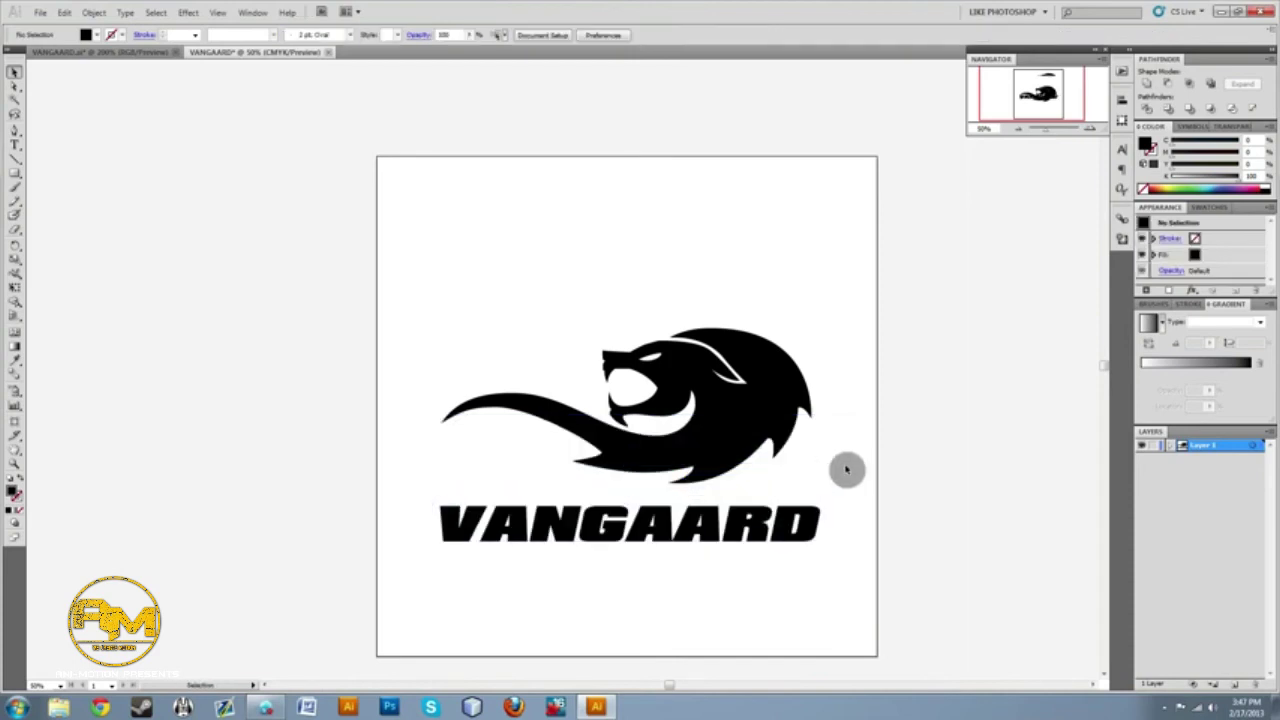
Align the lion and the VANGAARD text by their horizontal centres, and move both slightly up the artboard.
left_click(688, 512)
left_click(724, 420, "shift")
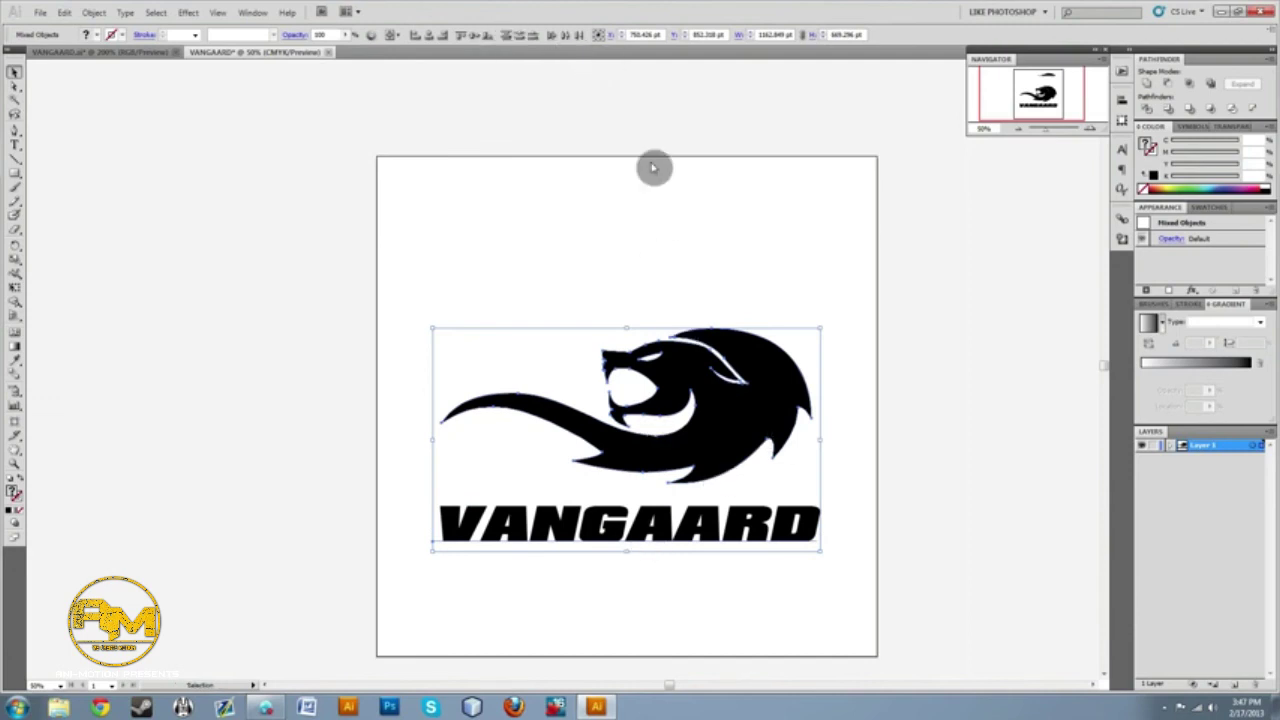
left_click(862, 458)
left_click(745, 530)
left_click(720, 455, "shift")
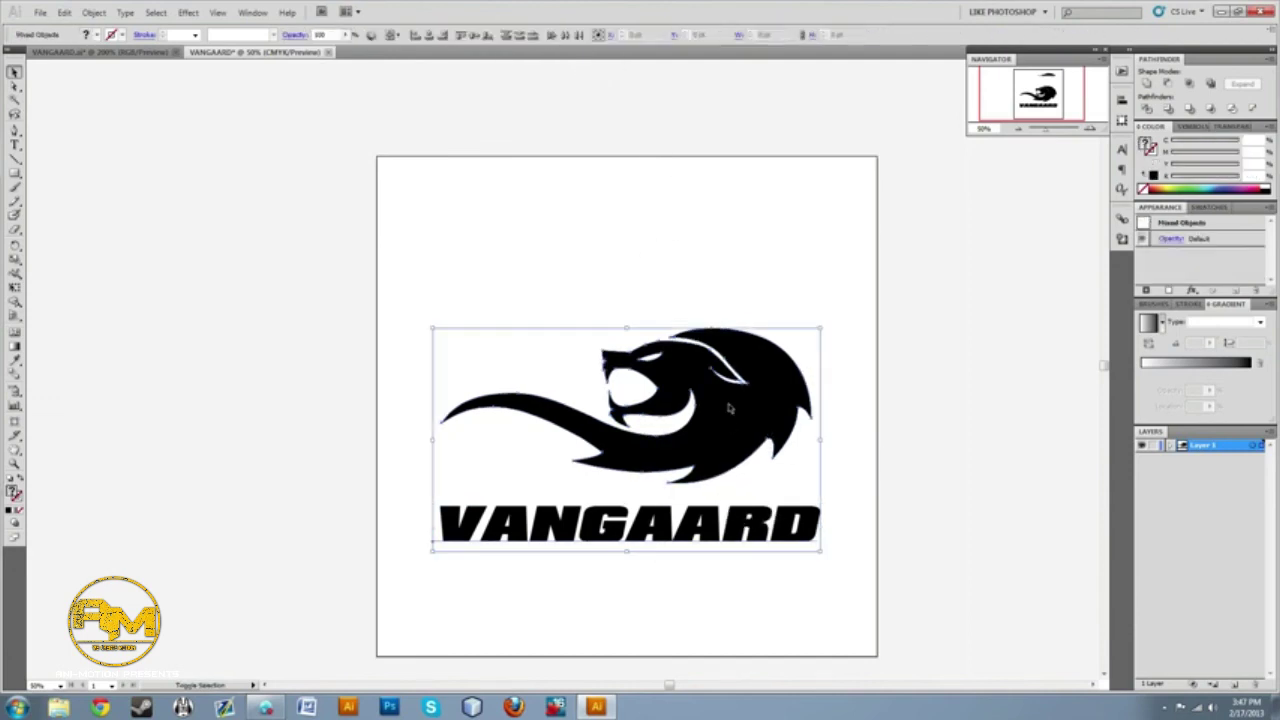
left_click(430, 37)
left_click_drag(736, 410, 731, 383)
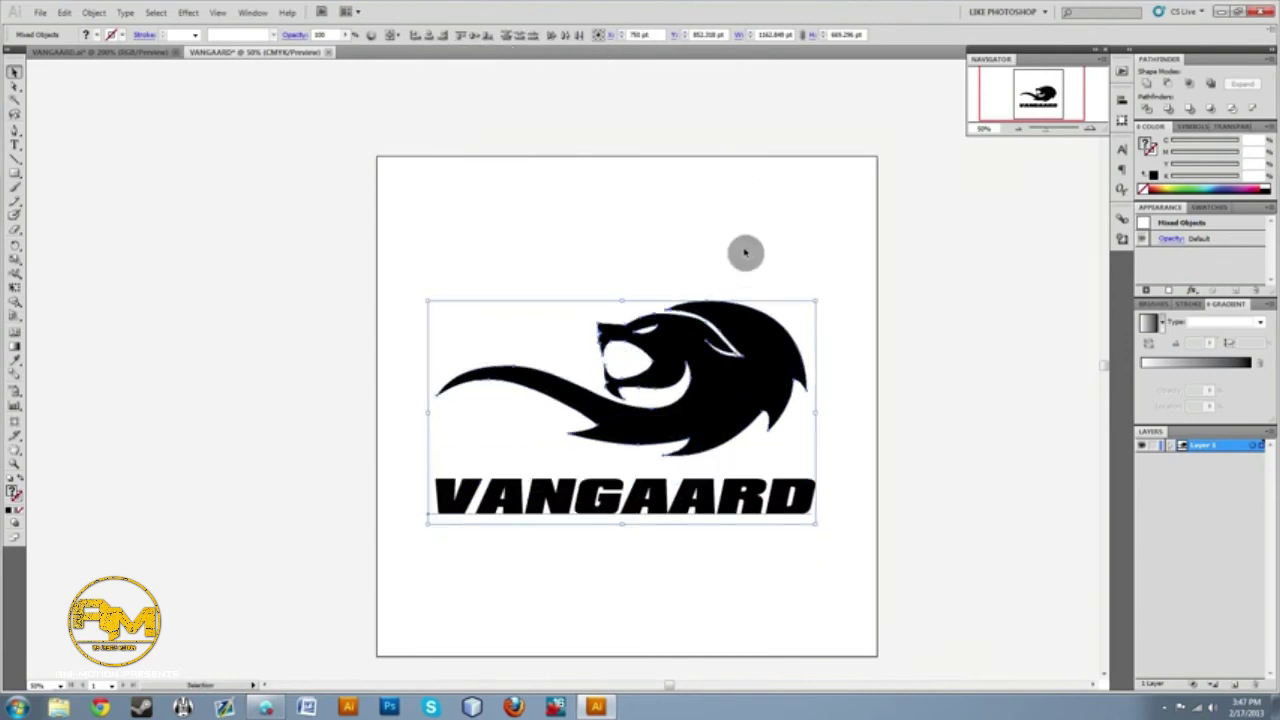
Group the lion with the VANGAARD text, centre the group vertically on the artboard, and deselect it.
left_click(649, 247)
left_click_drag(440, 245, 908, 621)
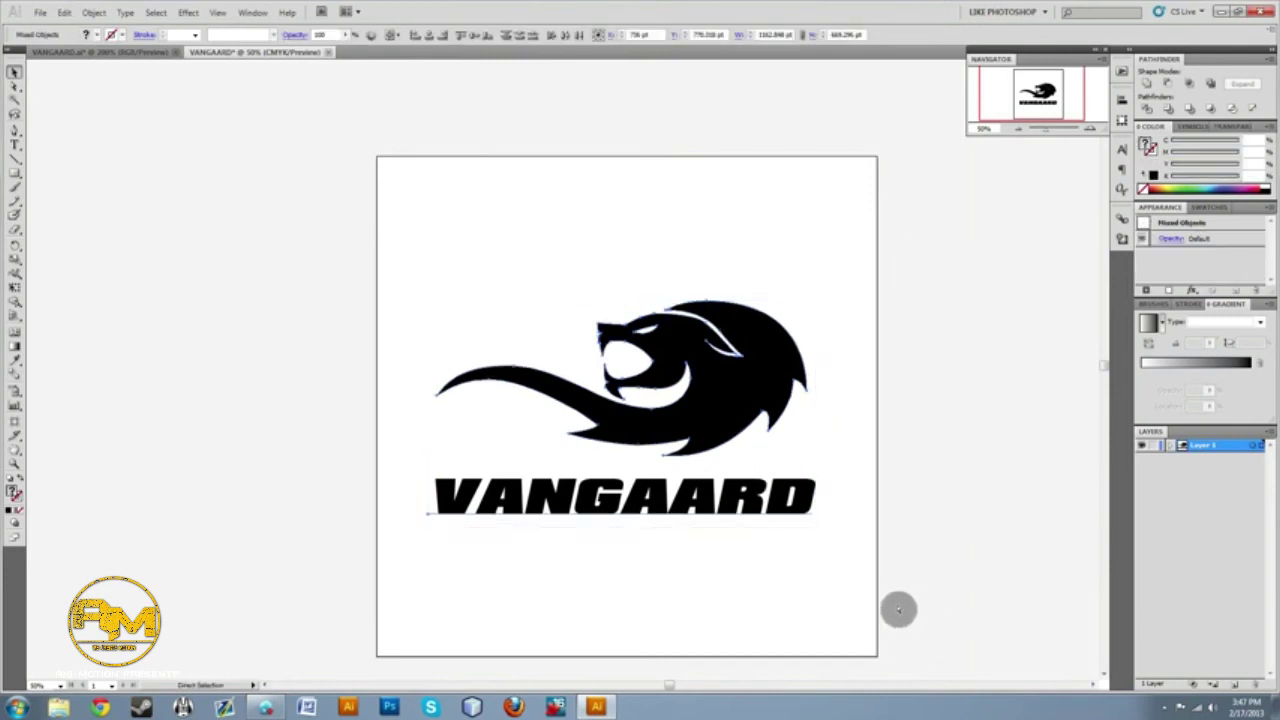
left_click(897, 608)
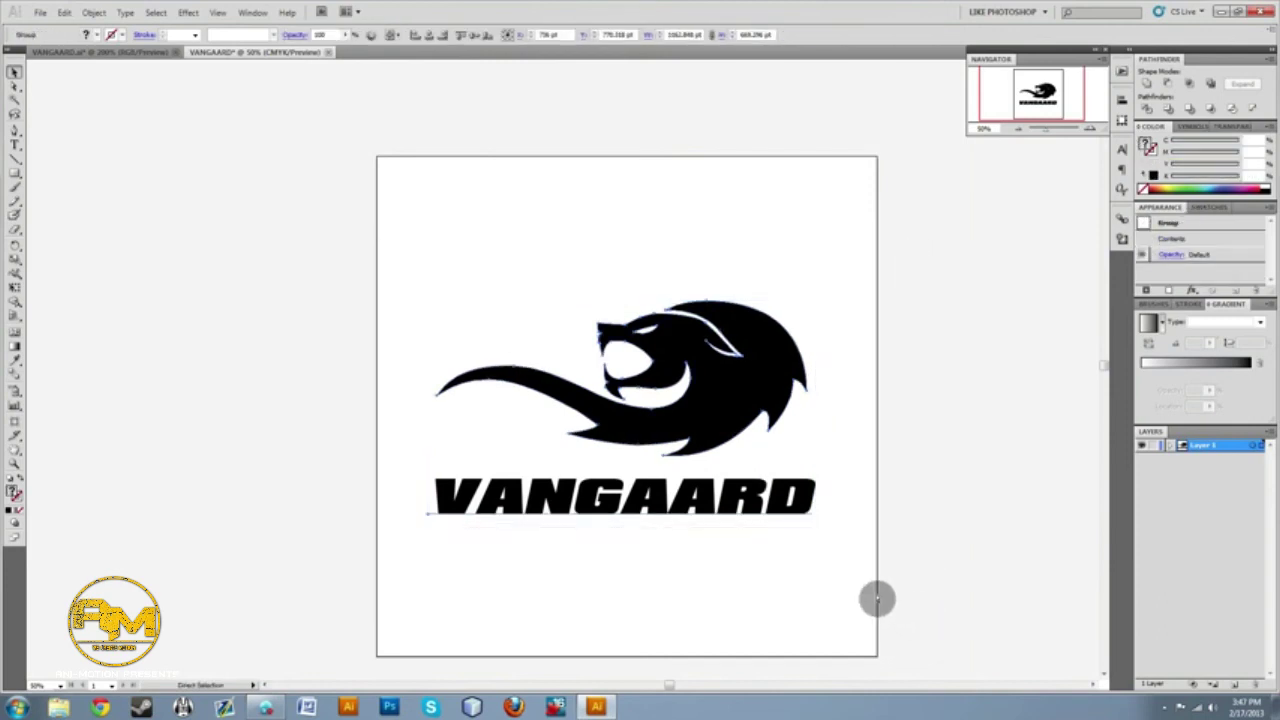
left_click(718, 404)
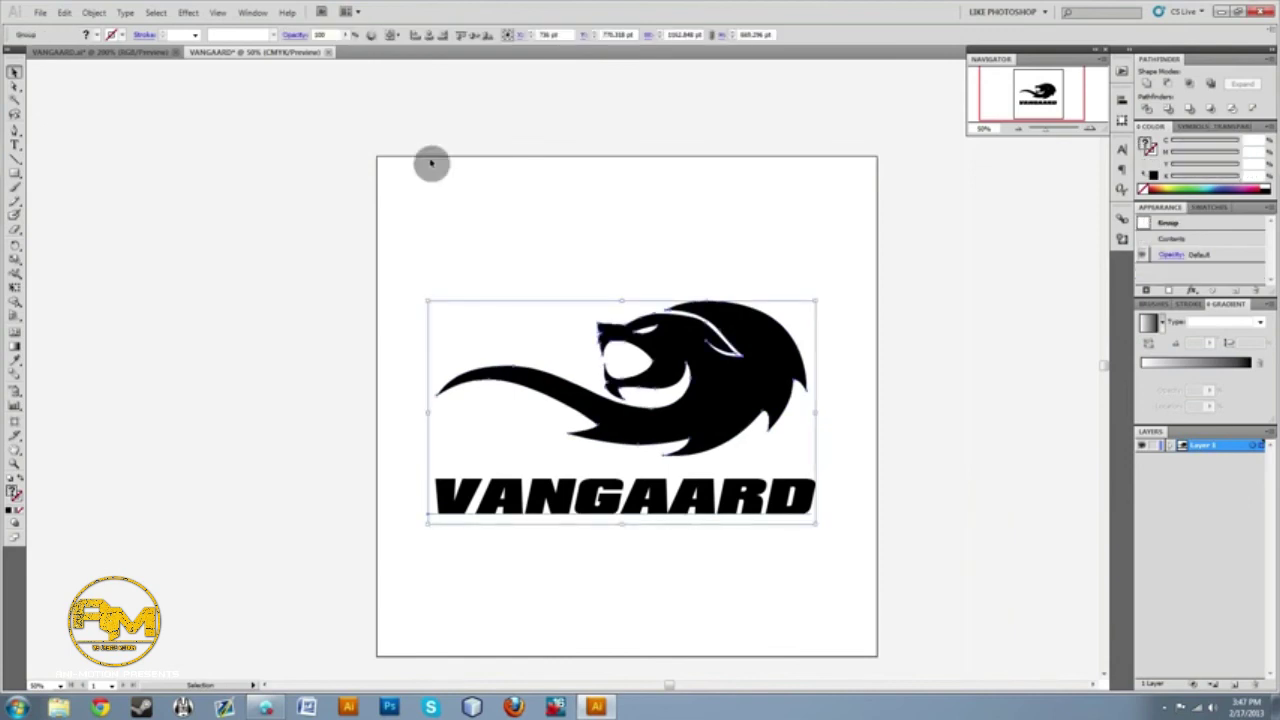
left_click(472, 40)
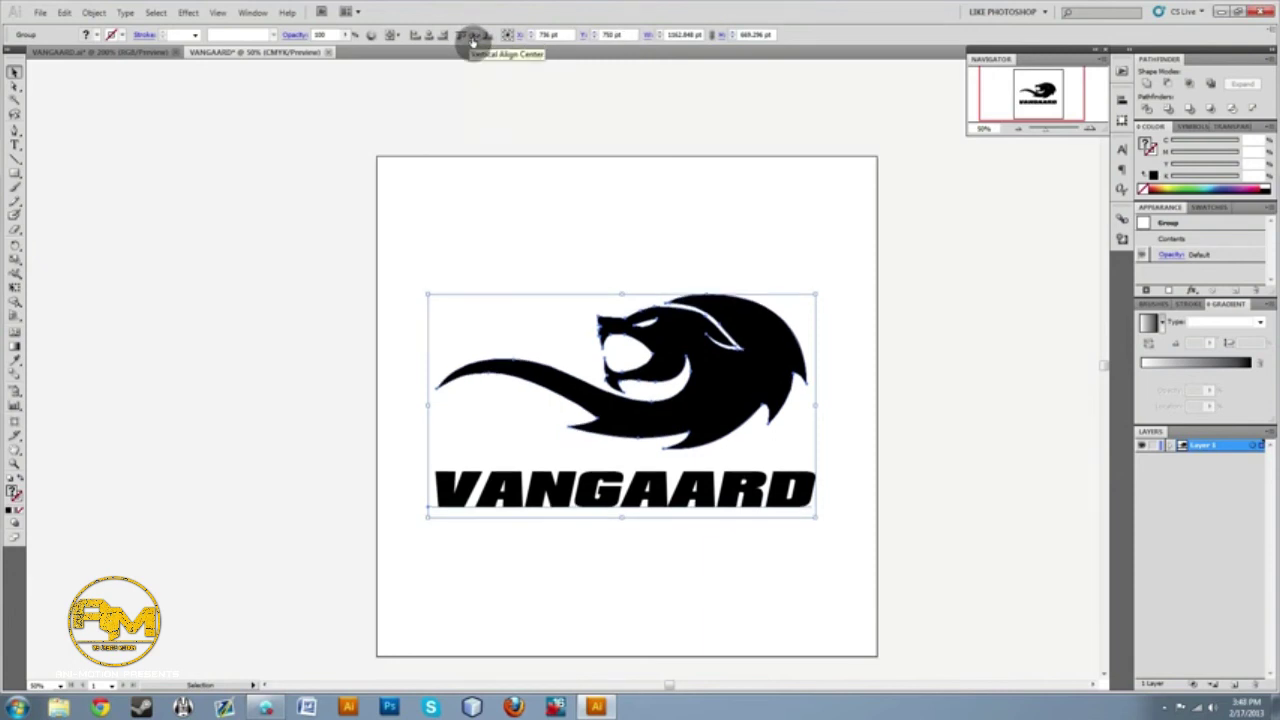
left_click(674, 583)
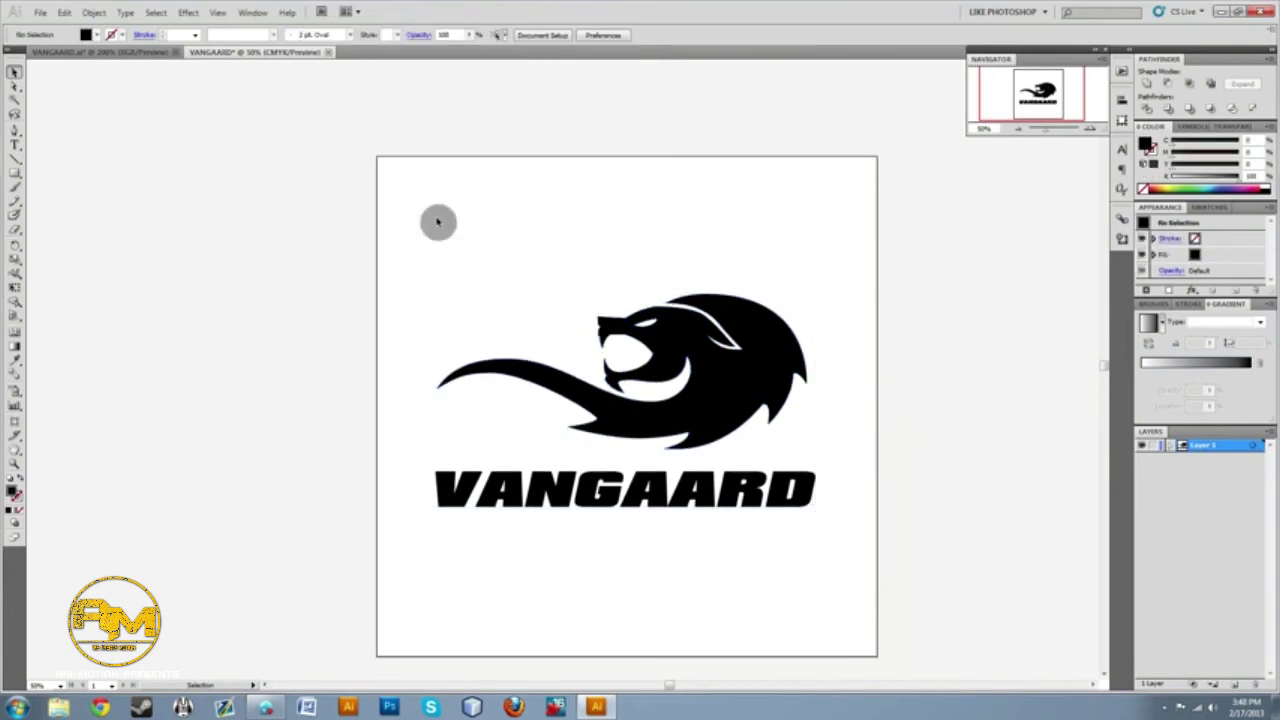
left_click_drag(355, 217, 181, 119)
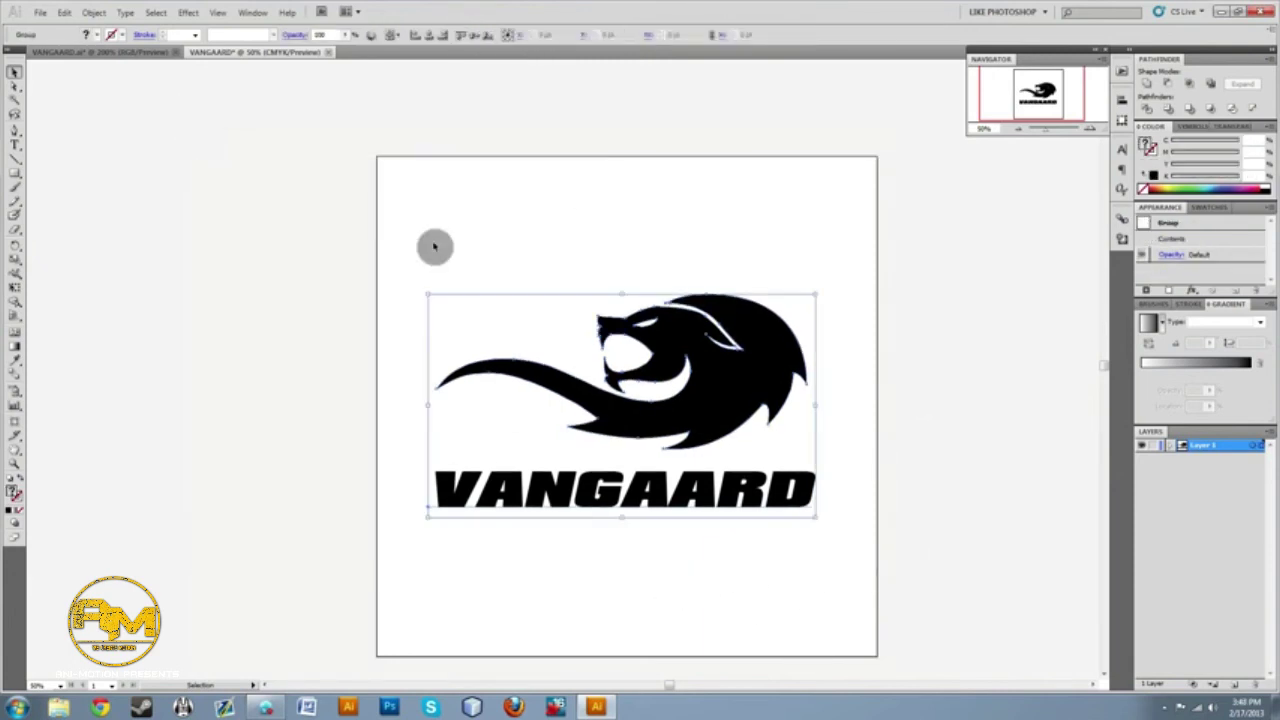
left_click(900, 465)
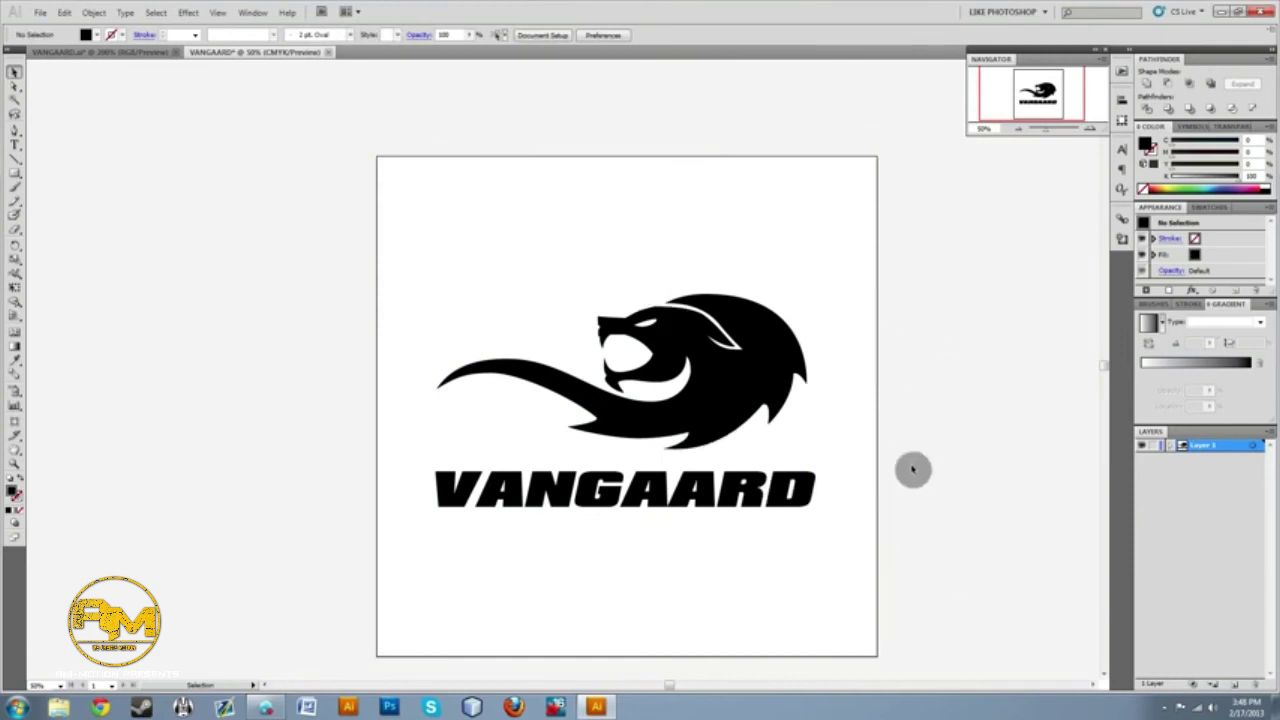
left_click(695, 500)
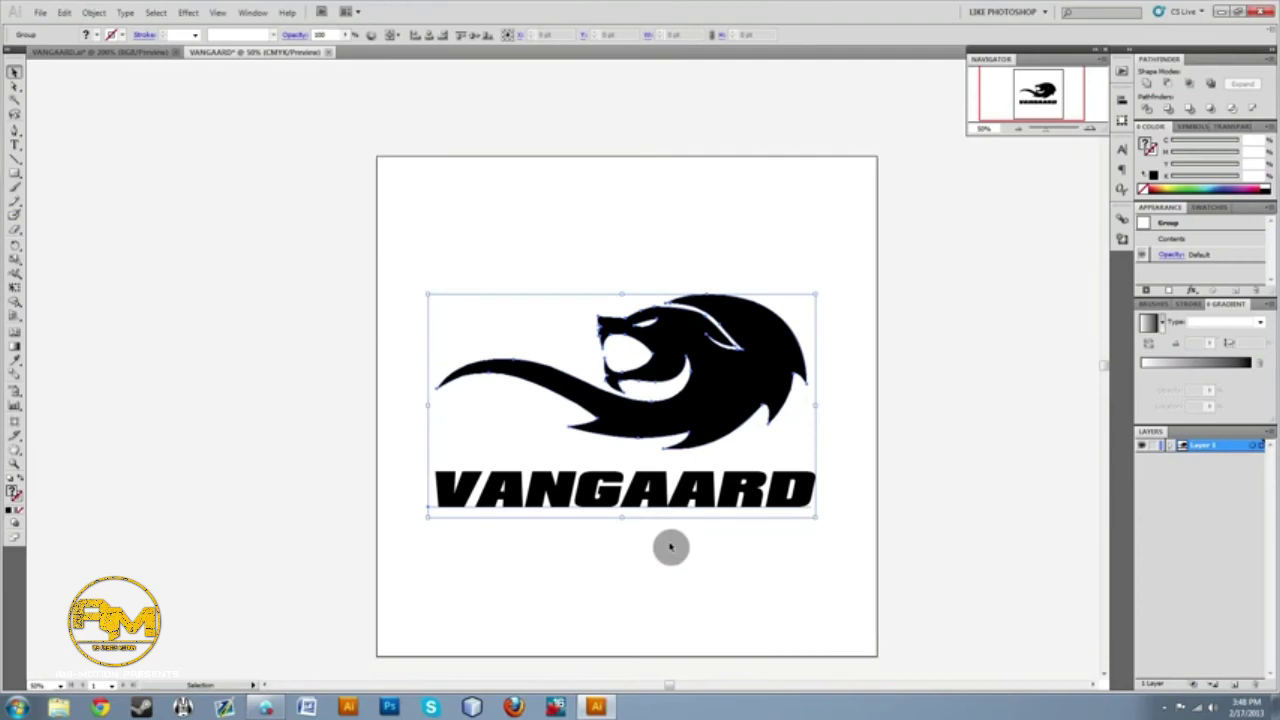
double_click(680, 491)
left_click(680, 491)
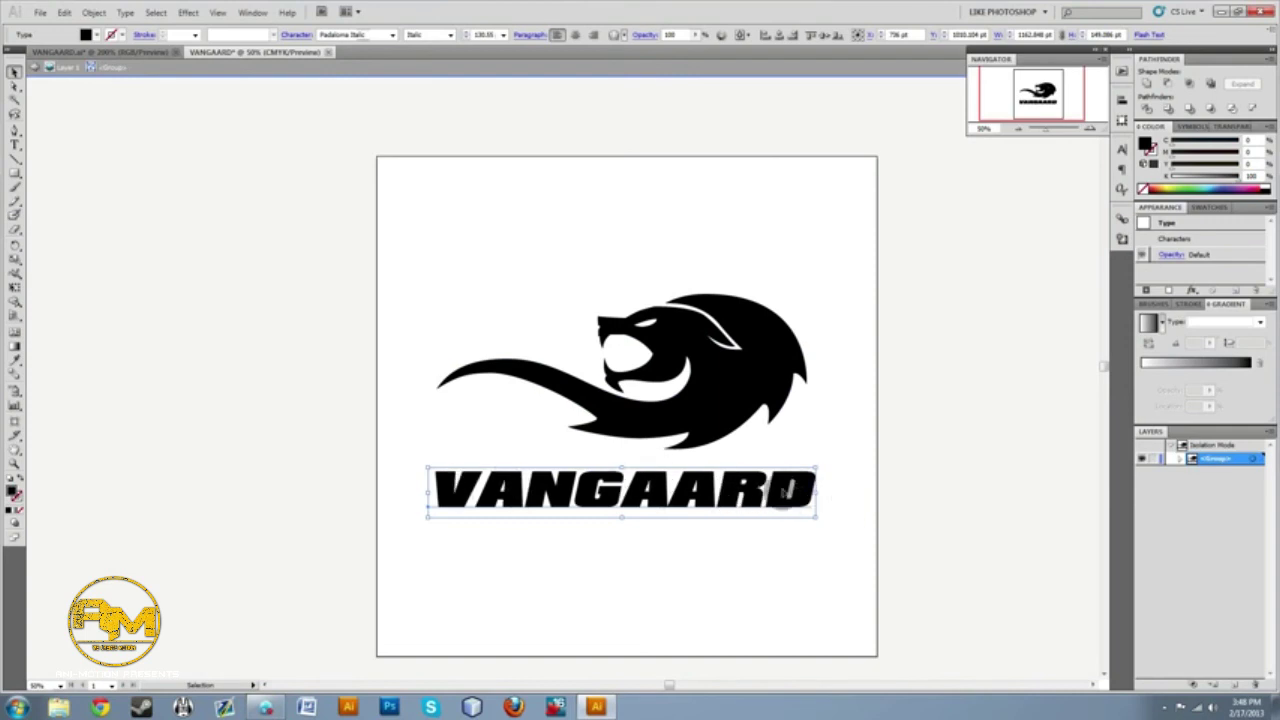
double_click(387, 413)
key("t")
left_click_drag(553, 481, 490, 482)
left_click(14, 72)
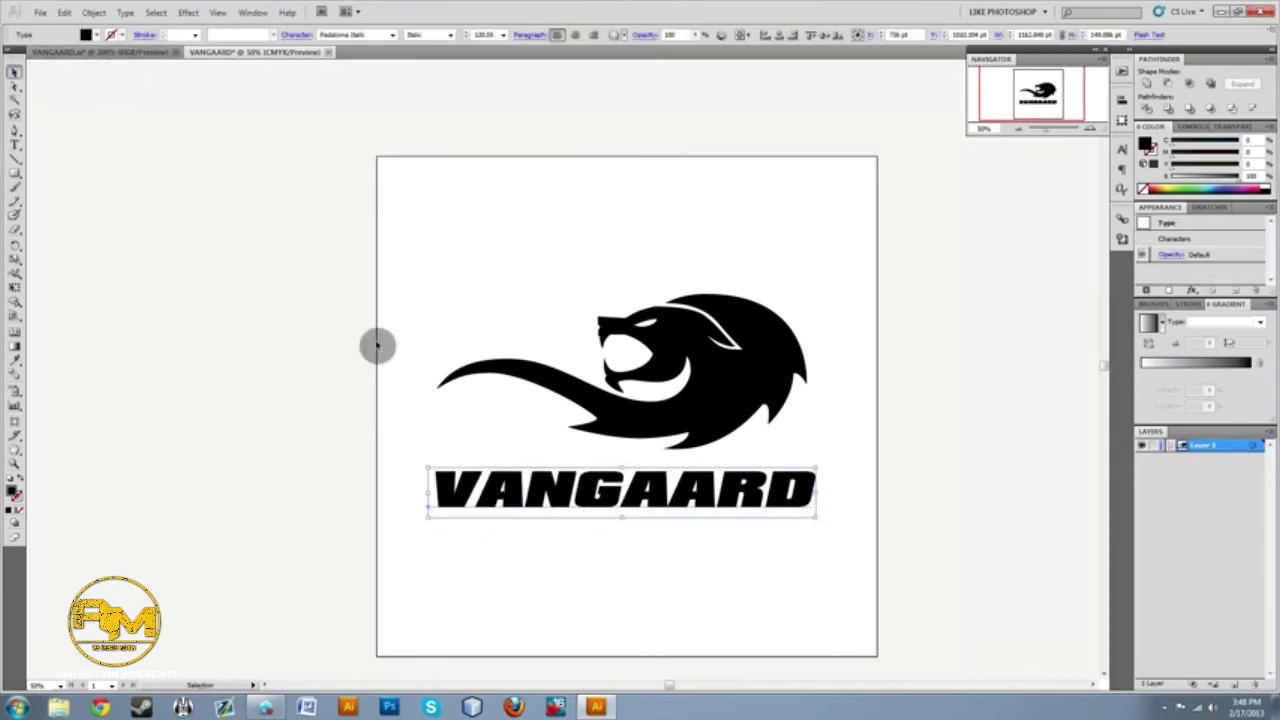
left_click(455, 418)
Isolate the VANGAARD text inside the logo group and convert it to outlines.
left_click(585, 500)
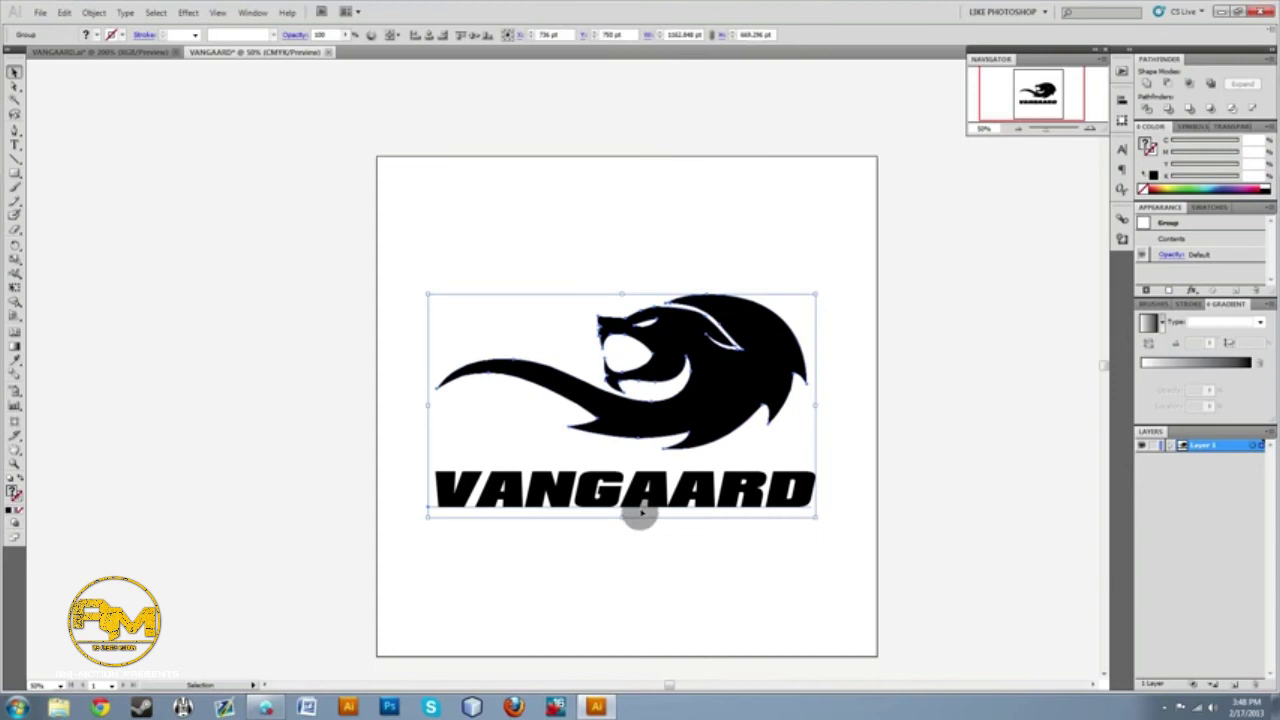
double_click(700, 503)
left_click(700, 503)
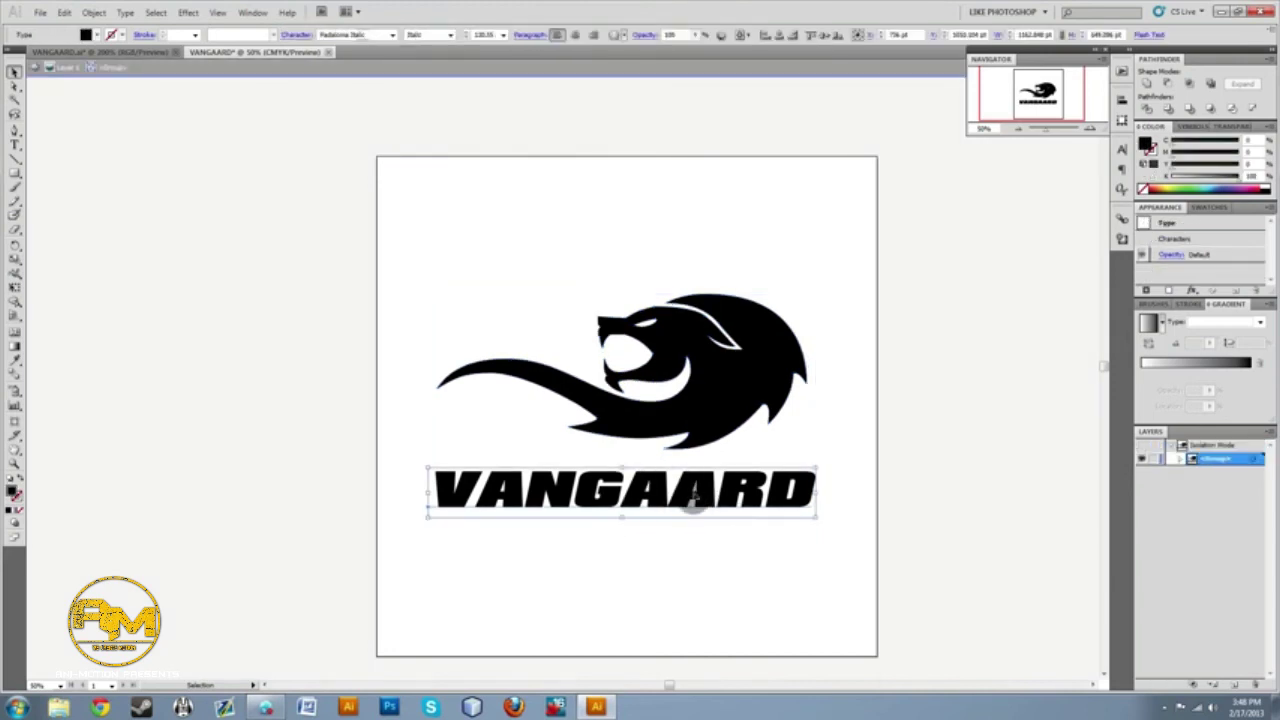
right_click(704, 497)
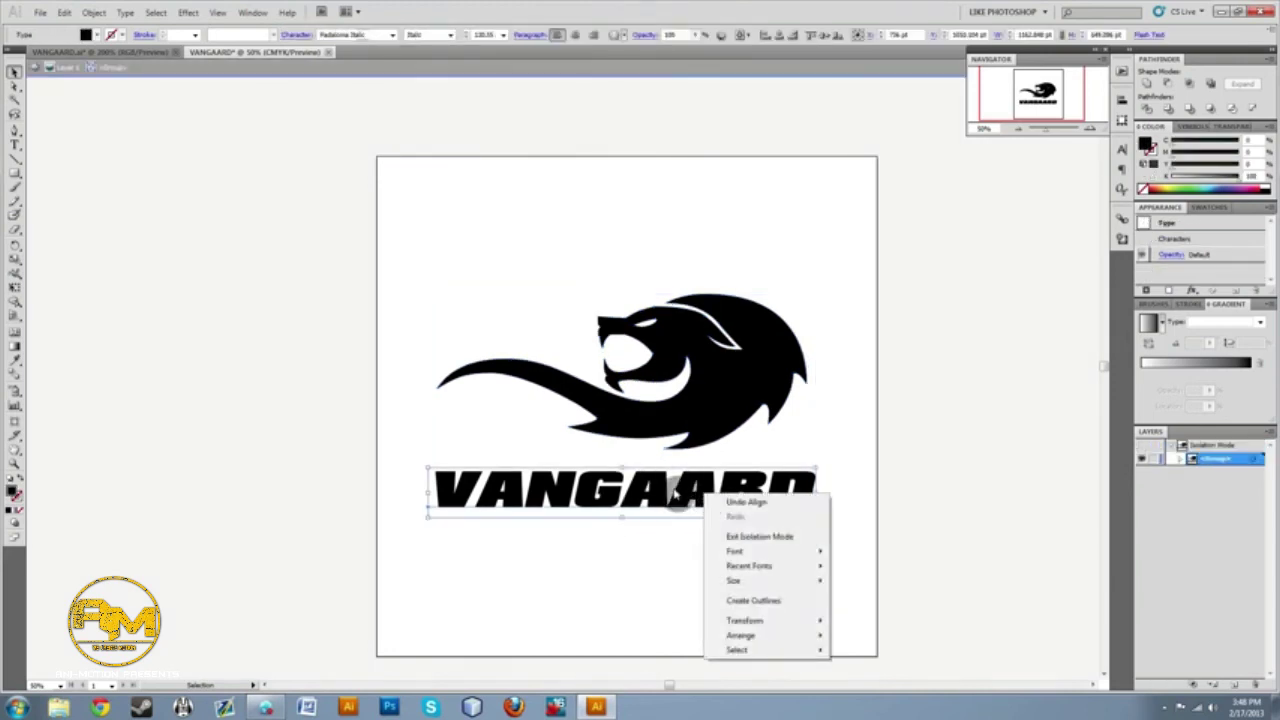
left_click(609, 493)
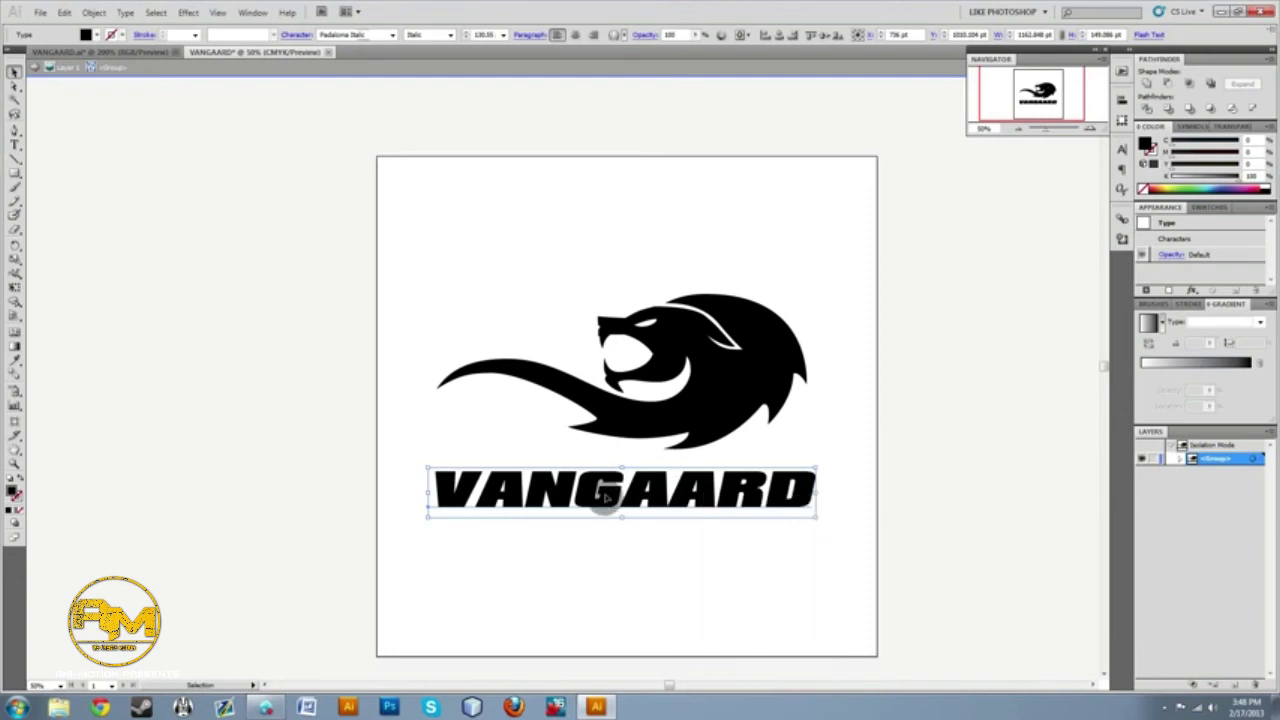
right_click(605, 497)
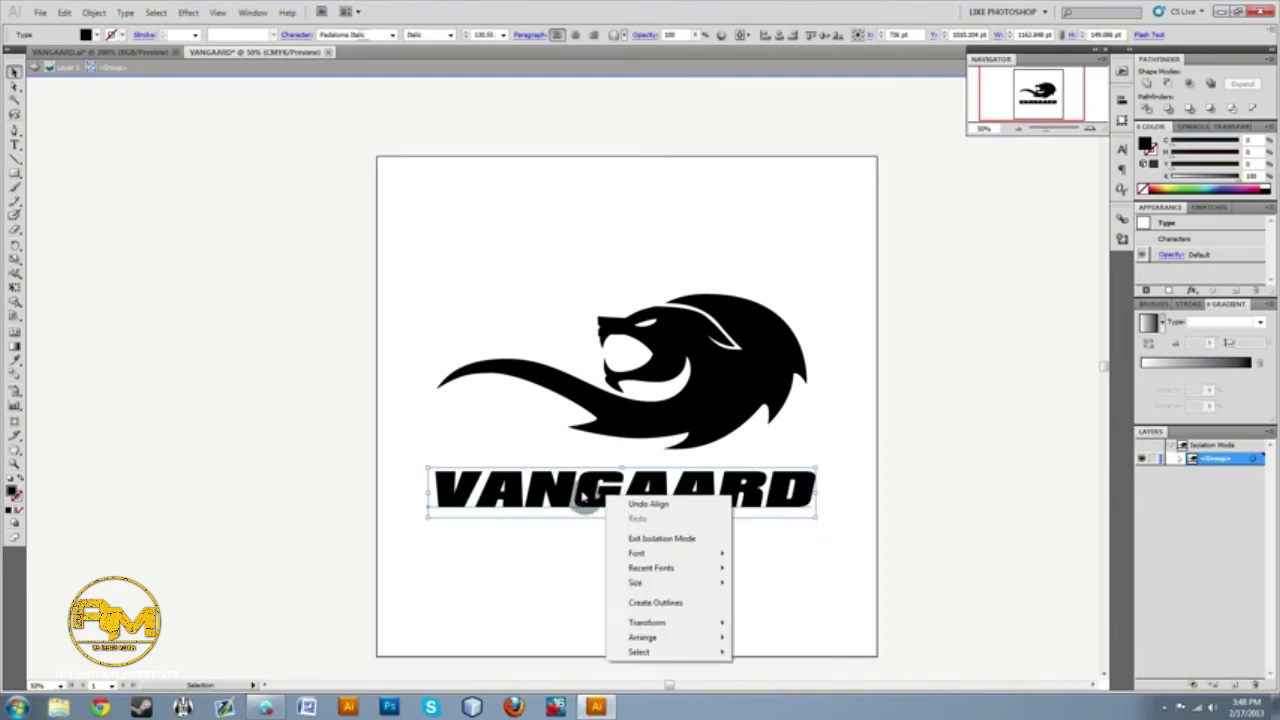
left_click(648, 604)
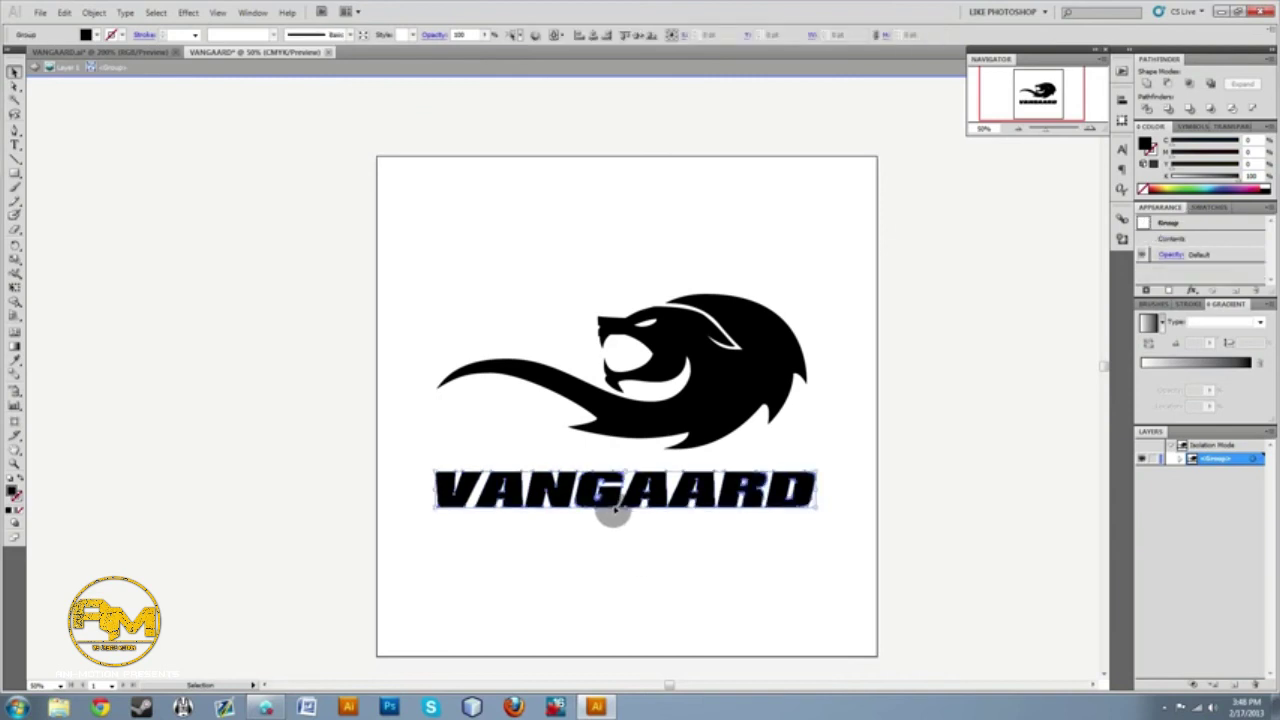
Examine the outlined letter G's editable path by direct-selecting an anchor point on its inner edge, and deselect it.
scroll(609, 497, "up", 5)
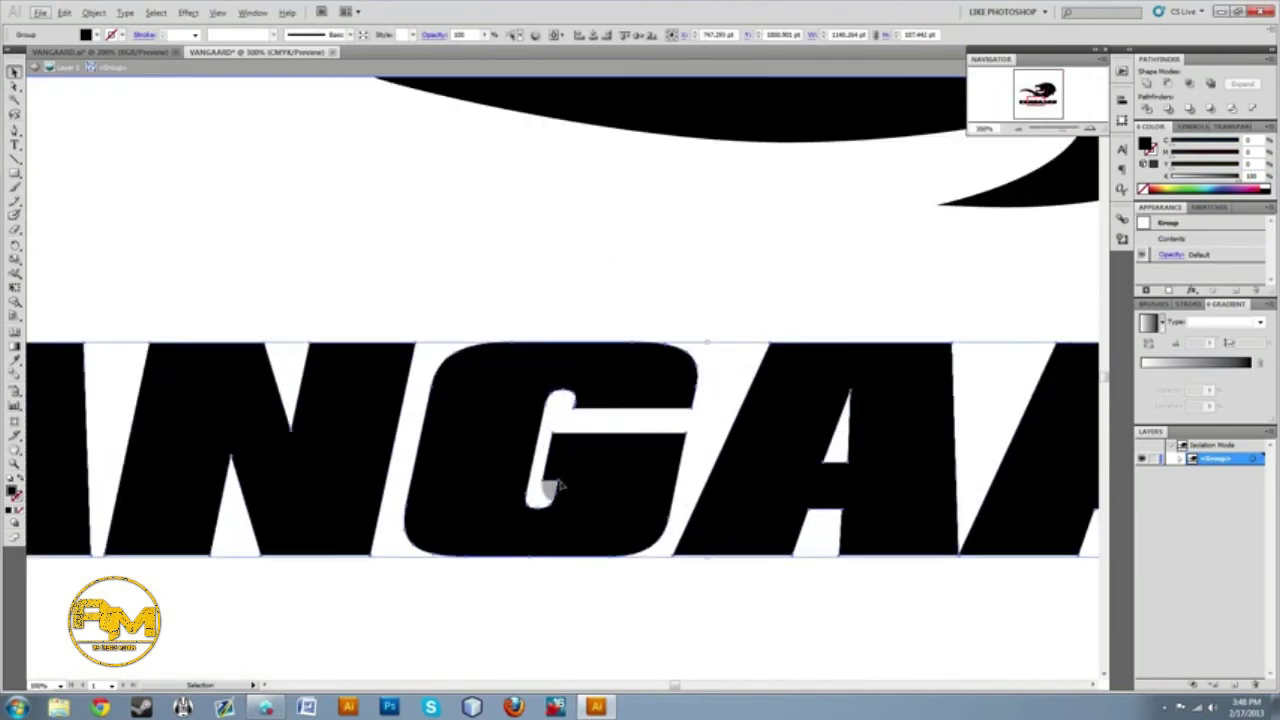
left_click(15, 86)
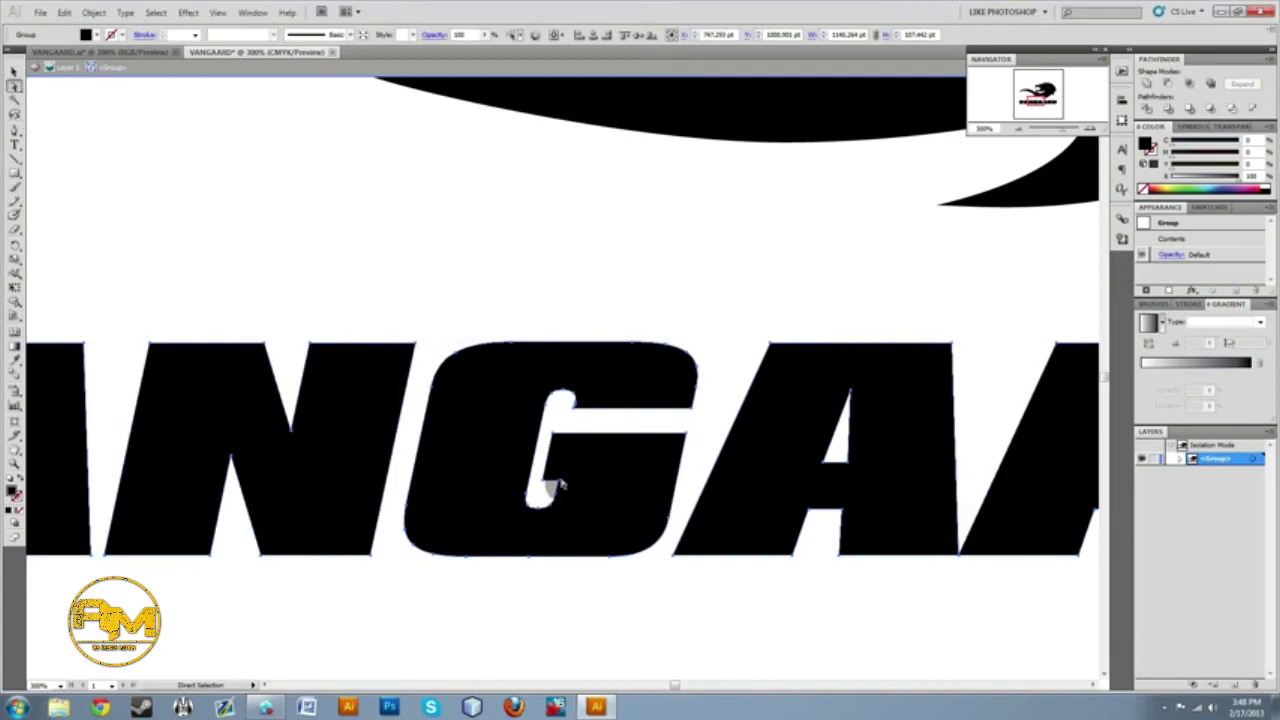
left_click(555, 437)
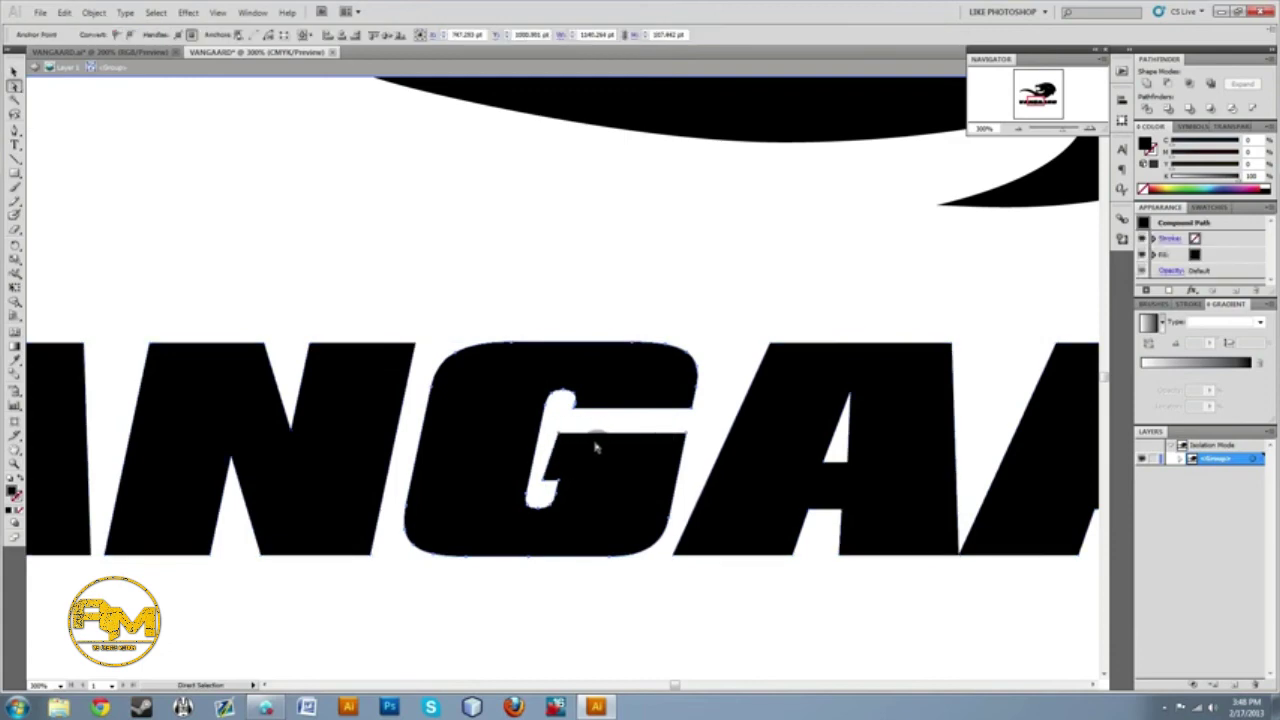
left_click(680, 277)
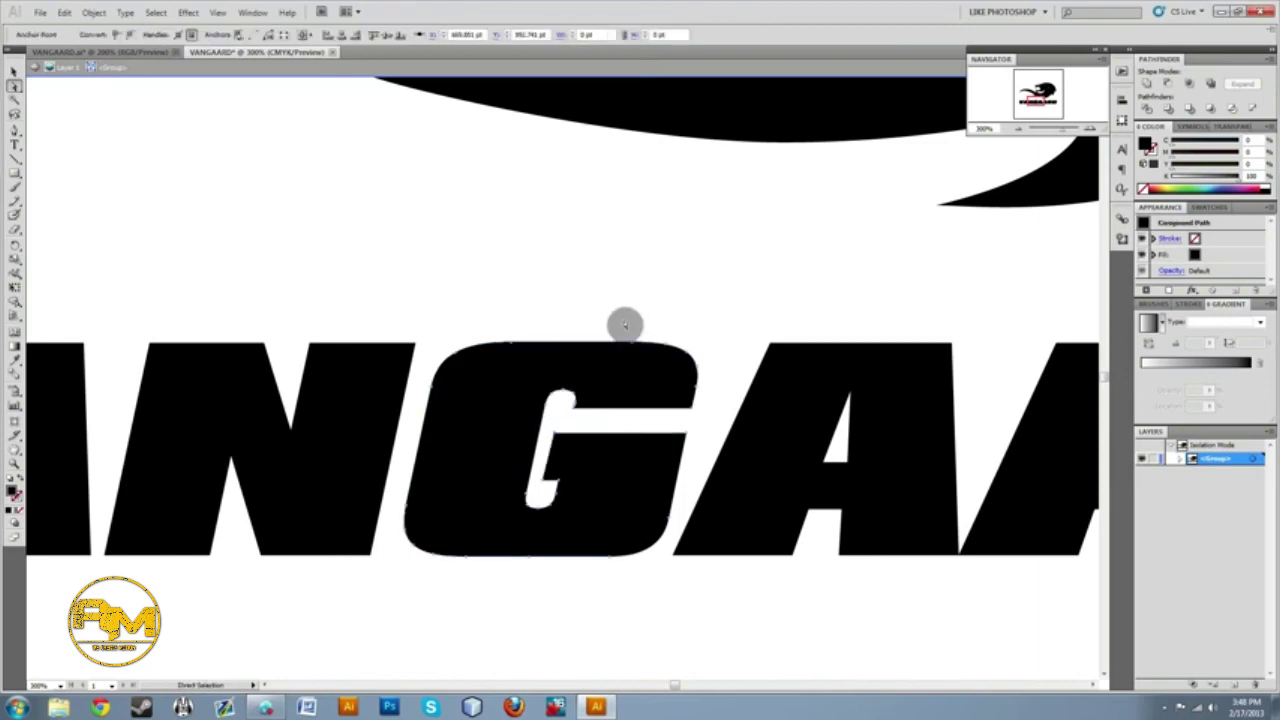
scroll(641, 641, "down", 5)
scroll(641, 641, "down", 2)
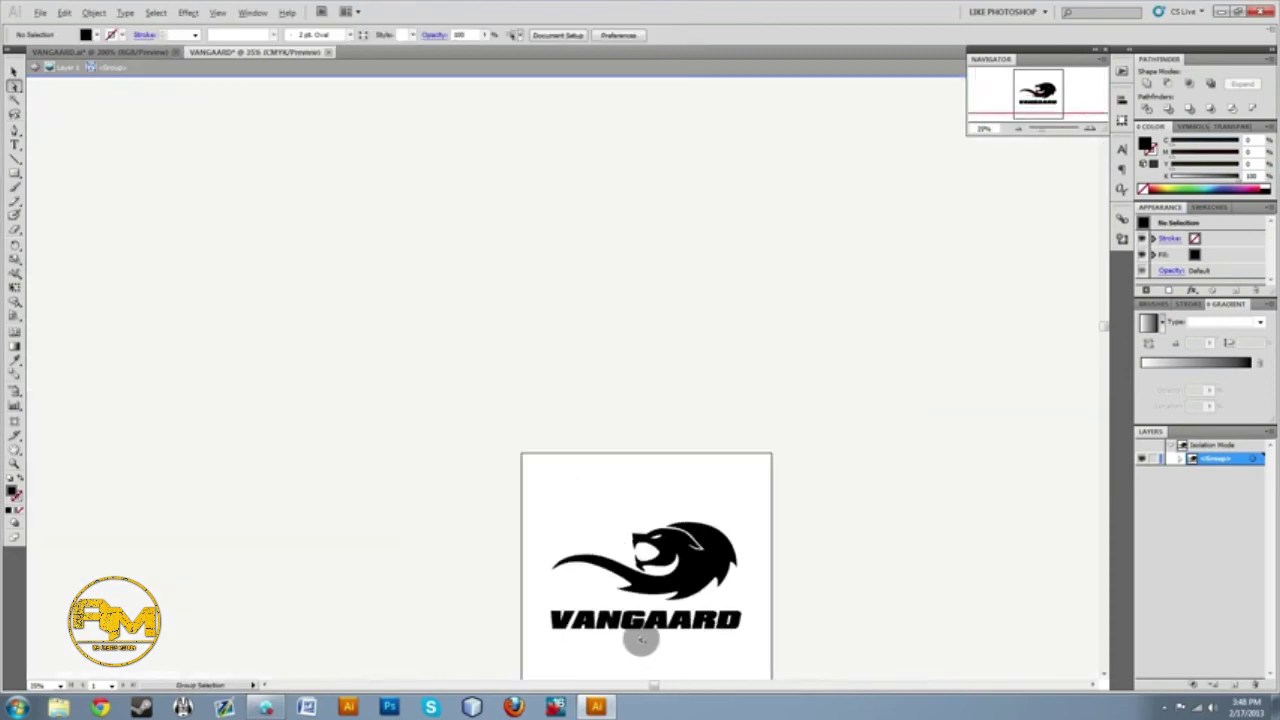
scroll(645, 640, "down", 2)
scroll(686, 600, "up", 1)
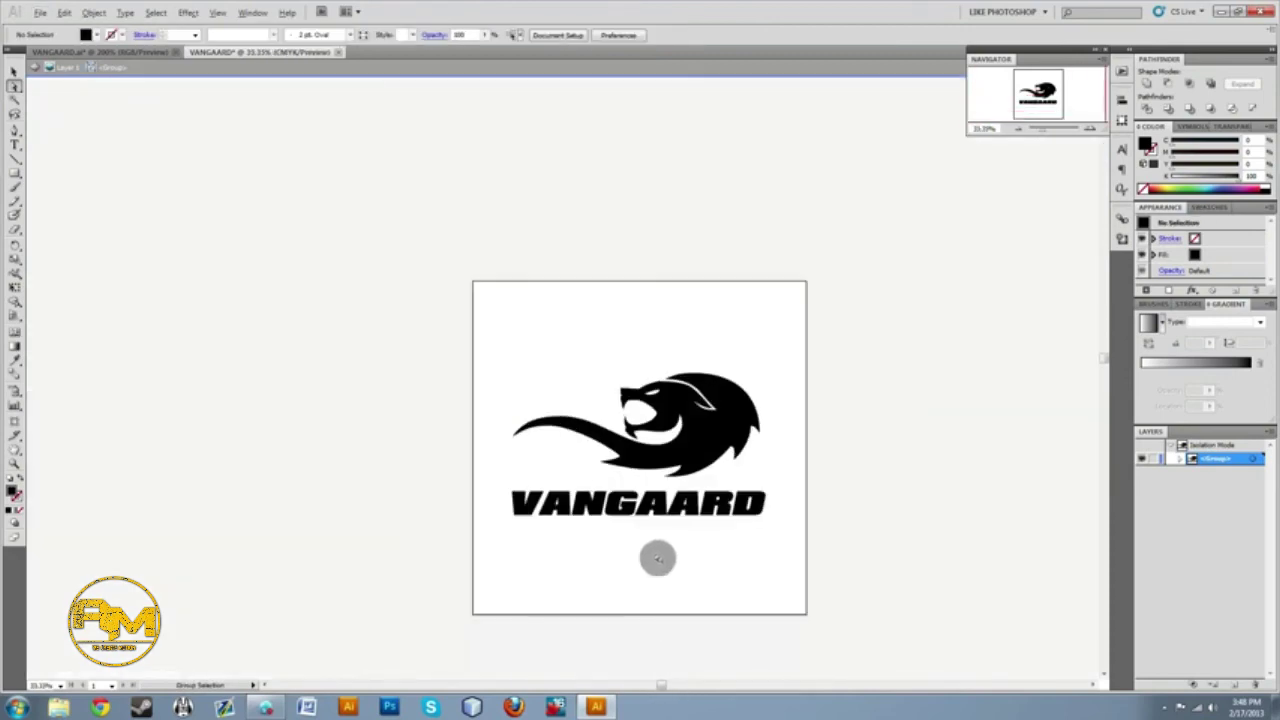
Draw a rectangle about 1500 by 1092 pt over the logo across the artboard's full width, and fill it with bright yellow.
left_click(14, 173)
left_click_drag(471, 335, 806, 577)
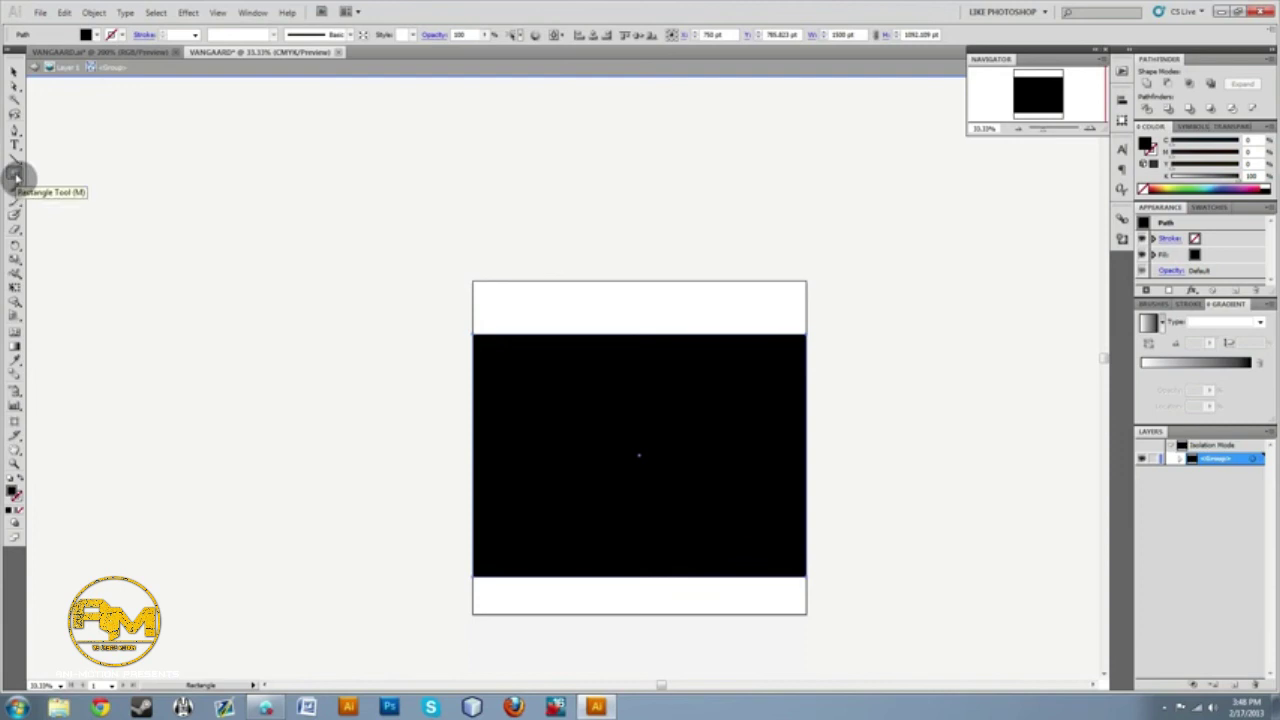
mouse_move(1186, 185)
left_mouse_down()
mouse_move(1171, 180)
mouse_move(1195, 180)
mouse_move(1175, 178)
left_mouse_up()
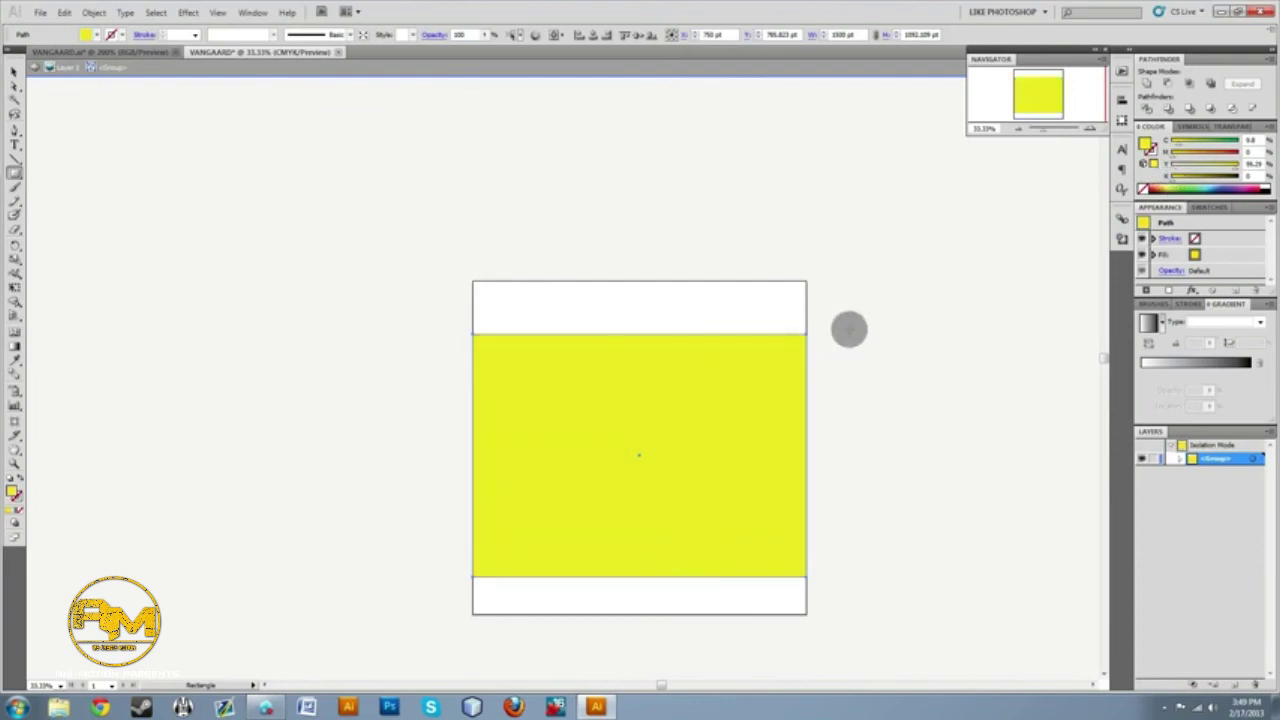
right_click(622, 486)
left_click(466, 369)
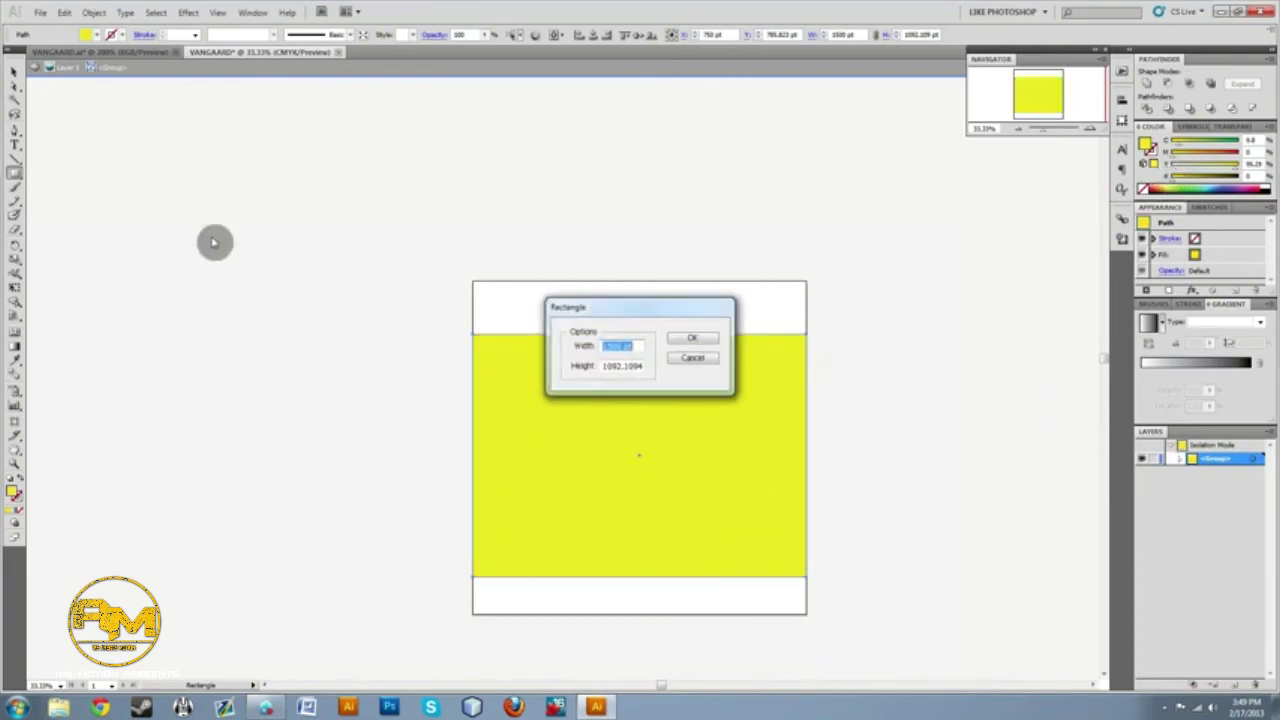
left_click(672, 342)
Send the yellow rectangle to the back, behind the lion and the VANGAARD lettering, and deselect it.
left_click(15, 71)
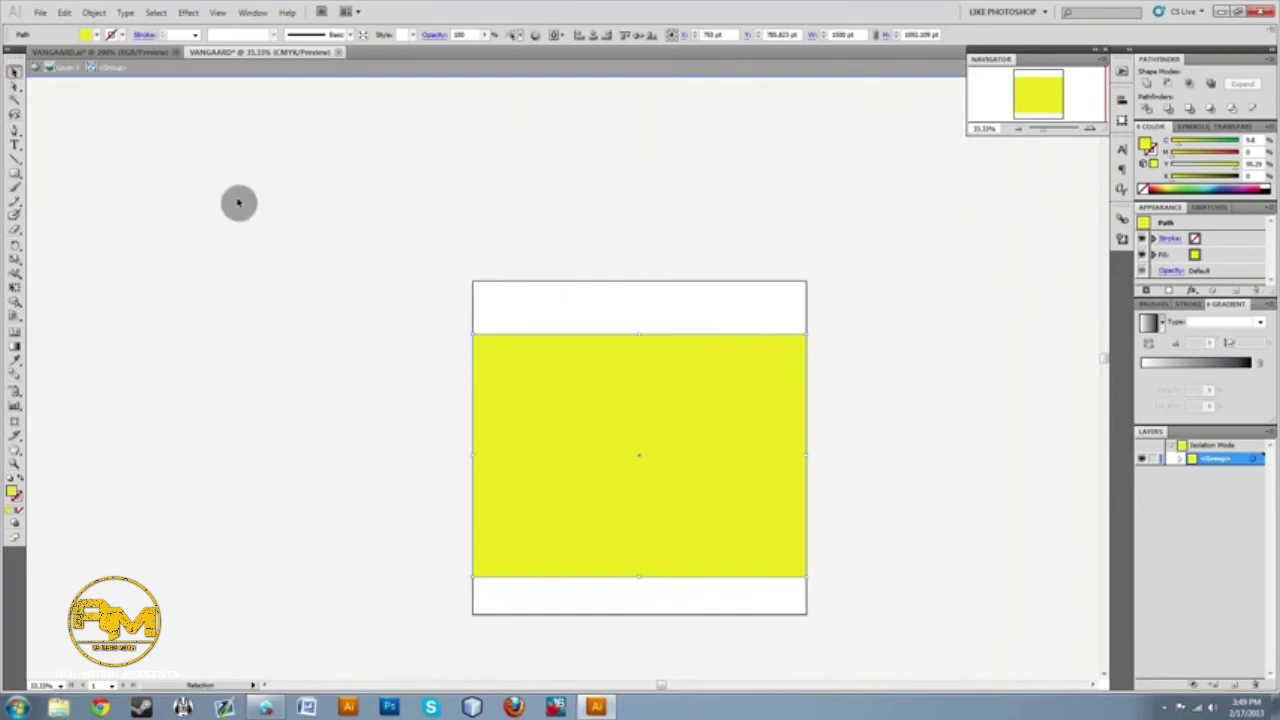
left_click(345, 400)
left_click(675, 507)
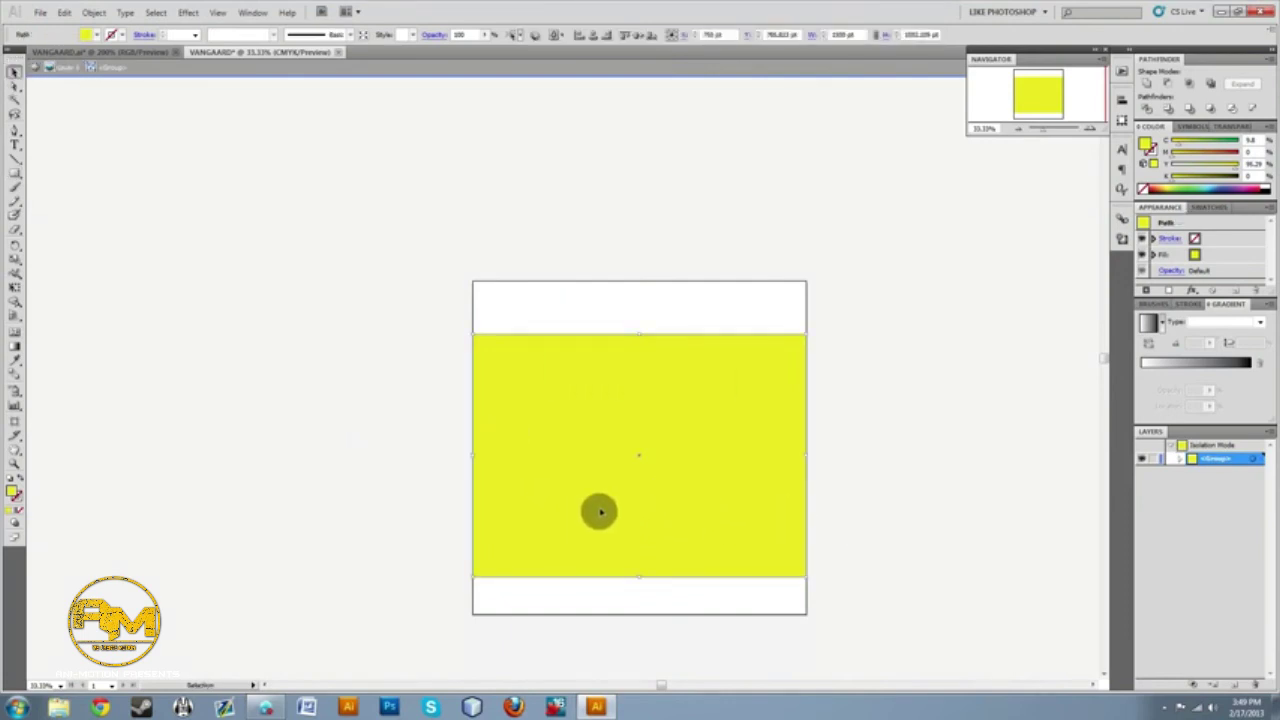
right_click(657, 528)
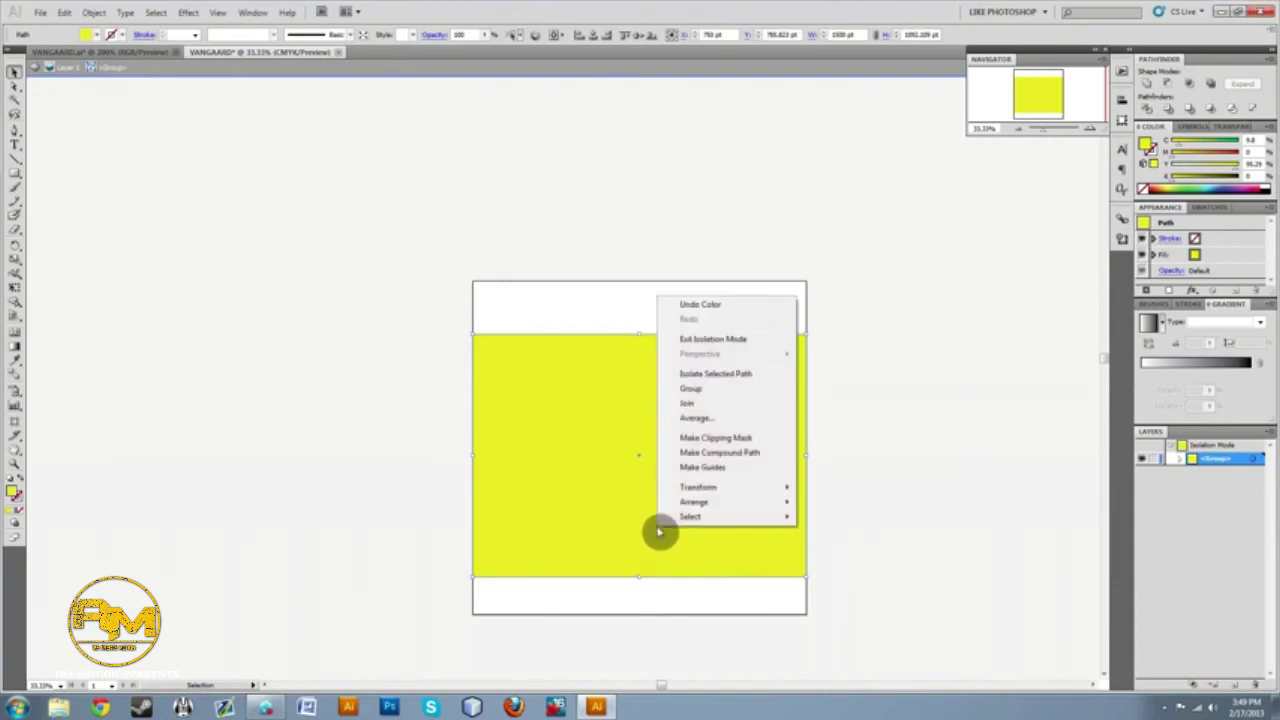
mouse_move(694, 506)
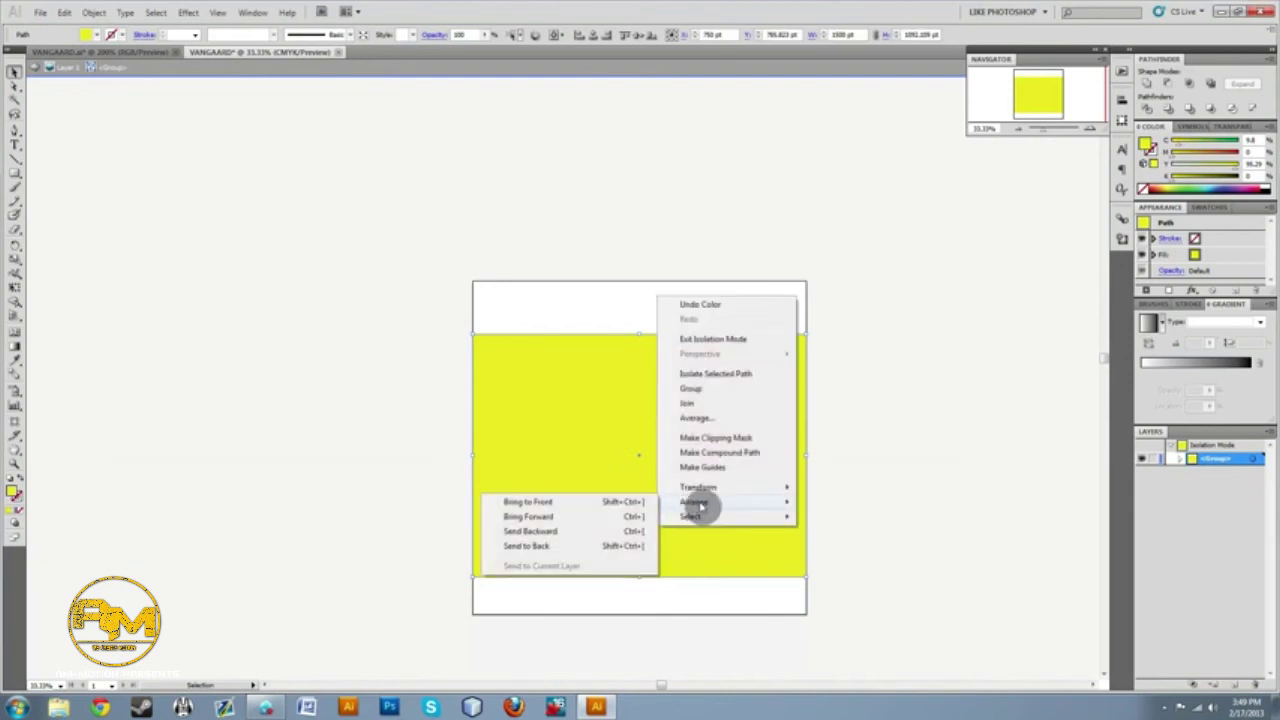
right_click(568, 458)
mouse_move(605, 666)
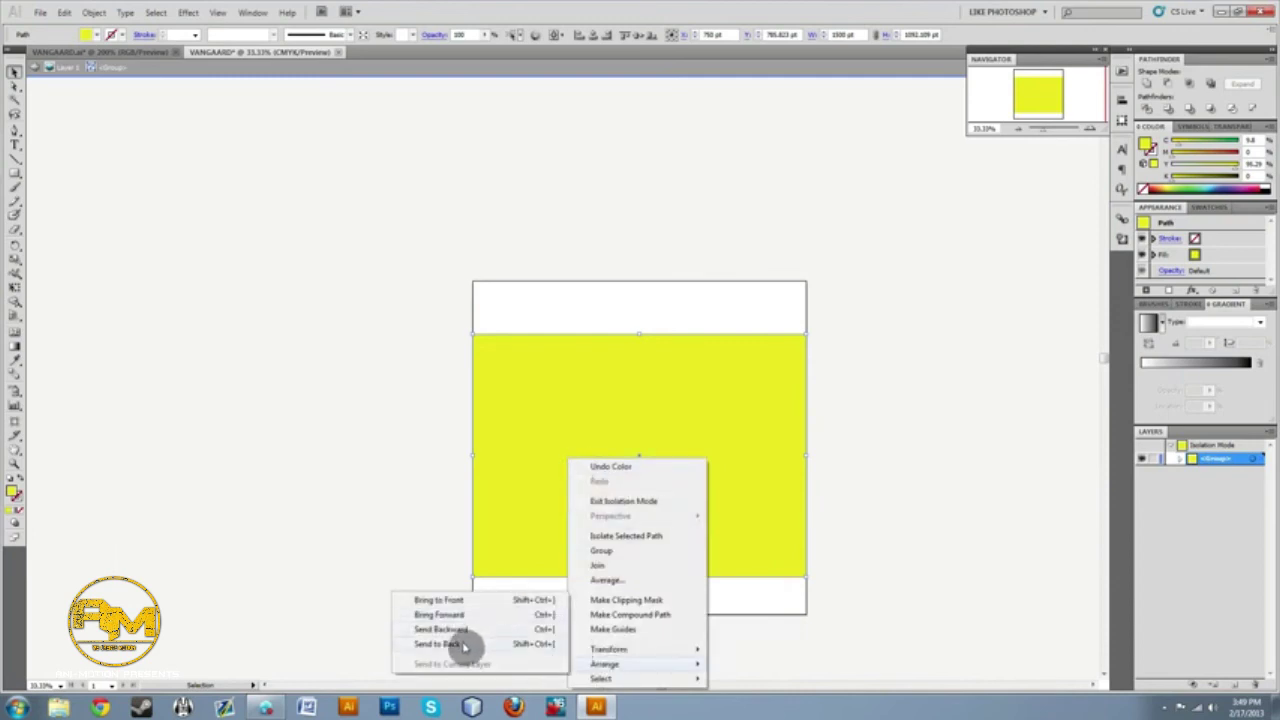
left_click(553, 646)
left_click(835, 532)
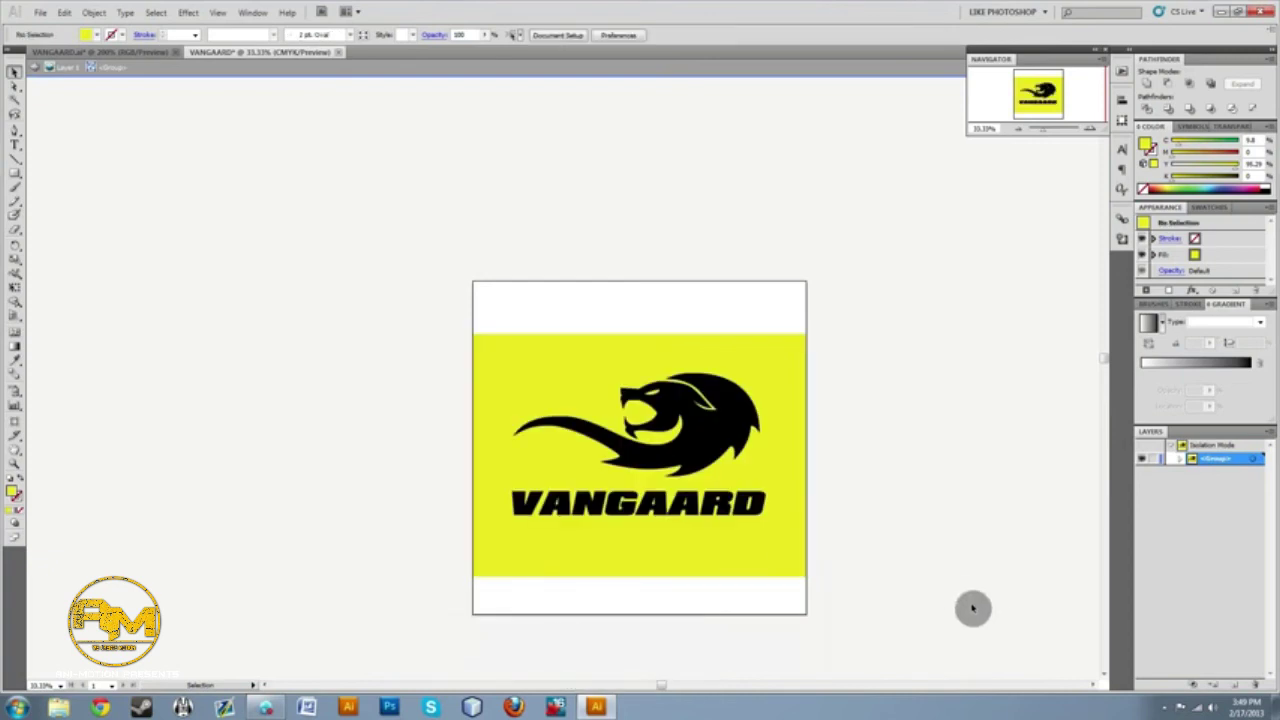